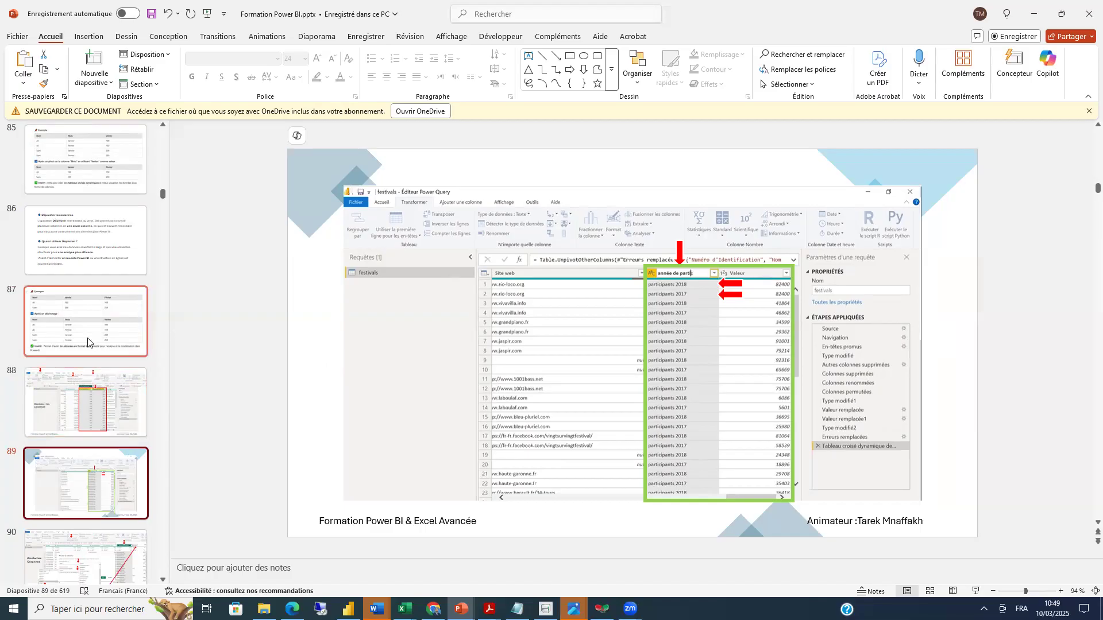
- Review slides 88 and 89 on unpivoting the participant columns, ending on slide 88
left_click(94, 398)
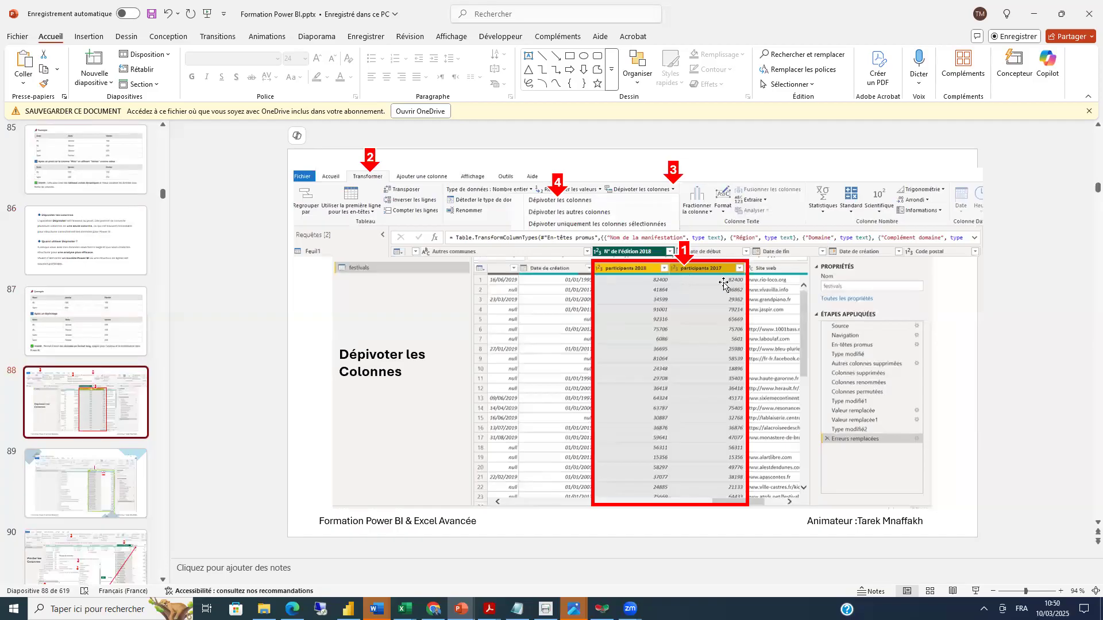
left_click(71, 478)
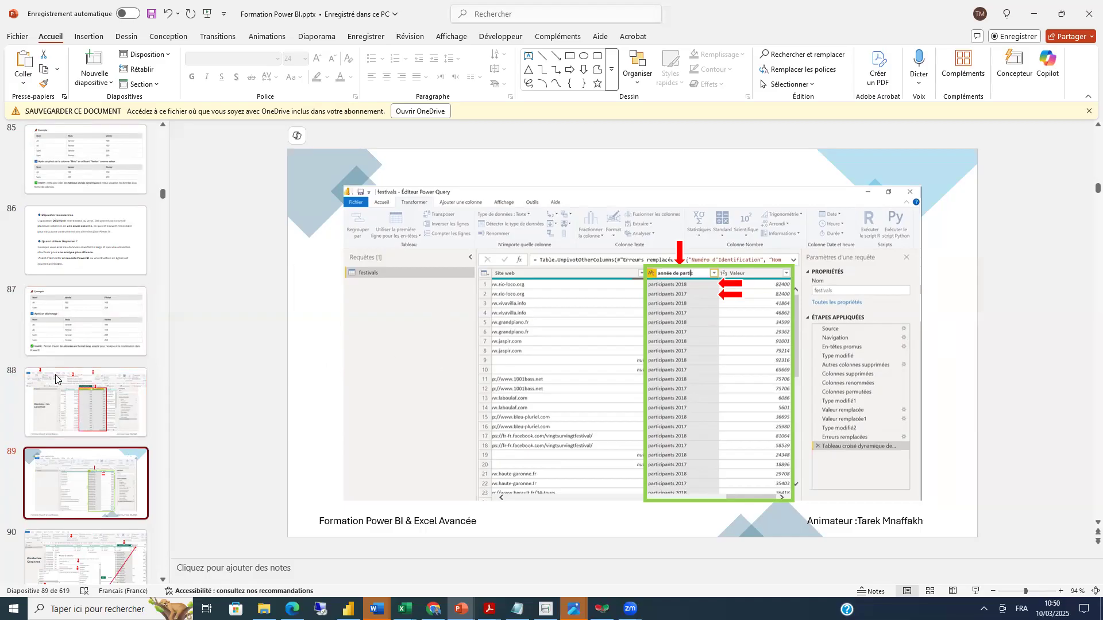
left_click(143, 385)
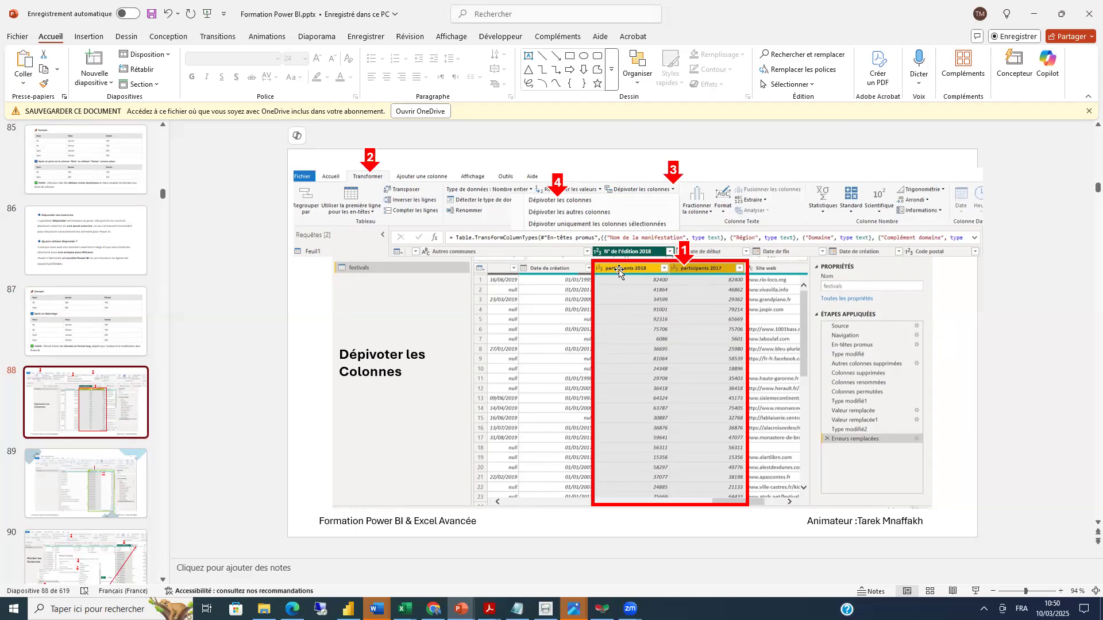
- Switch to Power BI Desktop and rename the Feuil1 table as Festival
mouse_move(348, 609)
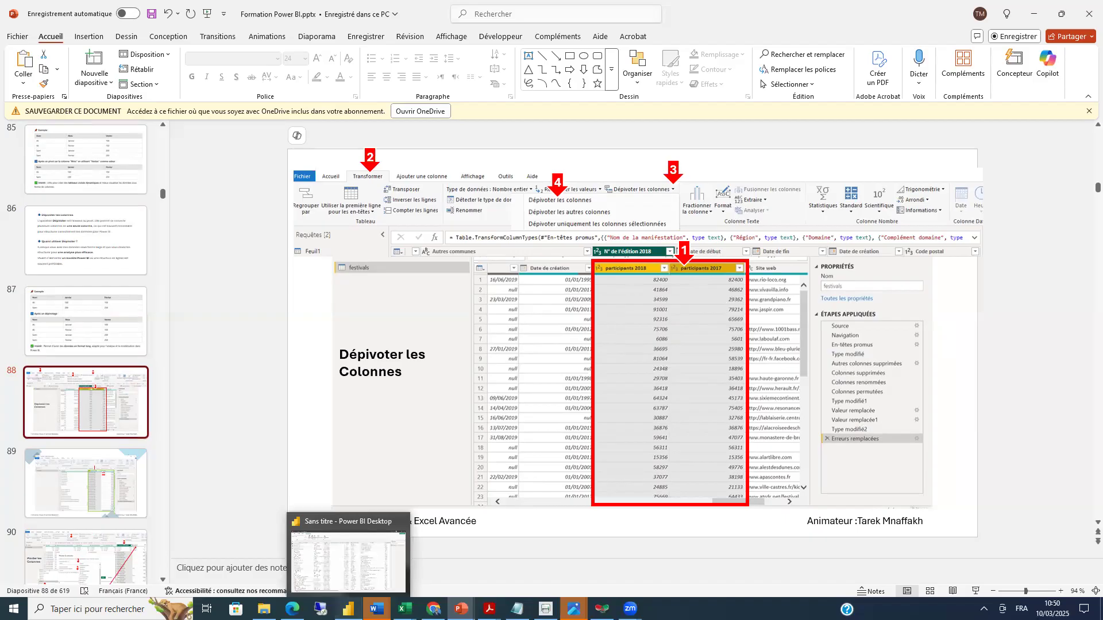
left_click(348, 560)
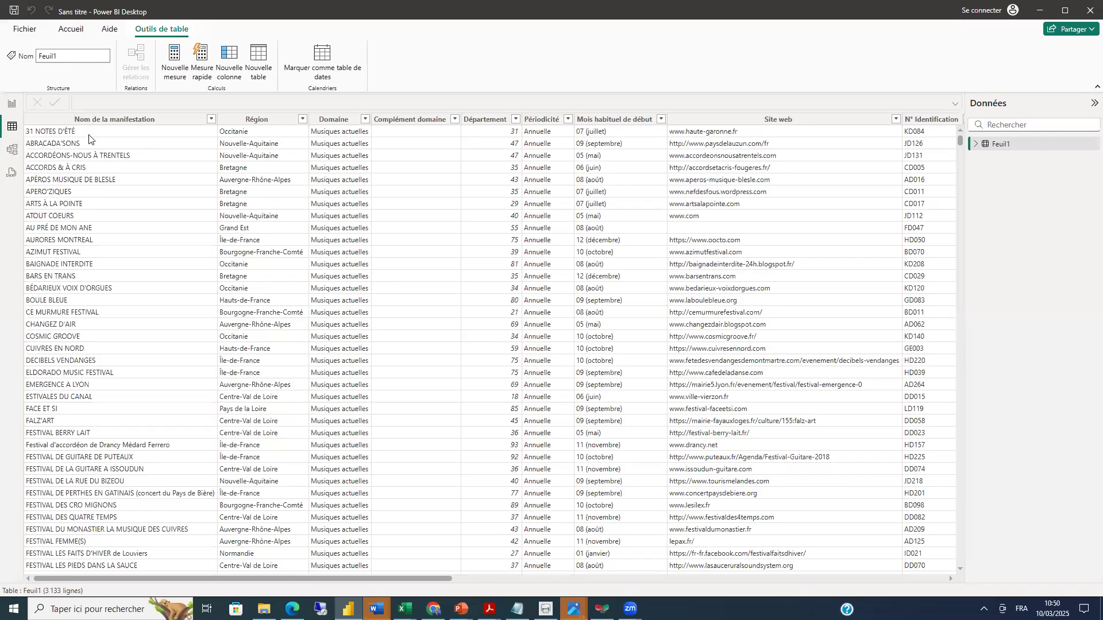
double_click(1011, 144)
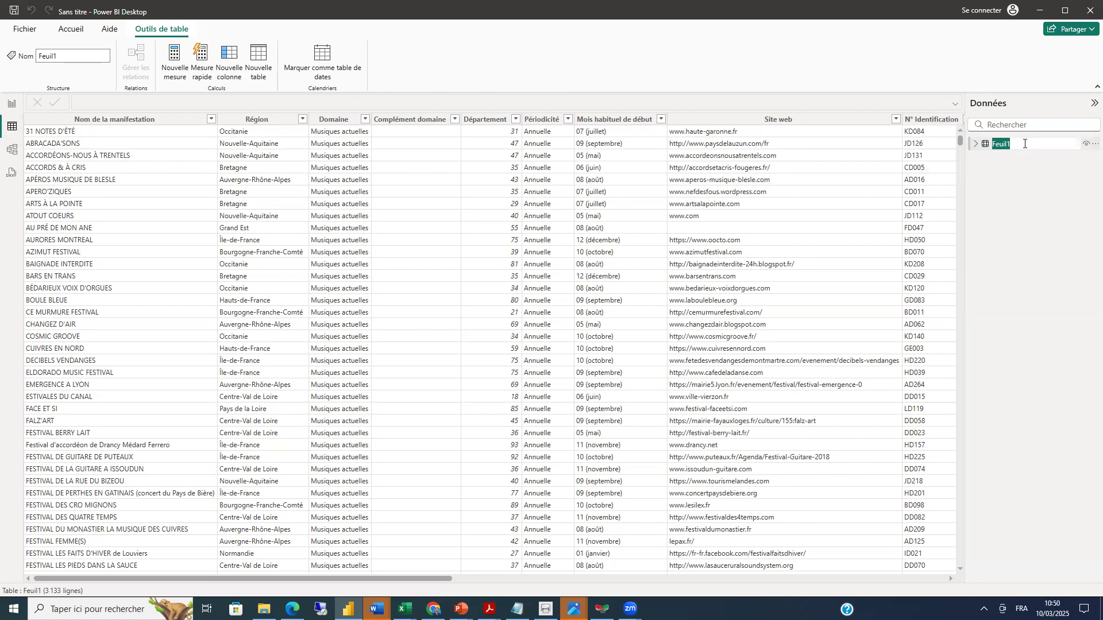
type("F")
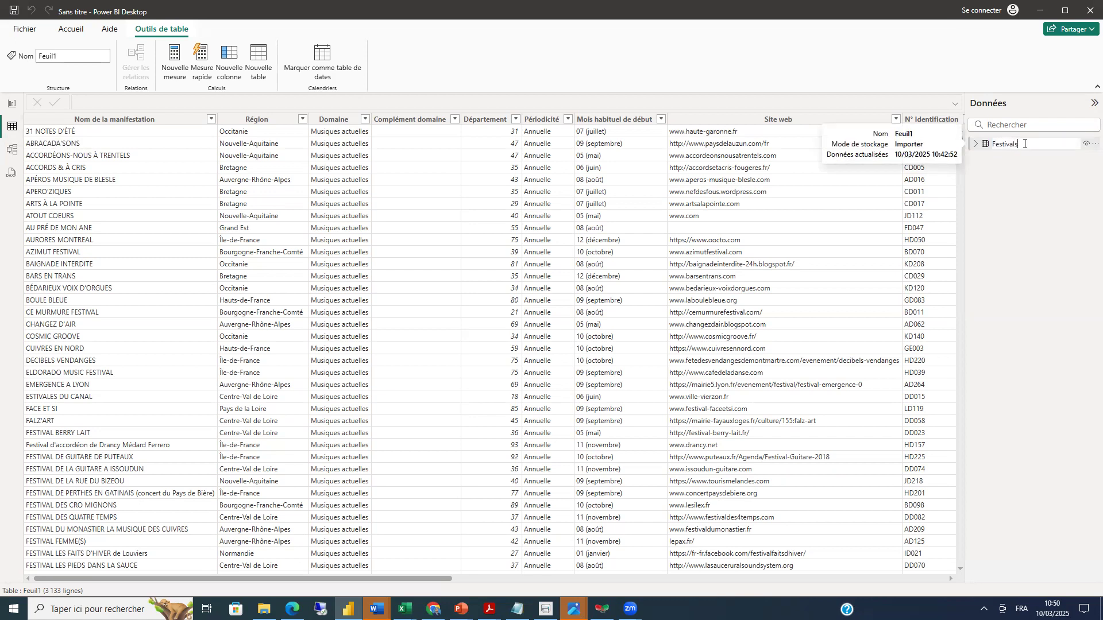
key("BackSpace")
key("Return")
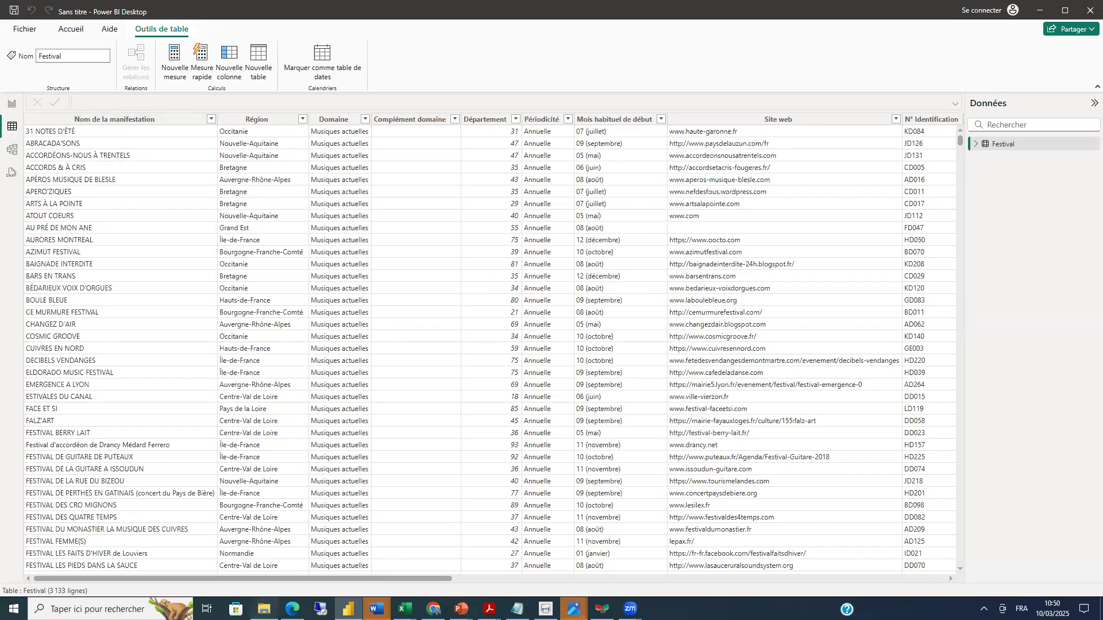
- Locate the festivals.xlsx source file in File Explorer under Formation Power BI, documents_de_cours, 2_projet_festivals, and return to Power BI Desktop
left_click(264, 608)
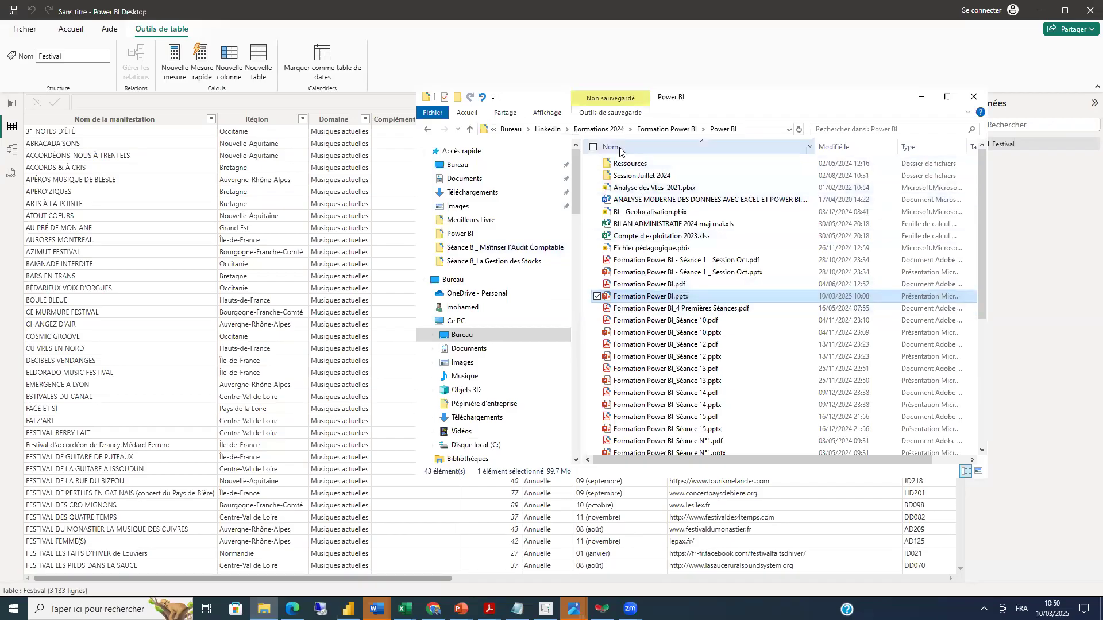
left_click(633, 166)
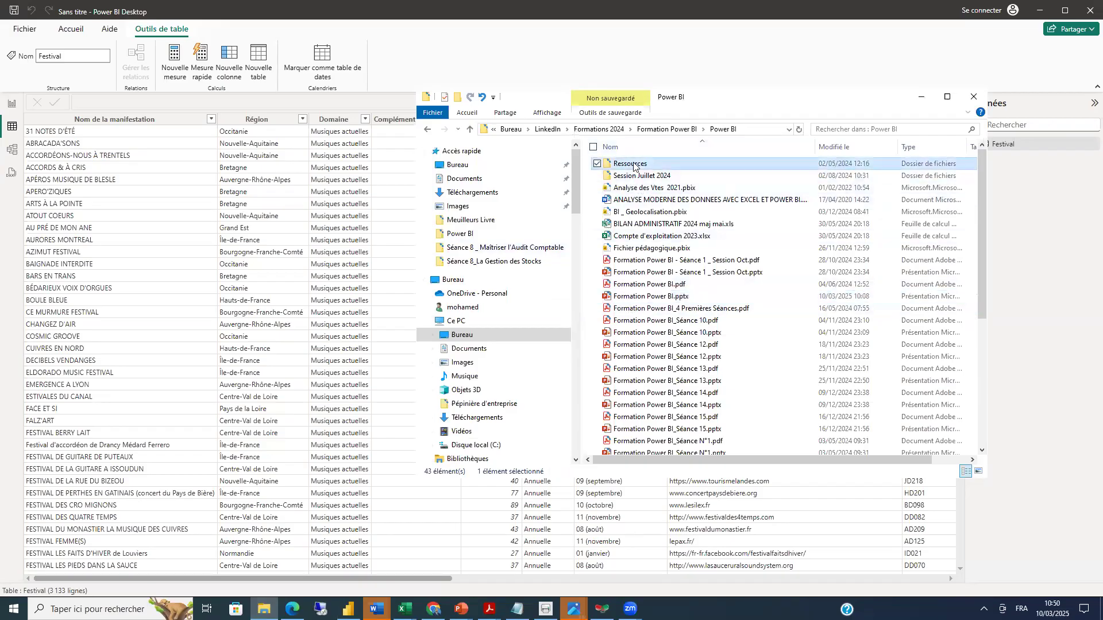
left_click(635, 165)
left_click(619, 131)
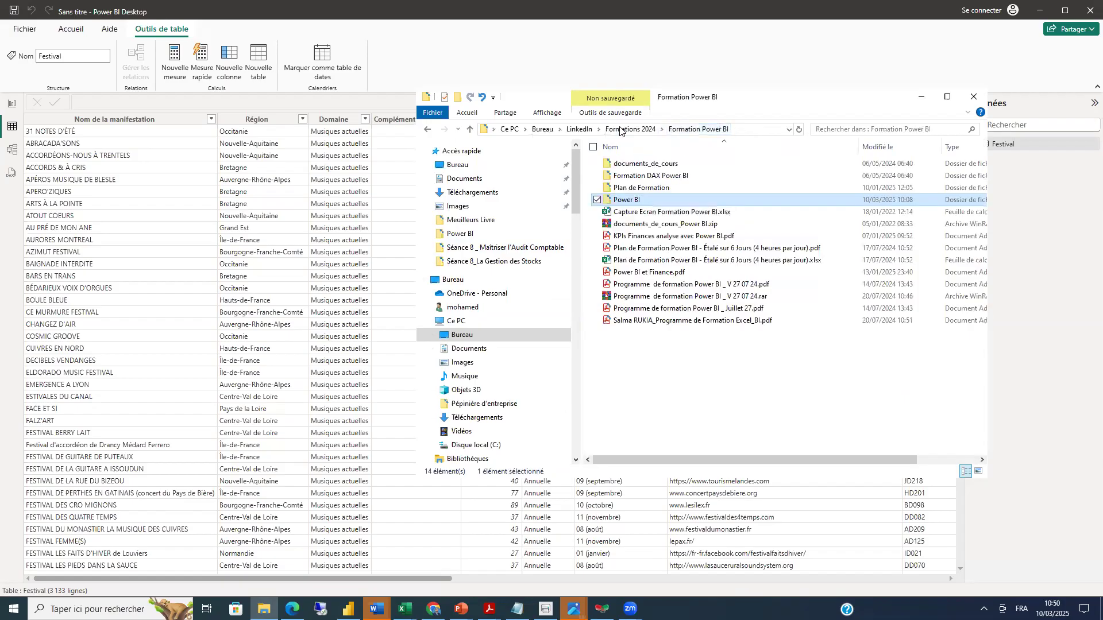
left_click(633, 166)
double_click(634, 165)
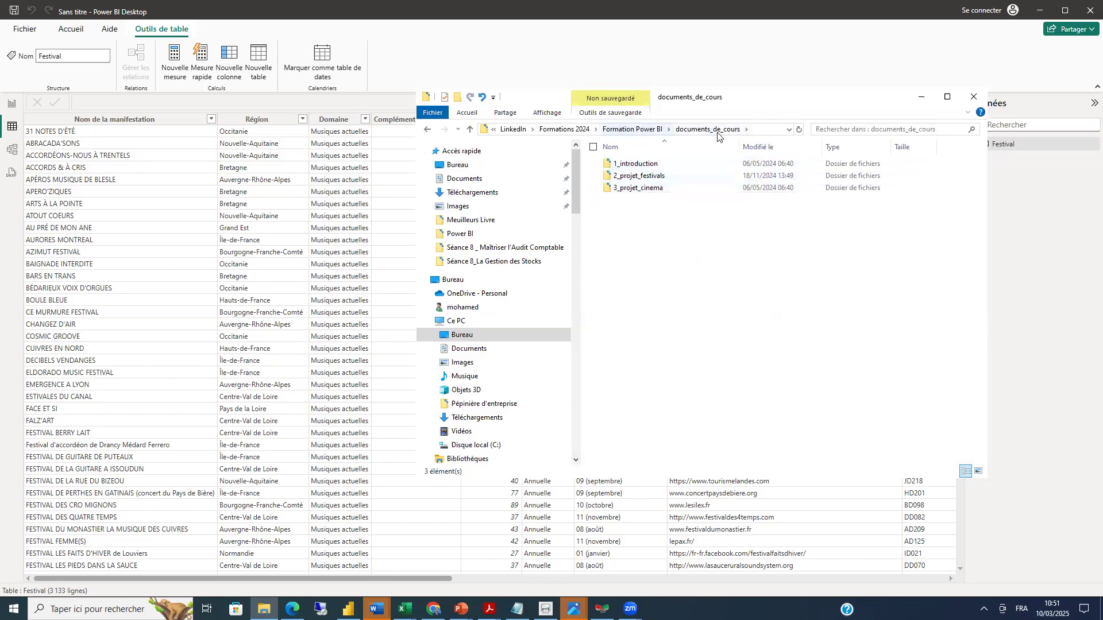
double_click(639, 176)
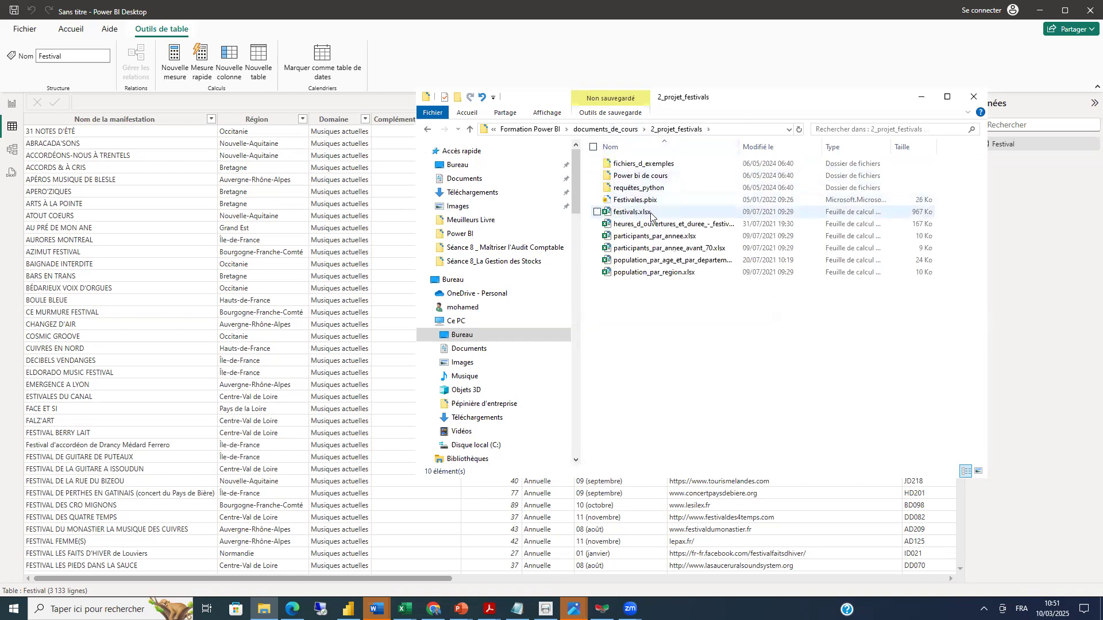
left_click(920, 99)
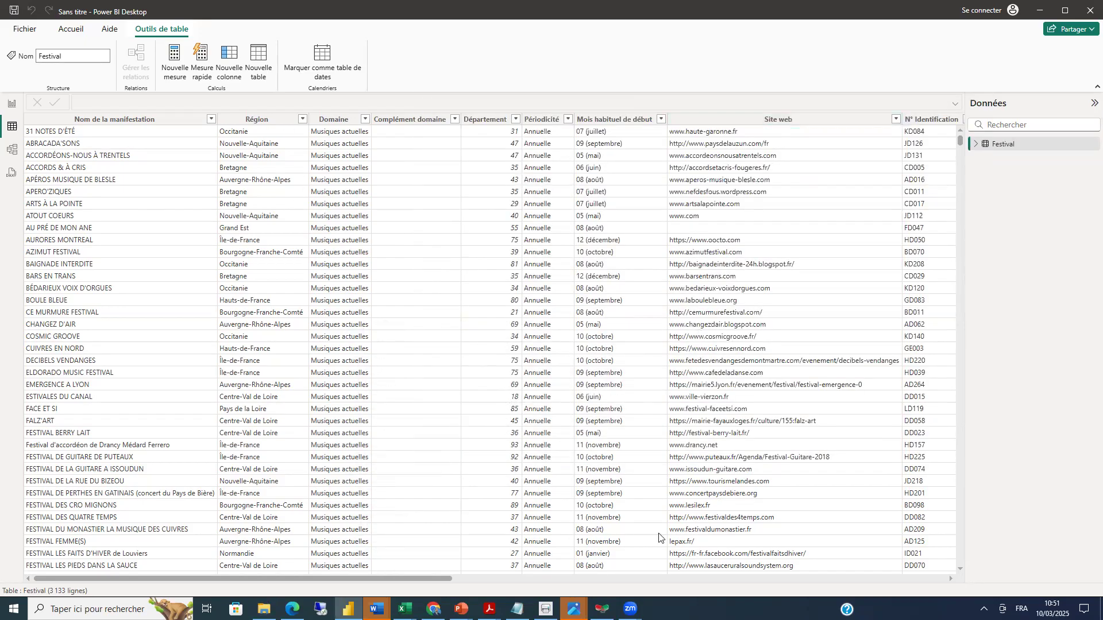
- Check the participants 2018 and participants 2017 columns of the Festival table and open its data in the Power Query editor
left_click_drag(265, 578, 329, 578)
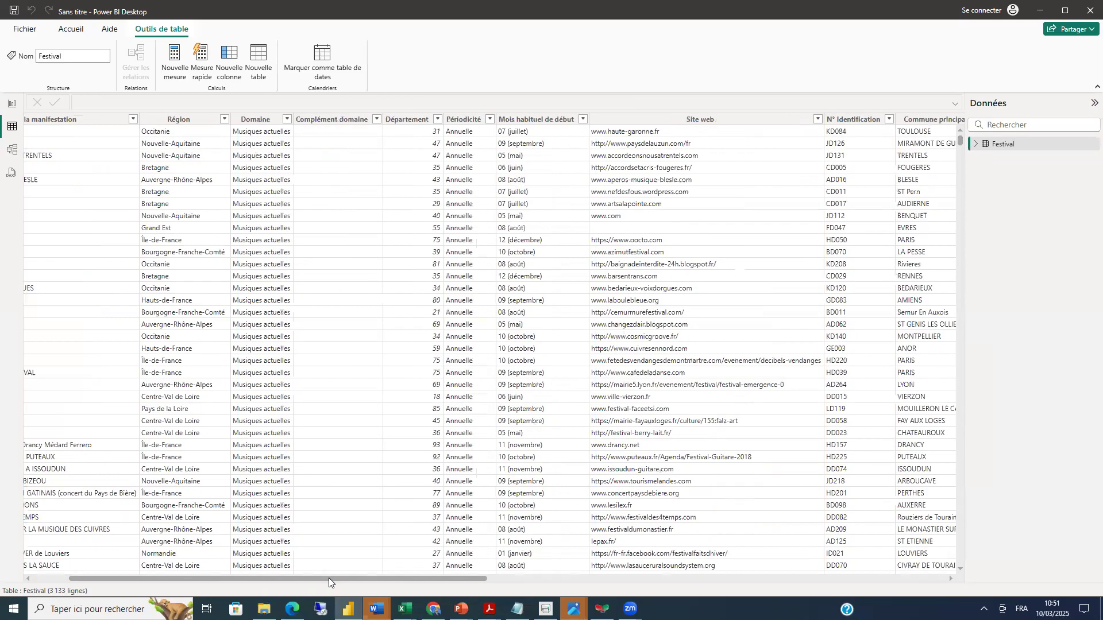
scroll(328, 577, "right", 3)
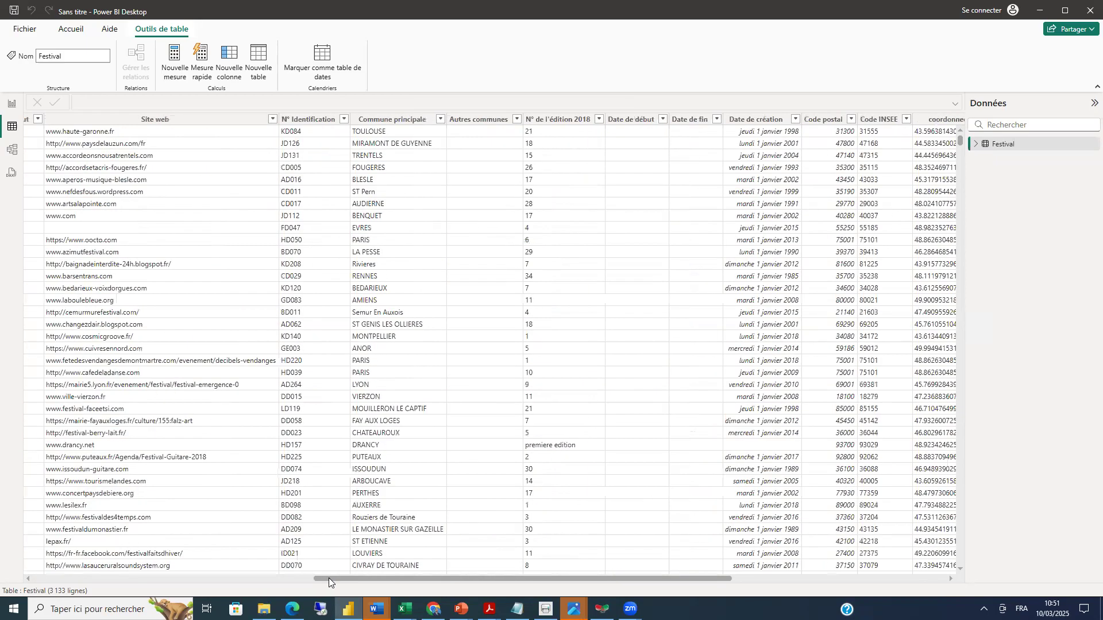
scroll(328, 578, "right", 3)
scroll(329, 578, "right", 3)
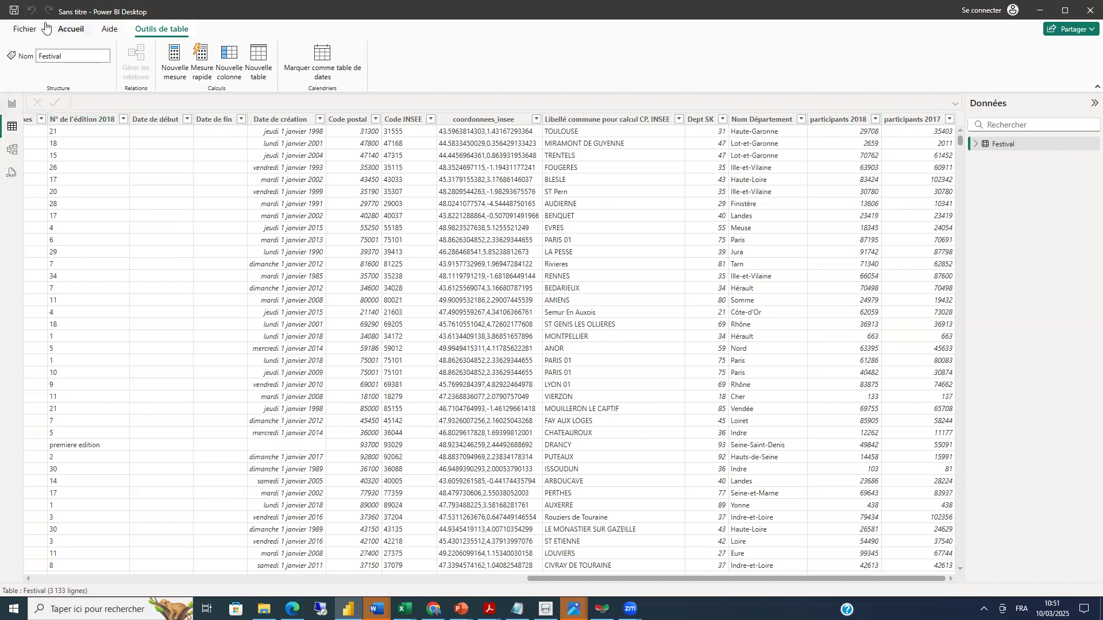
left_click(63, 36)
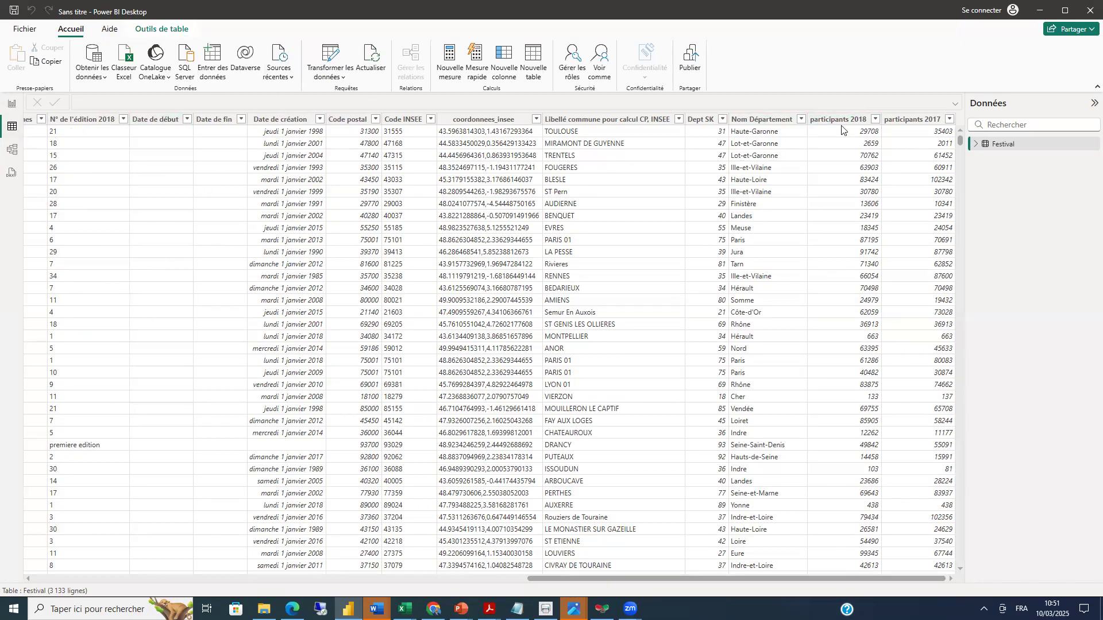
left_click(329, 72)
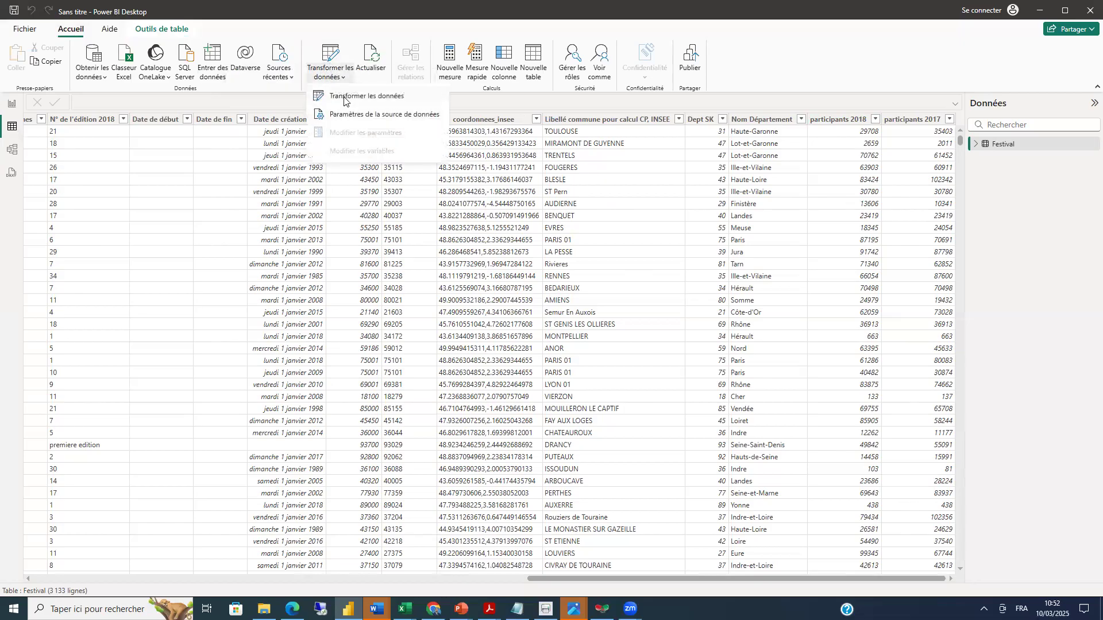
key("Escape")
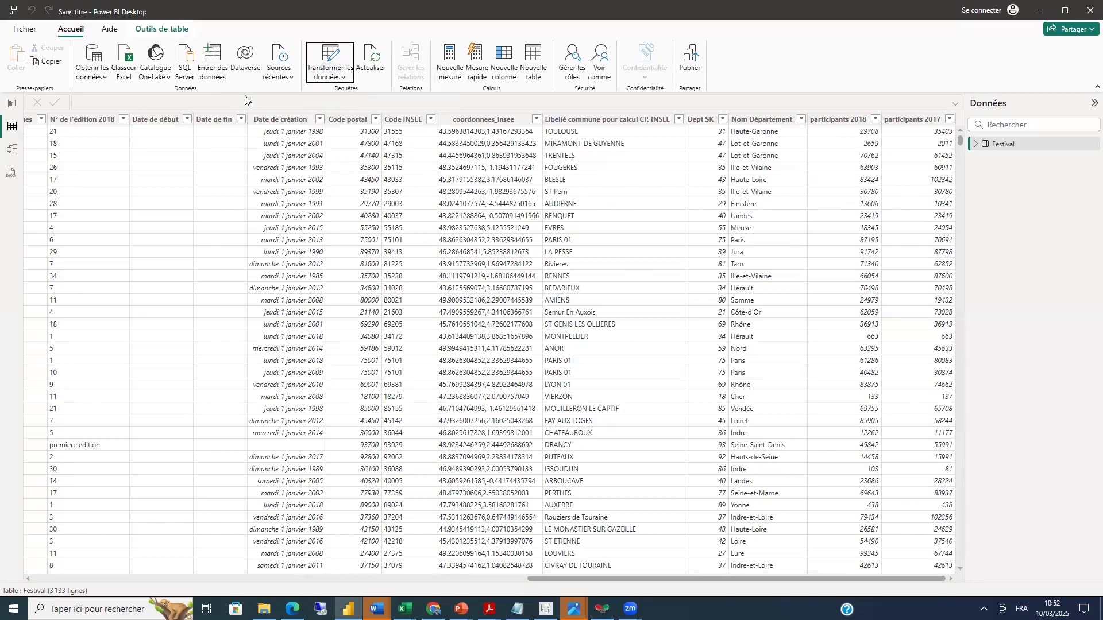
left_click(334, 57)
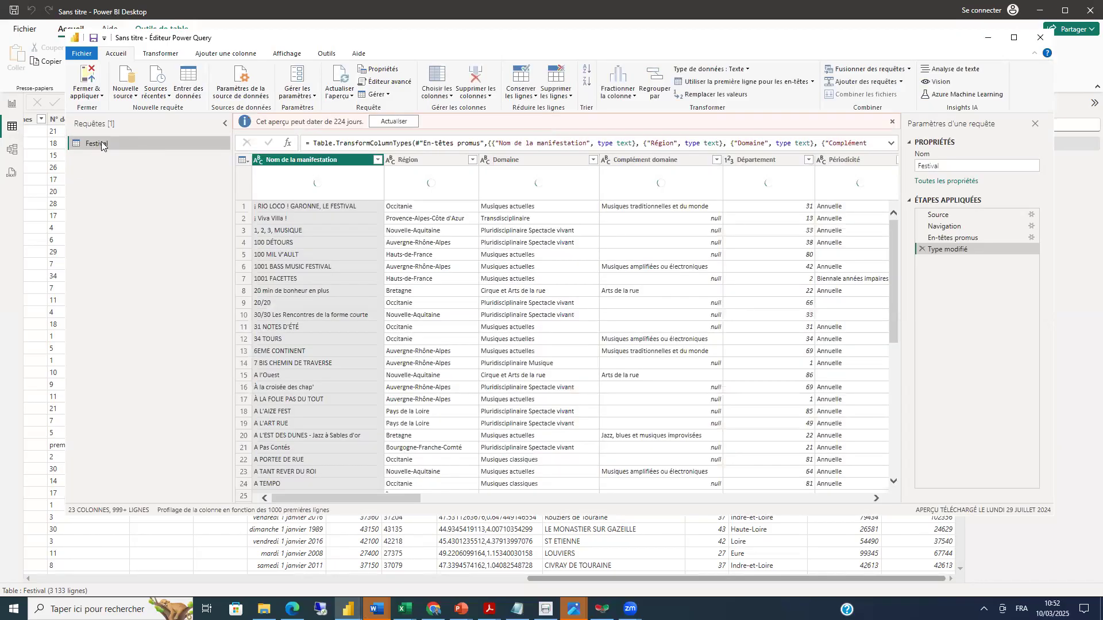
- Unpivot the participants 2018 and participants 2017 columns of the Festival query with Dépivoter les colonnes
left_click_drag(402, 499, 898, 496)
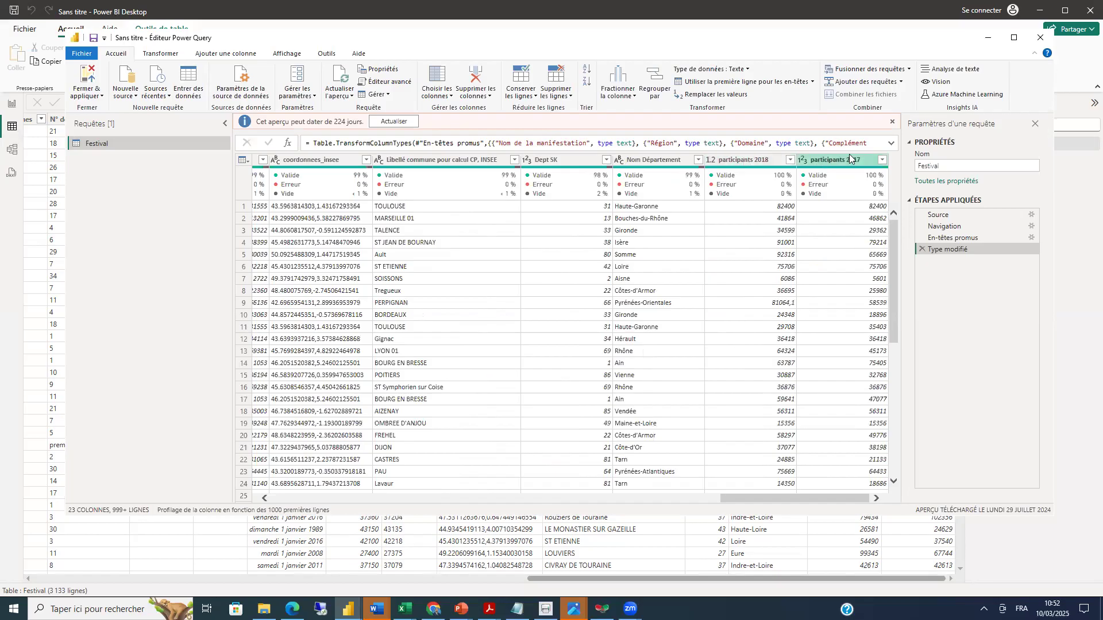
left_click(732, 158)
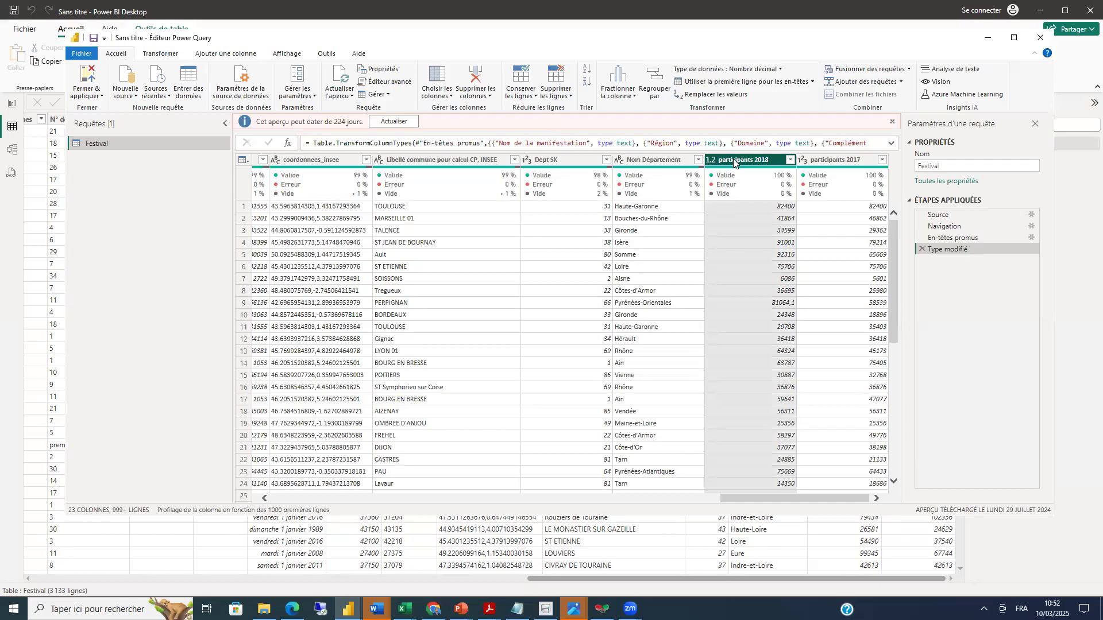
left_click(837, 159, "ctrl")
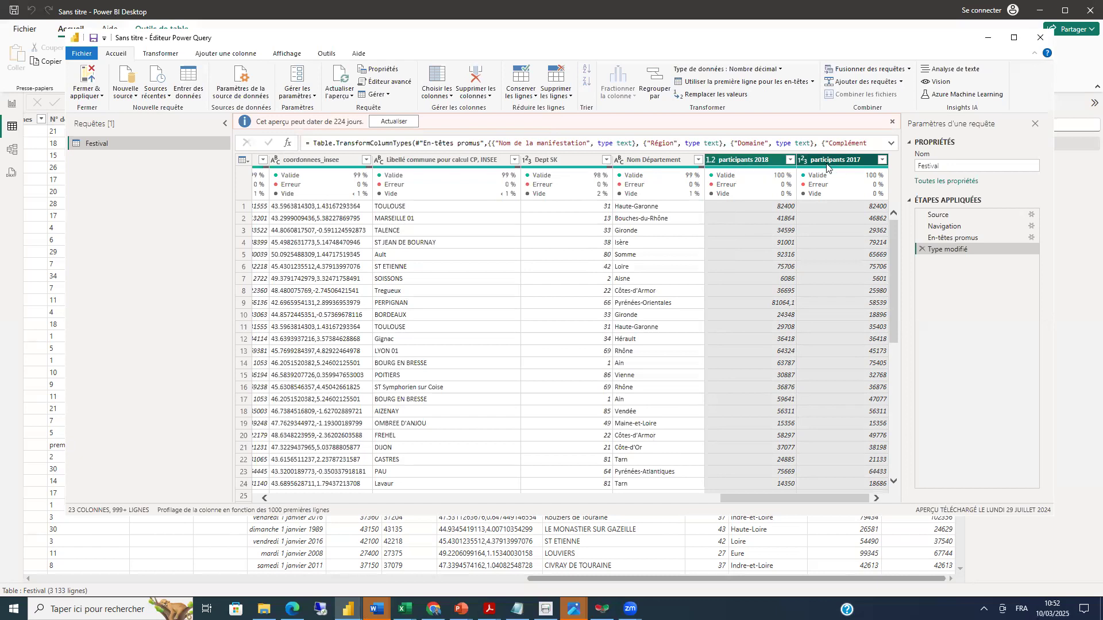
left_click(155, 55)
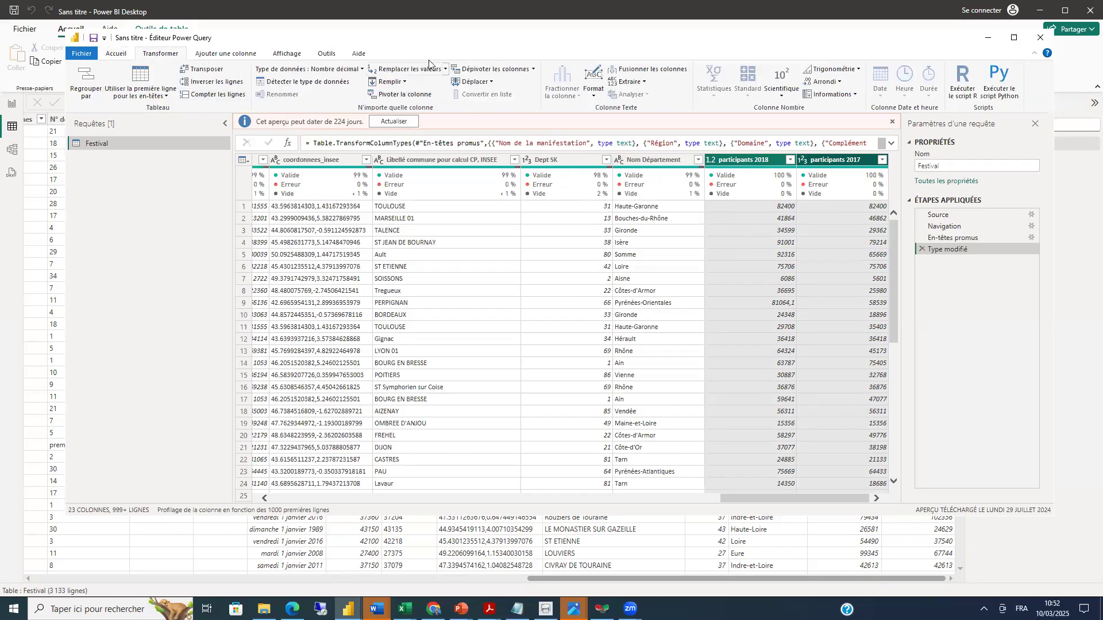
left_click(533, 70)
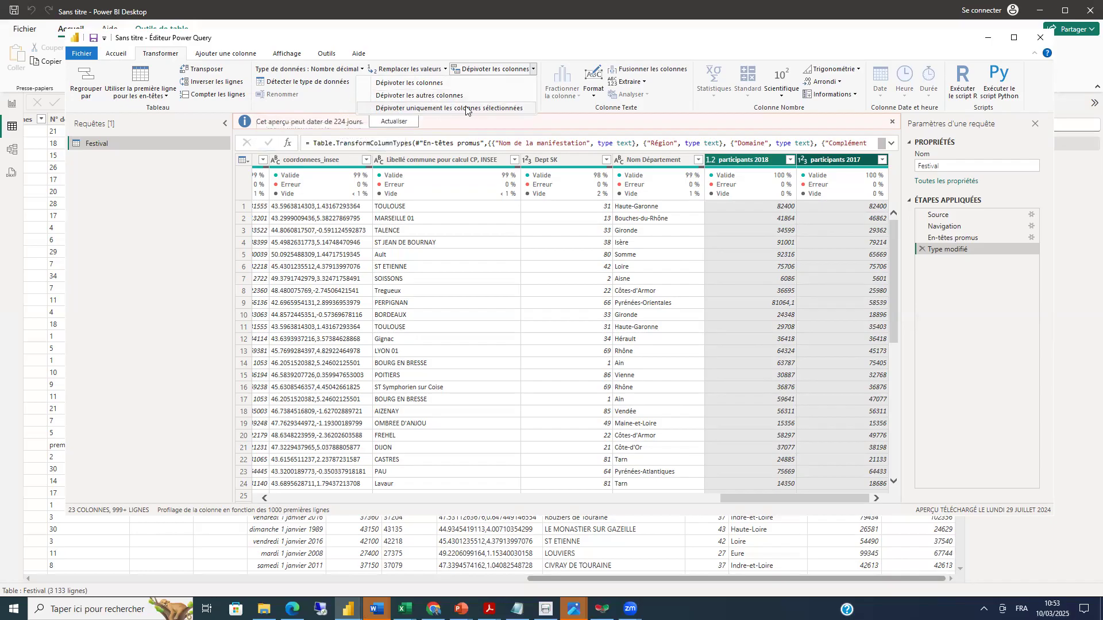
left_click(401, 85)
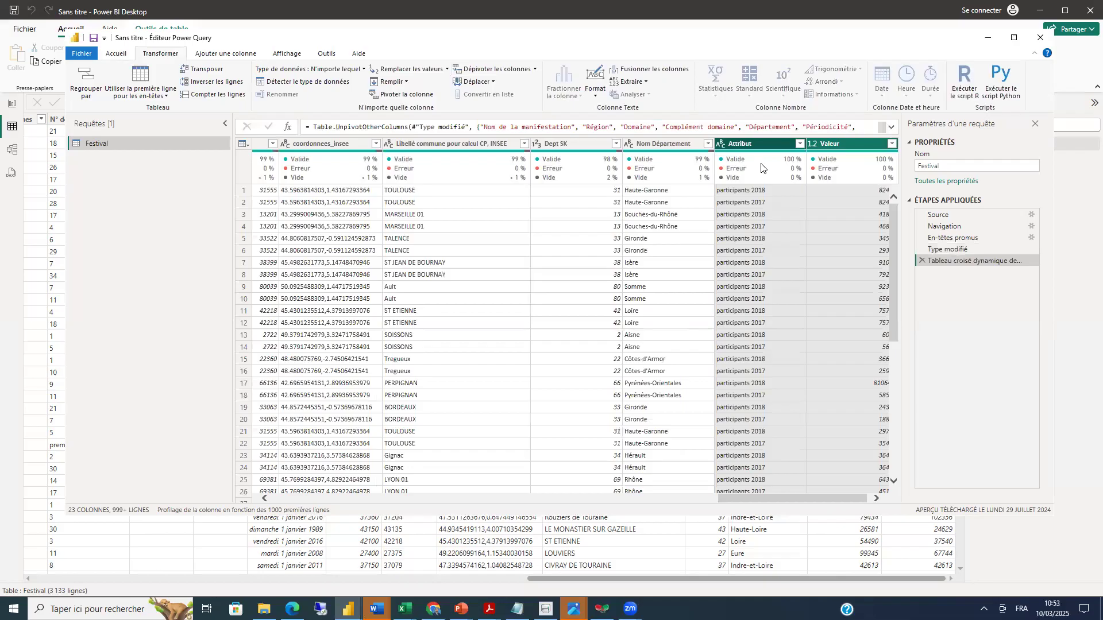
- Examine the unpivoted Festival query from its Attribut and Valeur columns back to the festival names
left_click_drag(735, 497, 818, 497)
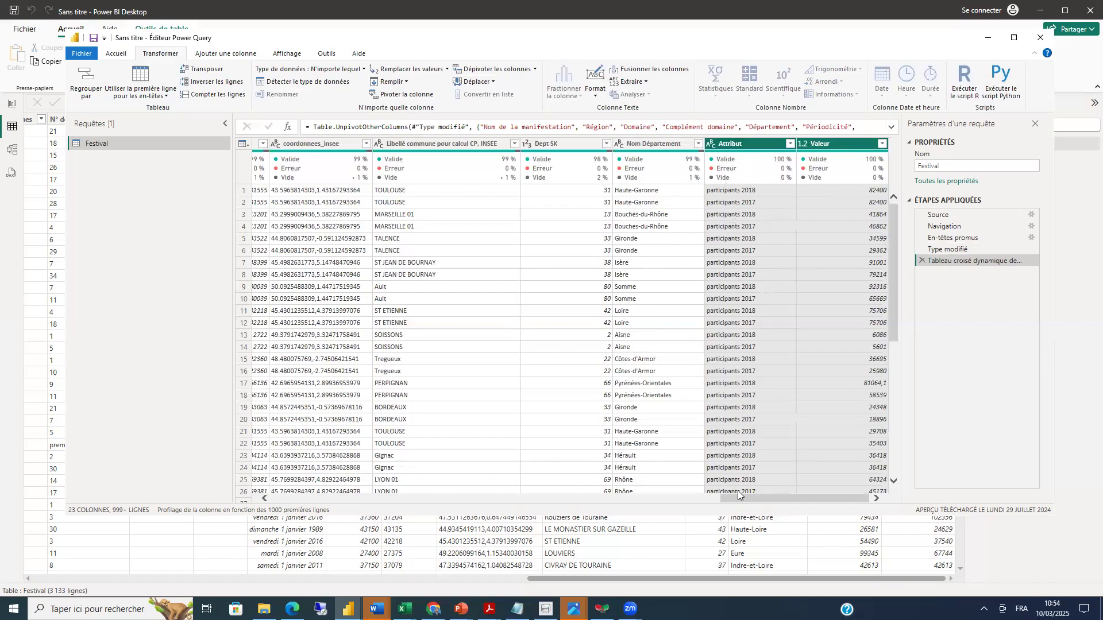
left_click_drag(741, 499, 184, 495)
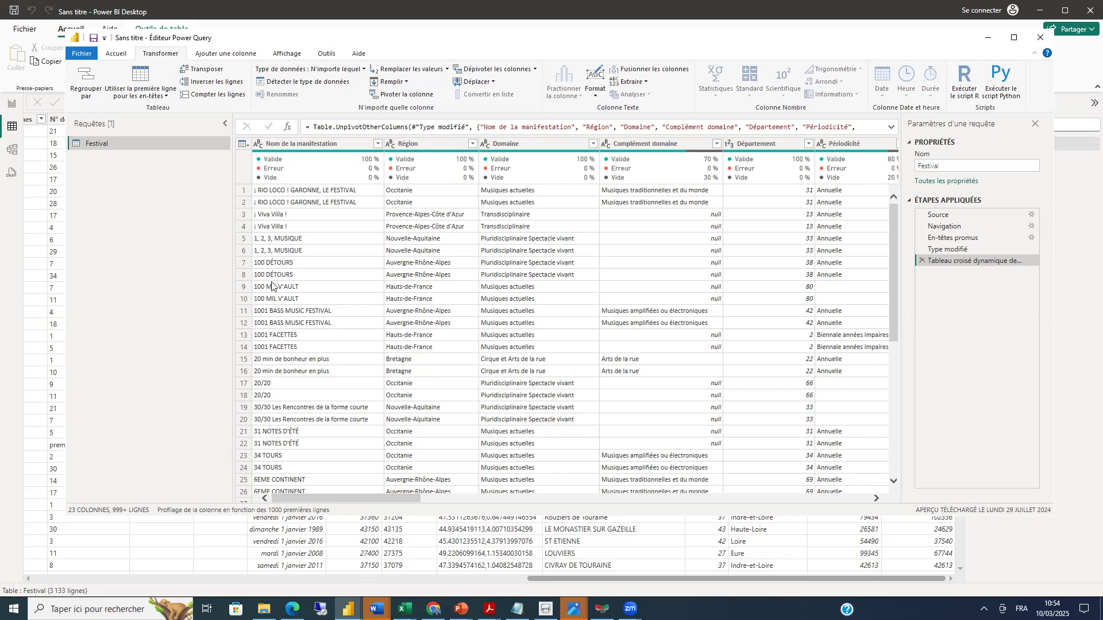
left_click_drag(400, 499, 875, 496)
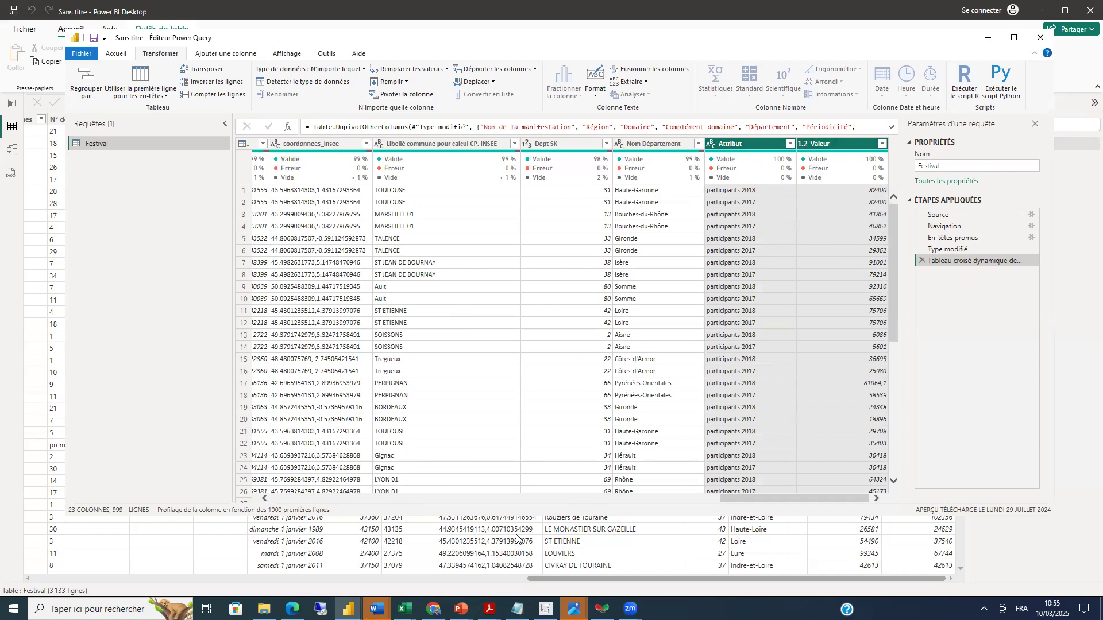
- Switch to the Formation Power BI.pptx presentation and show slide 90 on pivoting columns
left_click(460, 609)
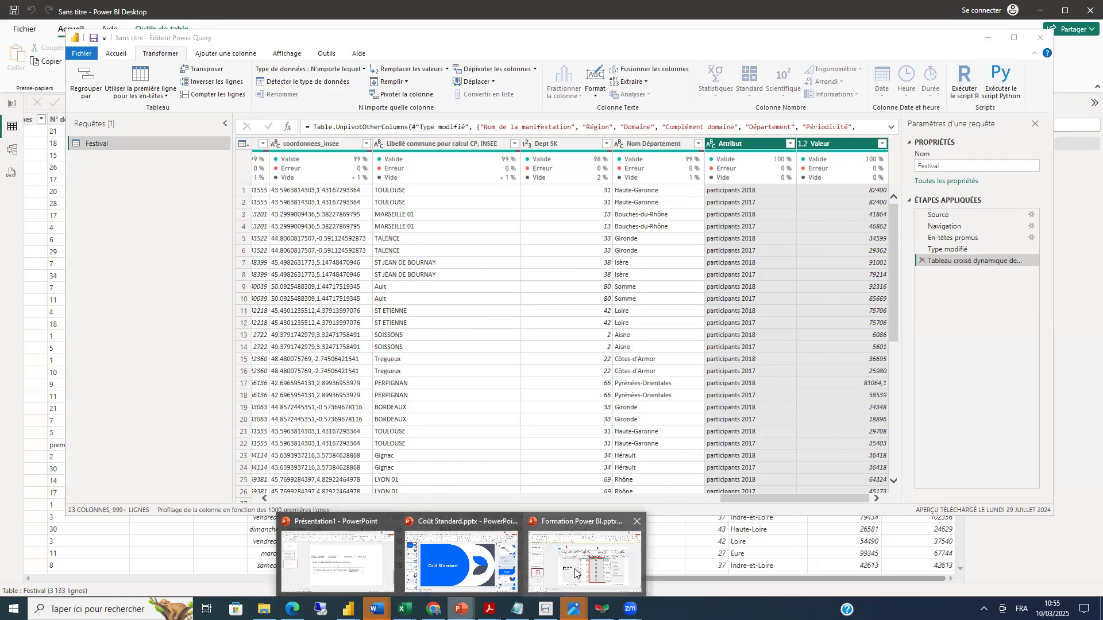
left_click(575, 573)
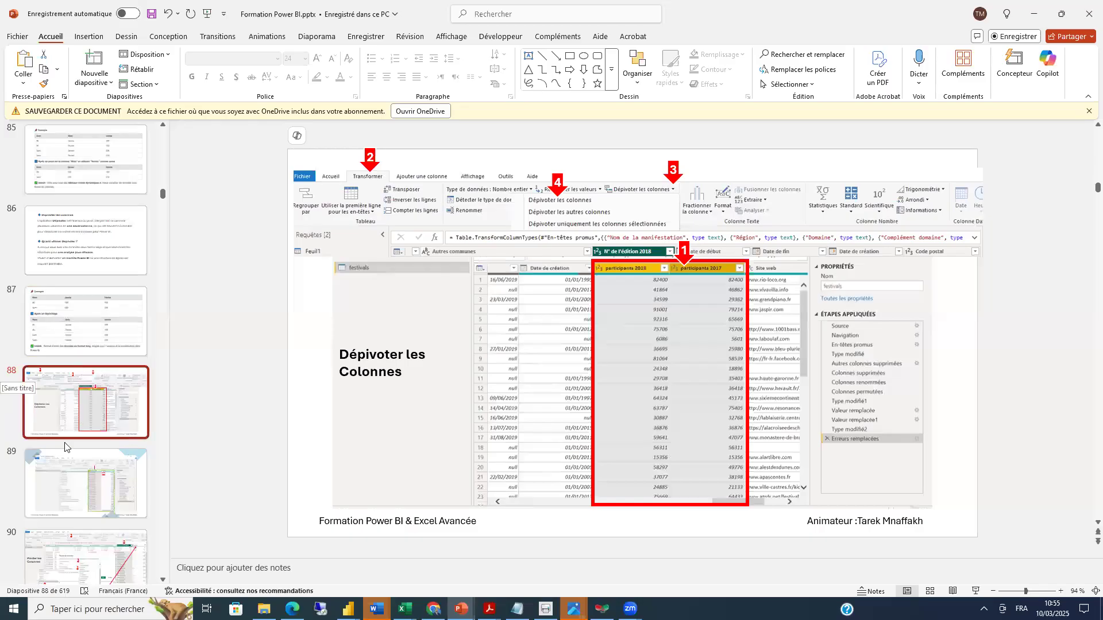
scroll(65, 486, "down", 2)
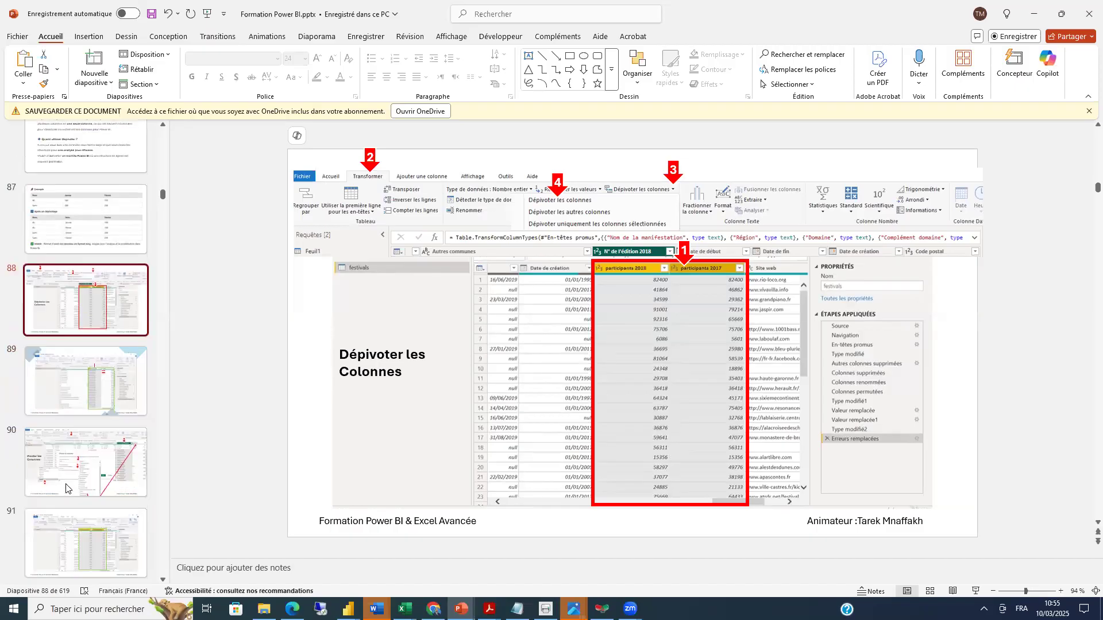
left_click(59, 455)
key("Up")
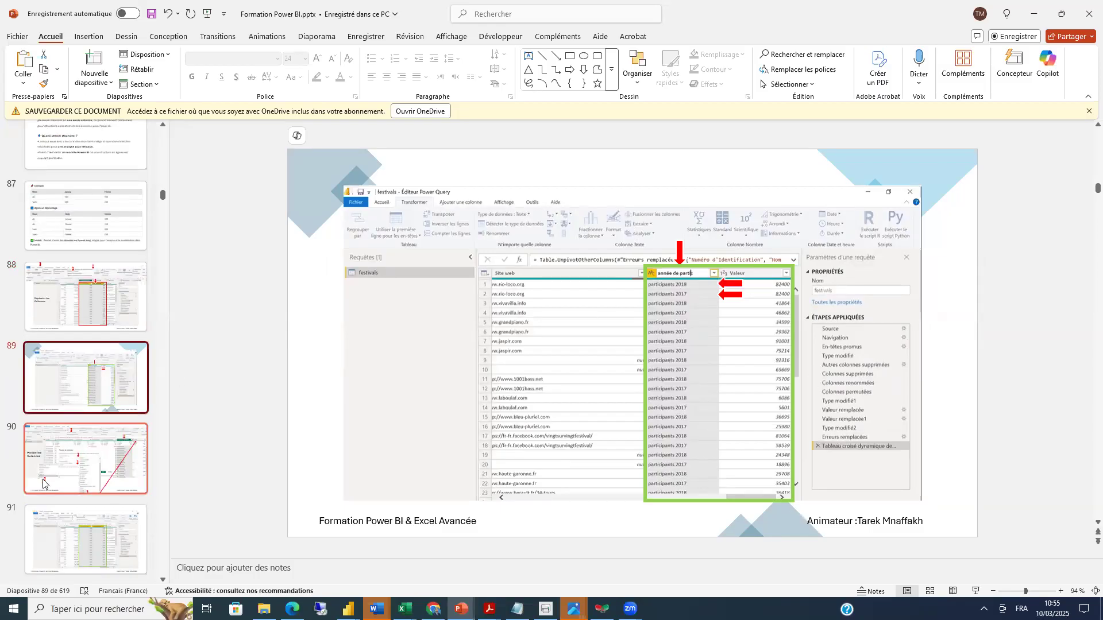
left_click(64, 467)
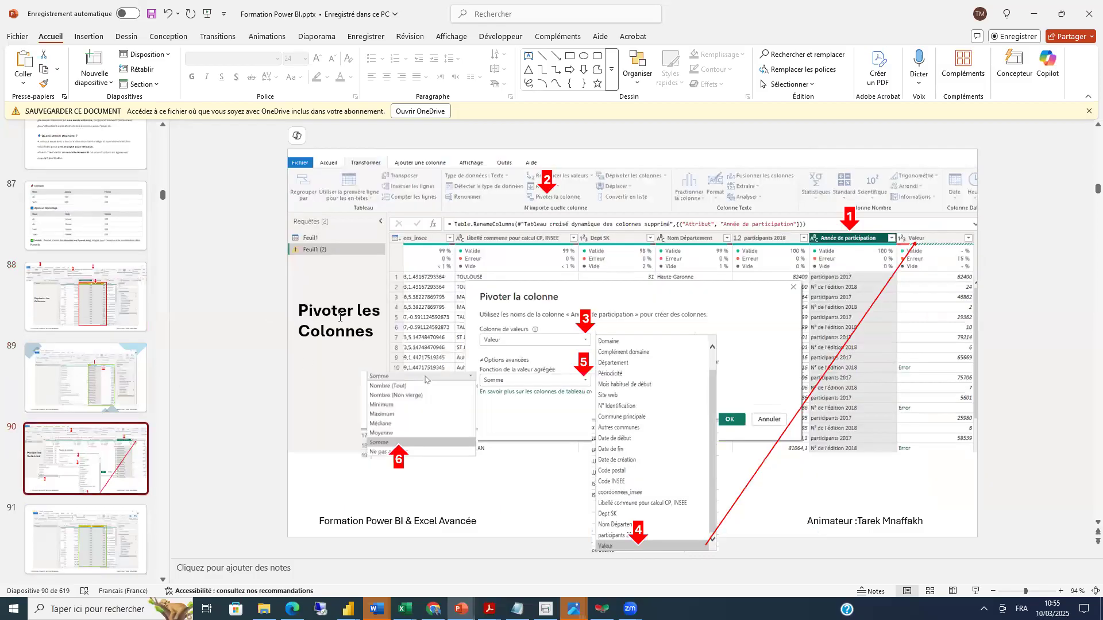
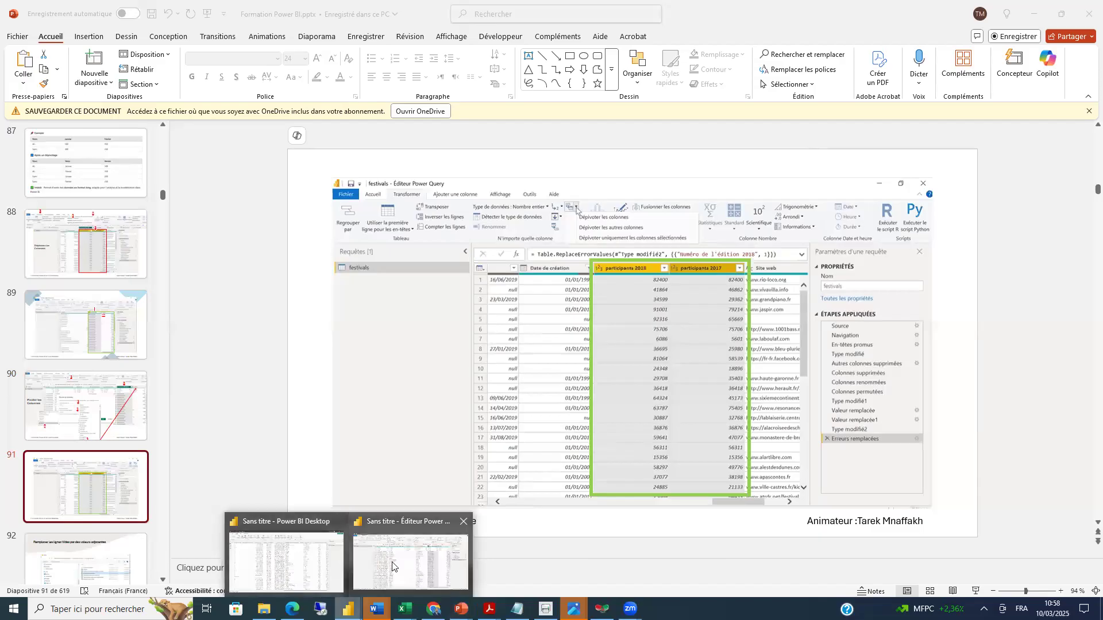
- Switch to the Power Query editor and rename the Attribut column of the Festival query as Année de participation
left_click(392, 566)
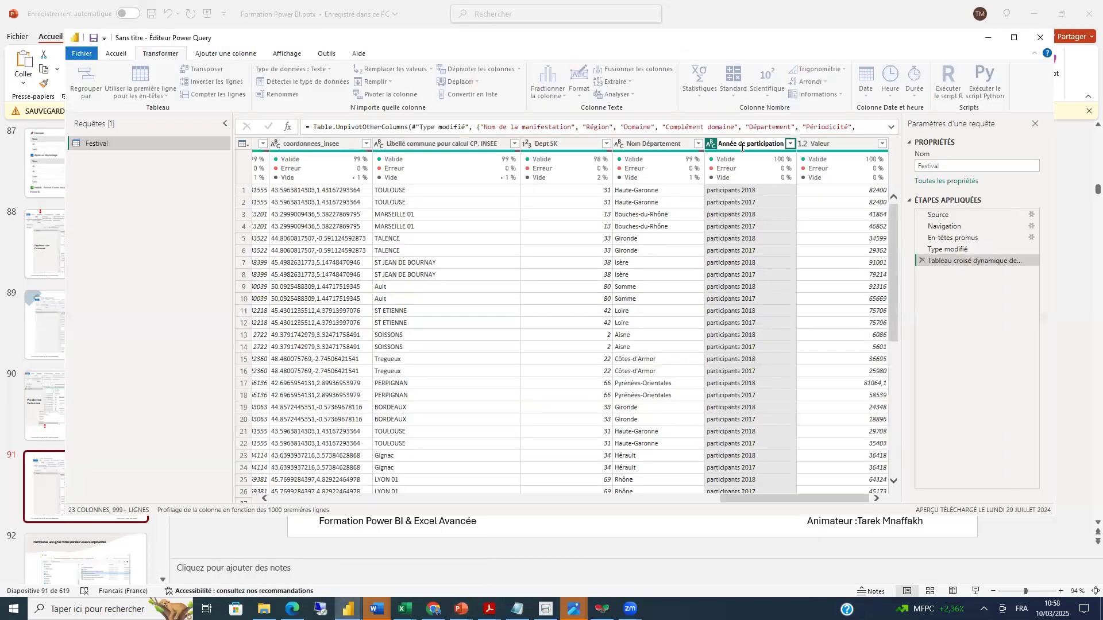
key("Return")
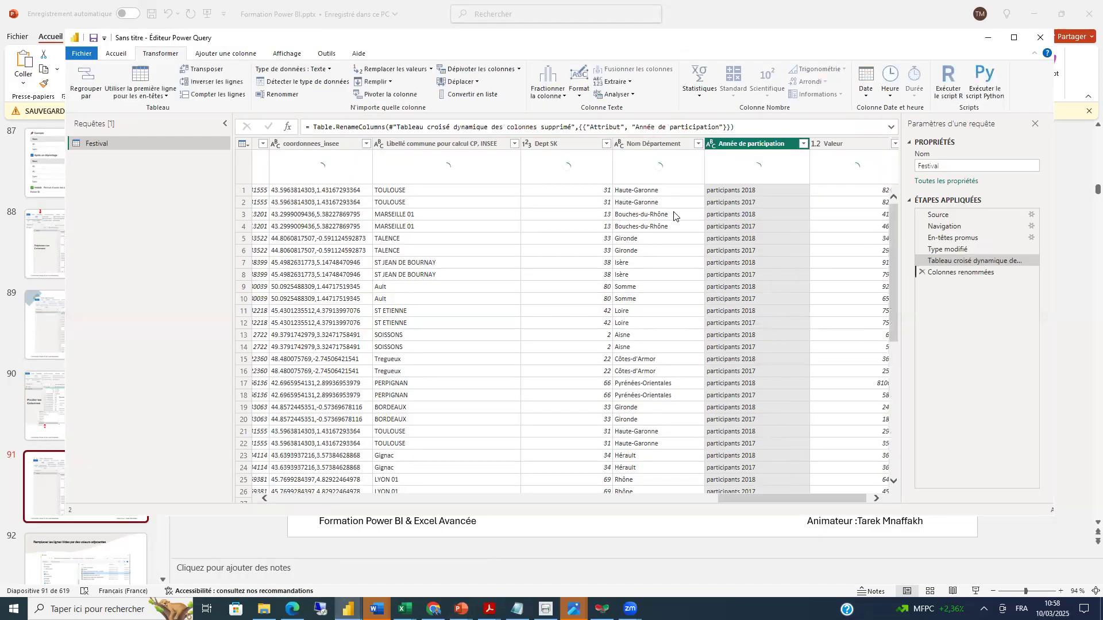
left_click(740, 142)
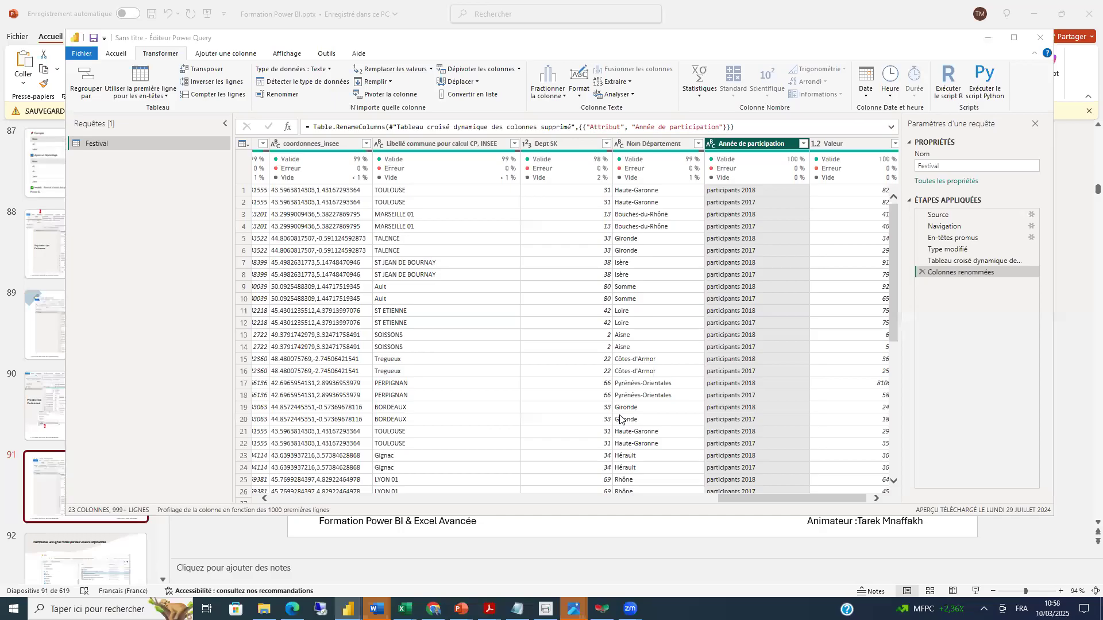
left_click(387, 96)
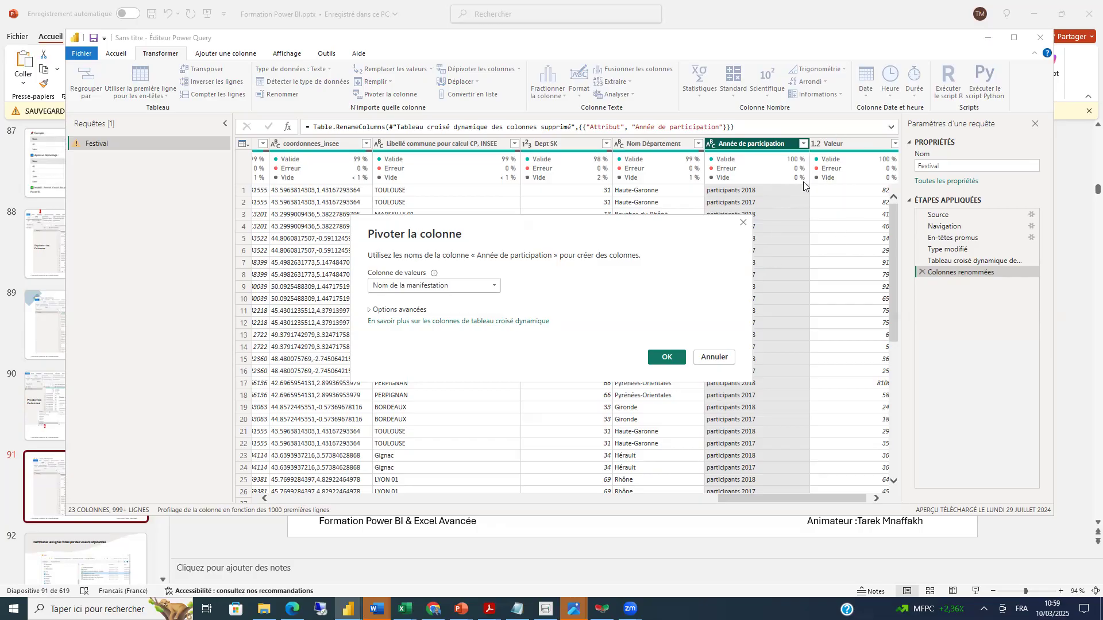
left_click(494, 288)
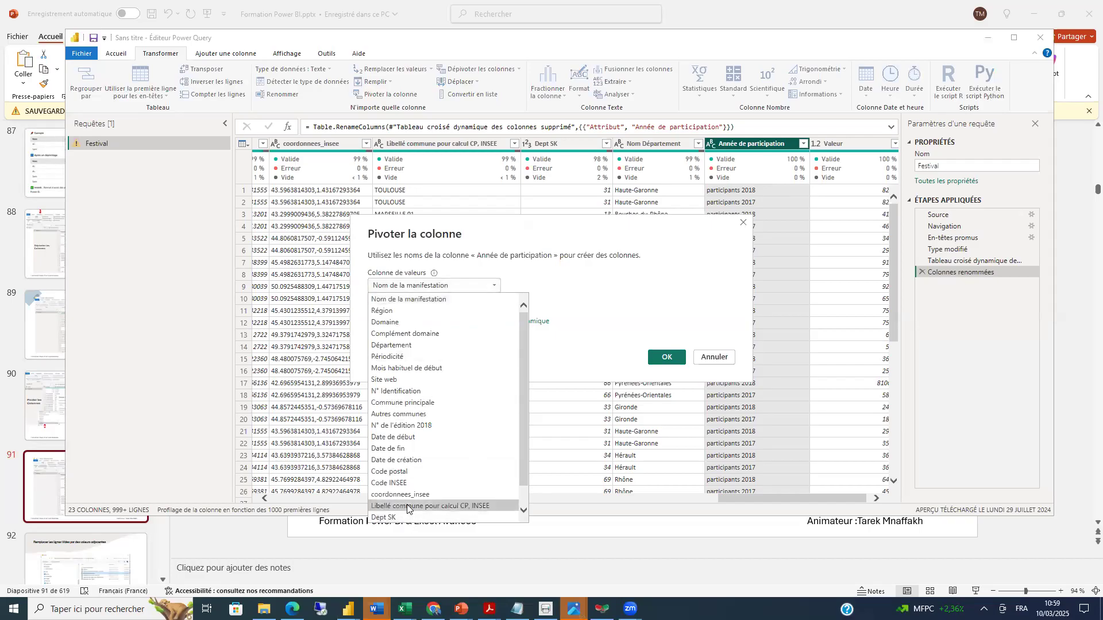
scroll(403, 511, "down", 1)
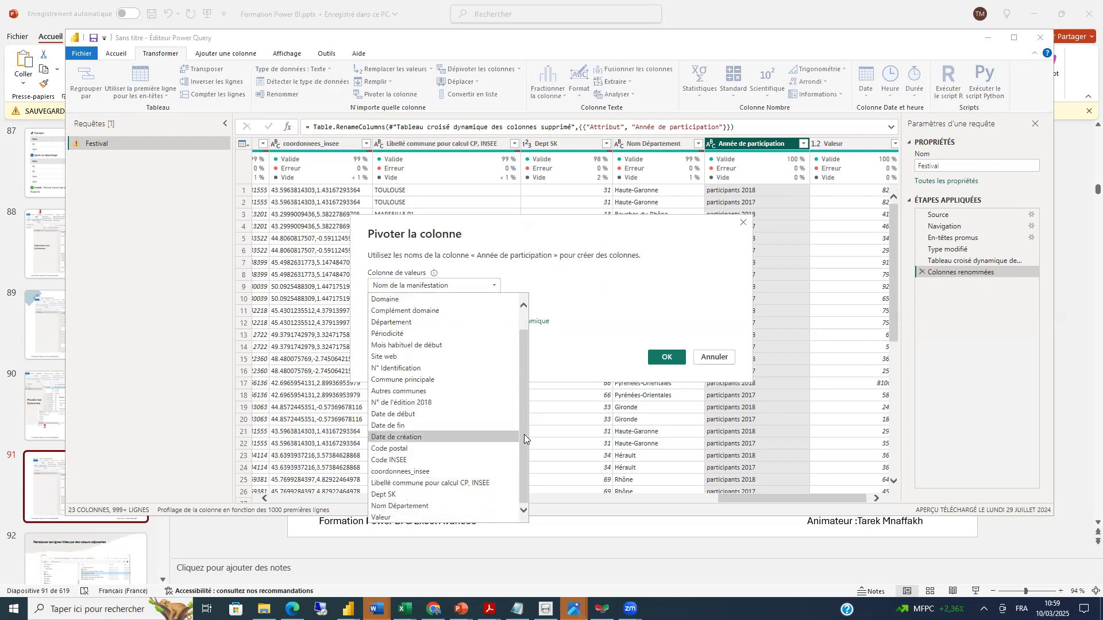
left_click(384, 518)
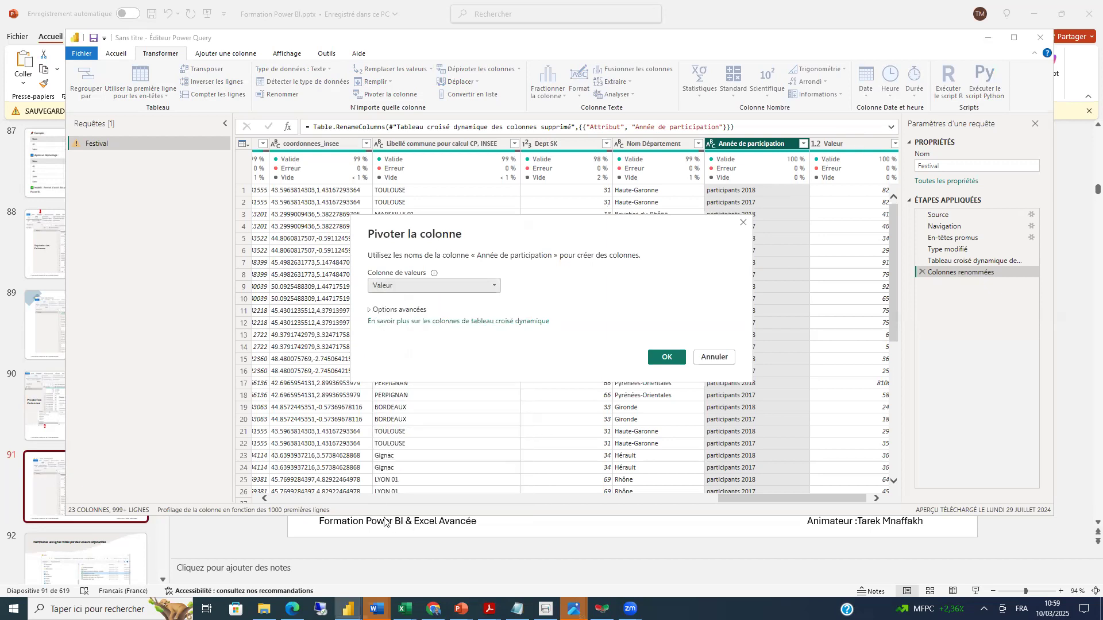
left_click(370, 310)
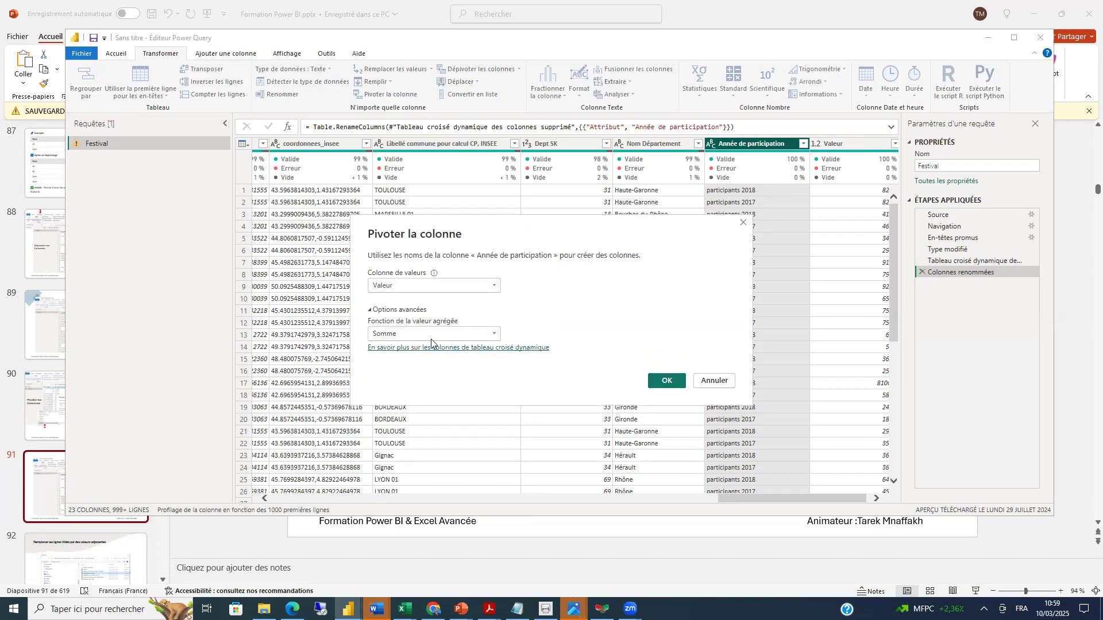
left_click(495, 336)
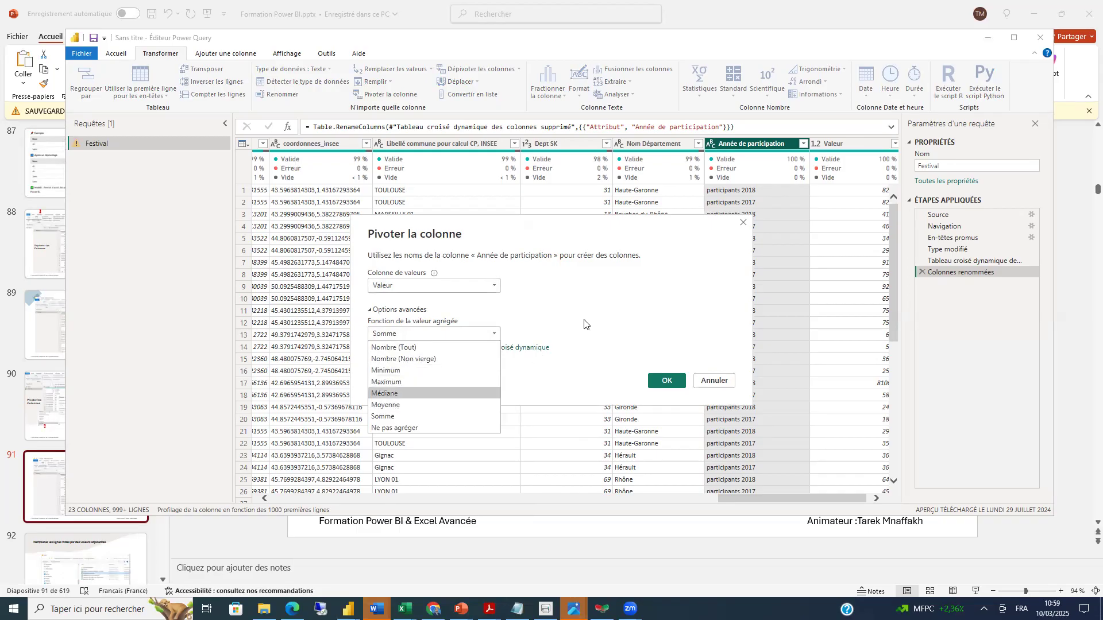
left_click(502, 334)
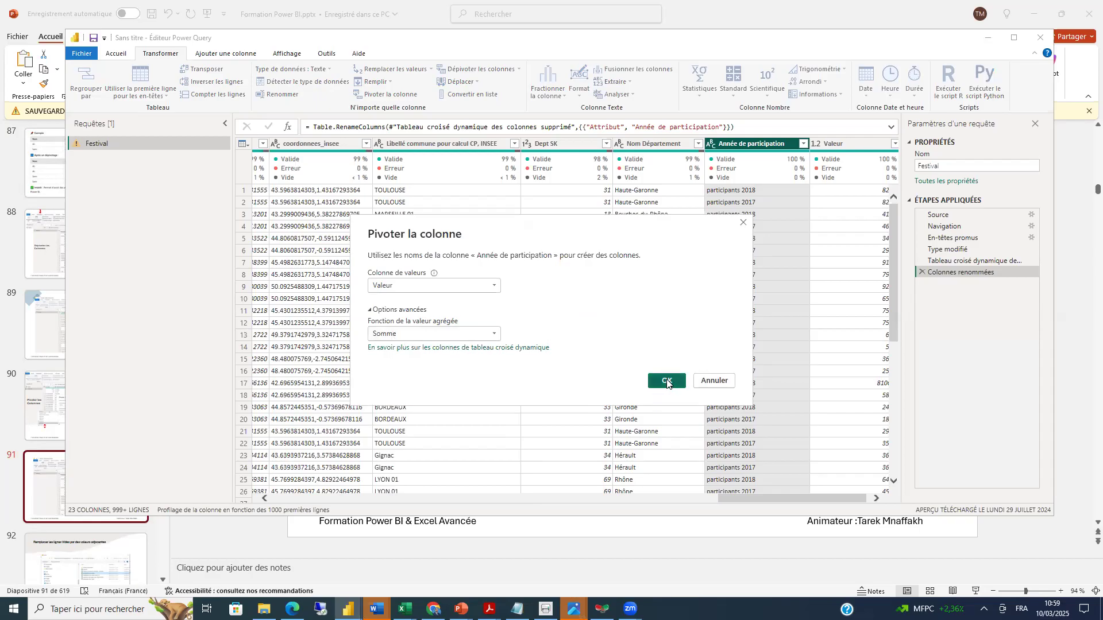
left_click(743, 223)
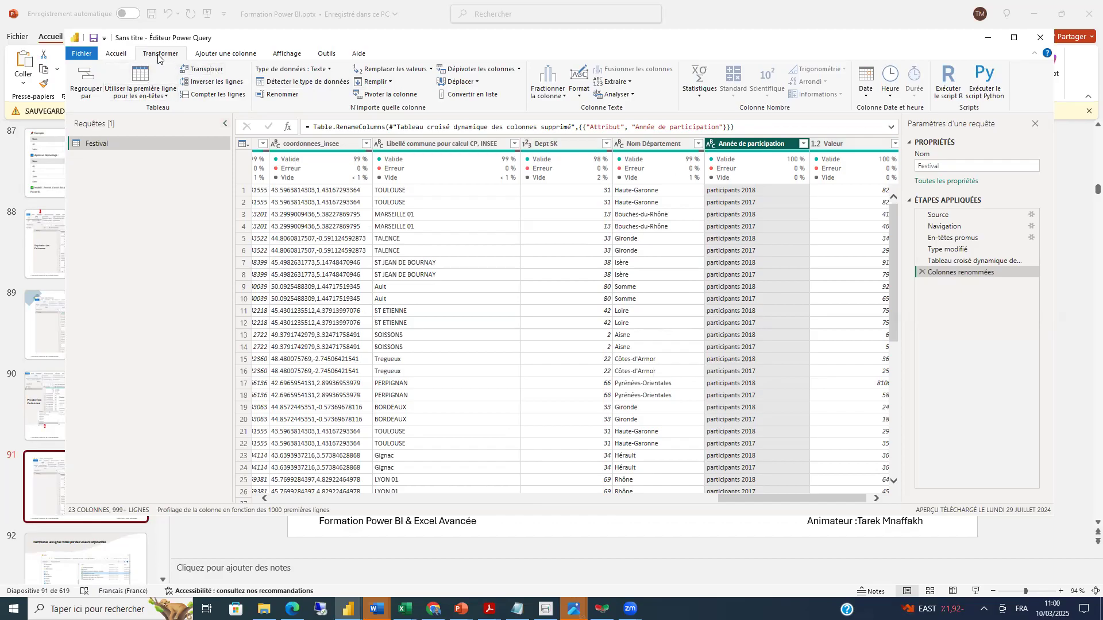
- Pivot the Année de participation column with Valeur as the values column and Somme as the aggregation, and select both resulting participants columns
left_click(380, 95)
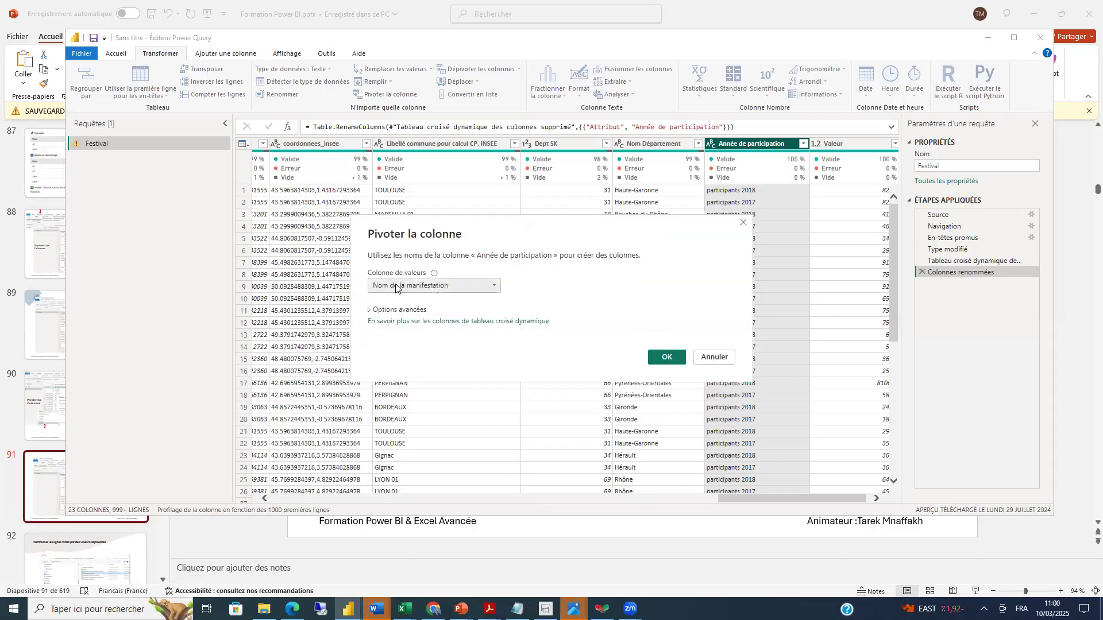
left_click(495, 286)
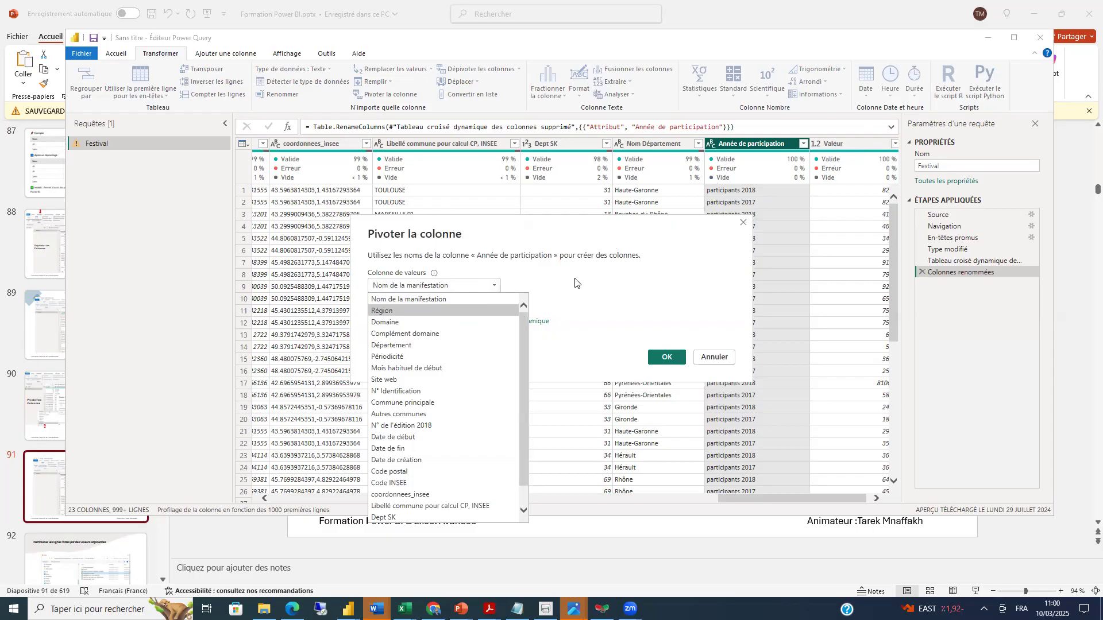
scroll(525, 352, "down", 1)
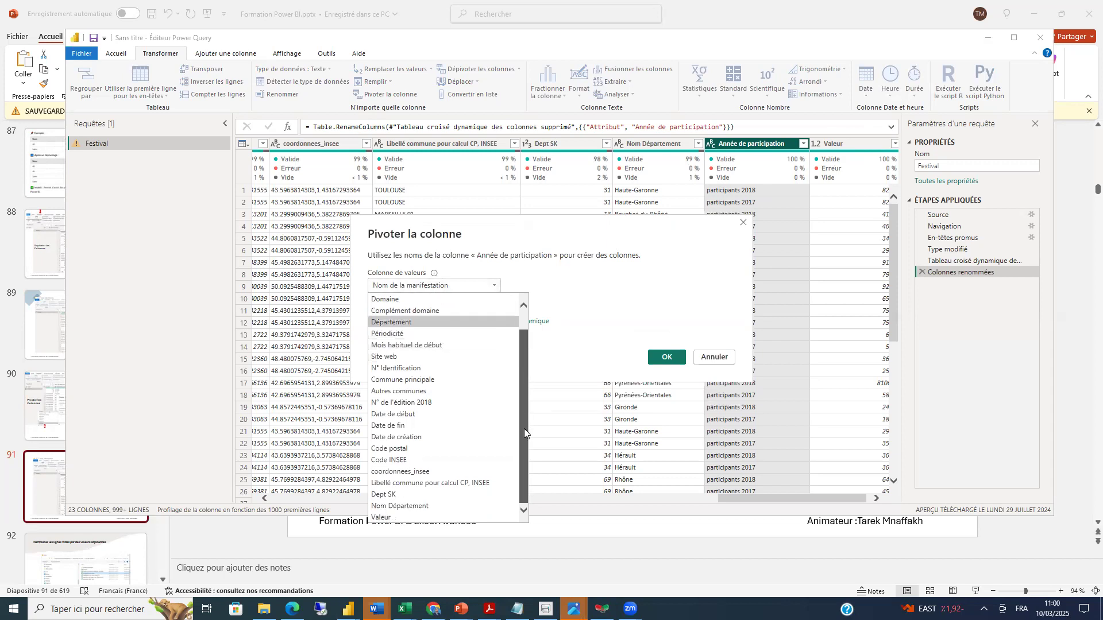
left_click(386, 518)
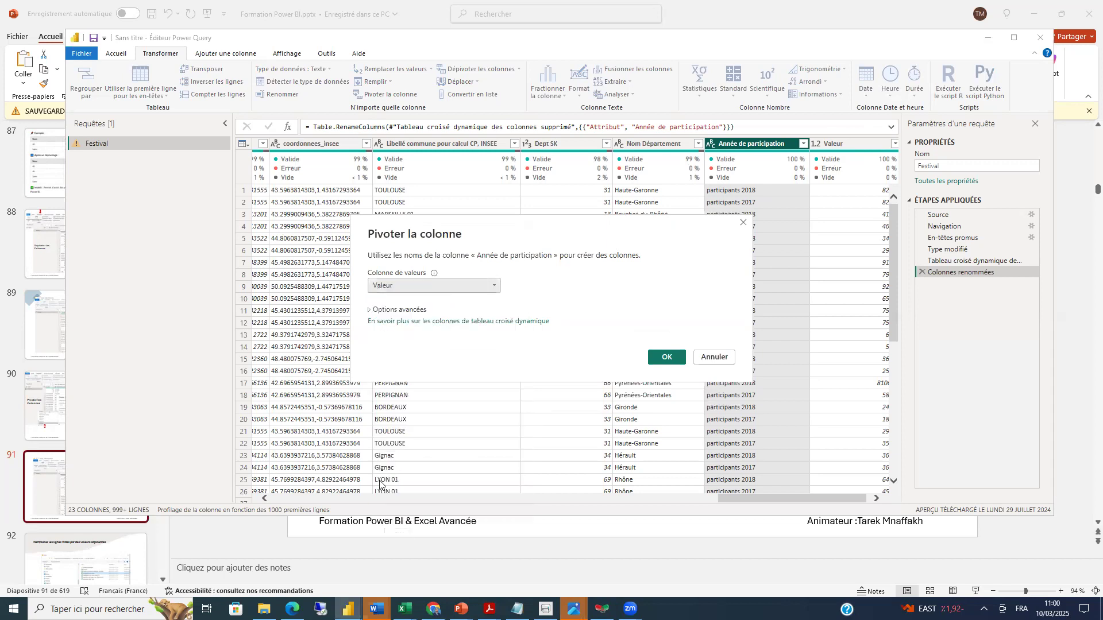
left_click(370, 311)
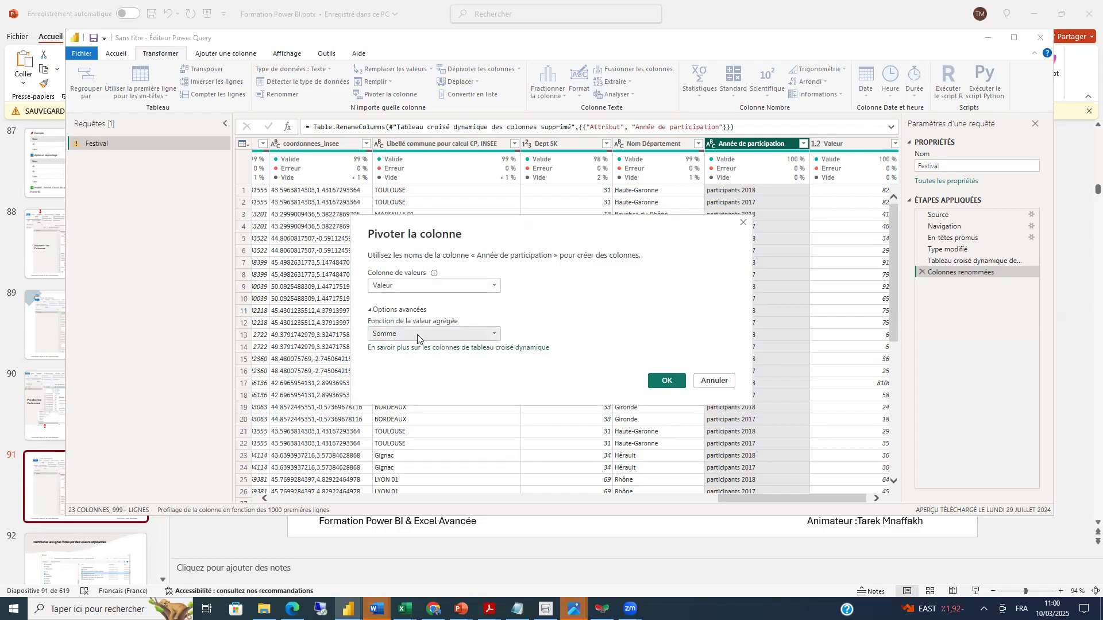
left_click(668, 380)
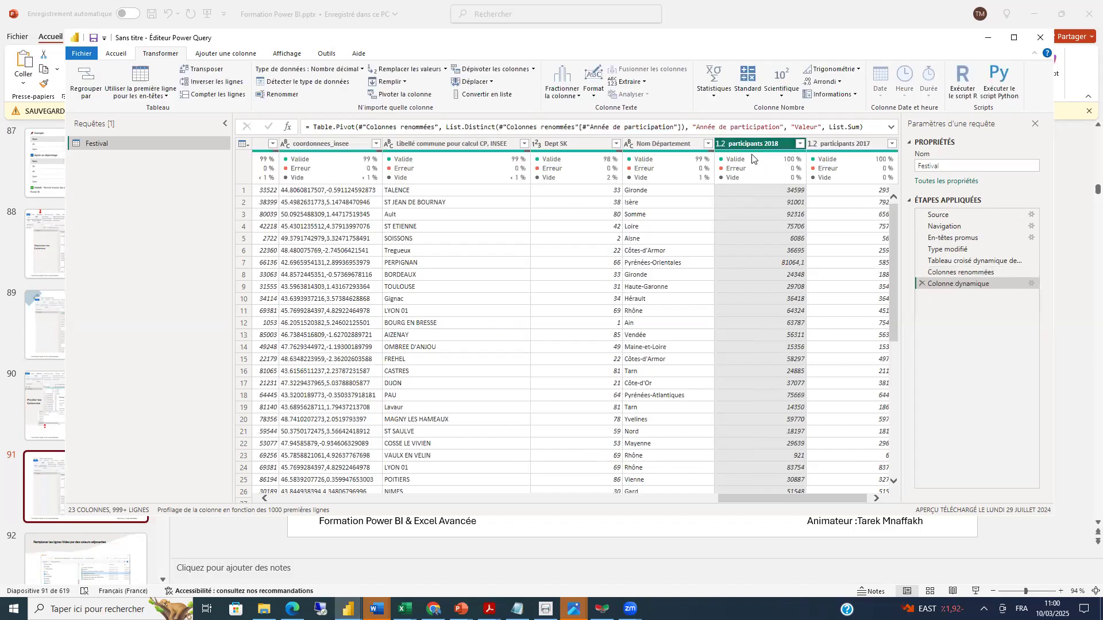
left_click(843, 142, "ctrl")
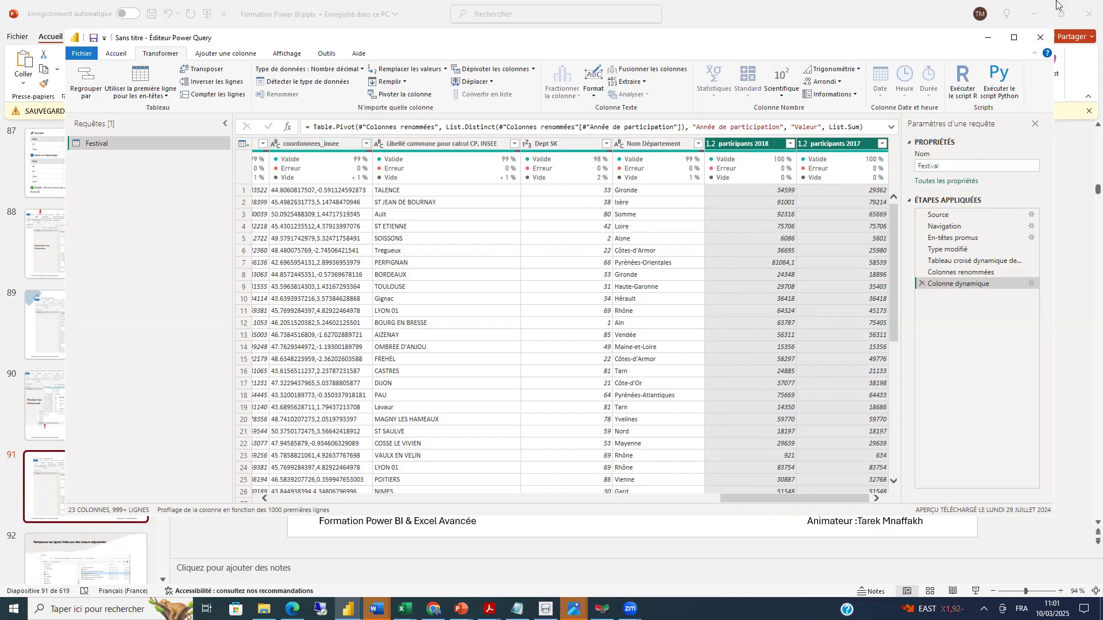
- Switch to the Formation Power BI.pptx presentation and show slide 92, Remplacer les lignes Vides par des valeurs adjacentes
left_click(461, 609)
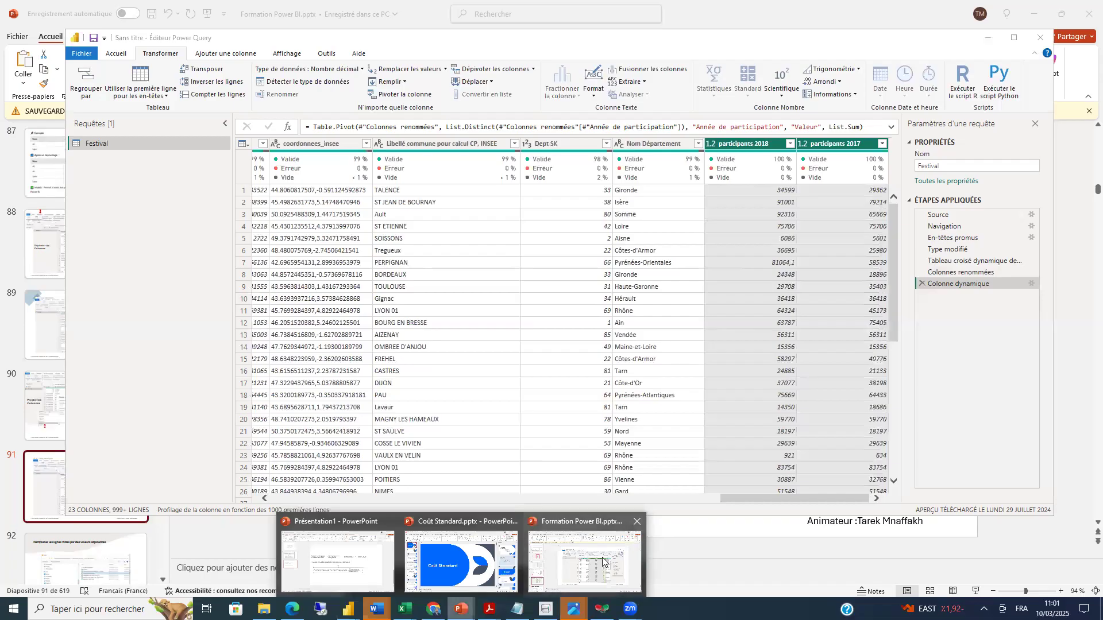
left_click(586, 551)
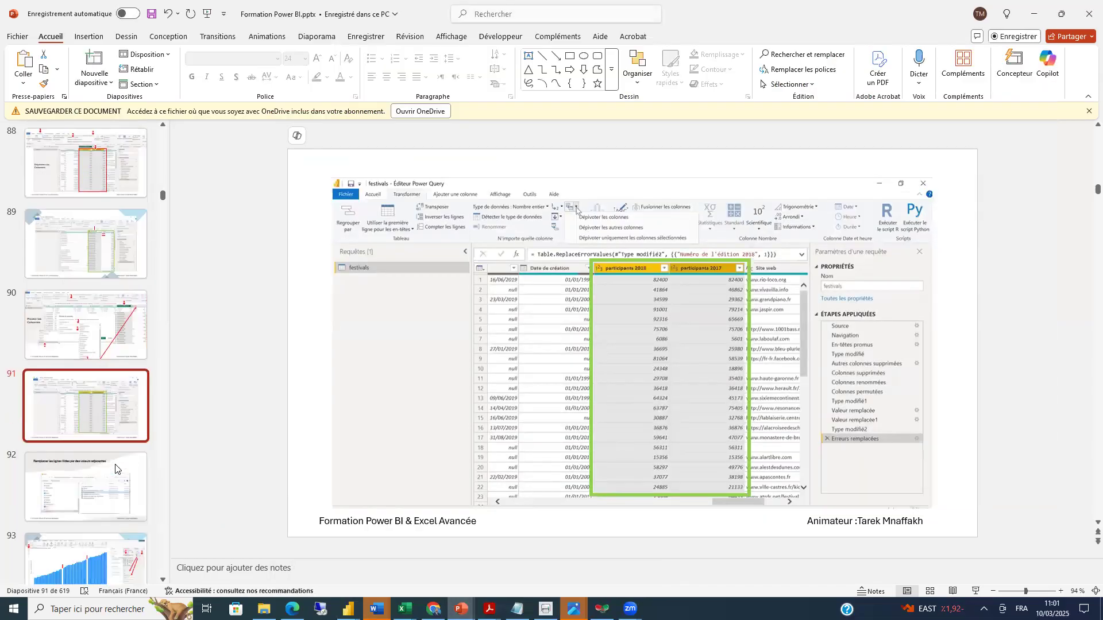
scroll(74, 441, "down", 3)
left_click(65, 397)
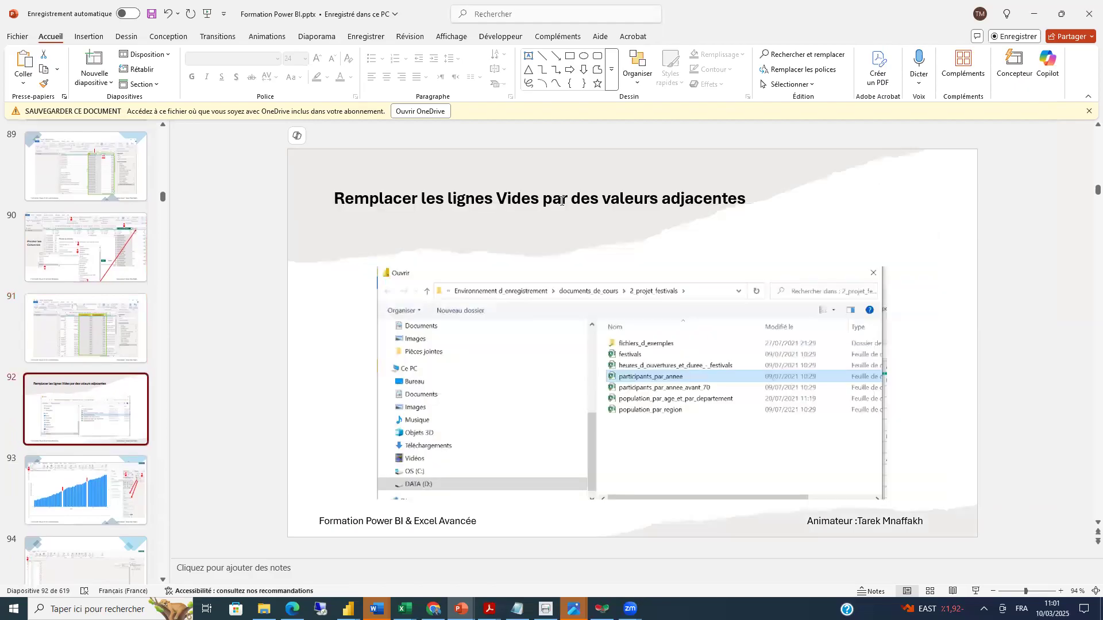
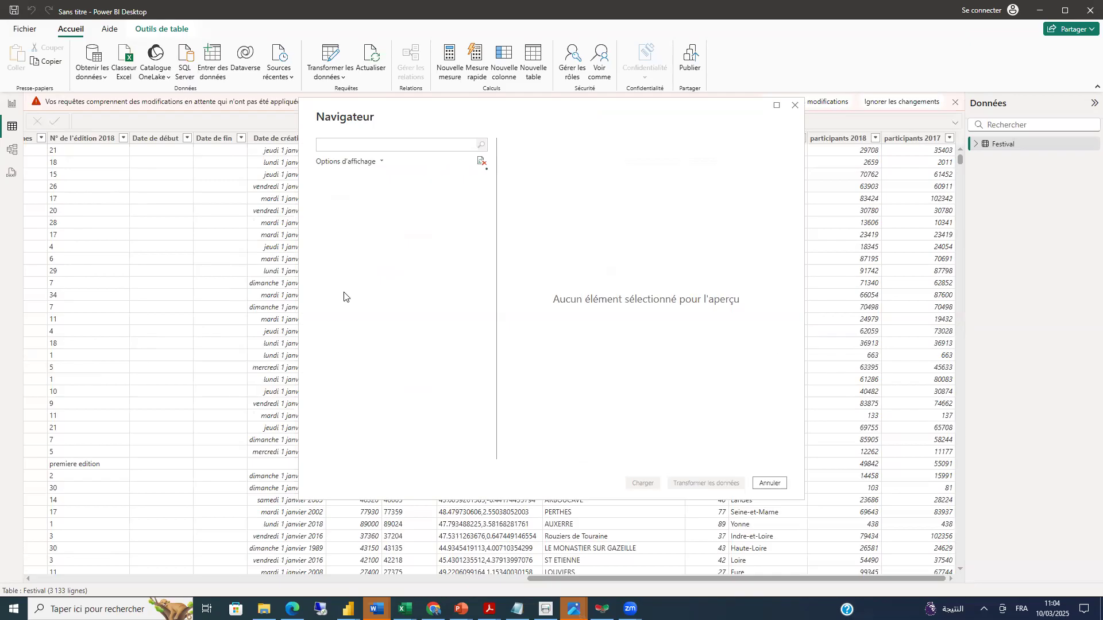
- Load the Feuil1 sheet of participants_par_annee.xlsx into the Power BI model
left_click(334, 193)
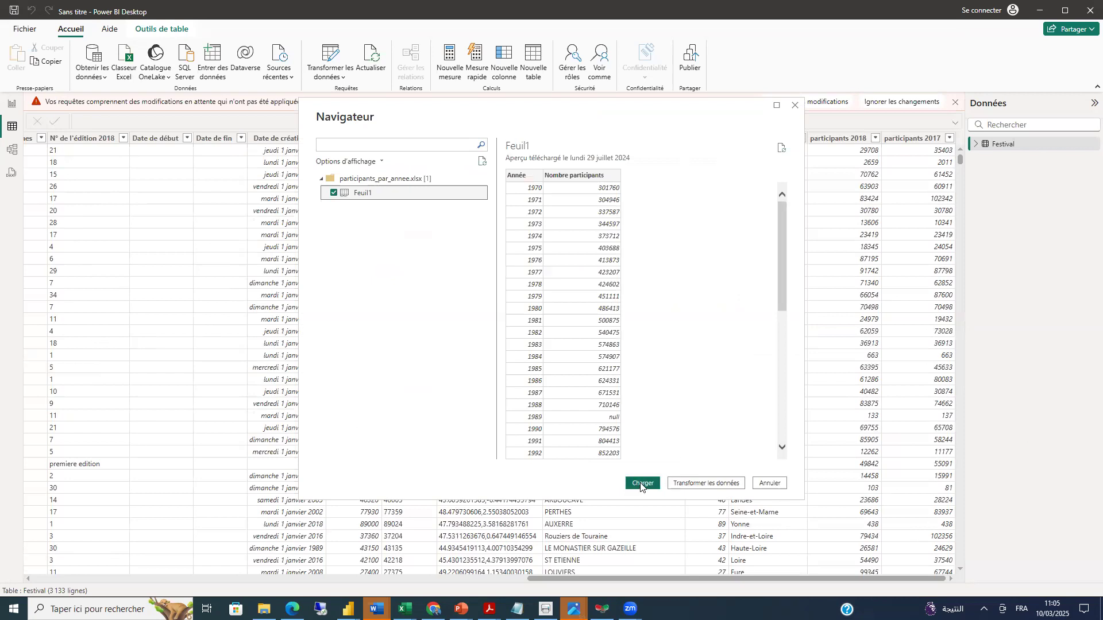
left_click(642, 484)
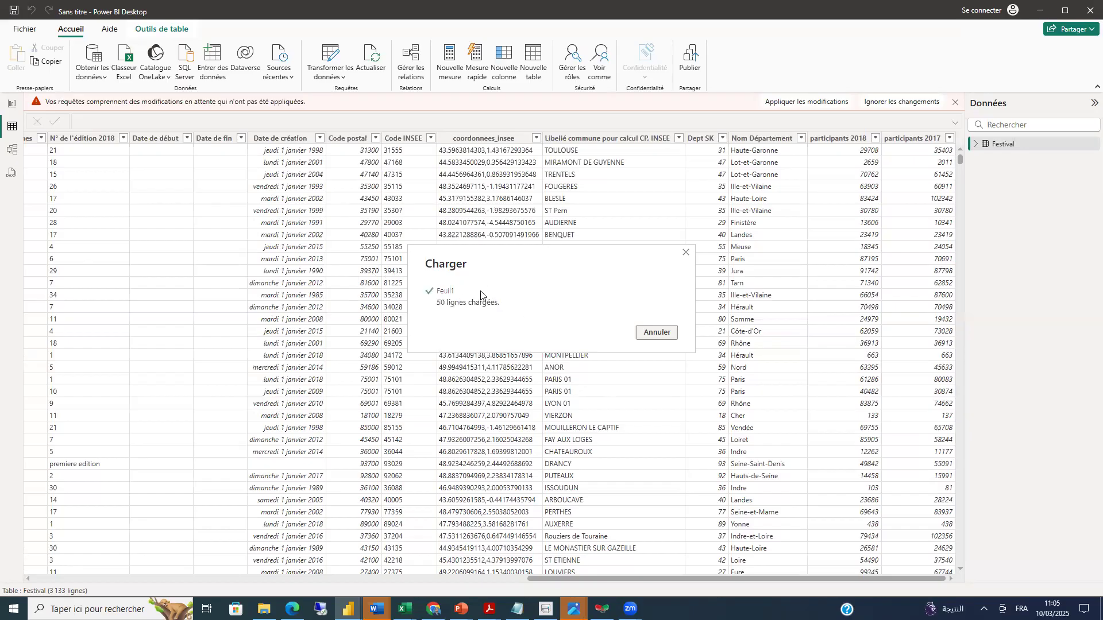
- Switch to the Power Query editor and check the Nombre participants column of the Feuil1 query for missing values
key("alt+Tab")
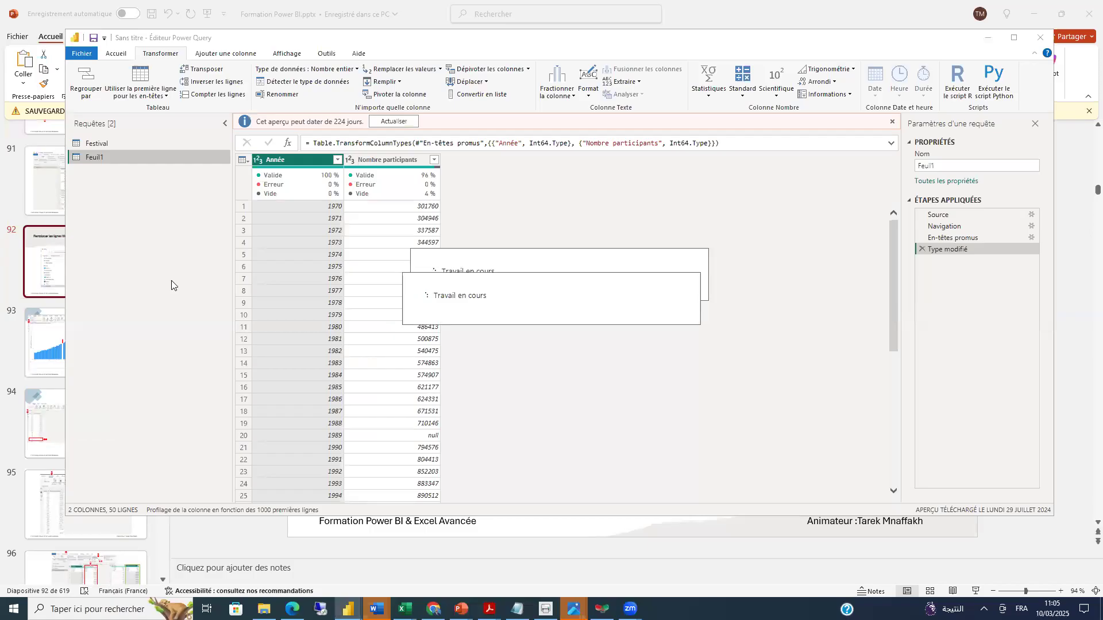
key("alt+Tab")
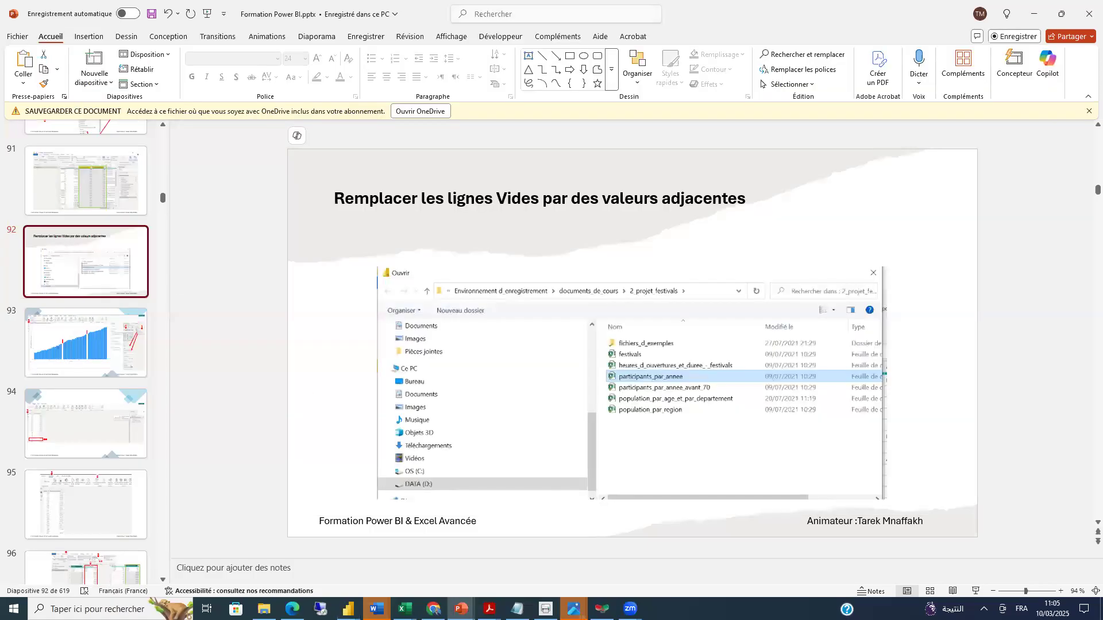
mouse_move(348, 609)
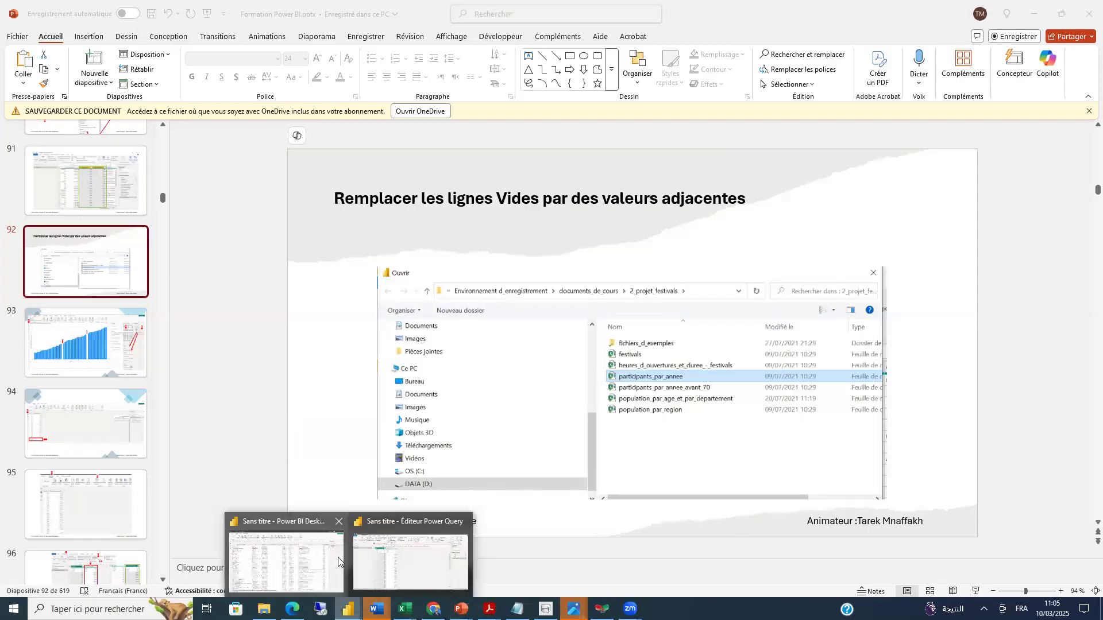
left_click(385, 563)
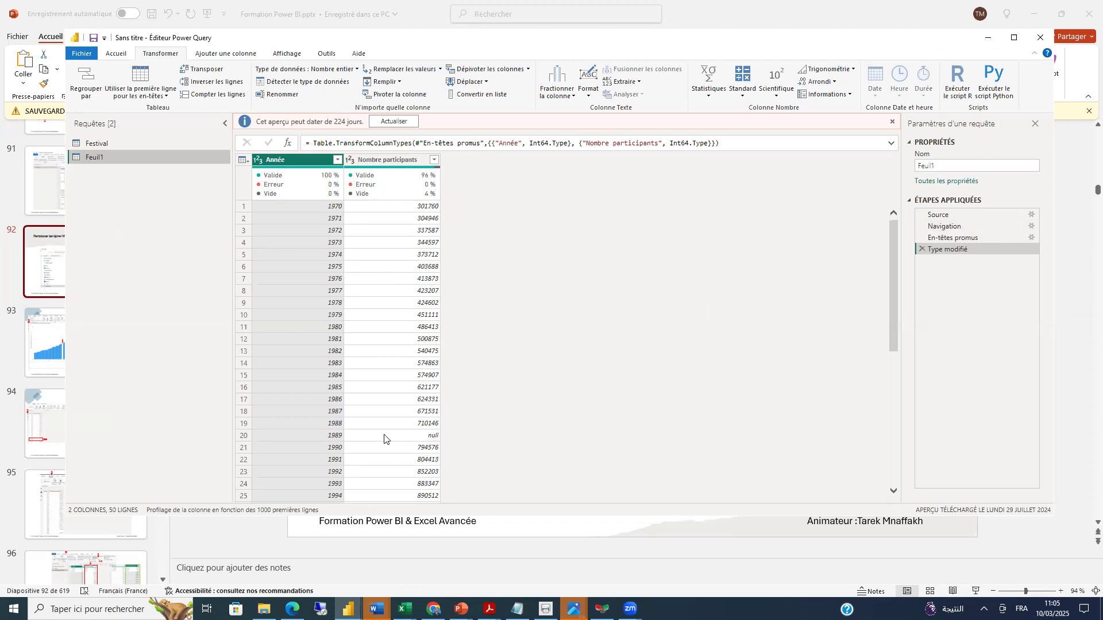
scroll(412, 436, "down", 8)
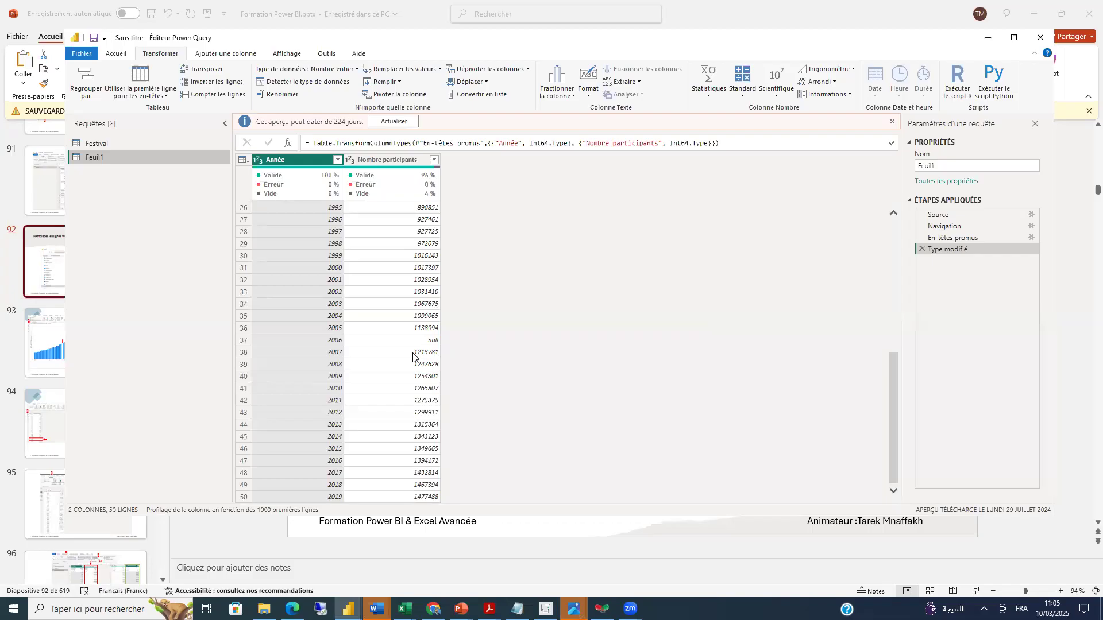
scroll(414, 357, "up", 7)
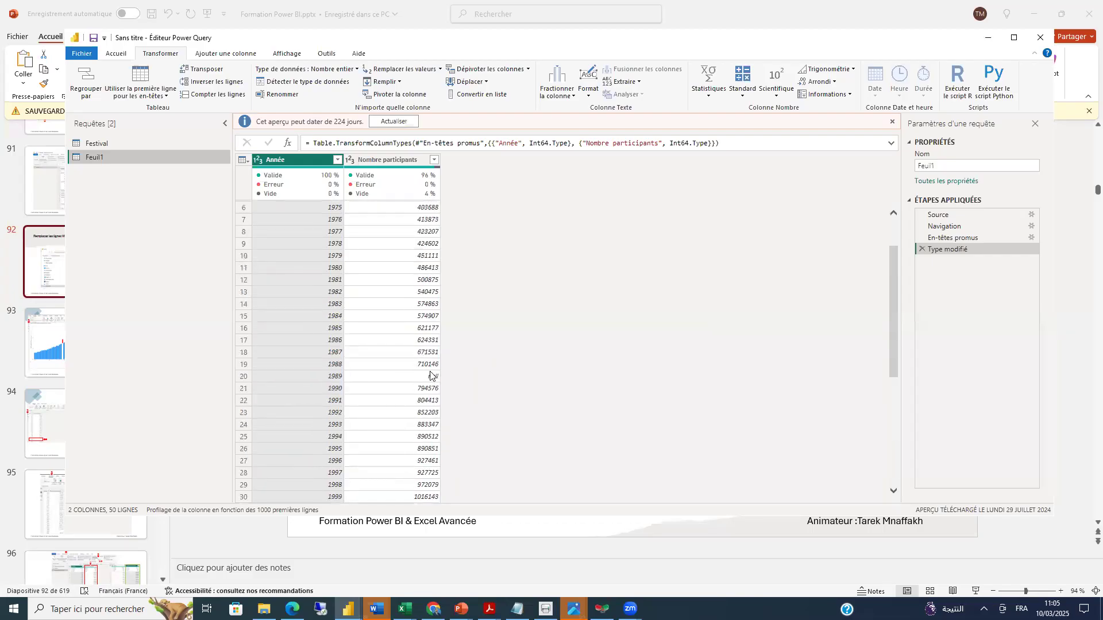
scroll(425, 460, "down", 7)
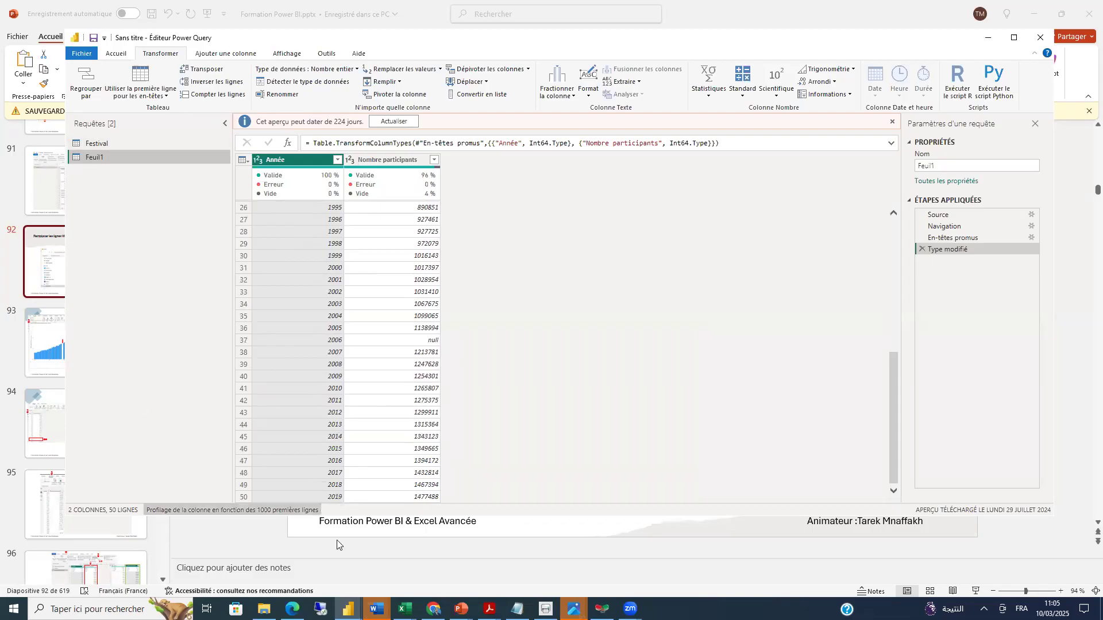
- Switch to Power BI Desktop and check the Feuil1 table for years without a Nombre participants value
mouse_move(348, 609)
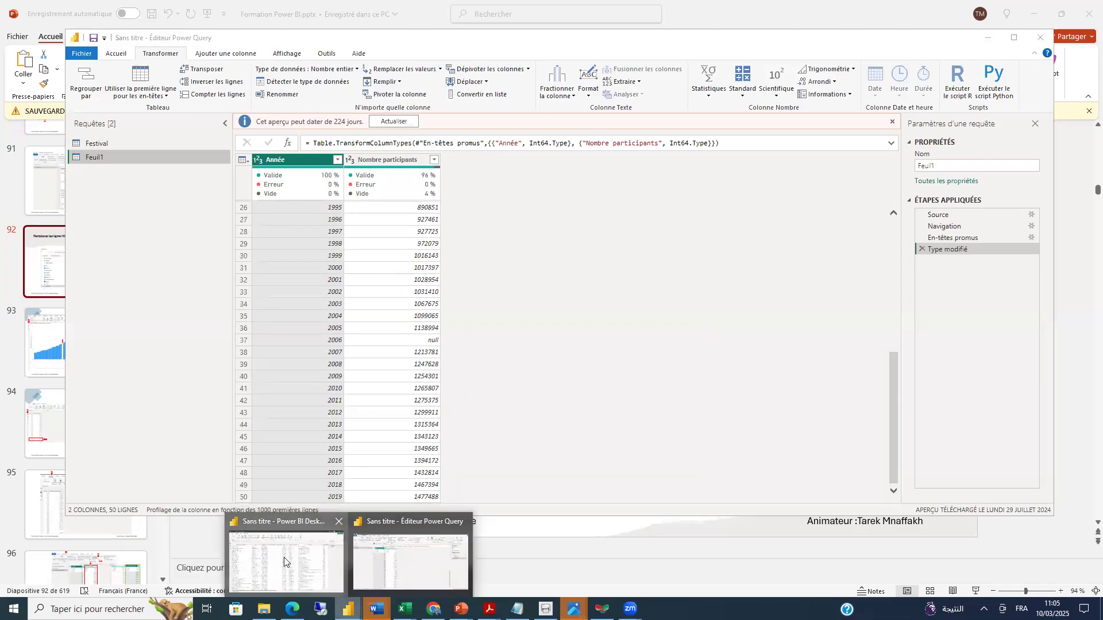
left_click(285, 562)
left_click(999, 158)
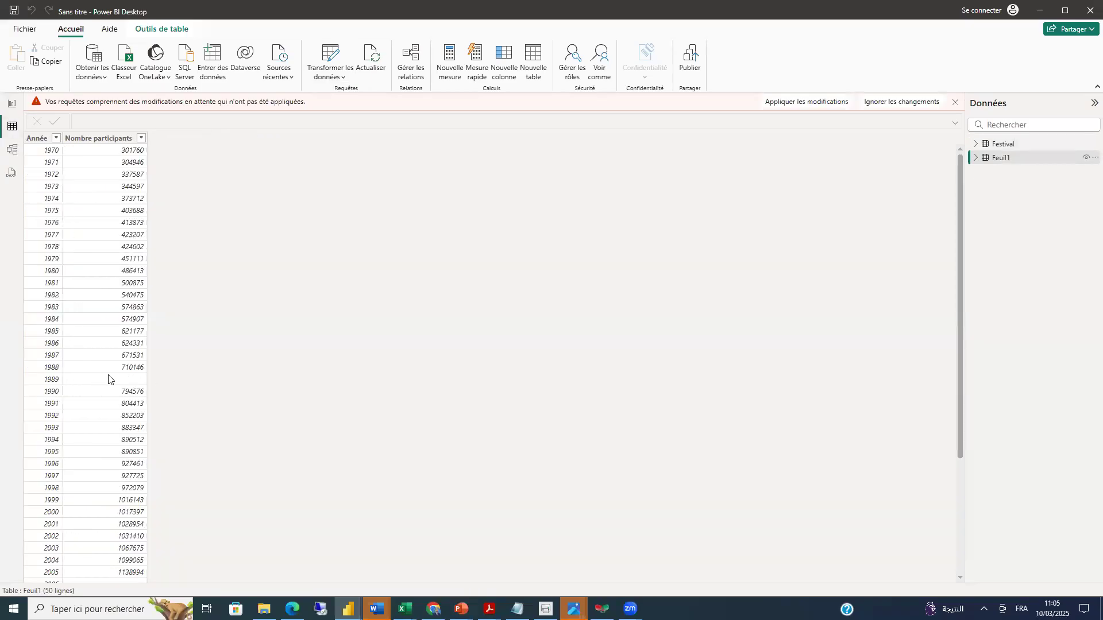
scroll(81, 481, "down", 5)
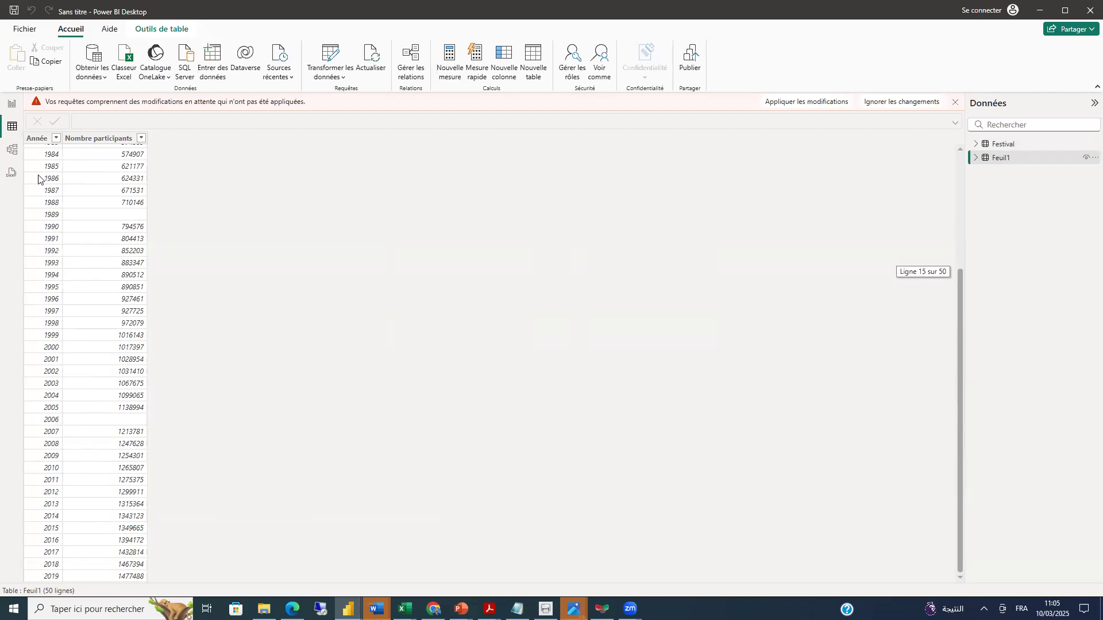
- Apply the pending query changes in the report view and enlarge the empty stacked bar chart on Page 1
left_click(11, 104)
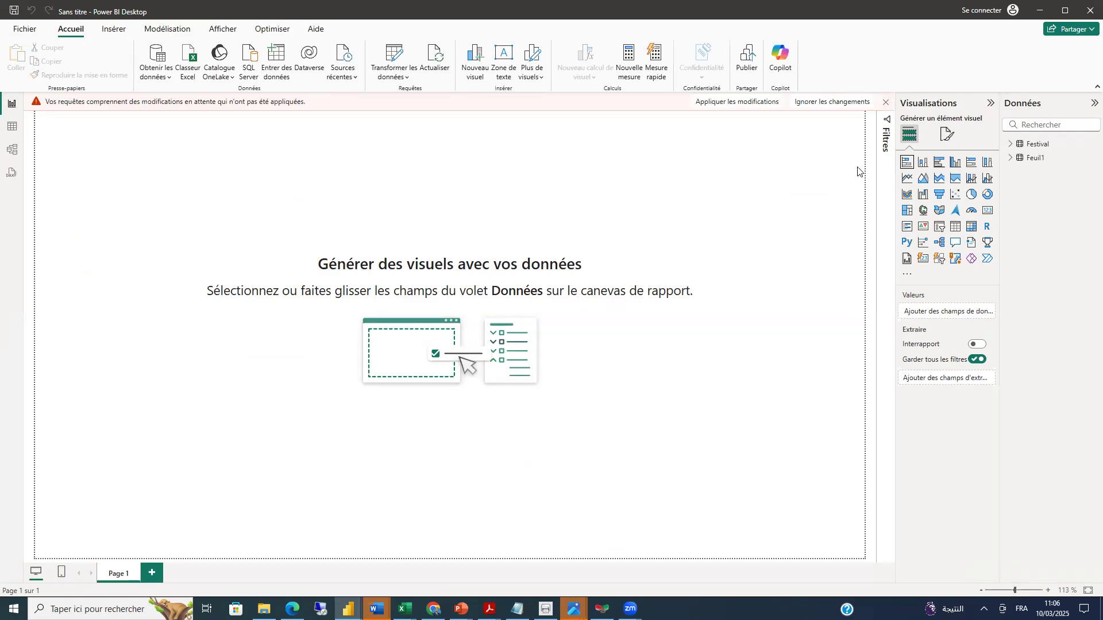
left_click(735, 103)
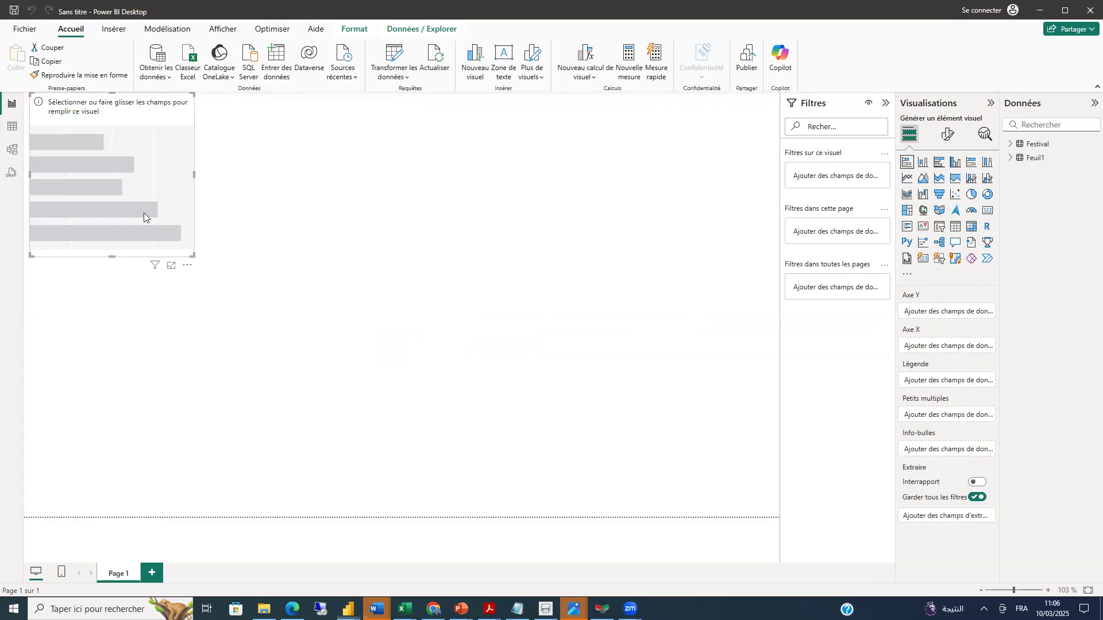
left_click_drag(193, 256, 441, 319)
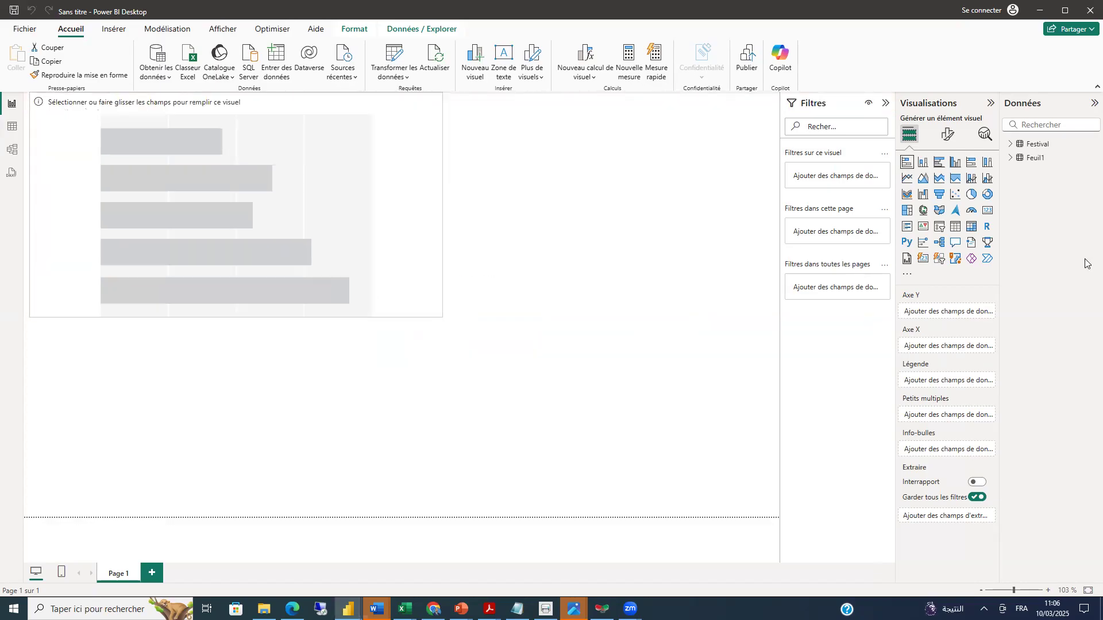
- Plot the sum of Nombre participants by Année from Feuil1 as a stacked column chart, enlarged to nearly the page's width
left_click(1011, 158)
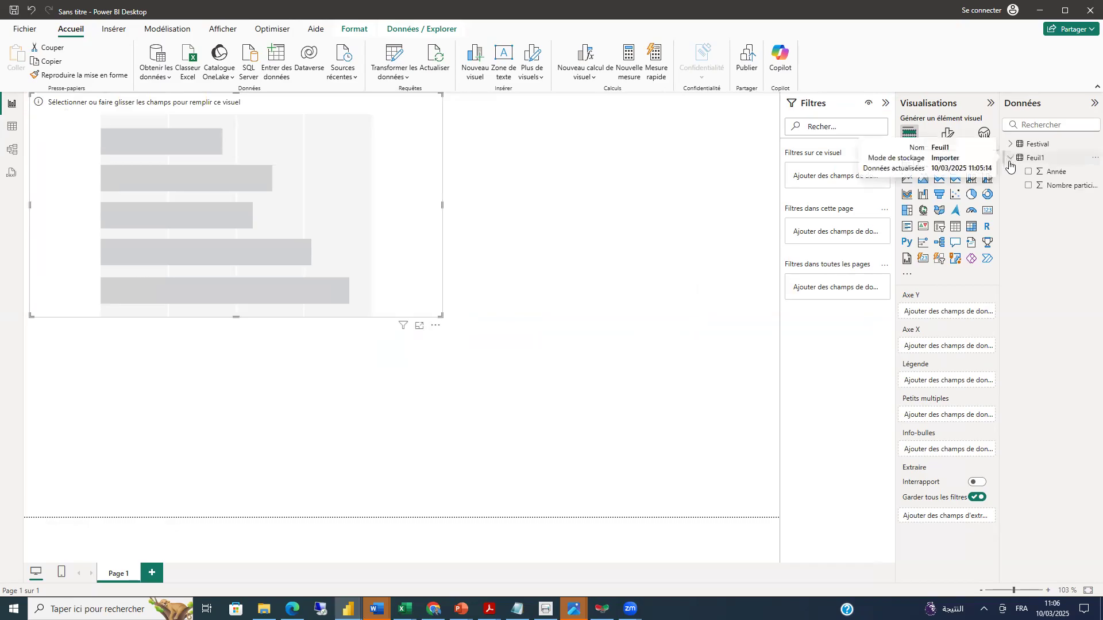
left_click_drag(1062, 172, 926, 313)
left_click_drag(1049, 188, 943, 350)
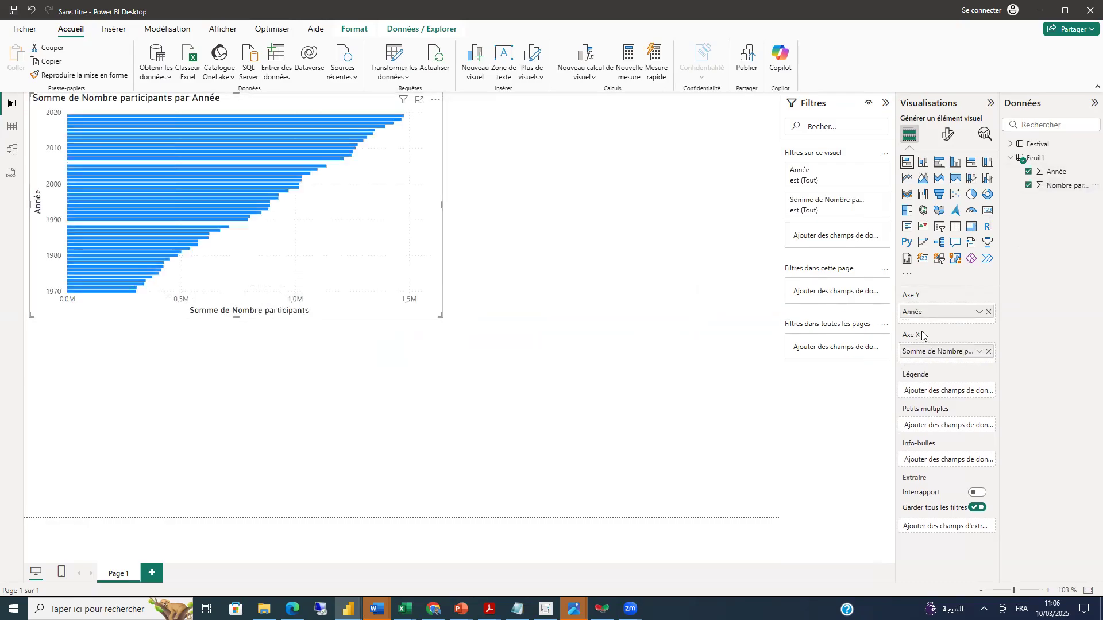
left_click(923, 162)
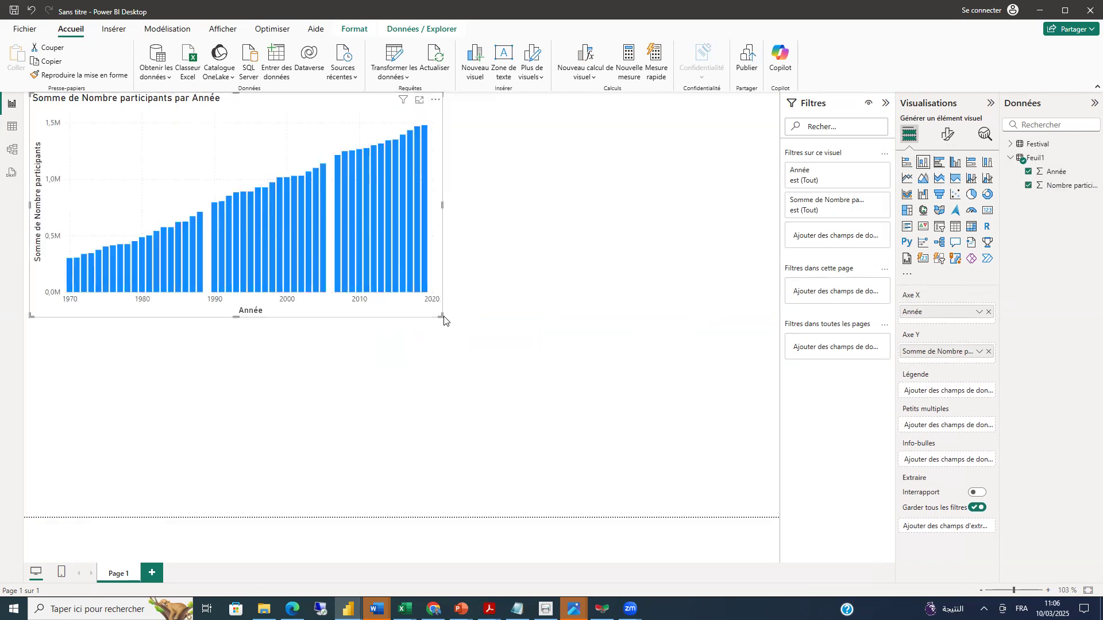
left_click_drag(442, 317, 716, 389)
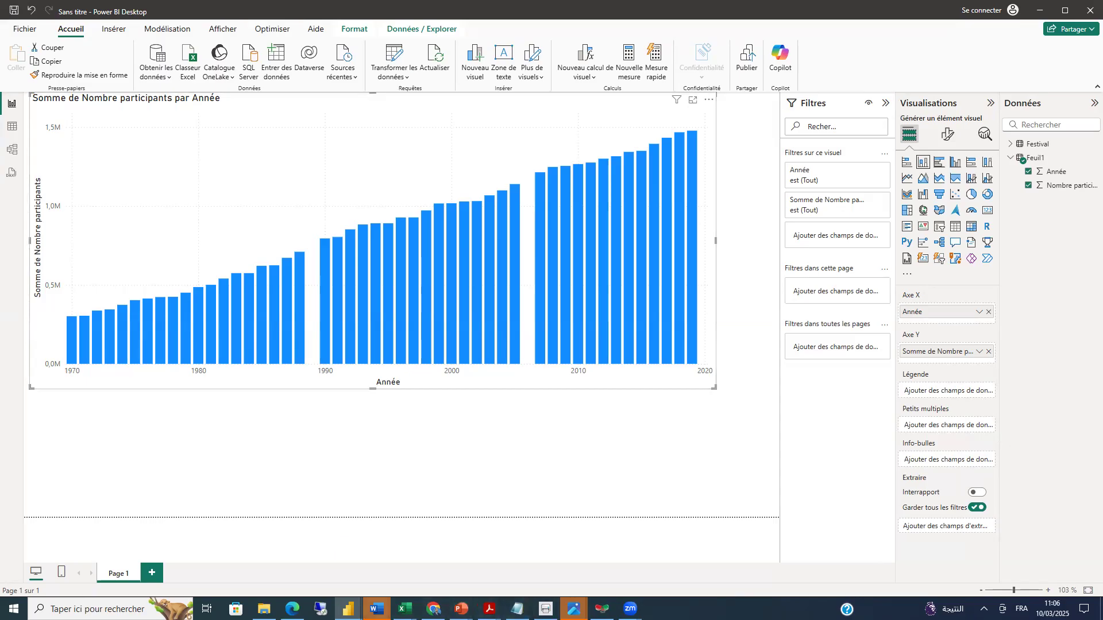
- Switch to the Power Query editor and select the Nombre participants column of the Feuil1 query
mouse_move(348, 608)
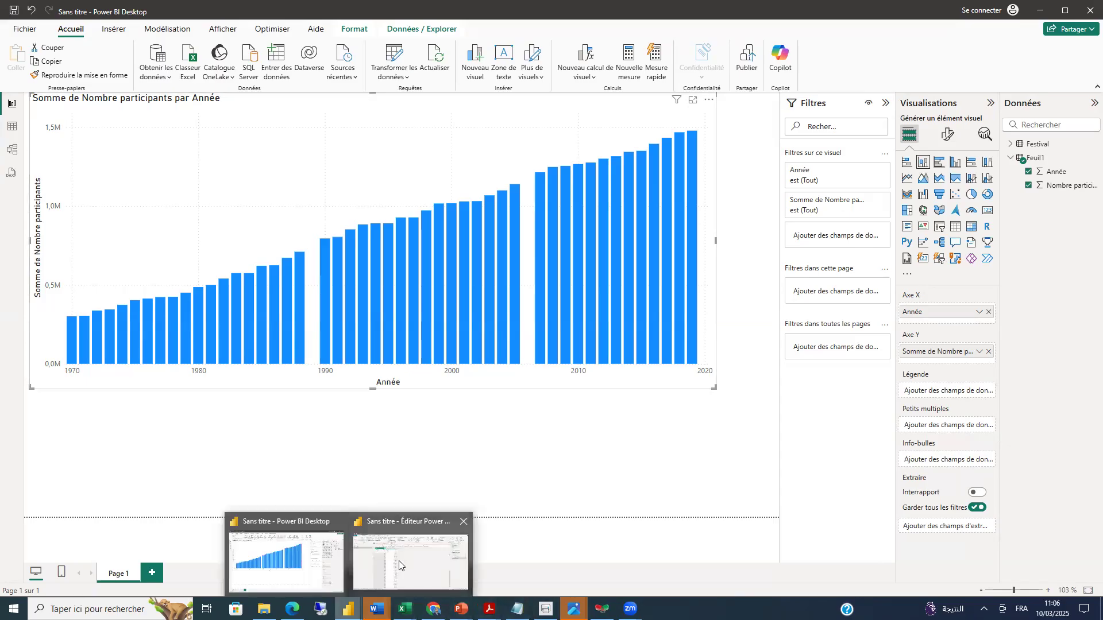
left_click(414, 551)
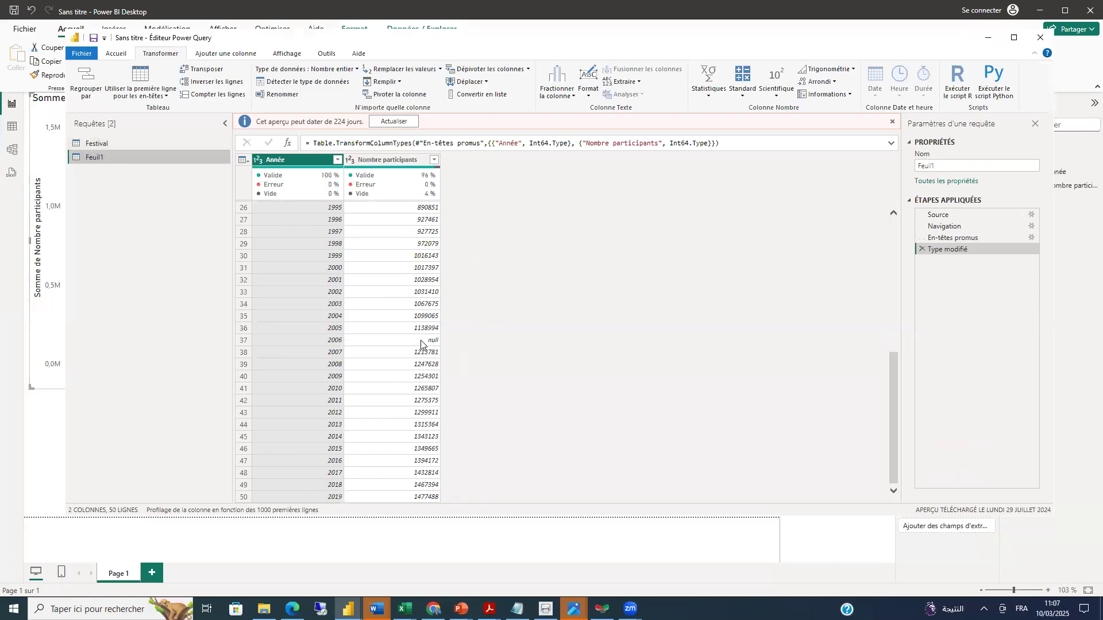
scroll(410, 296, "up", 3)
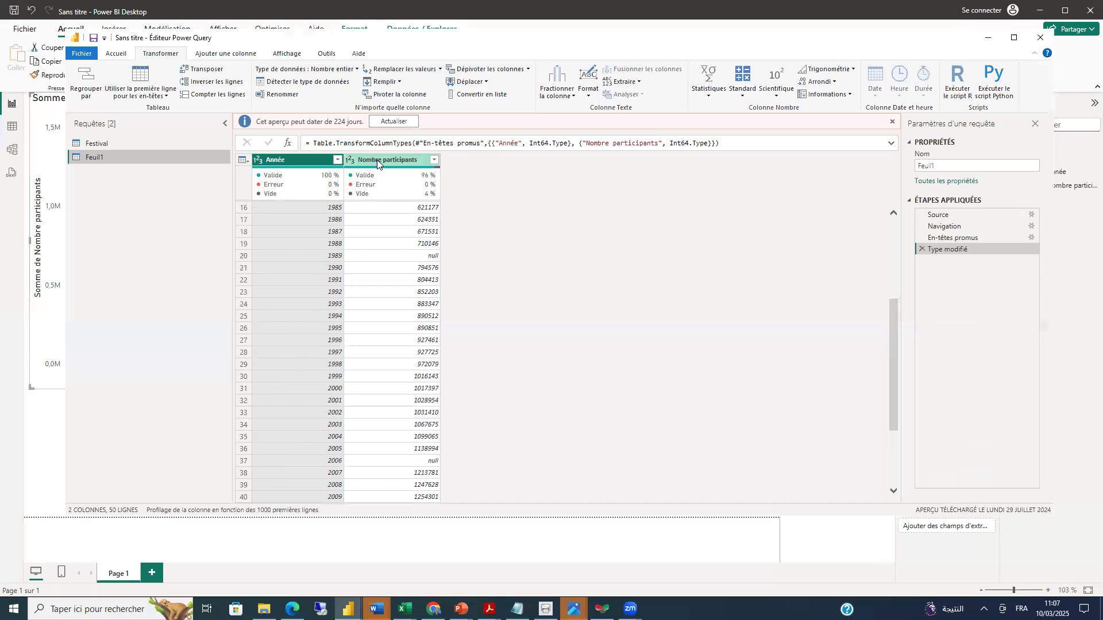
left_click(377, 163)
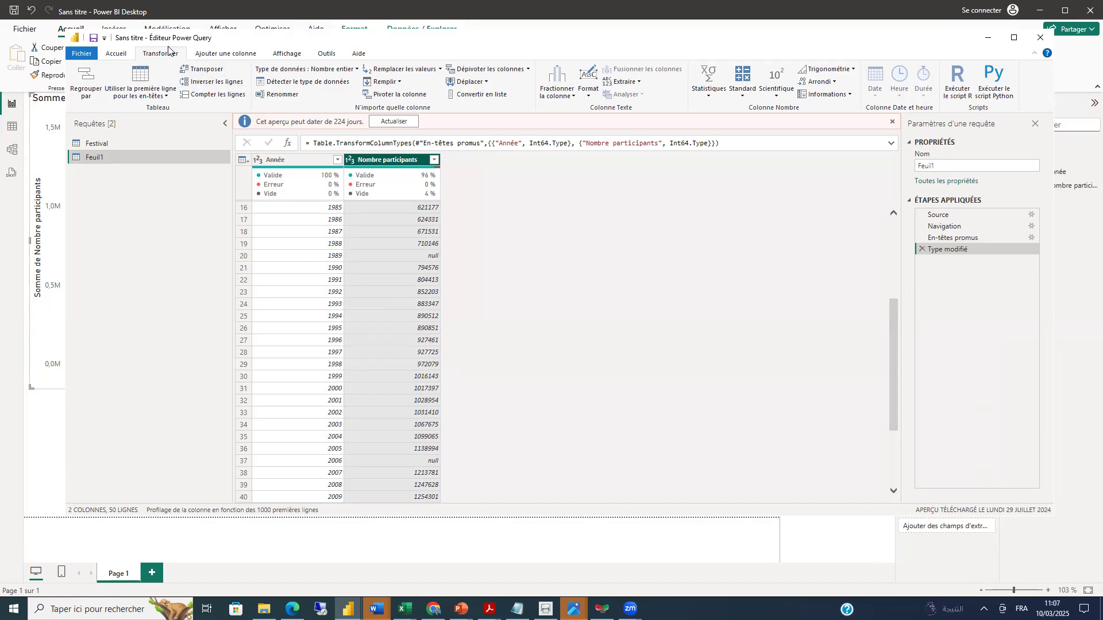
- Try filling the empty Nombre participants cells downward, and remove the Rempli vers le bas step each time
left_click(399, 84)
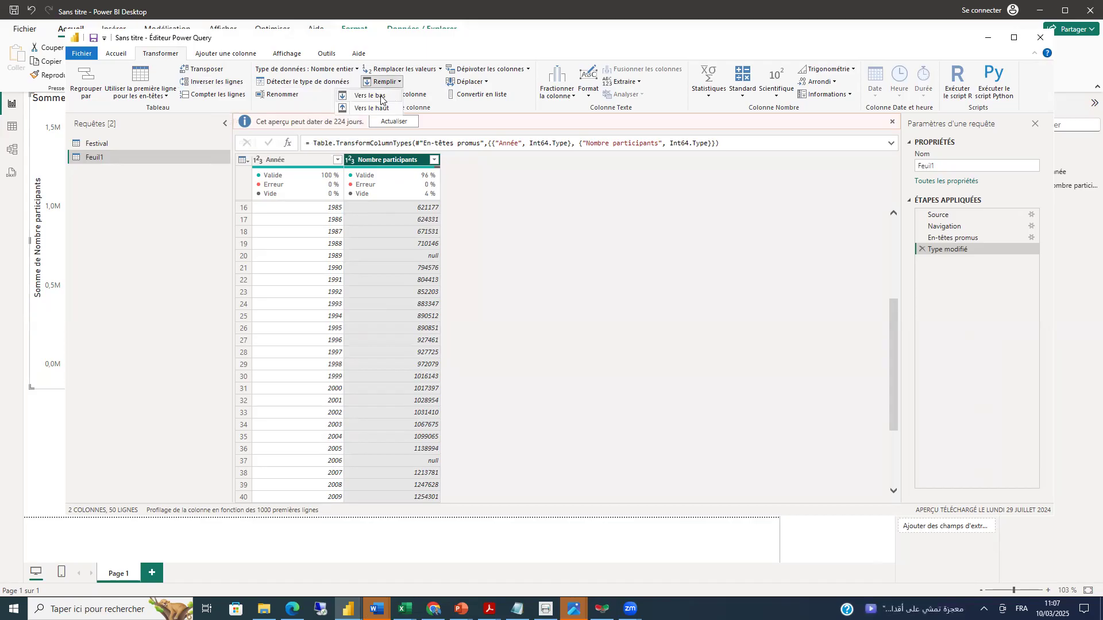
left_click(377, 97)
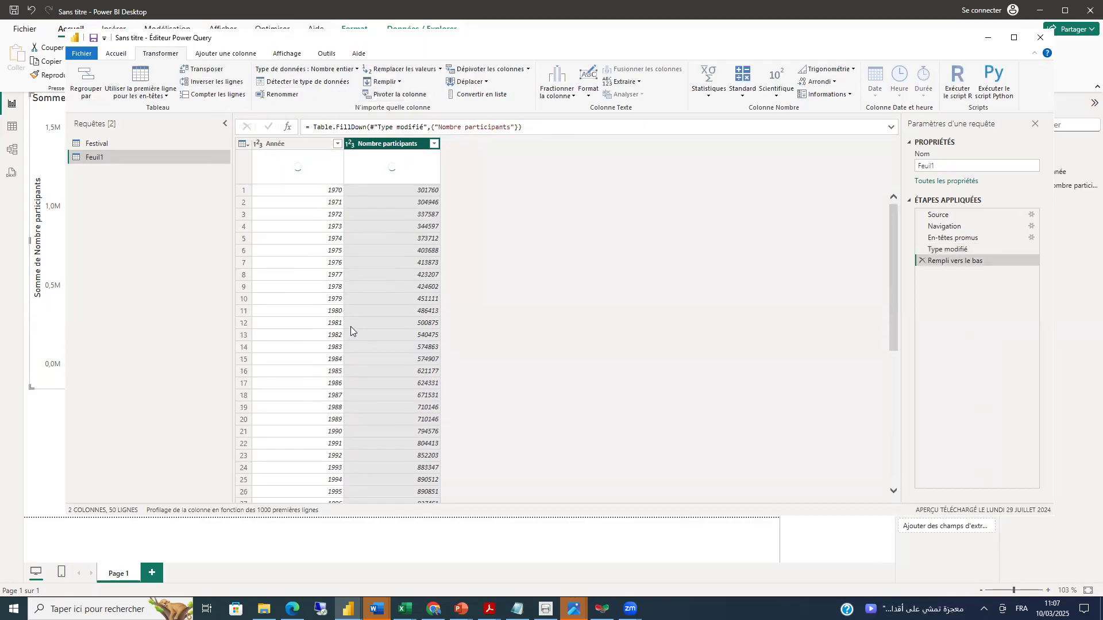
left_click(922, 260)
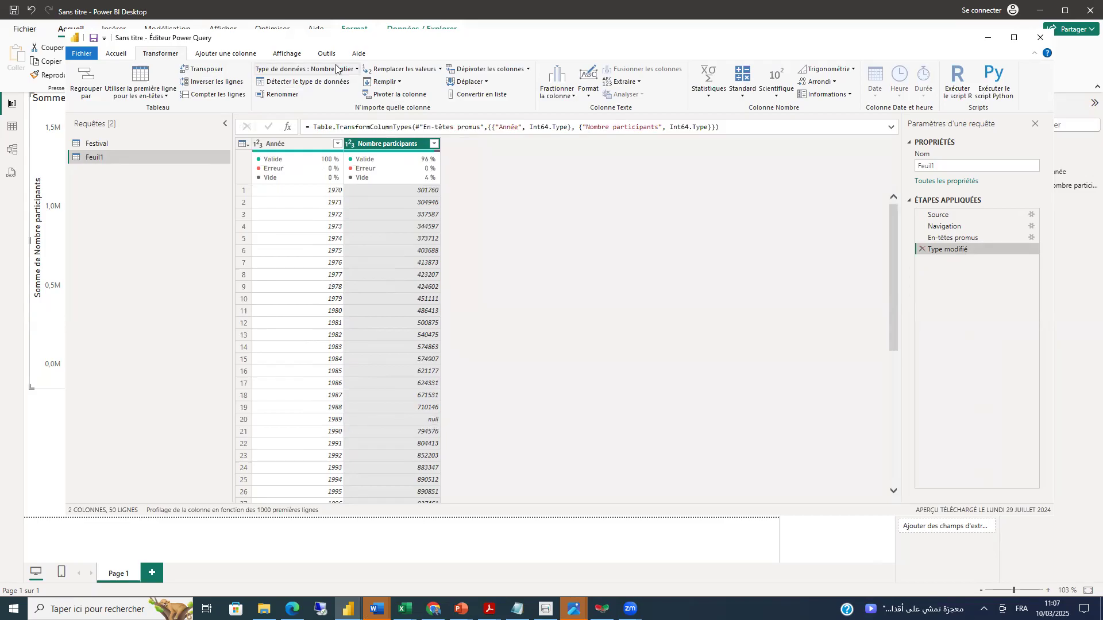
left_click(386, 81)
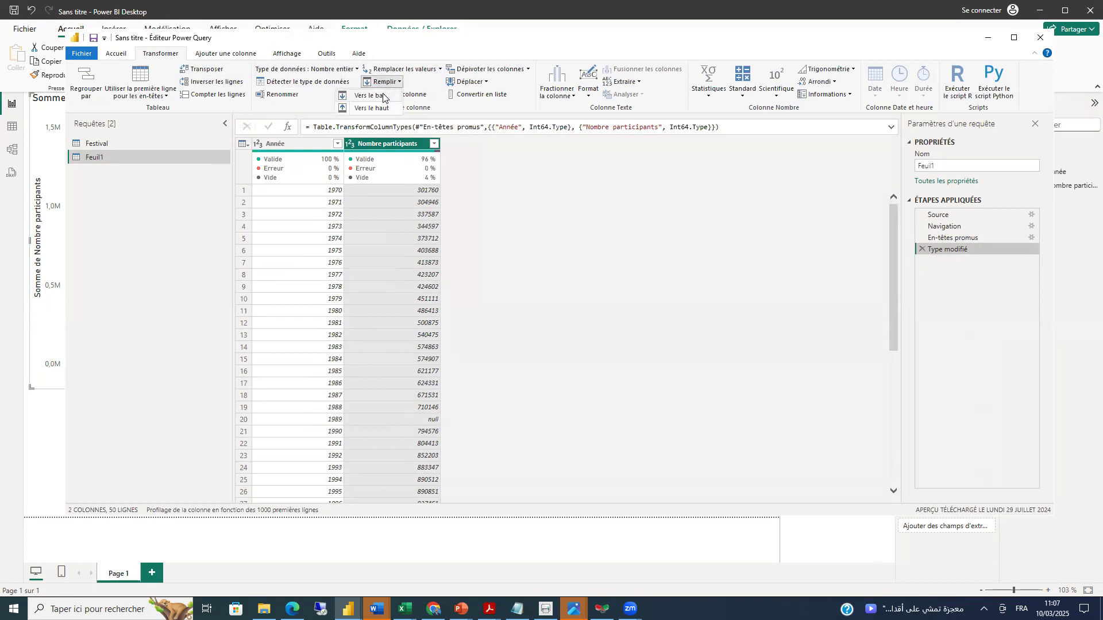
left_click(383, 98)
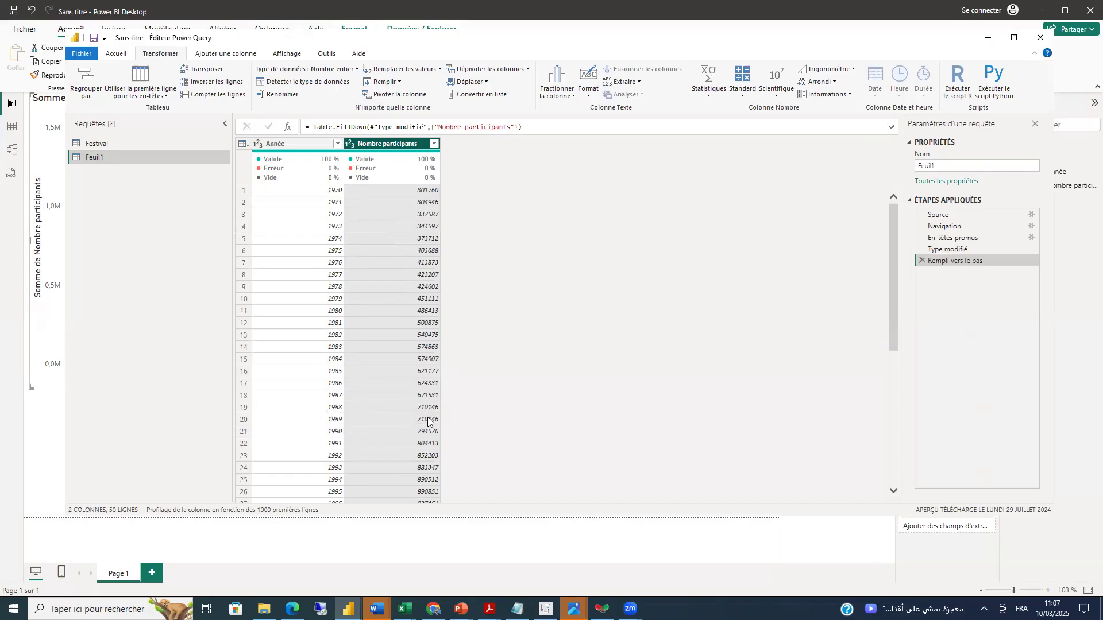
left_click(921, 262)
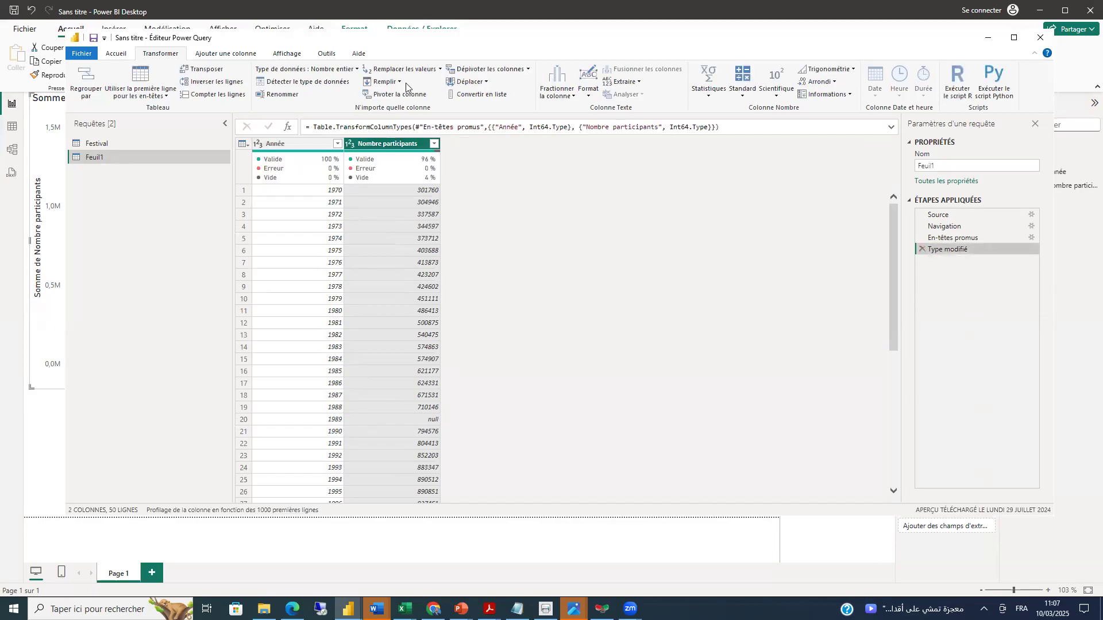
- Fill the empty Nombre participants cells upward, and close the Power Query editor while applying the changes
left_click(386, 82)
left_click(374, 108)
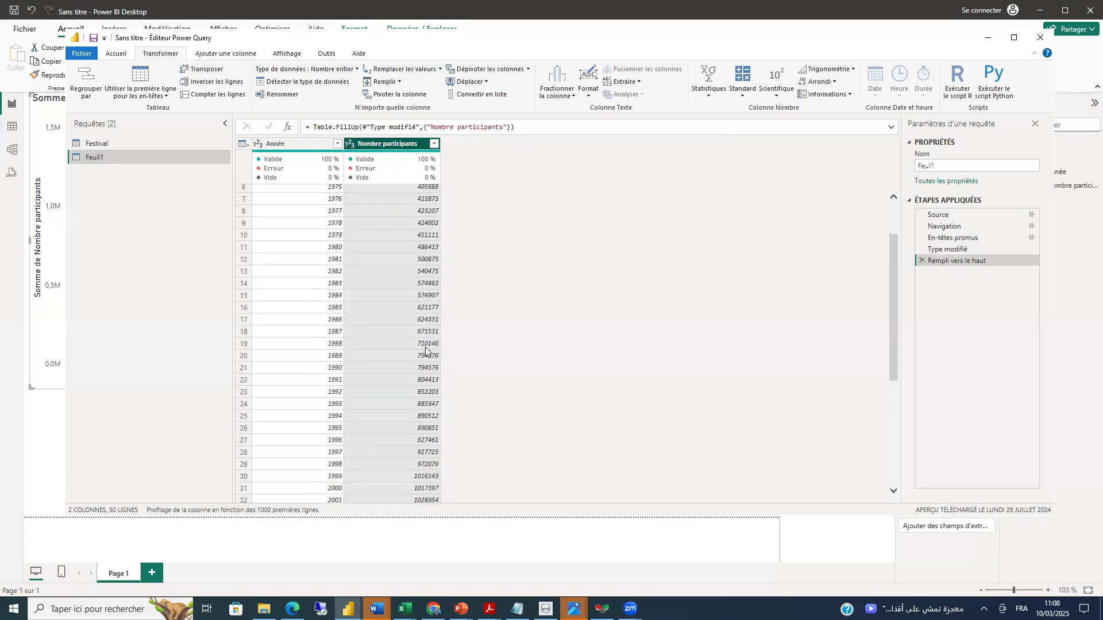
left_click(81, 53)
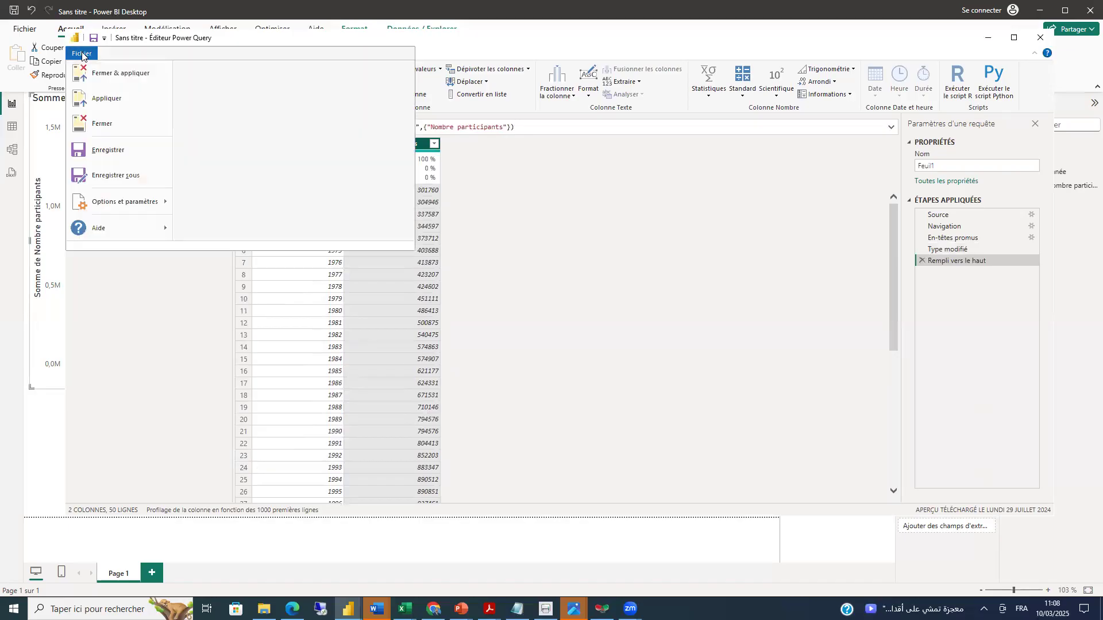
left_click(89, 73)
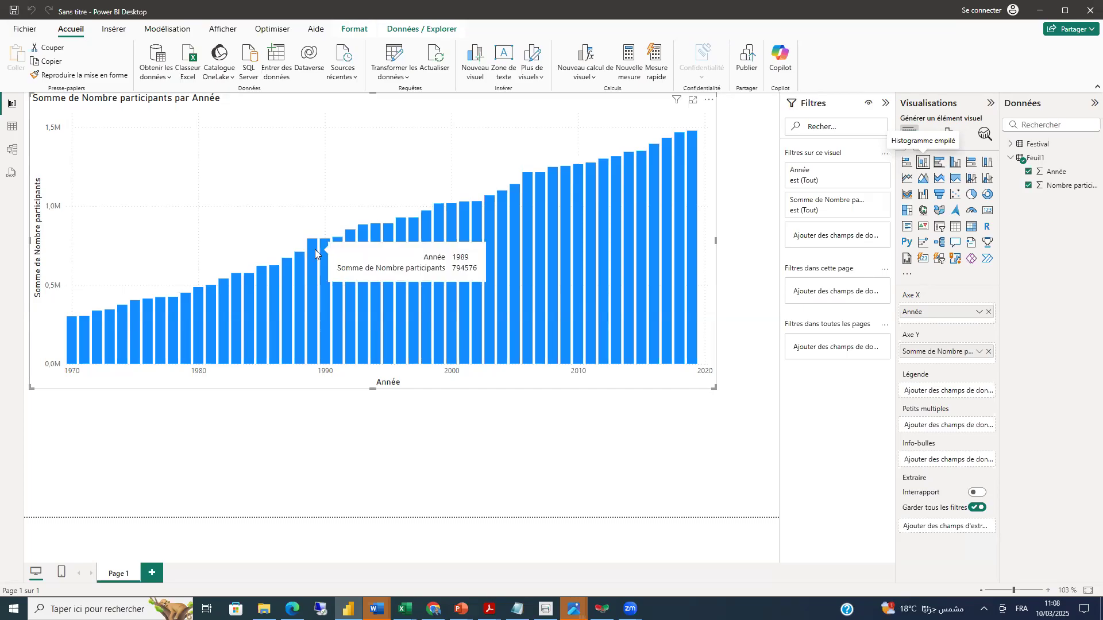
- Examine the chart's bars around 1989–1990 and 2006–2007, framing each pair with the screen capture tool
mouse_move(328, 256)
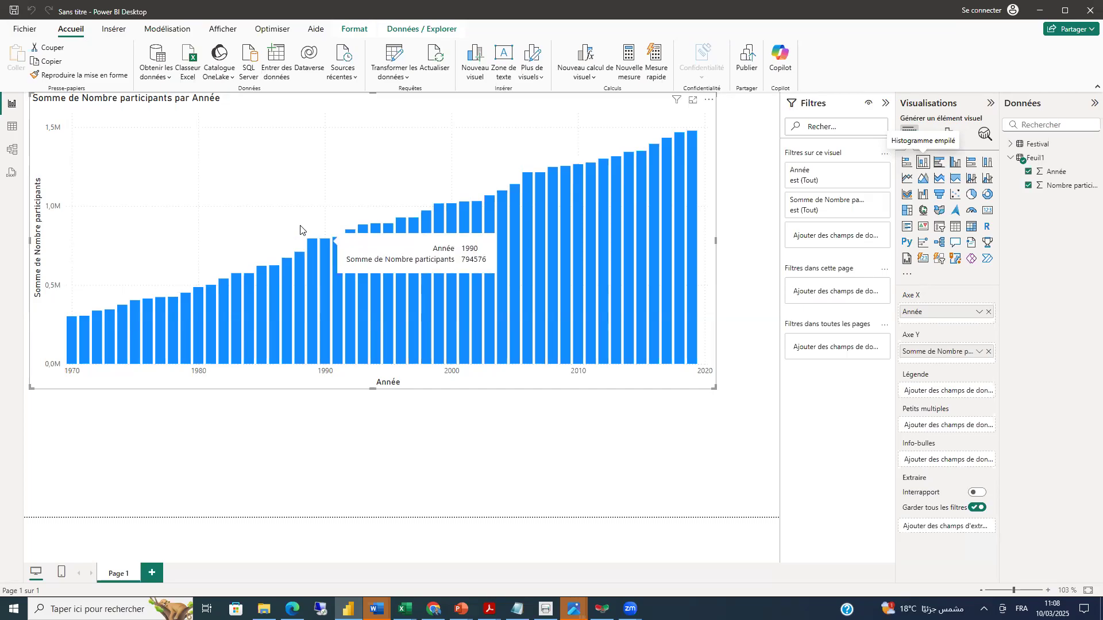
key("alt+shift+t")
mouse_move(300, 226)
left_mouse_down()
mouse_move(332, 325)
mouse_move(335, 384)
left_mouse_up()
mouse_move(515, 165)
left_mouse_down()
mouse_move(545, 183)
mouse_move(556, 248)
mouse_move(547, 370)
left_mouse_up()
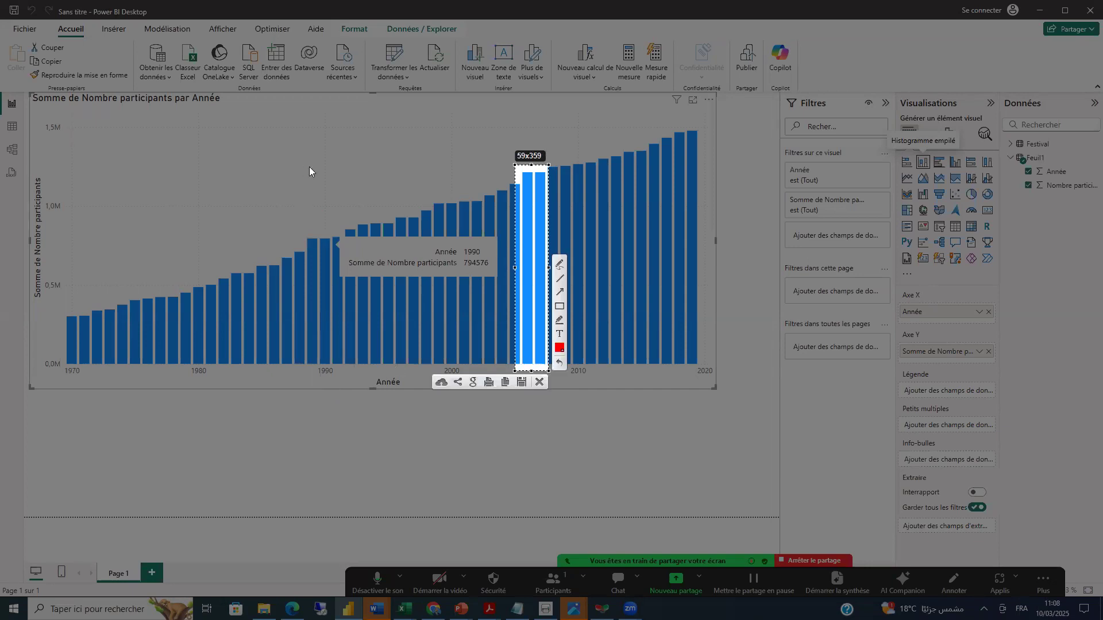
key("Escape")
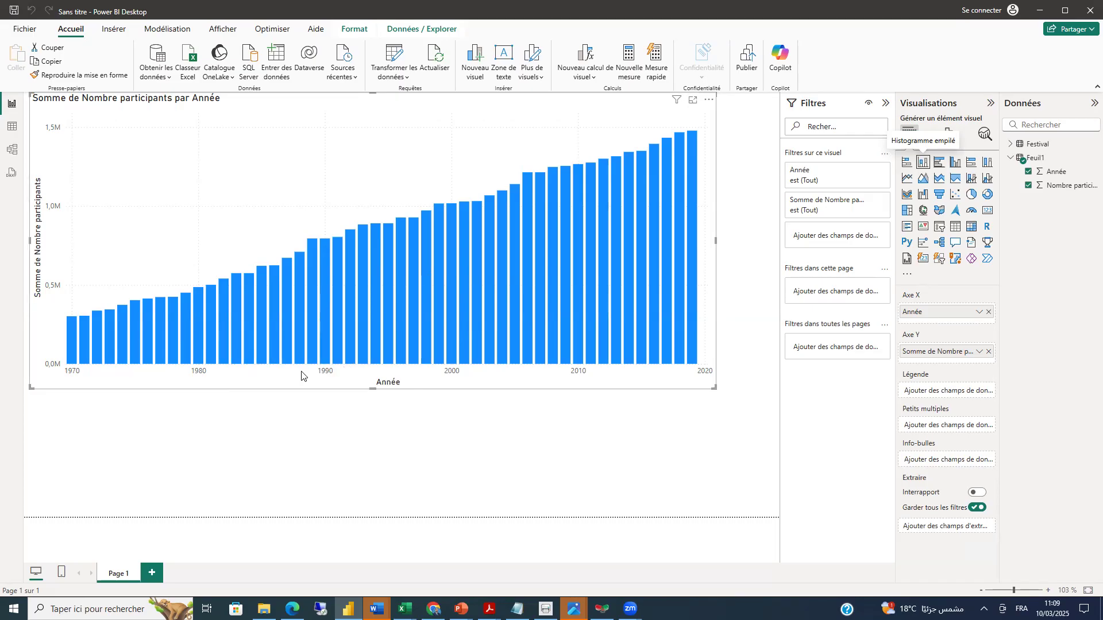
mouse_move(330, 367)
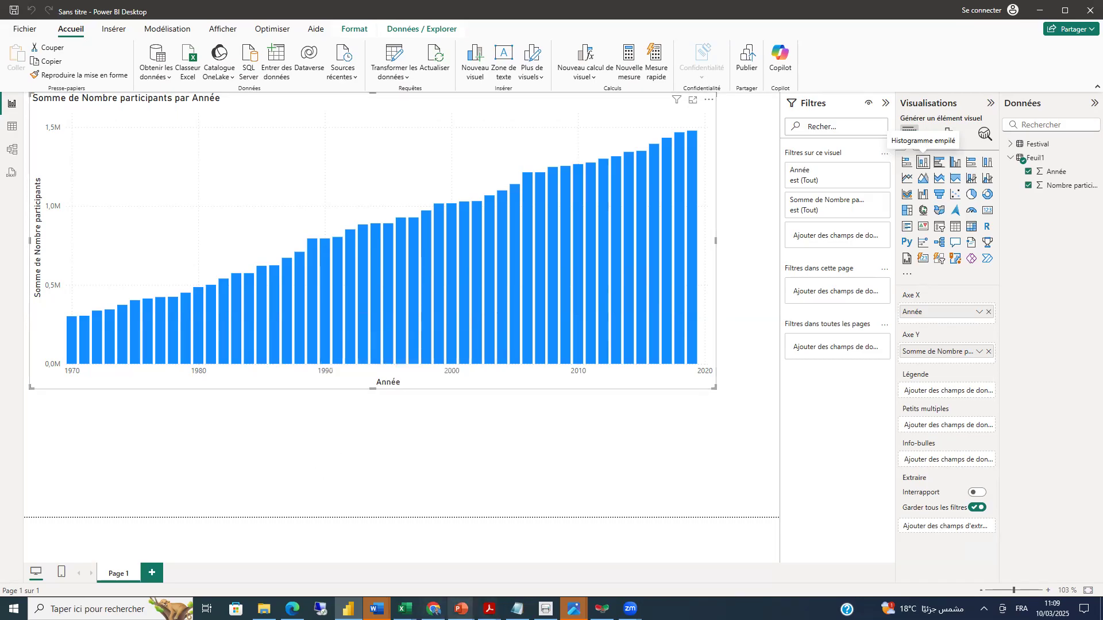
- Switch to the Formation Power BI.pptx presentation and show slides 97, 98 and 99 in turn
mouse_move(461, 609)
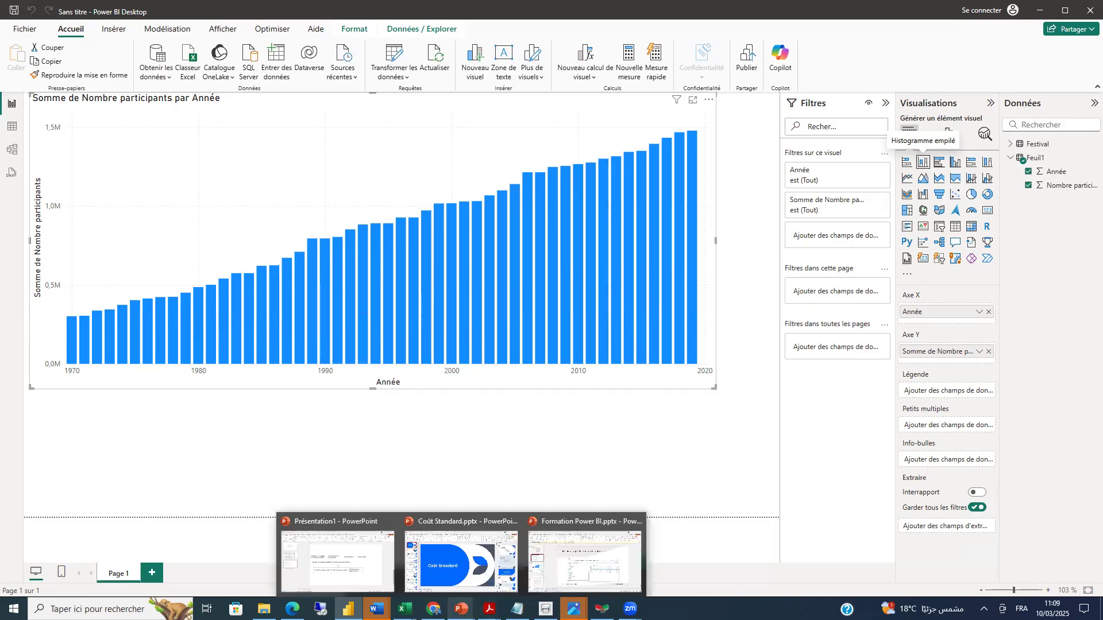
left_click(589, 559)
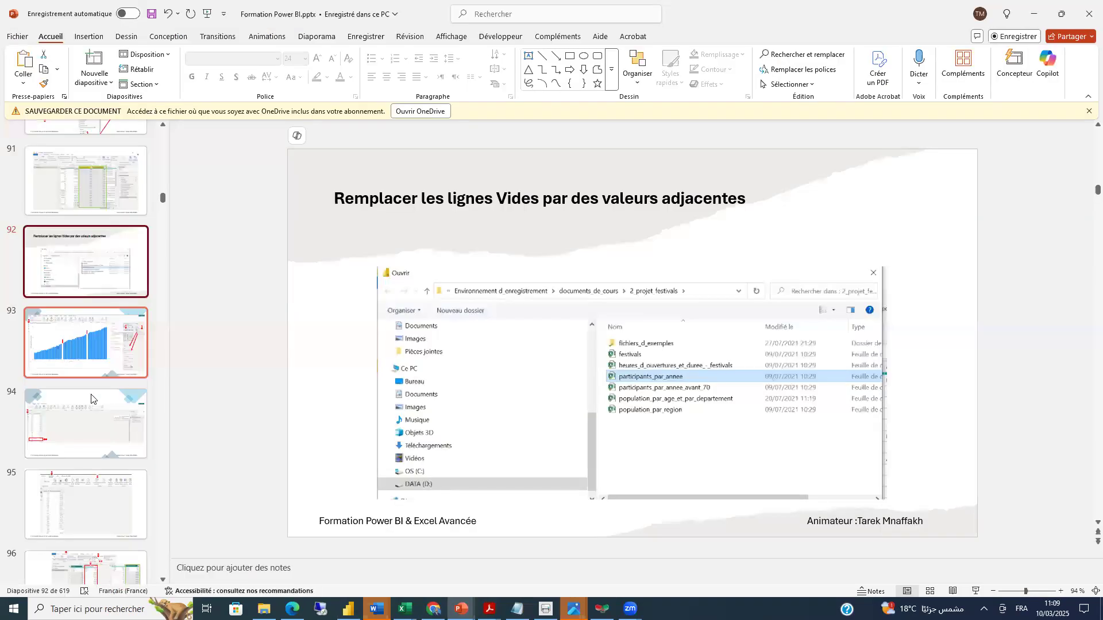
scroll(73, 469, "down", 5)
left_click(73, 468)
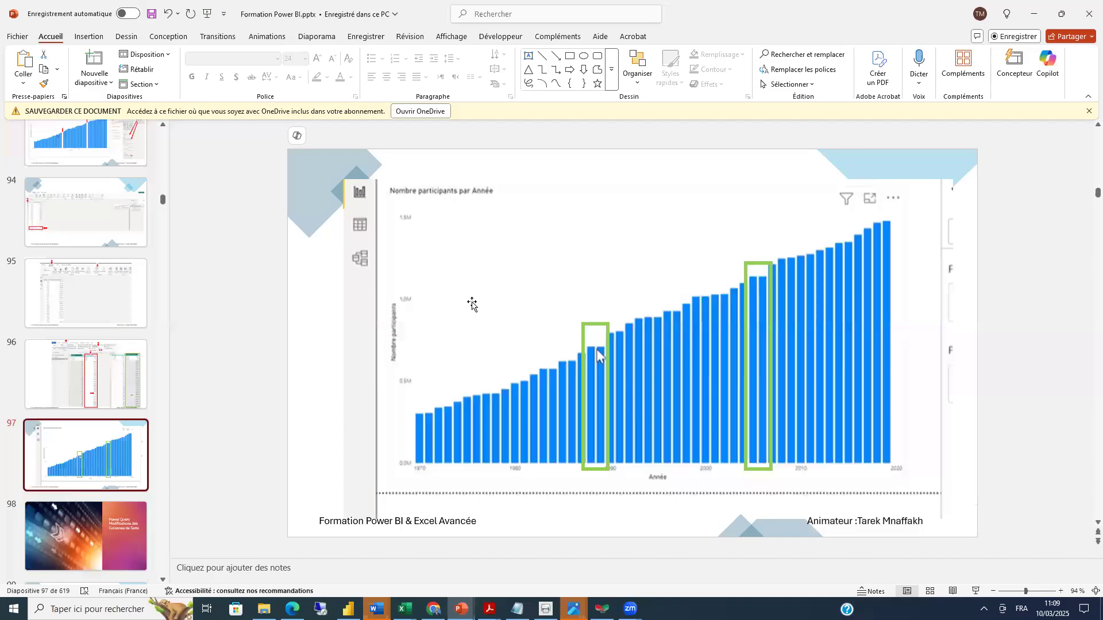
scroll(100, 463, "down", 1)
left_click(66, 465)
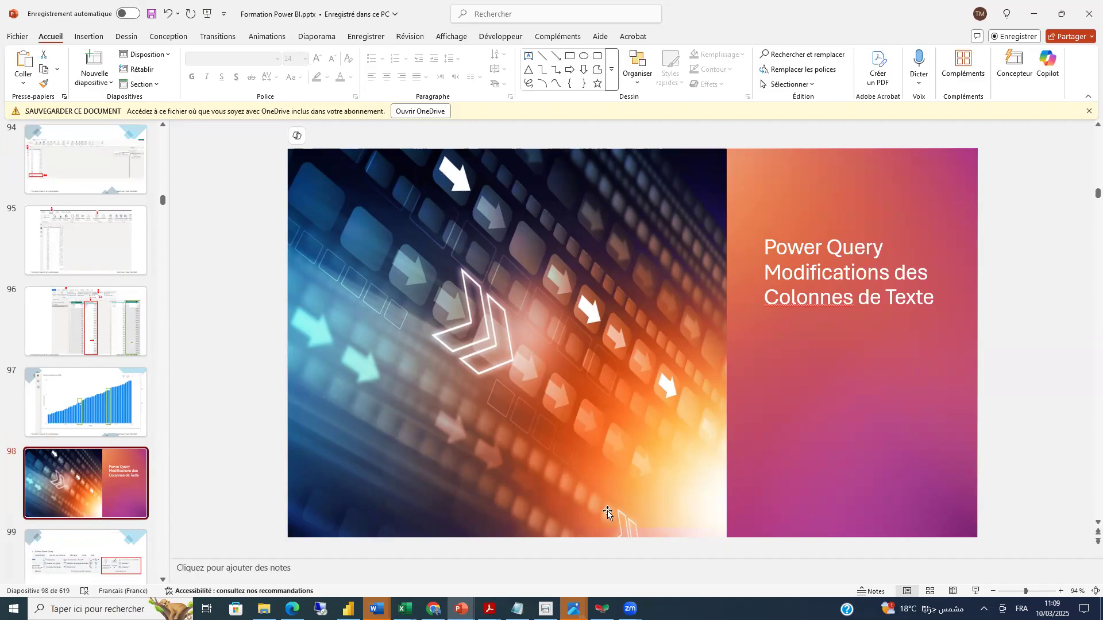
left_click(82, 556)
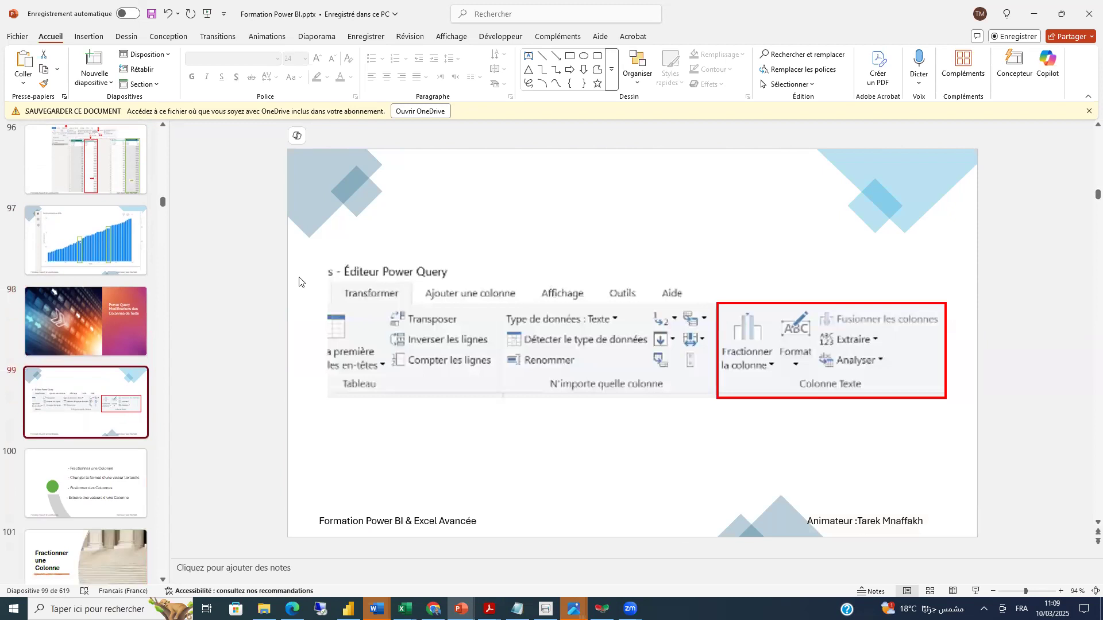
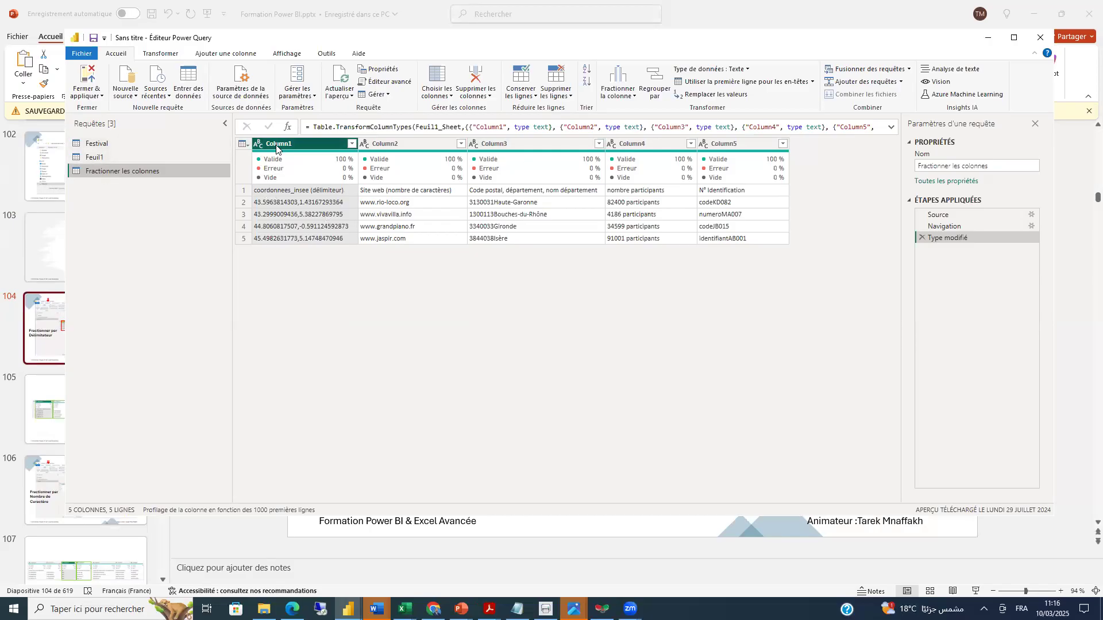
- Use the first row of the Fractionner les colonnes query as its column headers
left_click(730, 82)
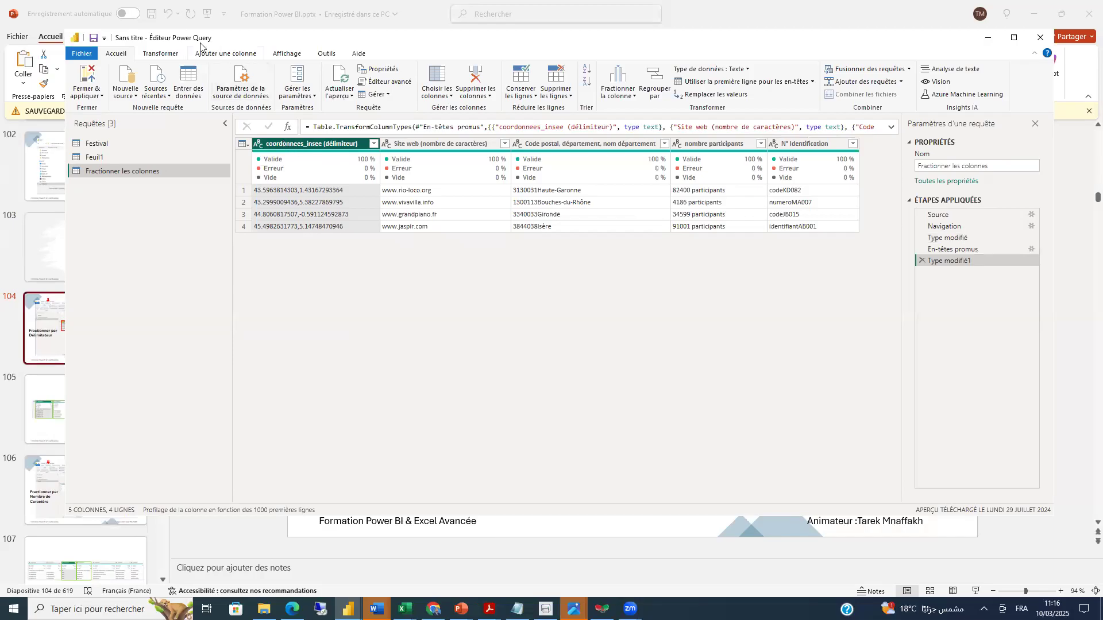
- Set up a delimiter split for the coordonnees_insee (délimiteur) column with Virgule as the delimiter
left_click(163, 56)
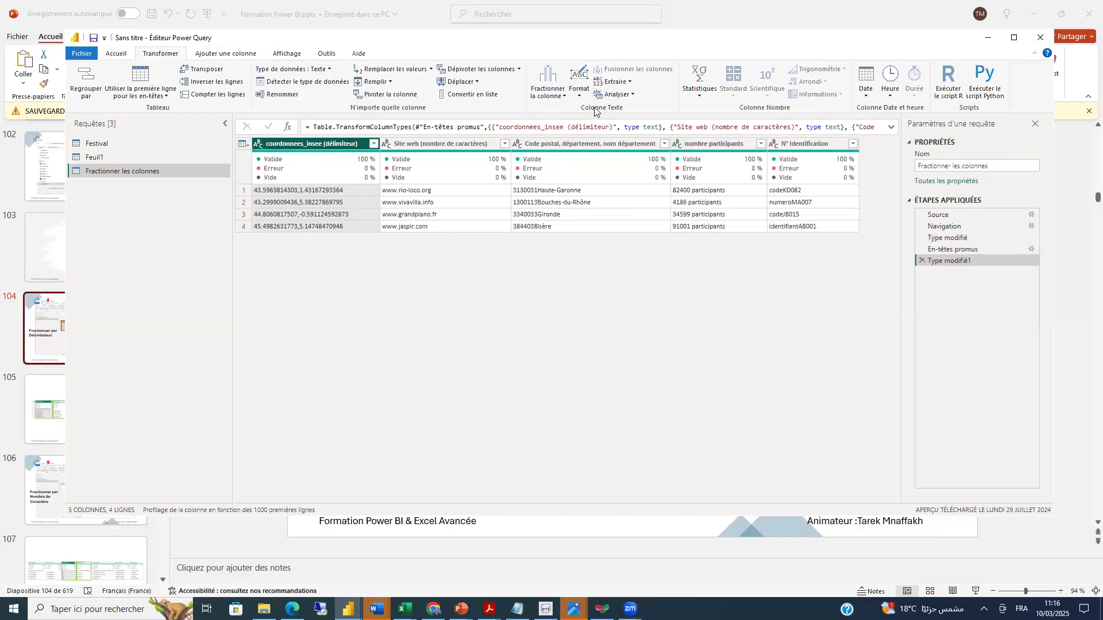
left_click(565, 96)
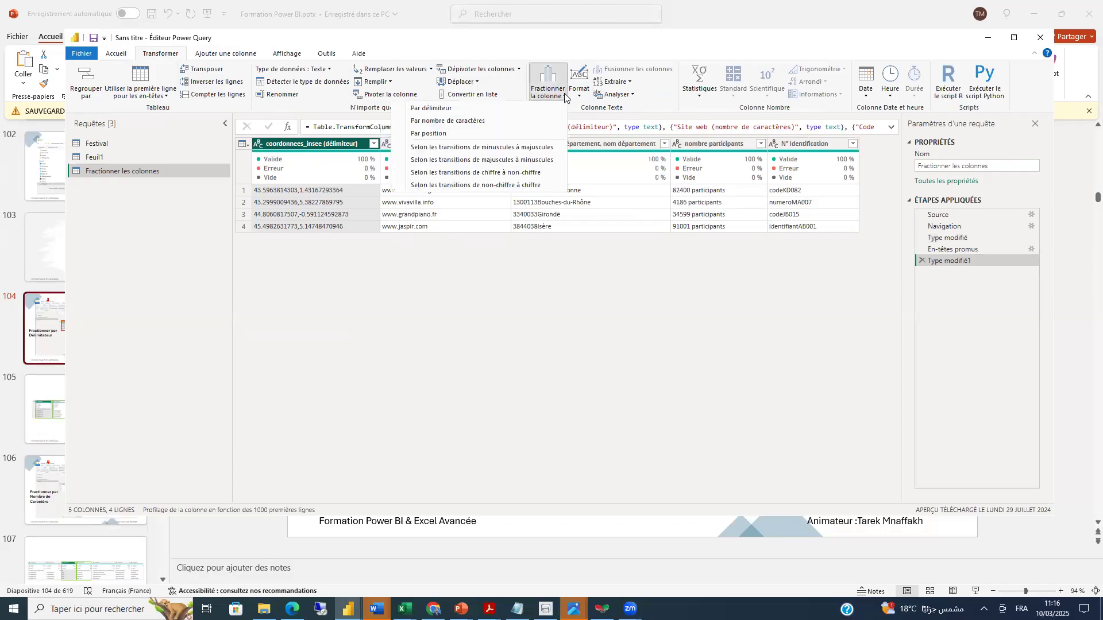
left_click(451, 110)
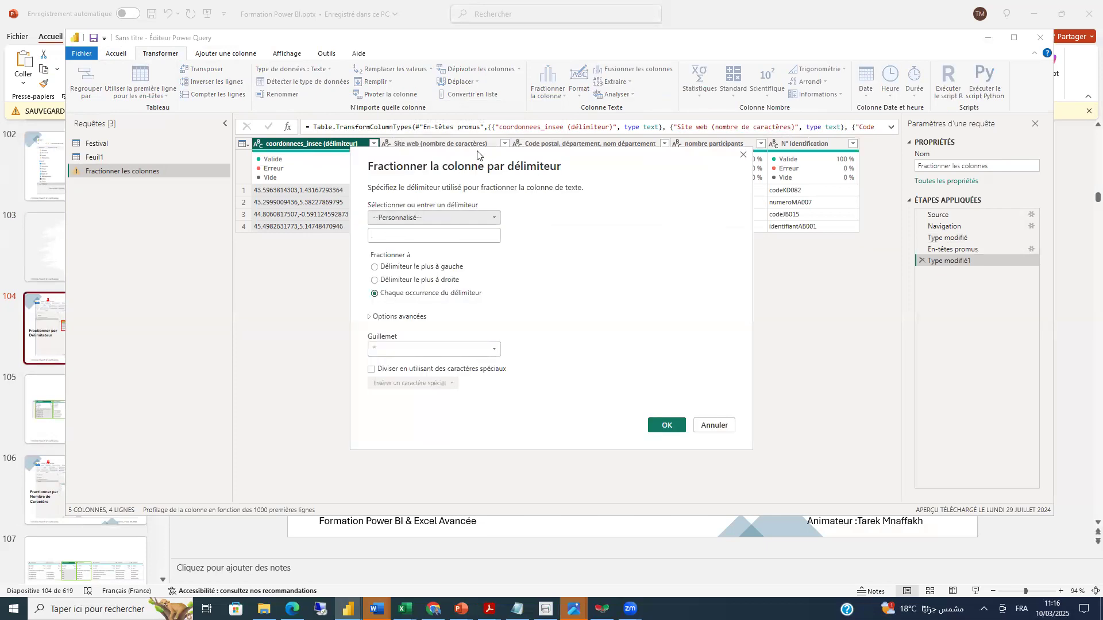
left_click_drag(477, 154, 629, 143)
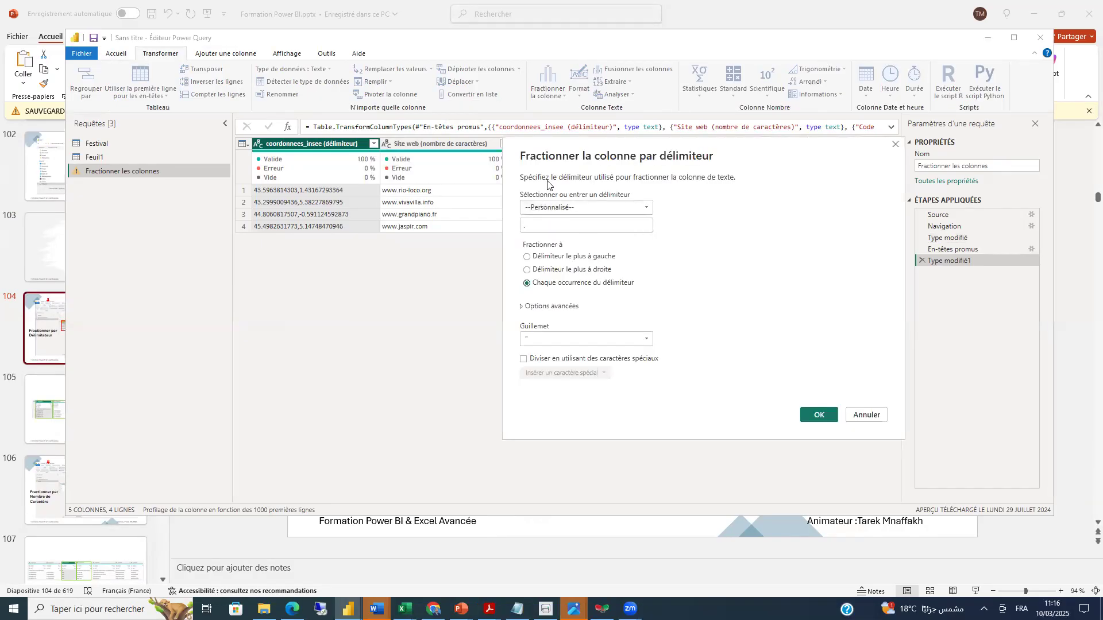
left_click(522, 228)
key("BackSpace")
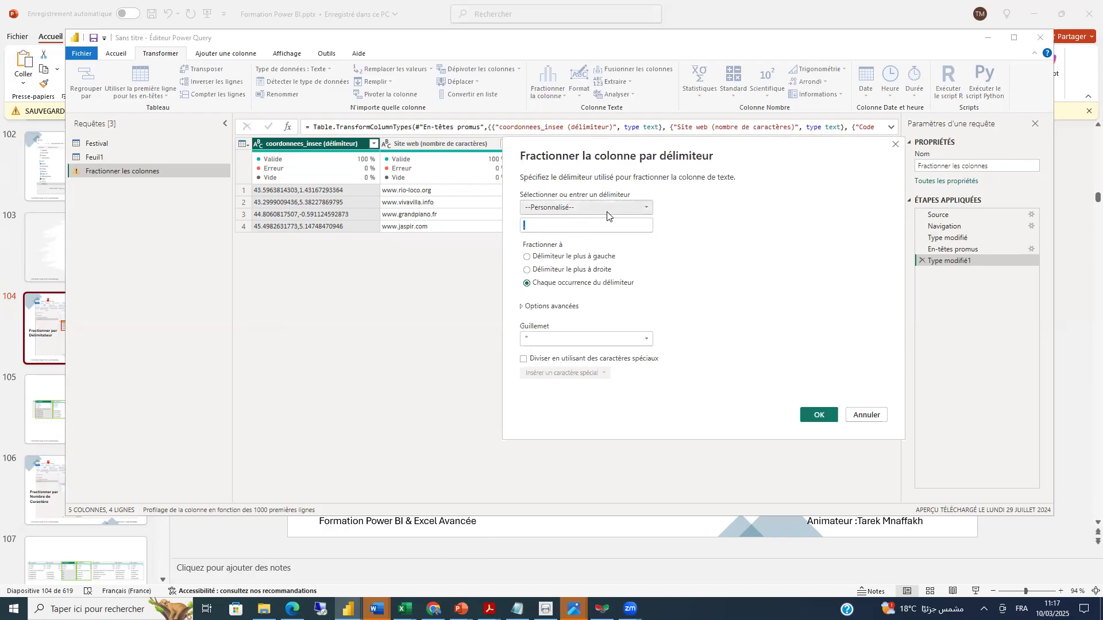
left_click(648, 209)
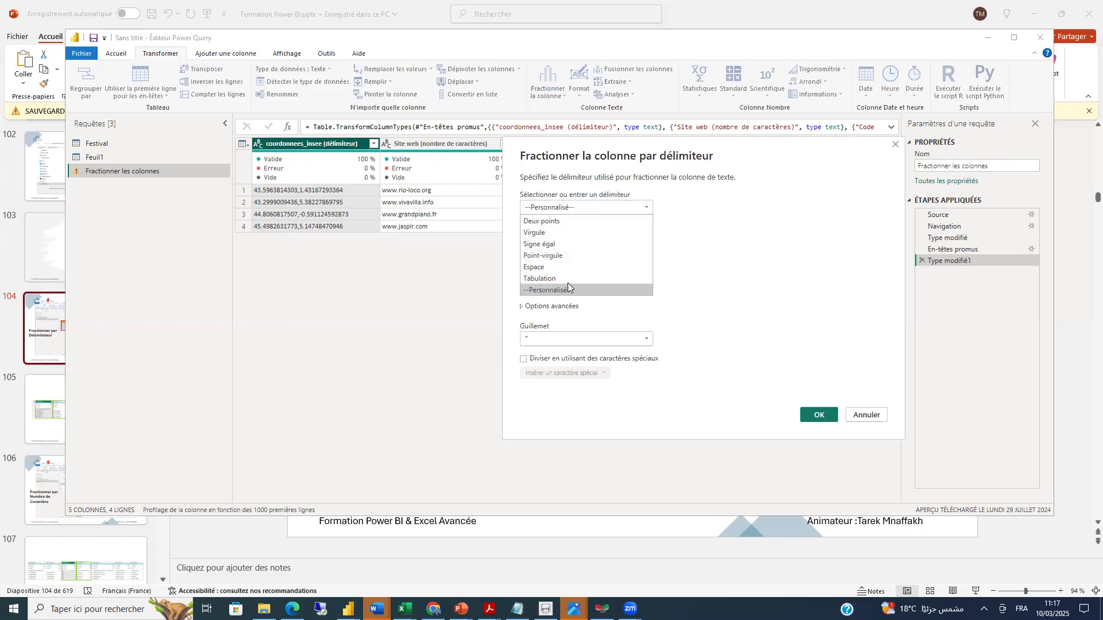
left_click(539, 234)
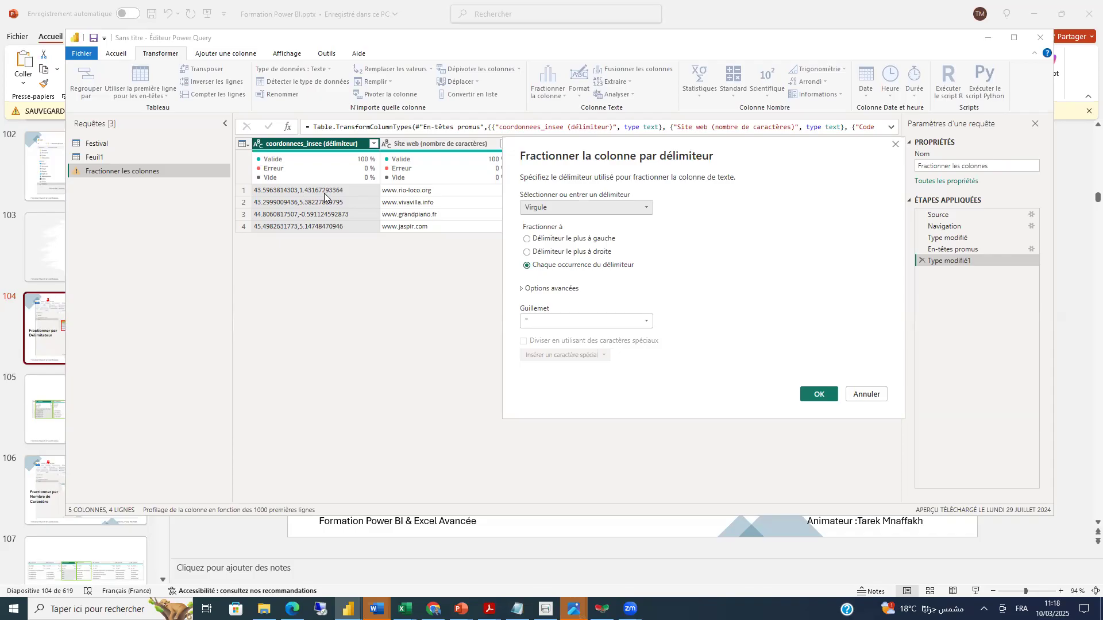
- Try splitting coordonnees_insee (délimiteur) at each occurrence of the custom delimiter ".", and delete the resulting split and type-change steps
left_click(646, 208)
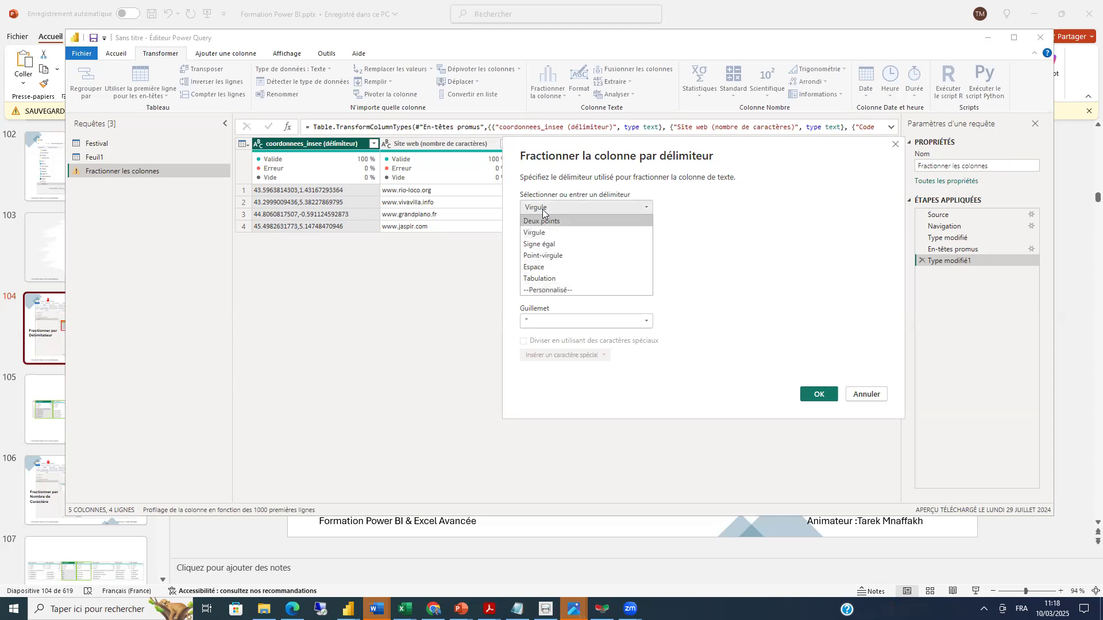
left_click(546, 290)
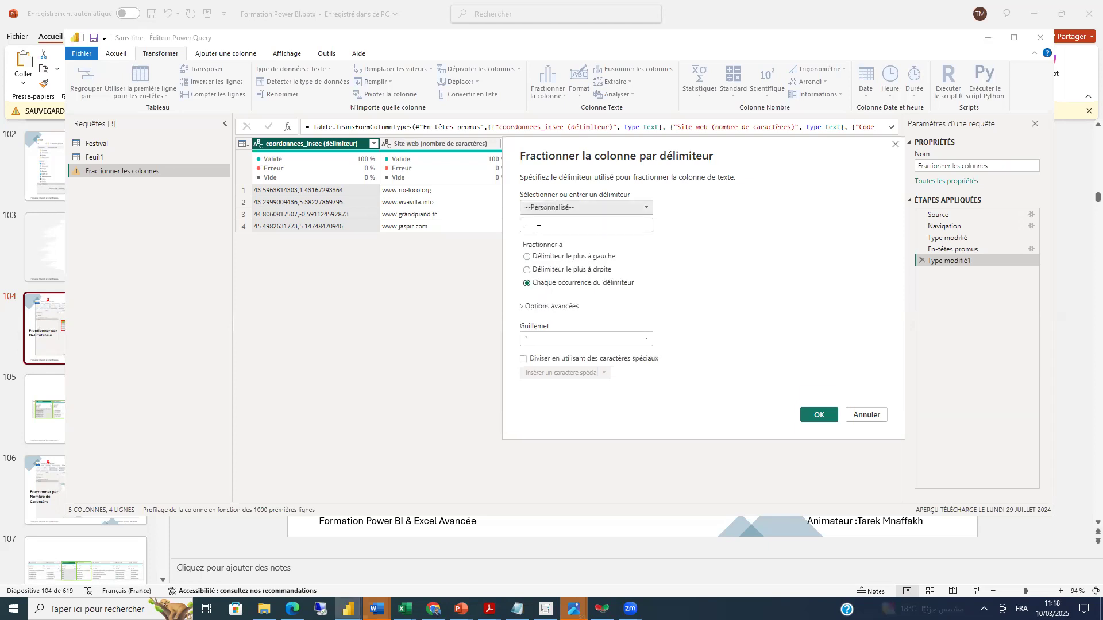
type(",")
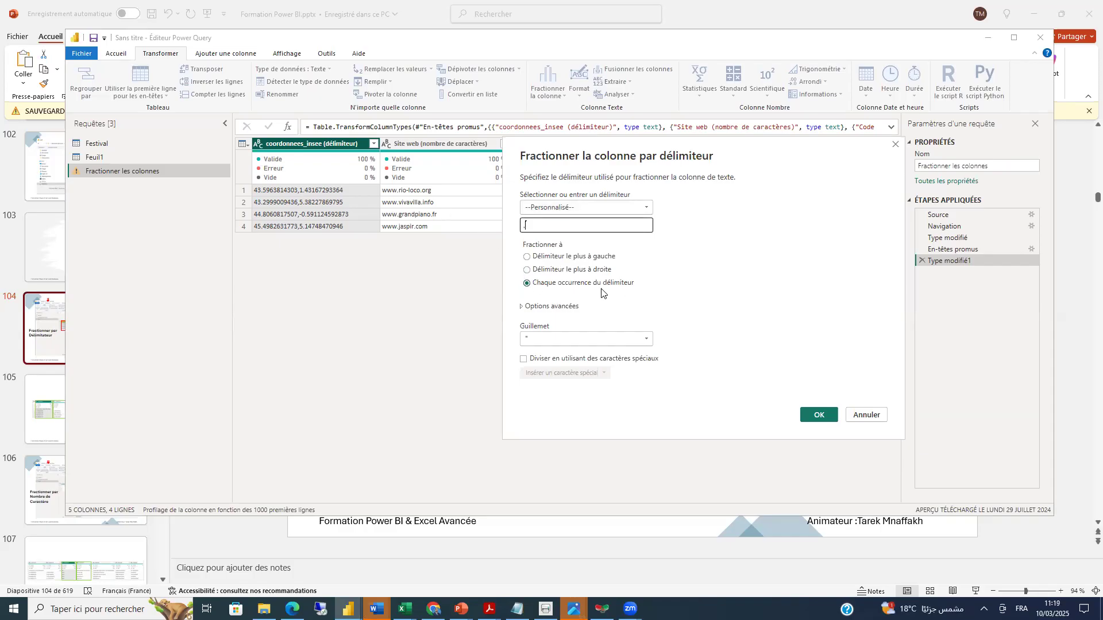
left_click(819, 415)
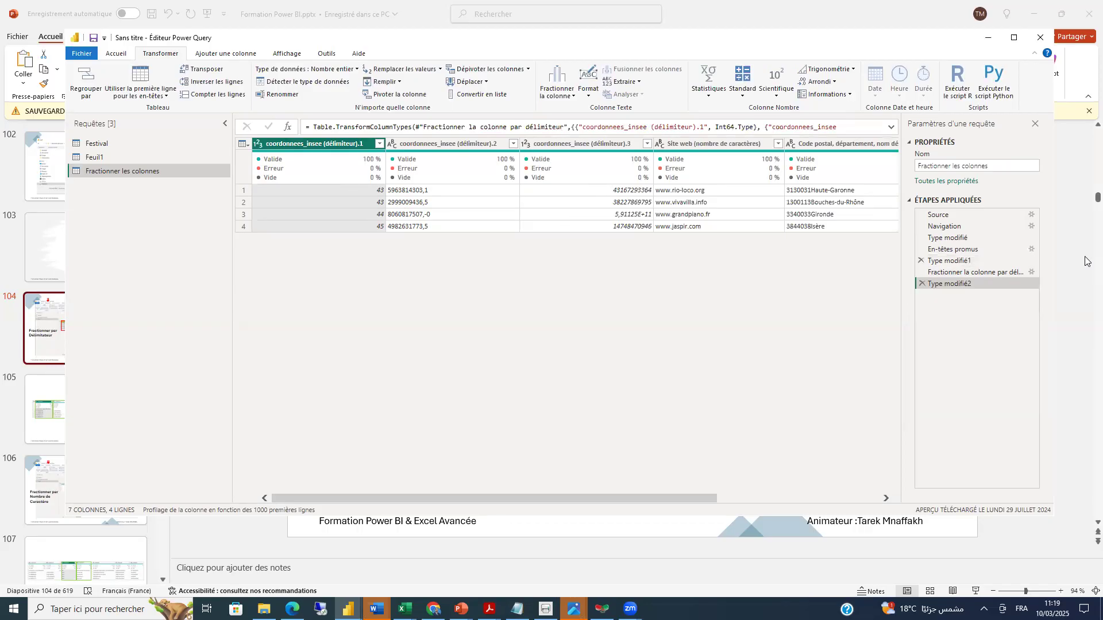
left_click(921, 283)
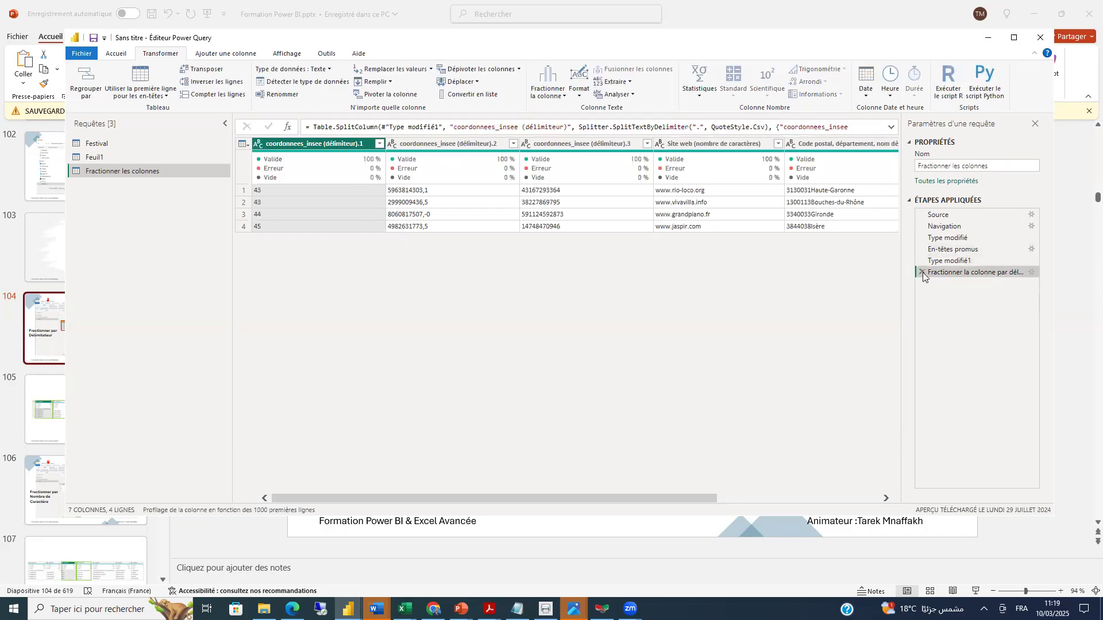
left_click(922, 273)
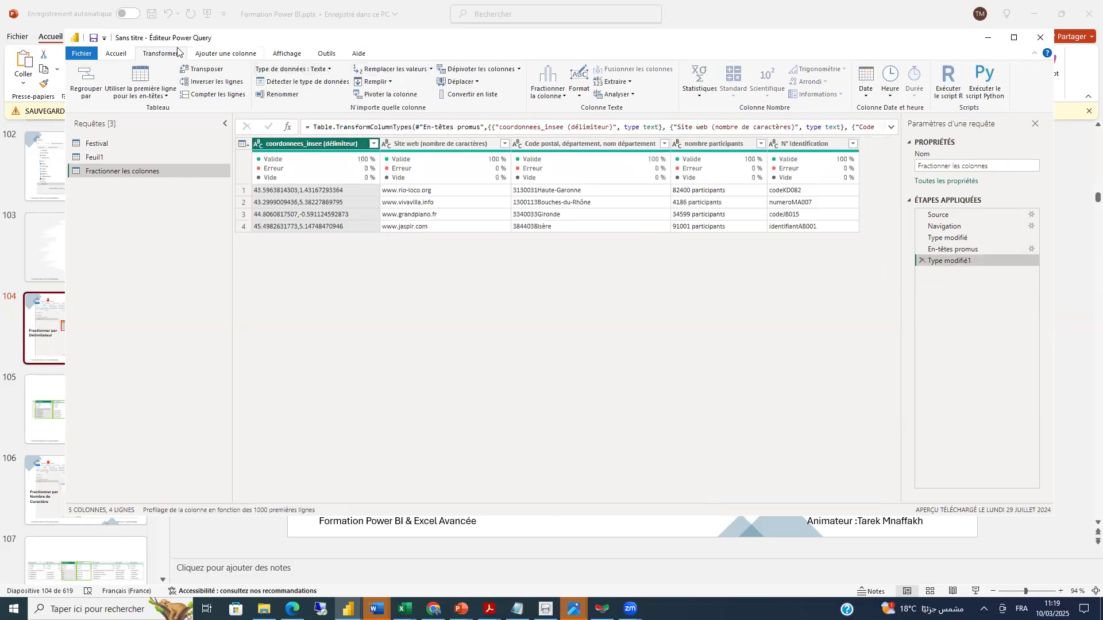
- Split the coordonnees_insee (délimiteur) column into columns at each occurrence of the Virgule delimiter
left_click(563, 96)
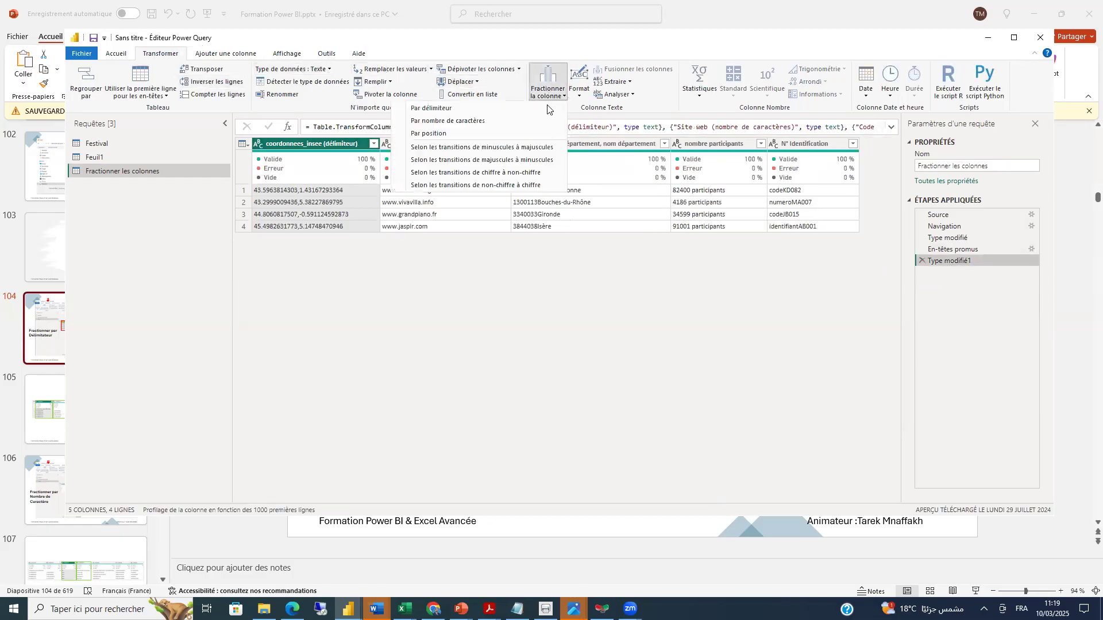
left_click(430, 109)
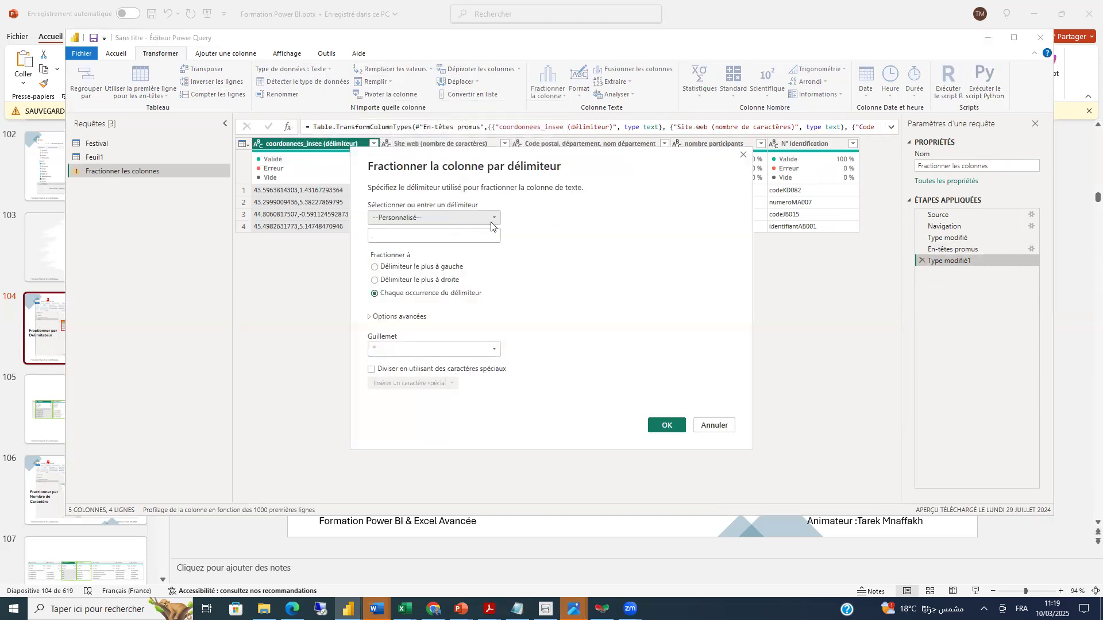
left_click(492, 220)
left_click(397, 242)
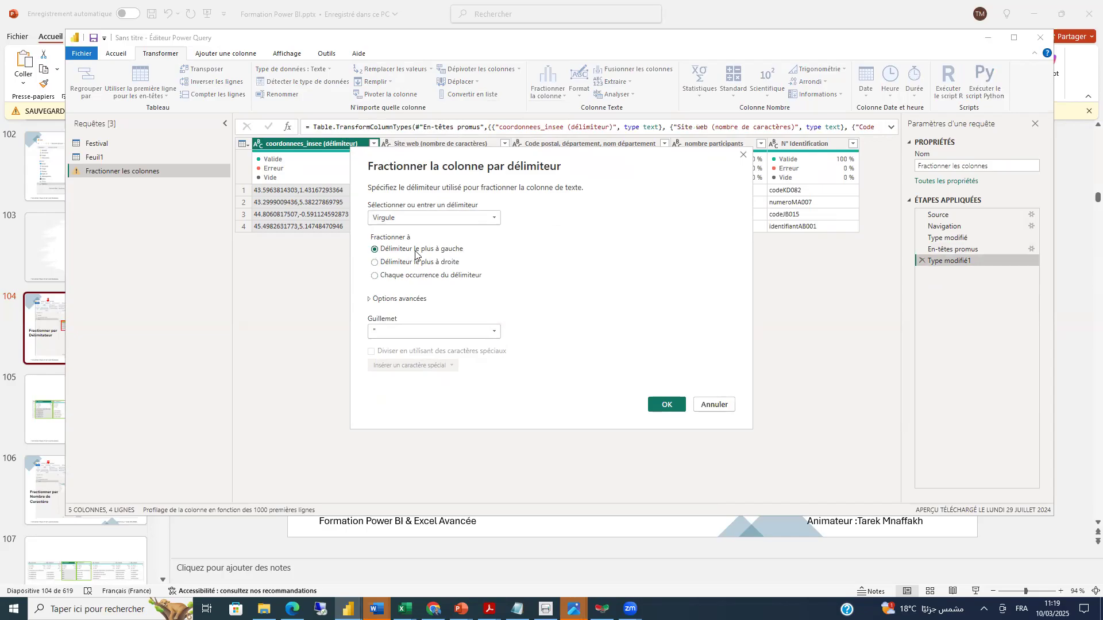
left_click(374, 262)
left_click(495, 333)
left_click(546, 310)
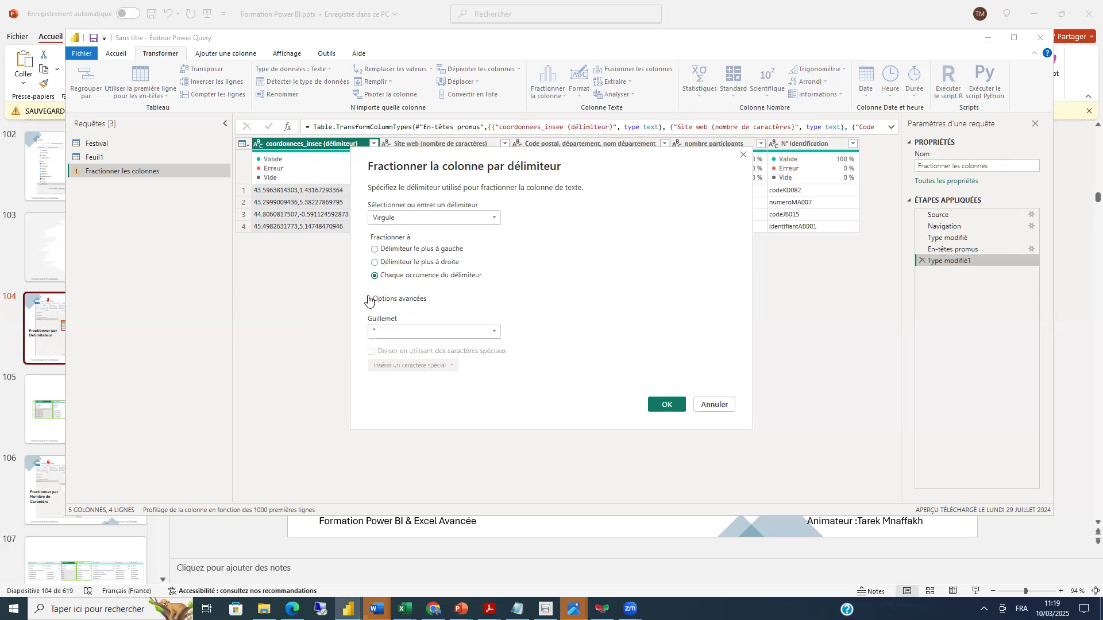
left_click(369, 299)
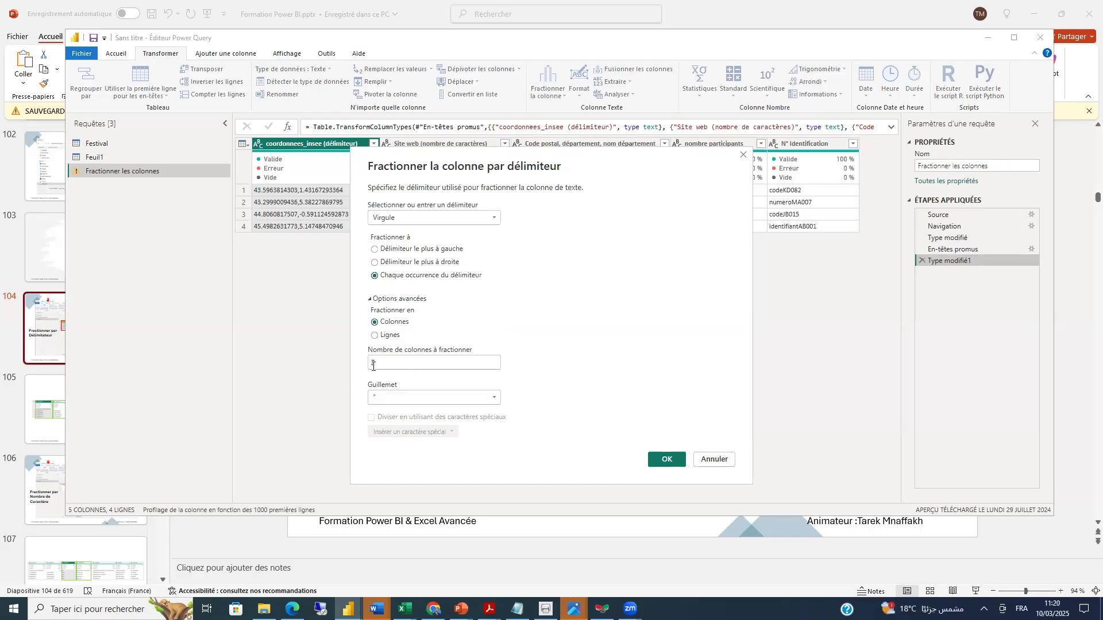
left_click(370, 299)
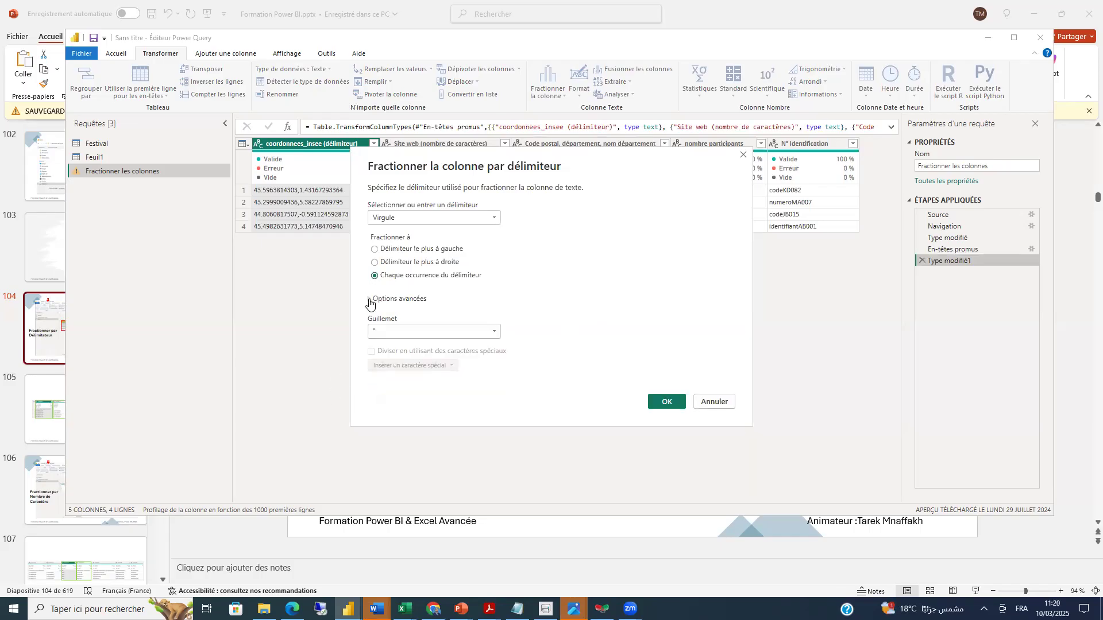
left_click(668, 402)
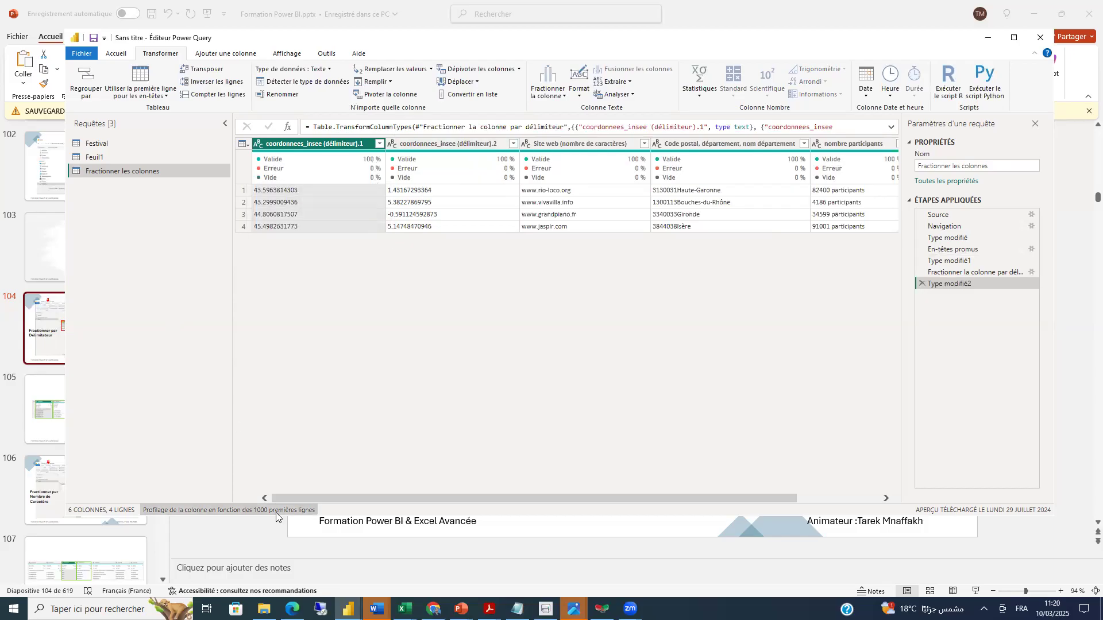
- Switch to the Formation Power BI.pptx presentation and show slide 106 on splitting by number of characters
left_click(348, 609)
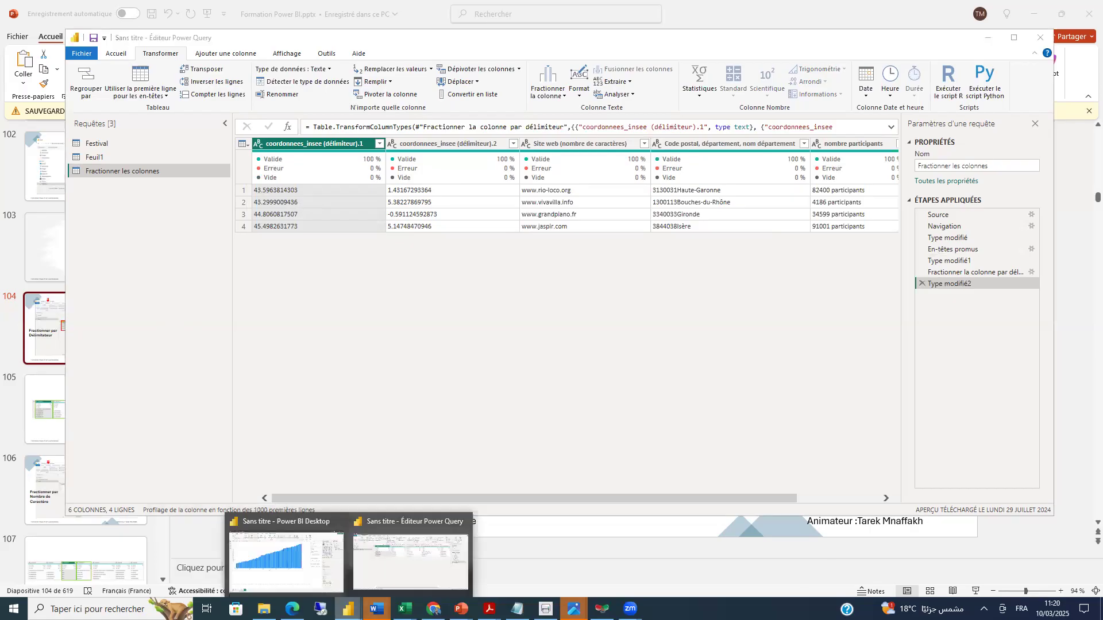
mouse_move(460, 609)
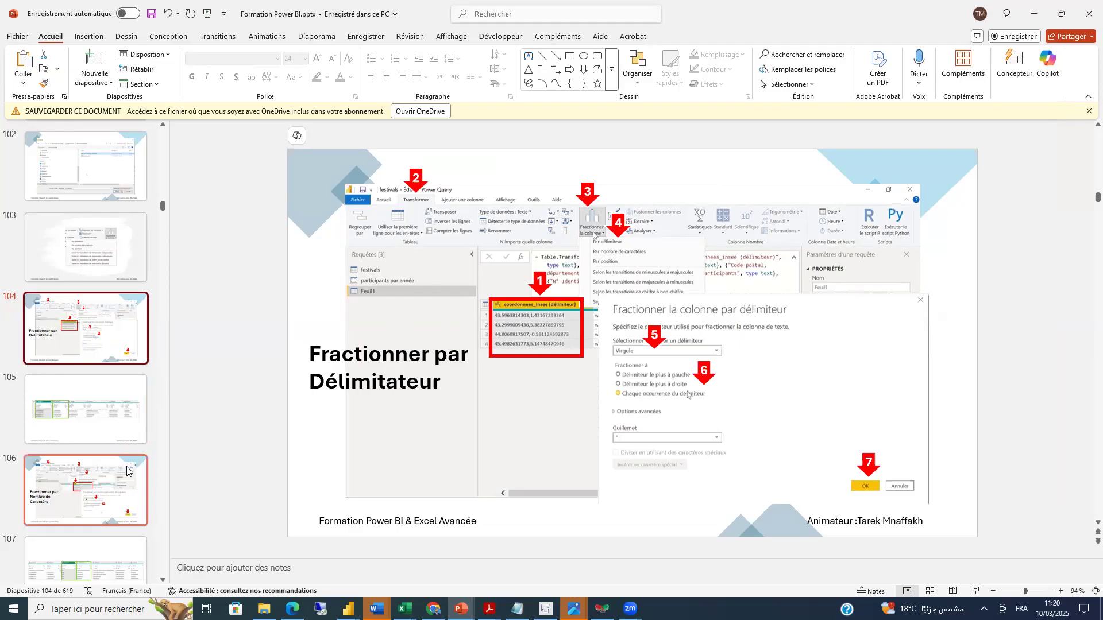
left_click(89, 479)
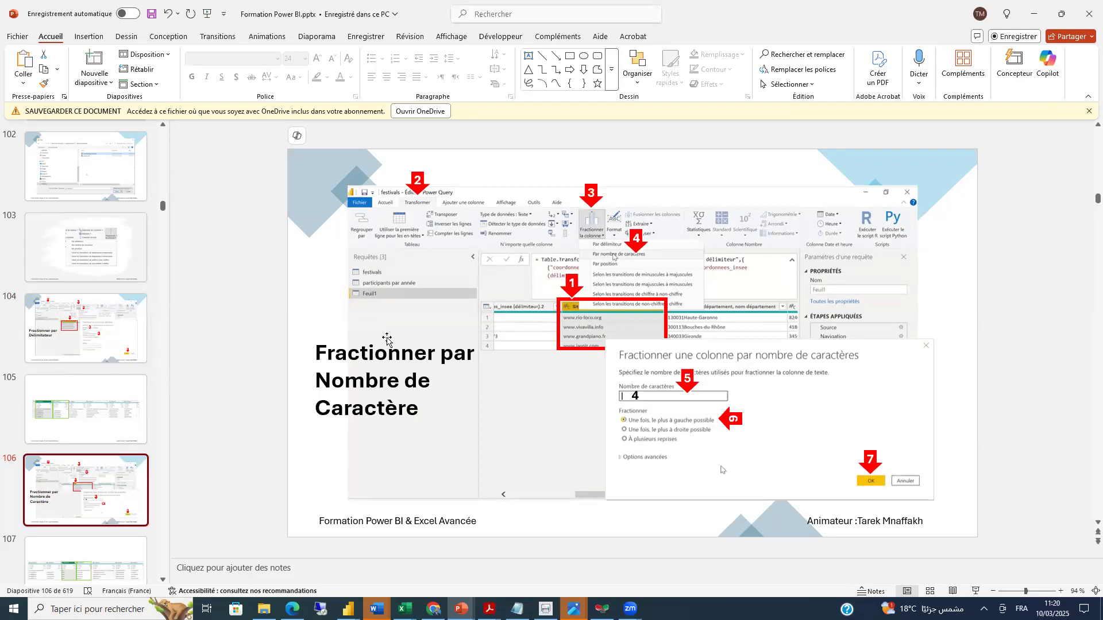
scroll(46, 485, "down", 4)
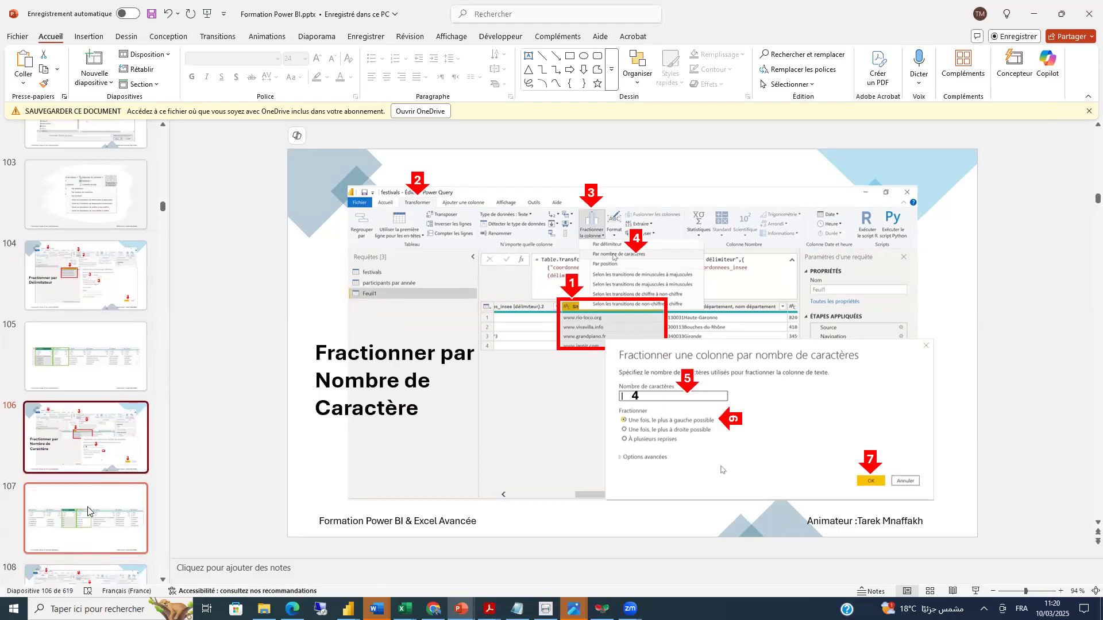
scroll(86, 413, "up", 1)
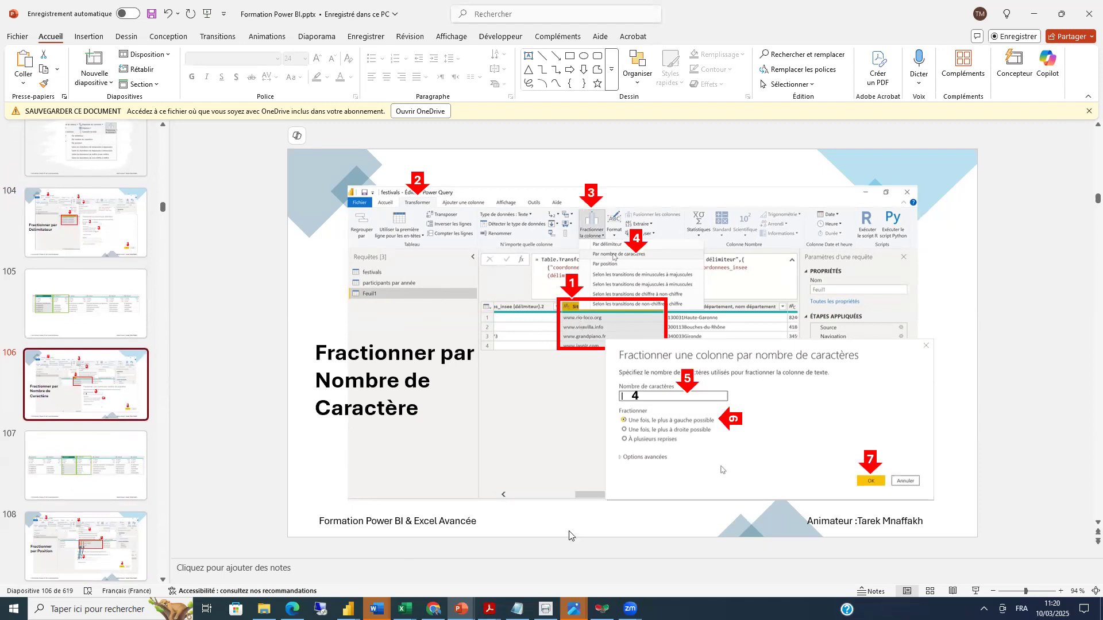
- In the Power Query editor, try splitting Site web (nombre de caractères) by 4 characters once, as far left as possible, and delete the resulting steps
mouse_move(347, 610)
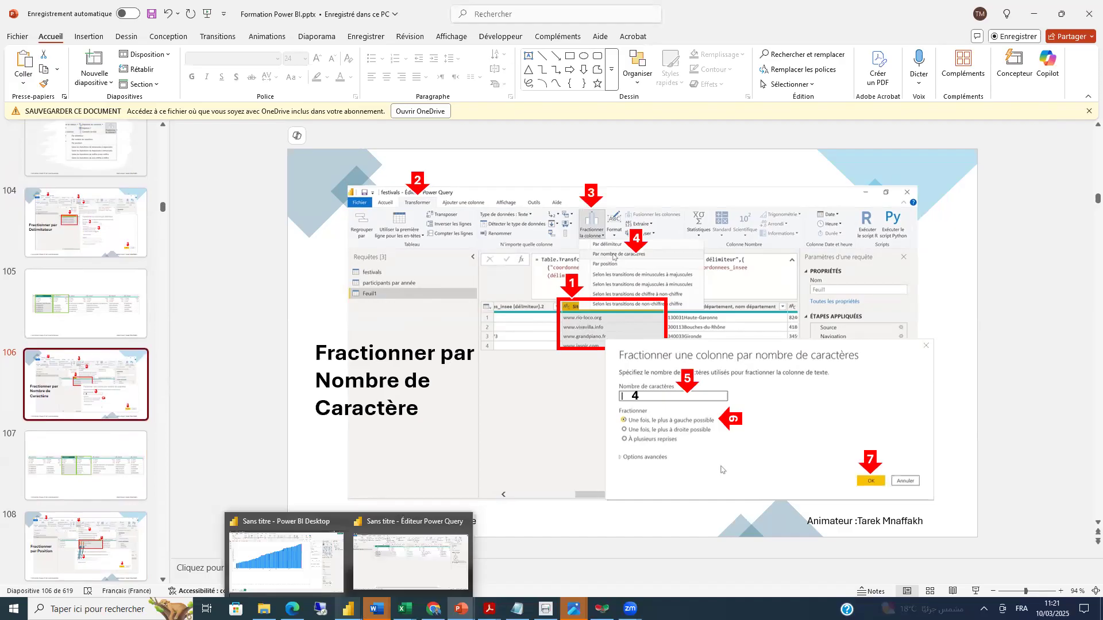
left_click(402, 569)
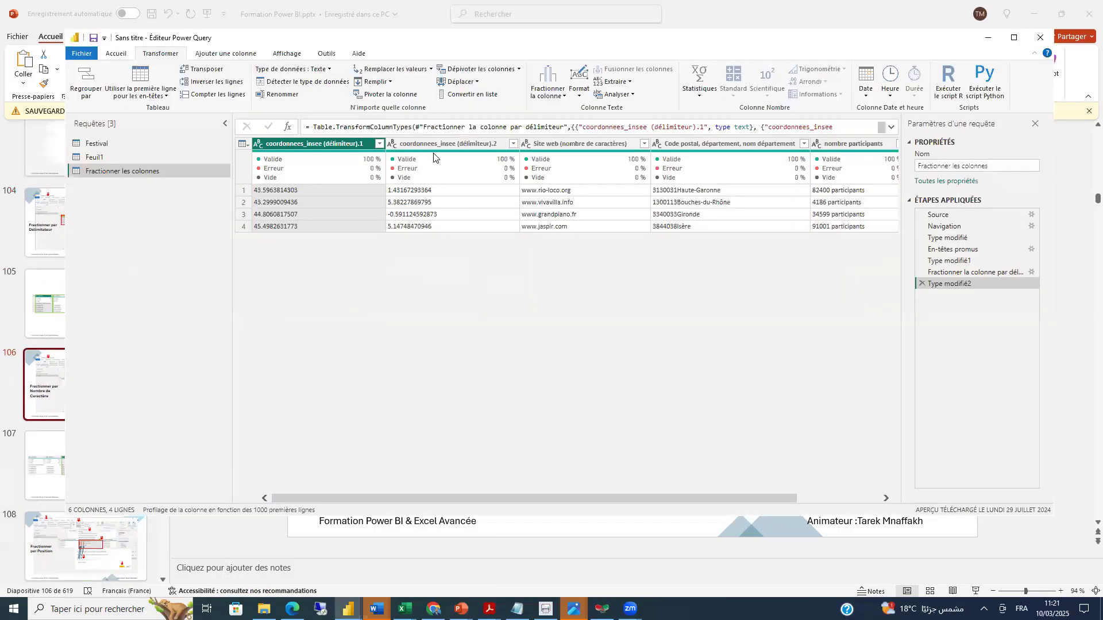
left_click(556, 144)
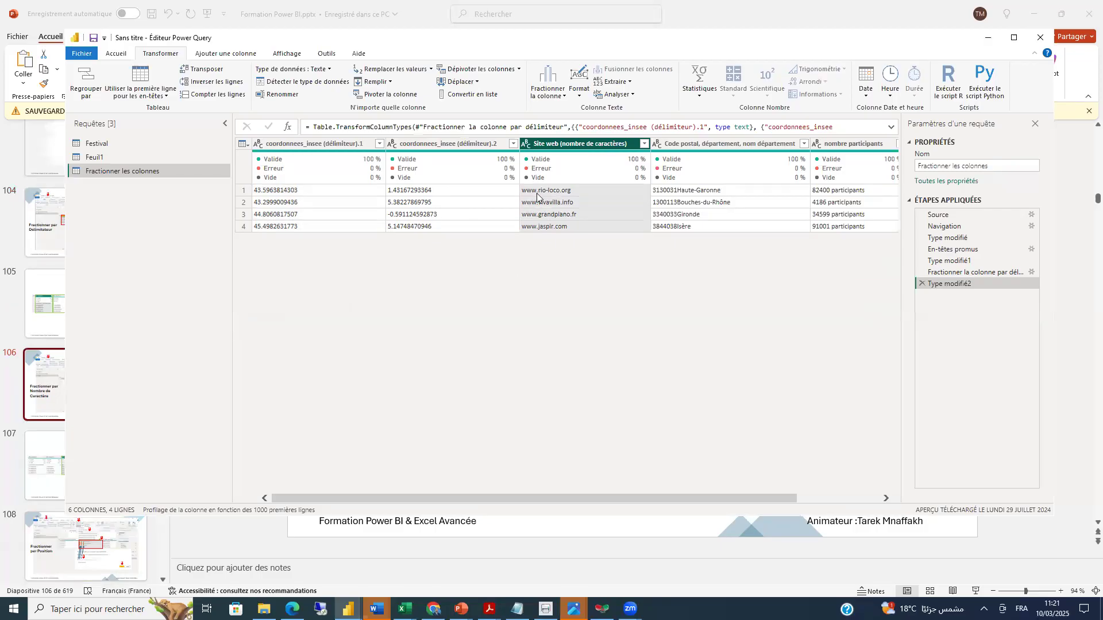
mouse_move(539, 200)
left_click(566, 96)
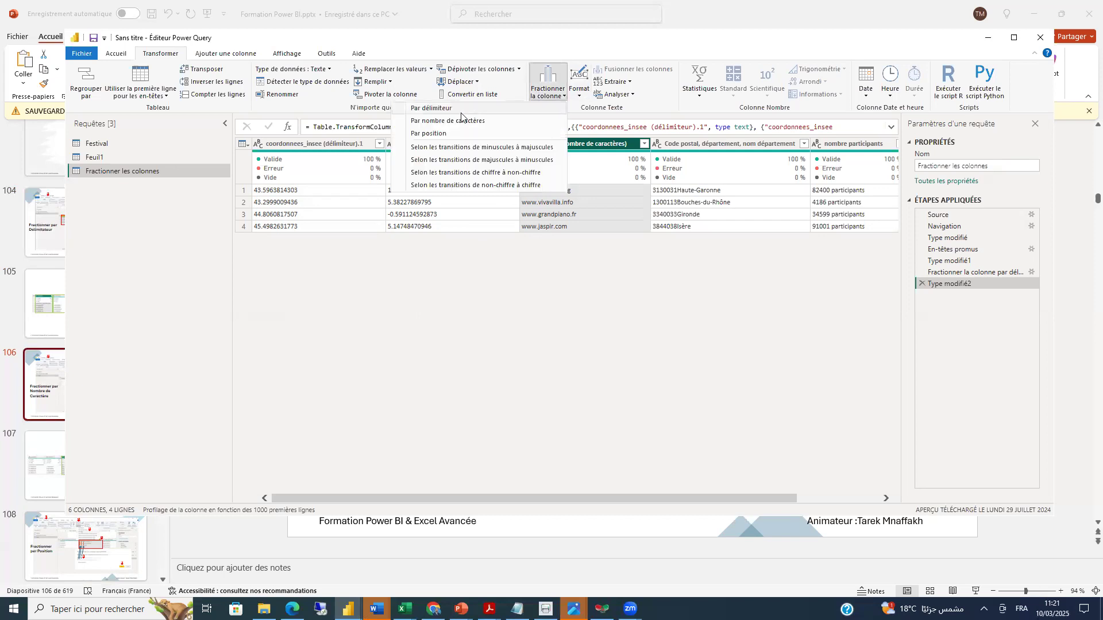
left_click(441, 120)
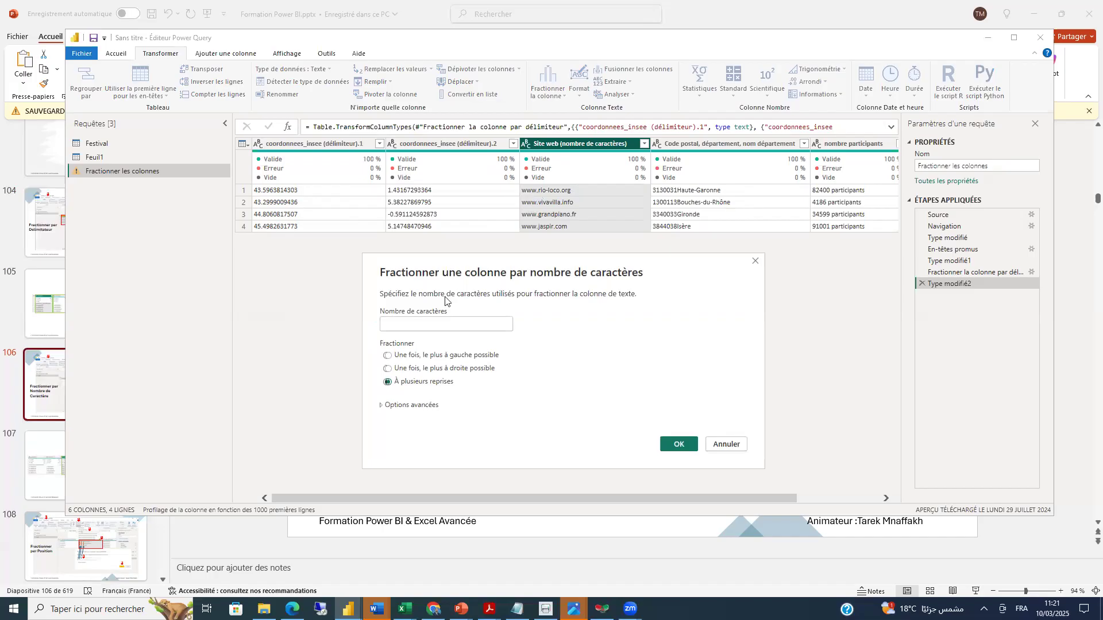
left_click(412, 326)
type("4")
left_click(388, 356)
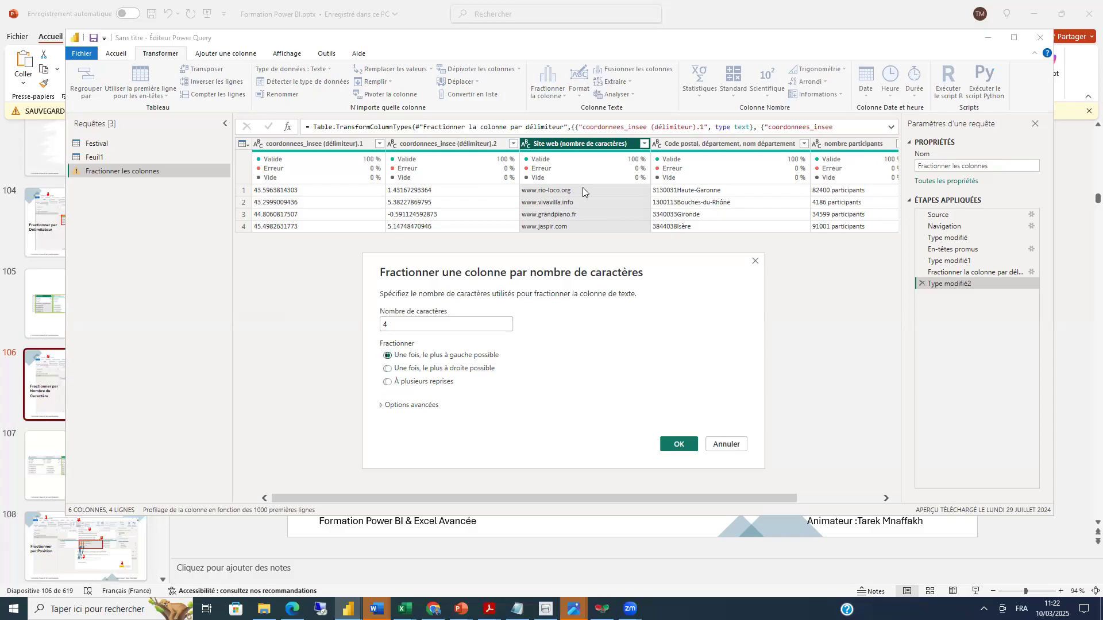
left_click(679, 446)
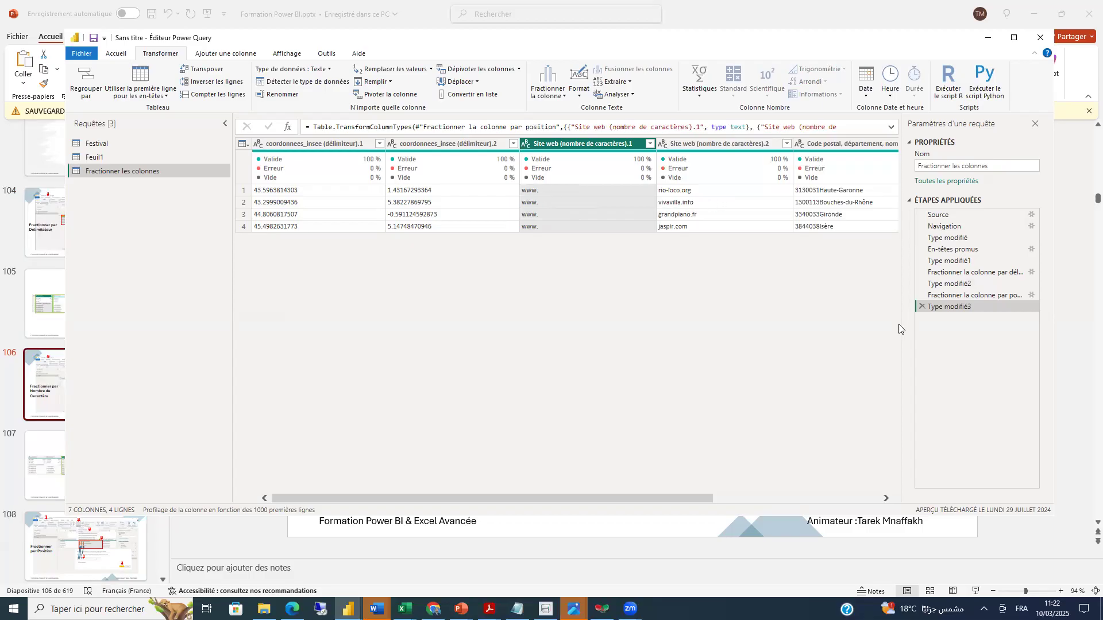
left_click(922, 307)
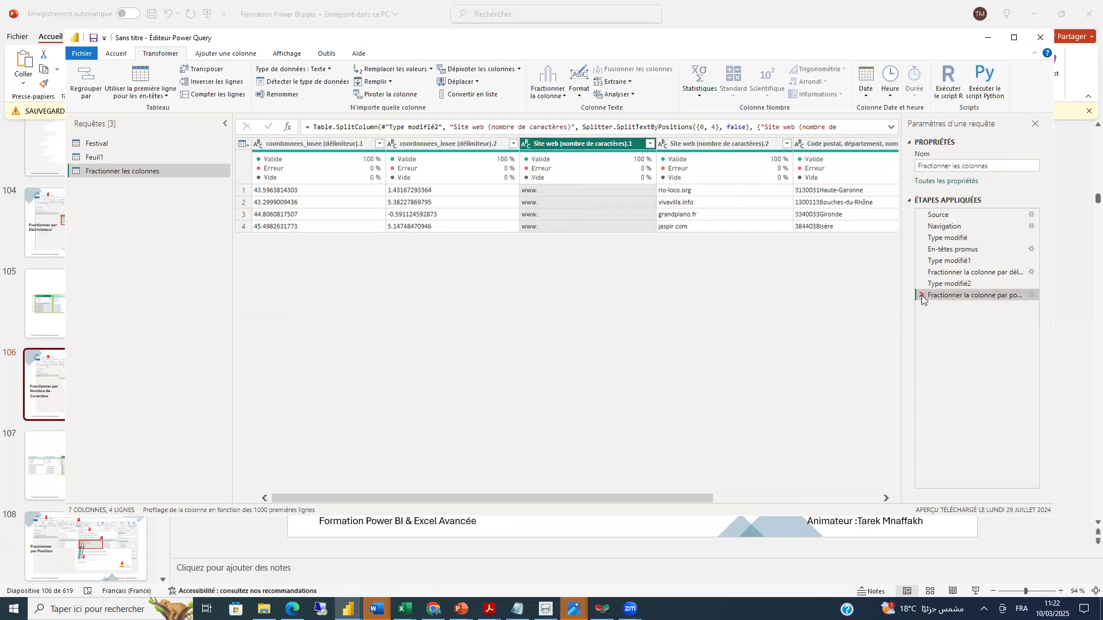
left_click(921, 296)
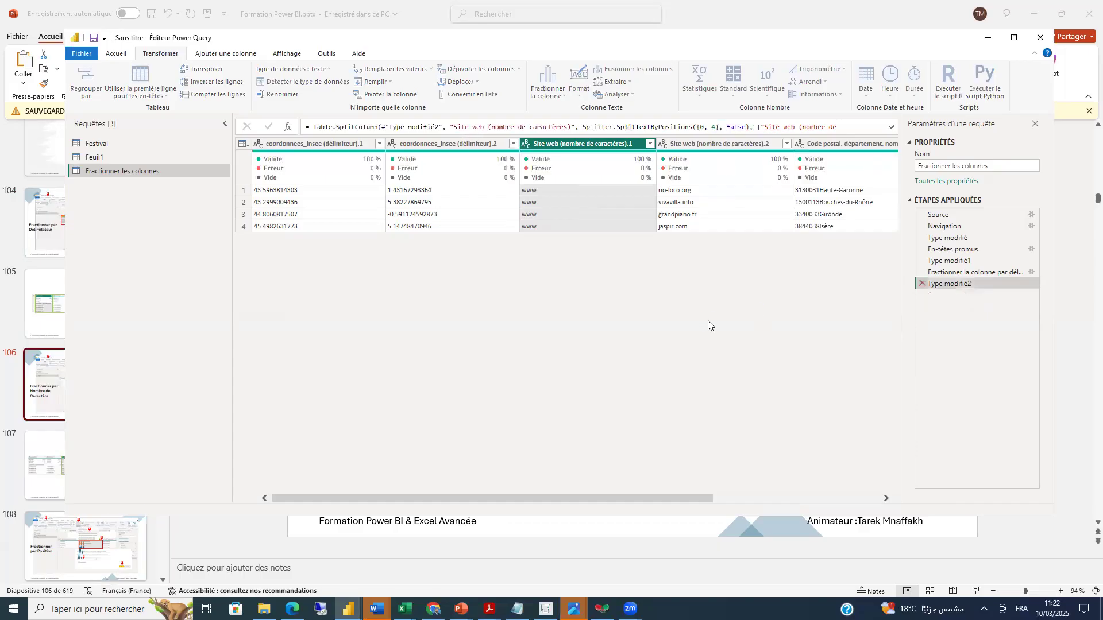
- Try splitting Site web (nombre de caractères) by 4 characters once, as far right as possible, and delete the resulting split and type-change steps
left_click(565, 96)
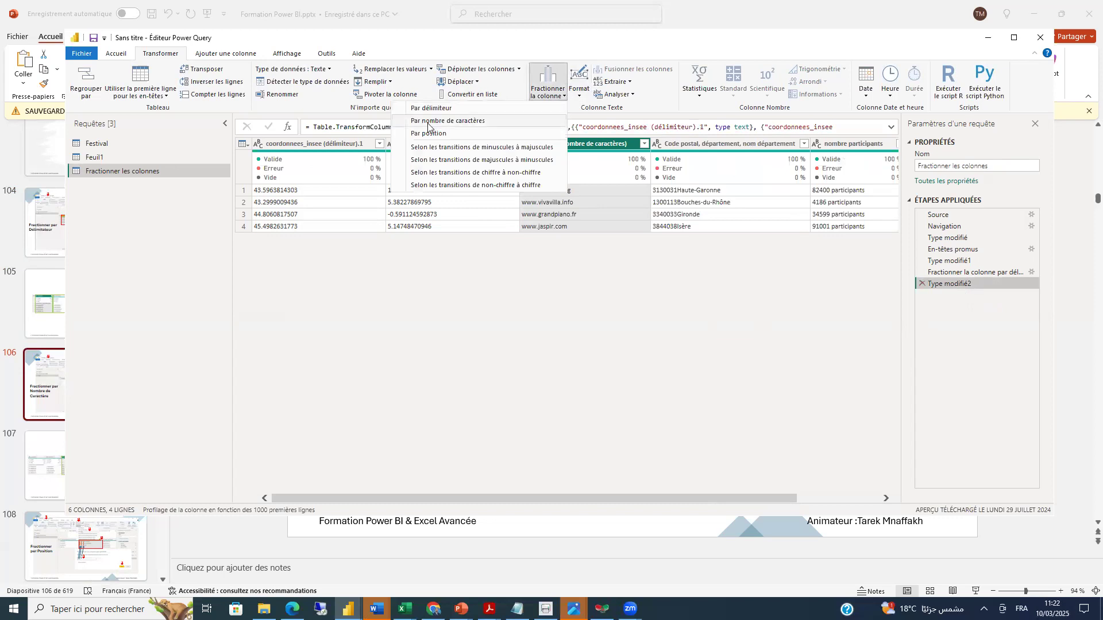
left_click(448, 121)
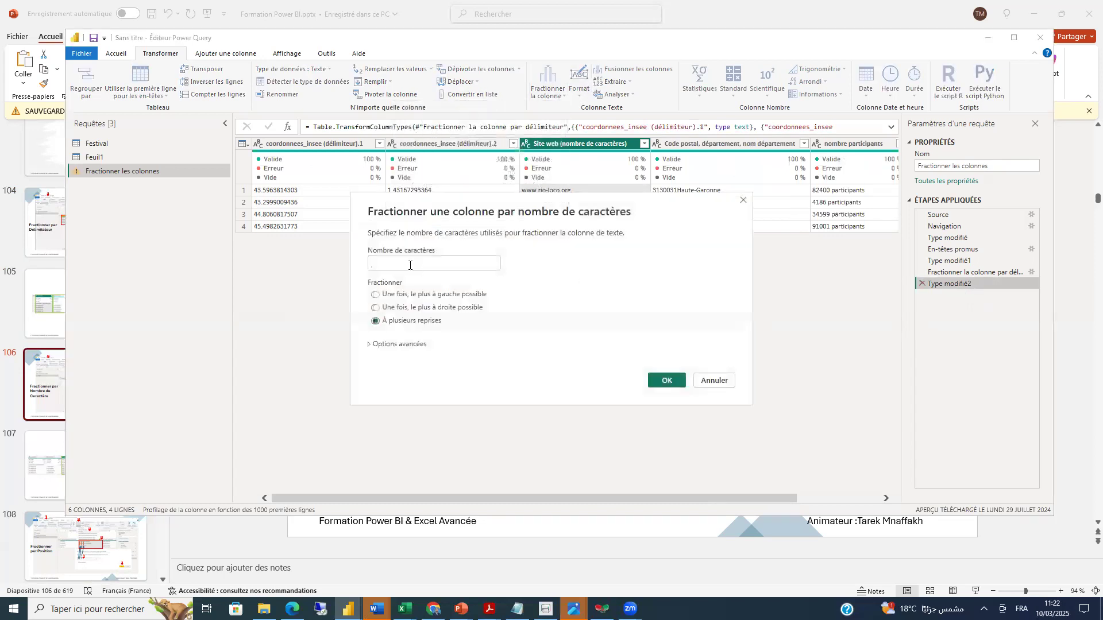
type("4")
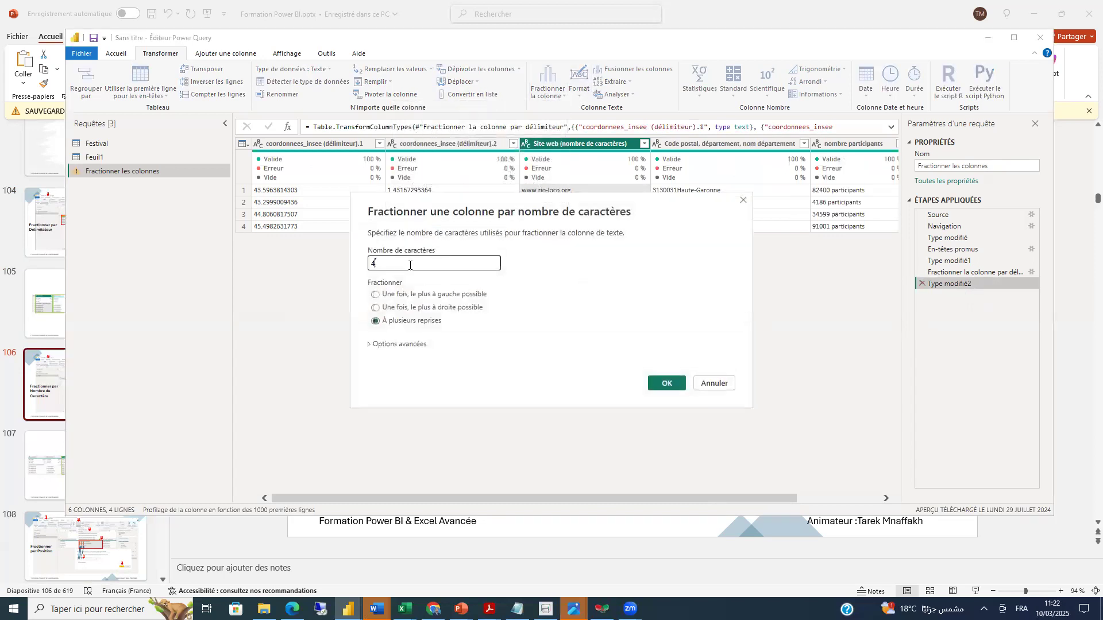
left_click(375, 308)
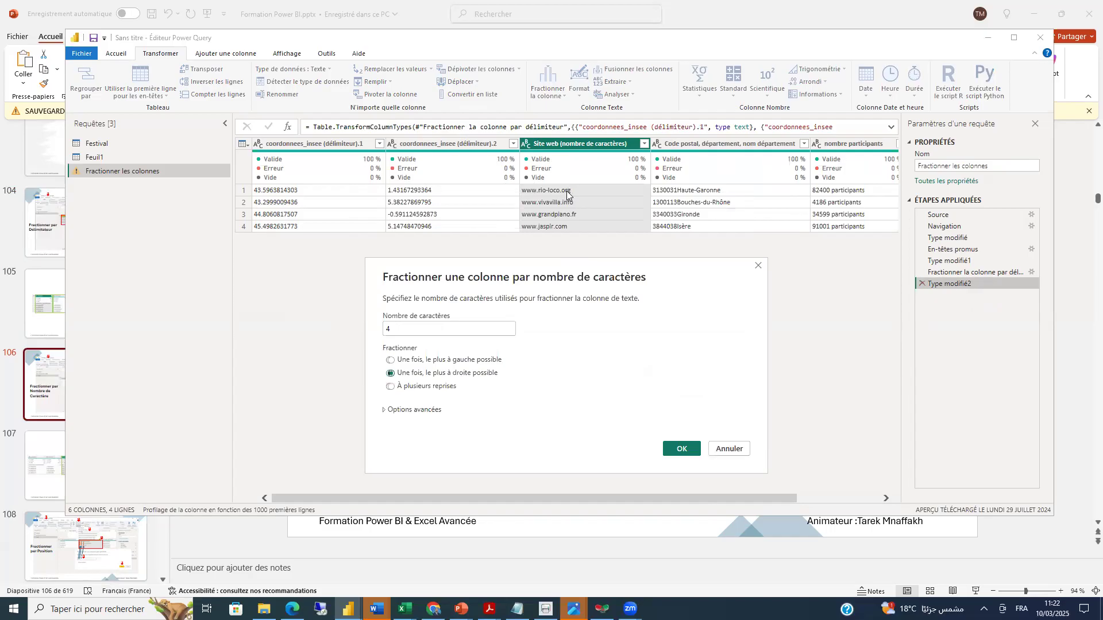
left_click(680, 451)
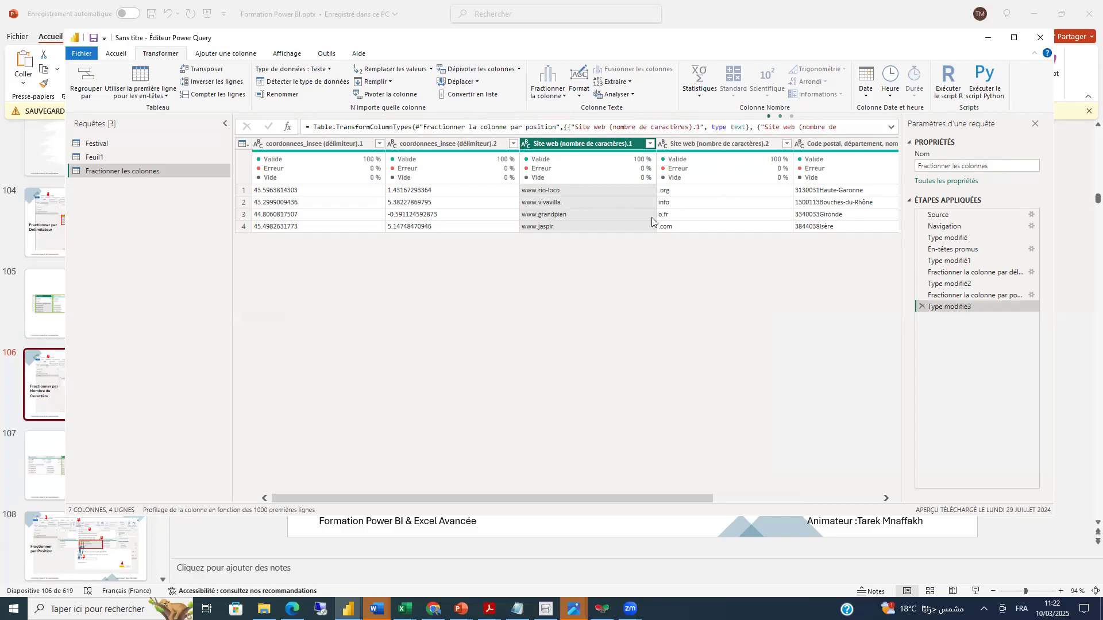
left_click(922, 306)
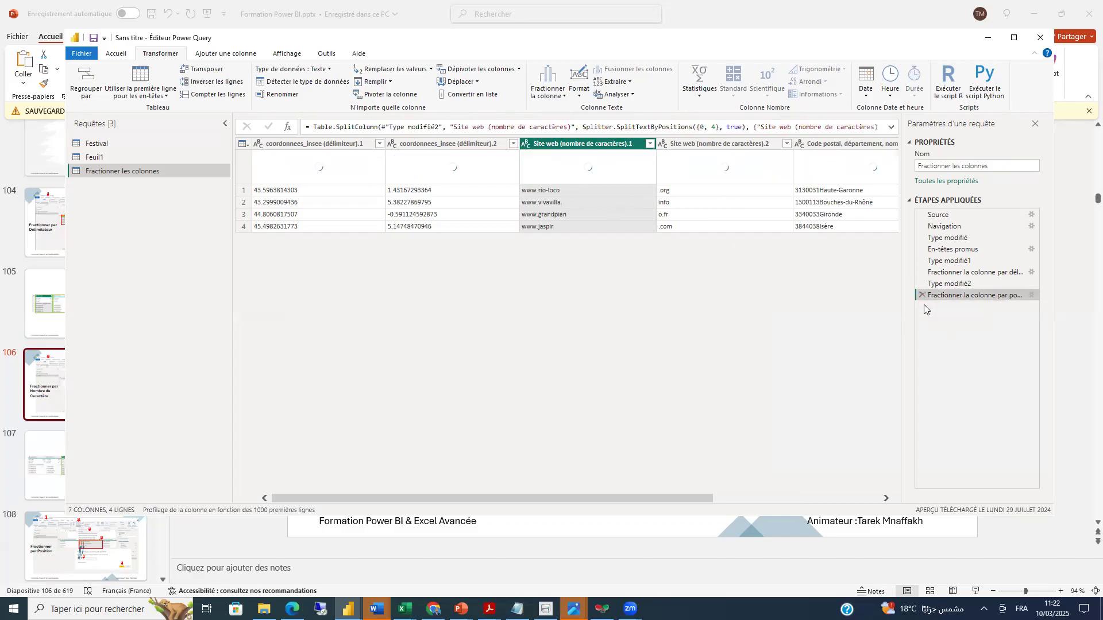
left_click(922, 294)
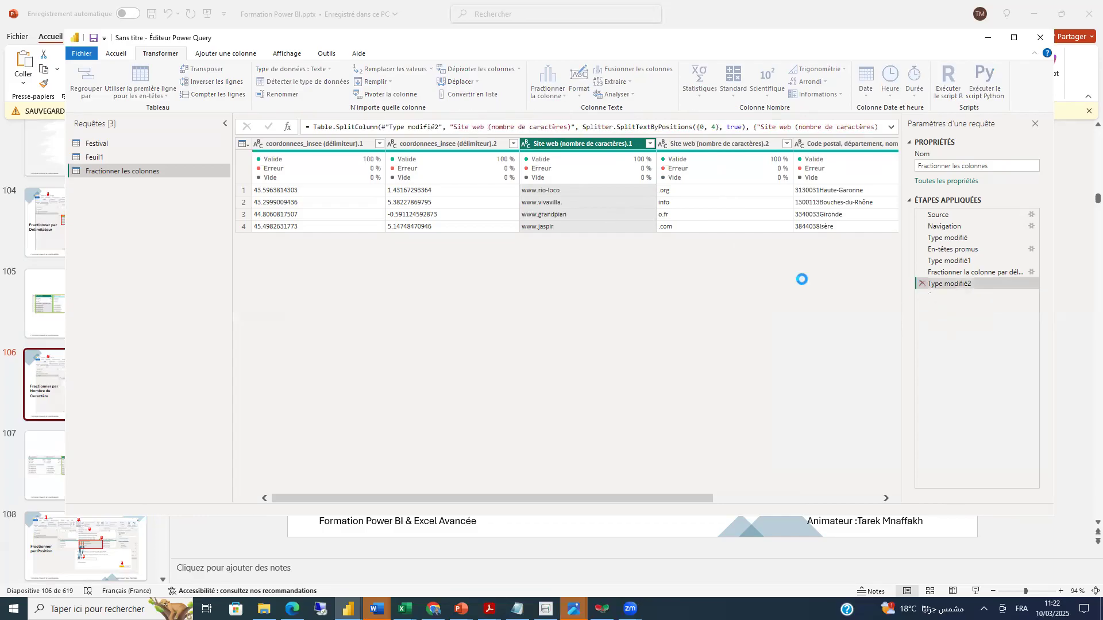
- Try splitting Site web (nombre de caractères) repeatedly every 4 characters, and delete the resulting split and type-change steps
left_click(565, 96)
left_click(447, 121)
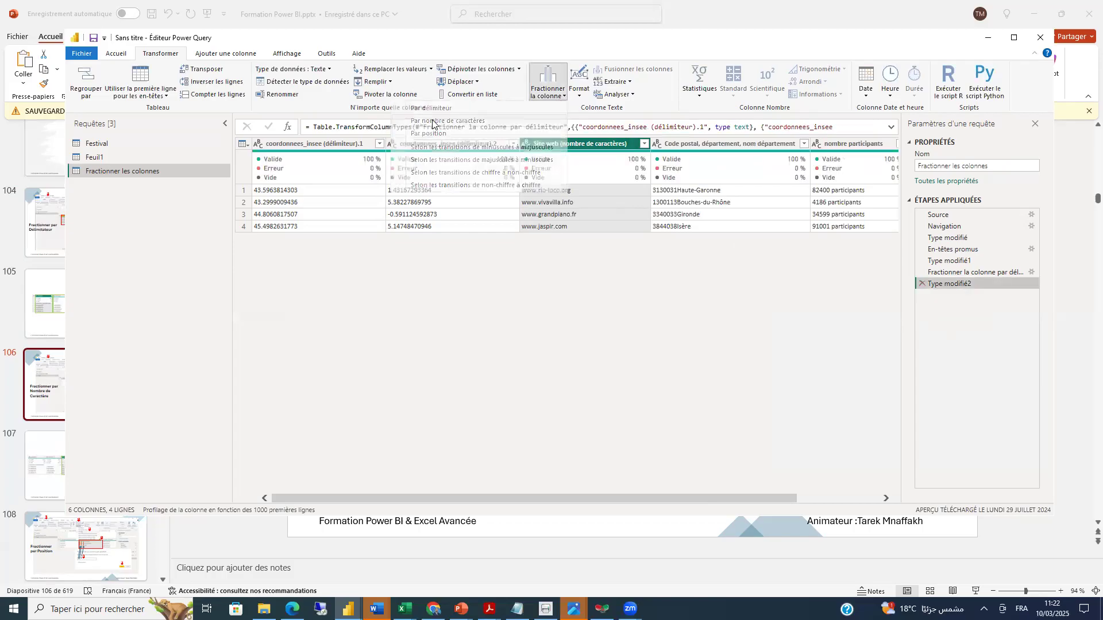
type("4")
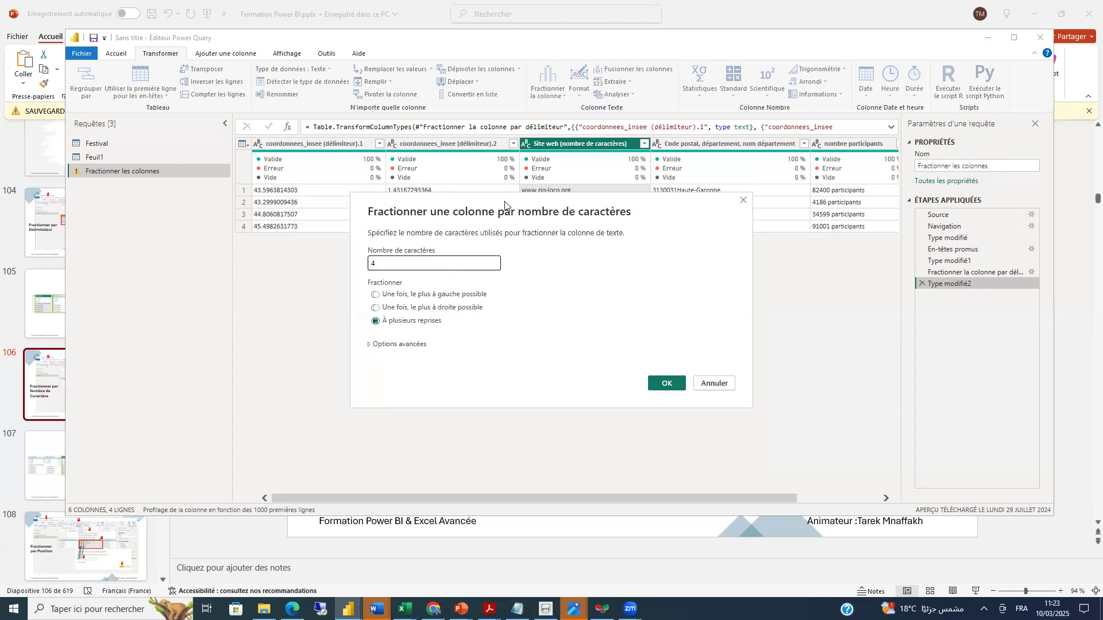
left_click_drag(505, 204, 555, 268)
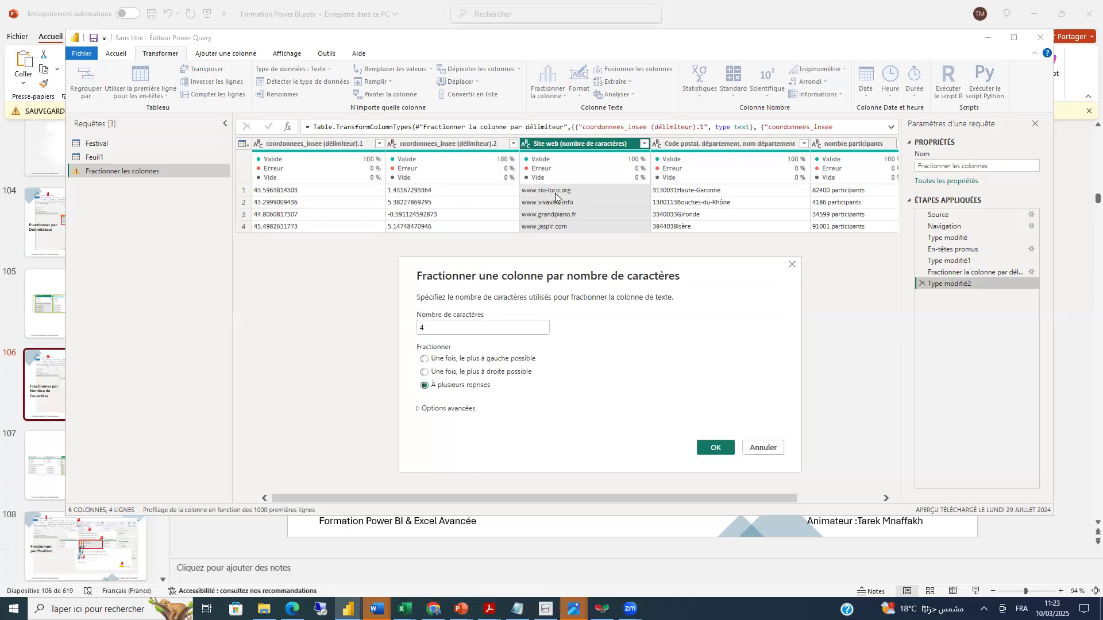
left_click(718, 447)
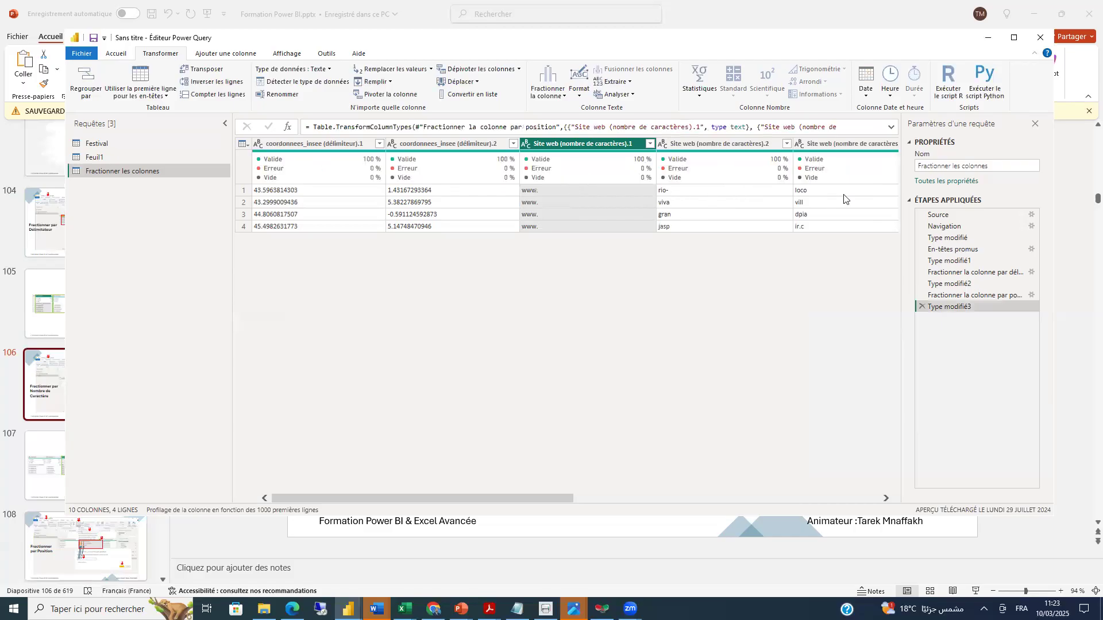
left_click_drag(524, 497, 573, 498)
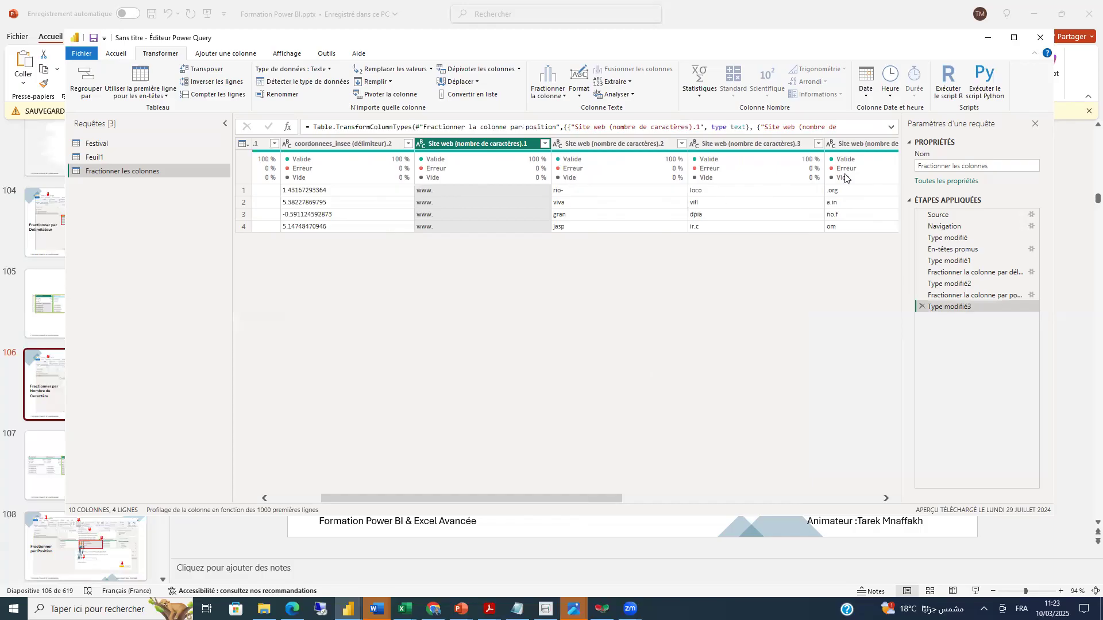
left_click(921, 307)
left_click(921, 295)
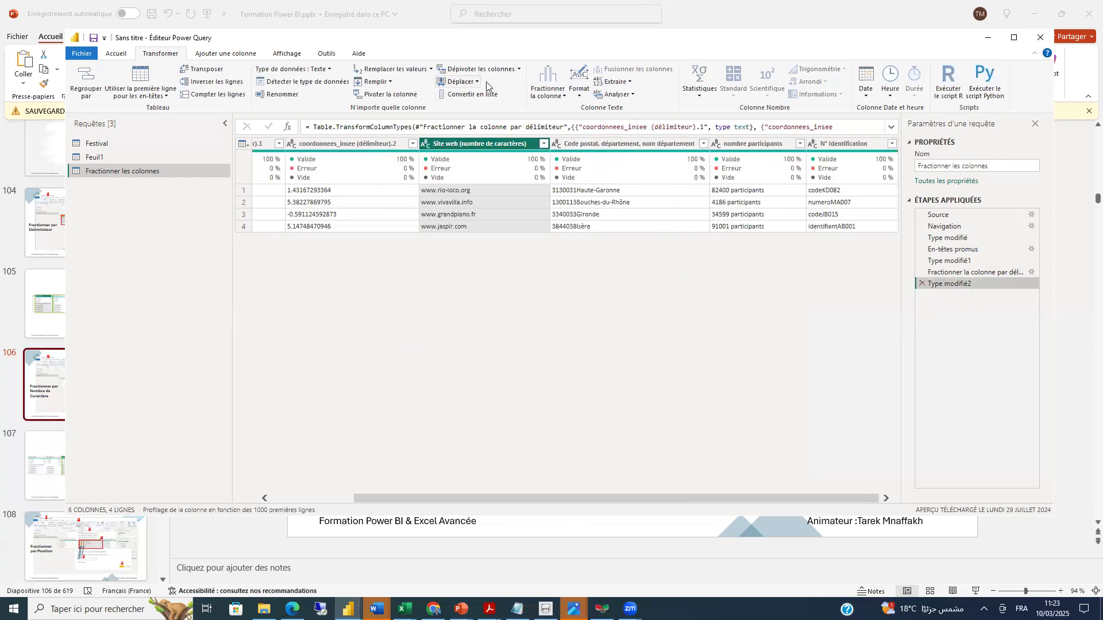
- Split the Site web (nombre de caractères) column by 4 characters once, as far left as possible
left_click(564, 95)
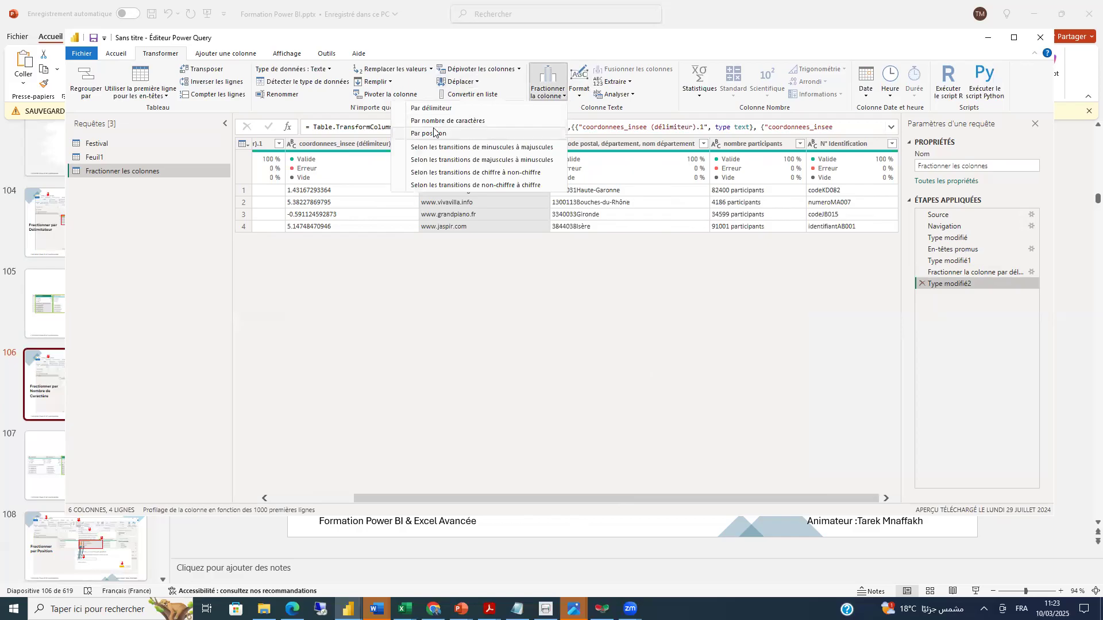
left_click(580, 257)
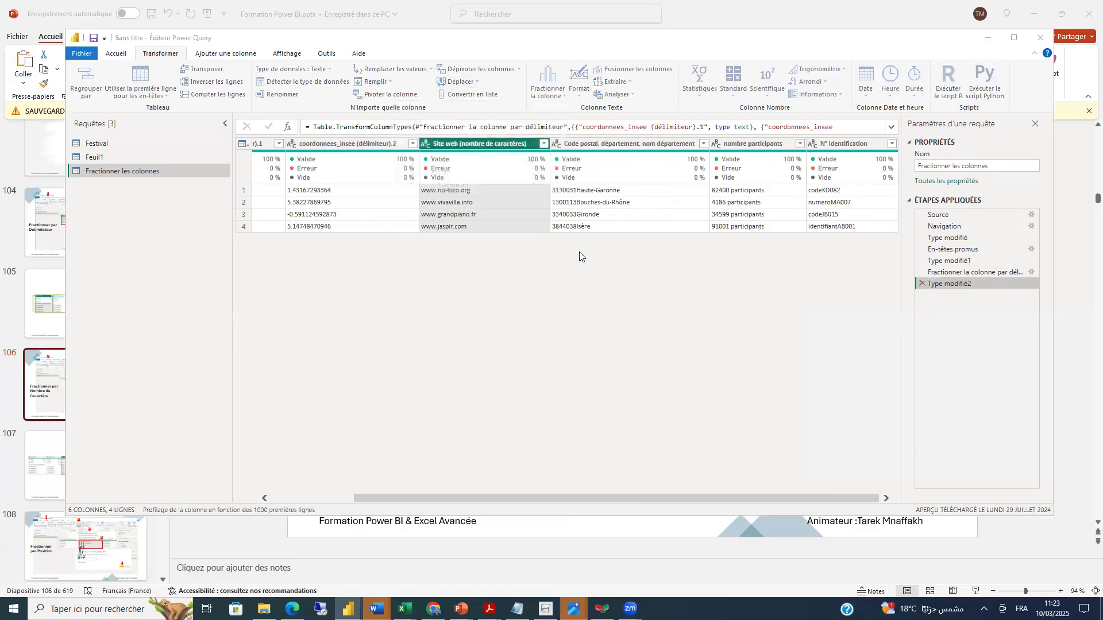
type("4")
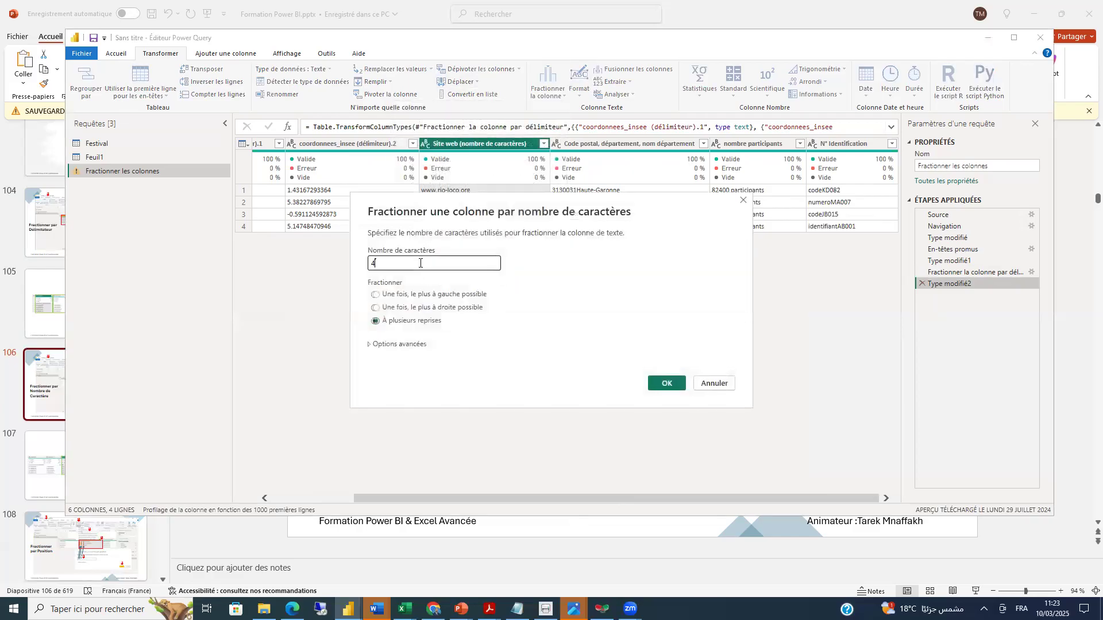
left_click(377, 296)
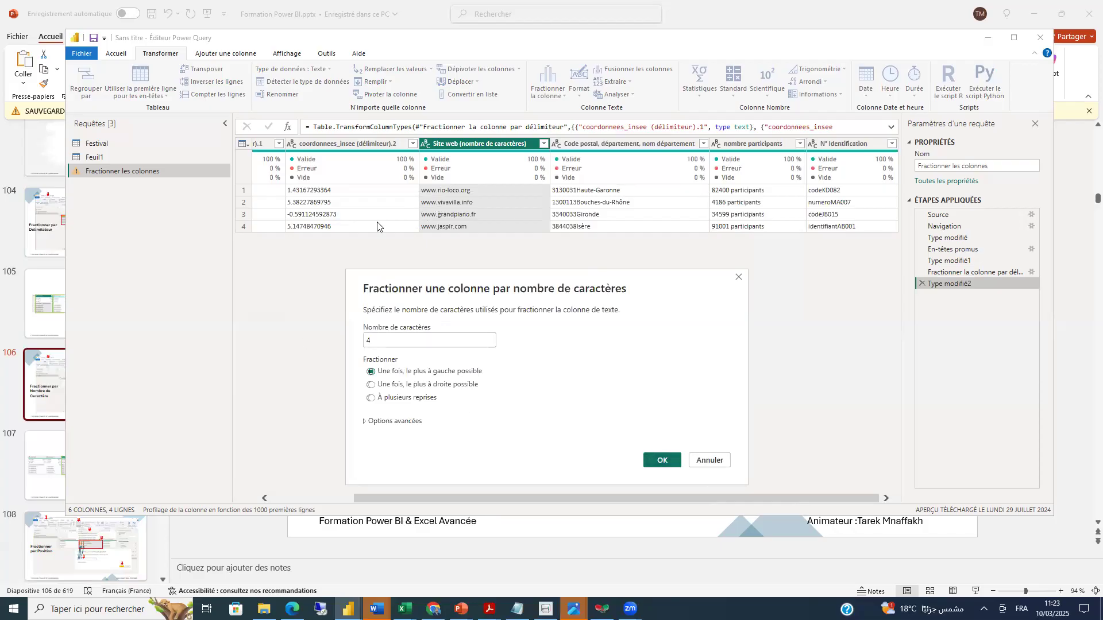
left_click(660, 461)
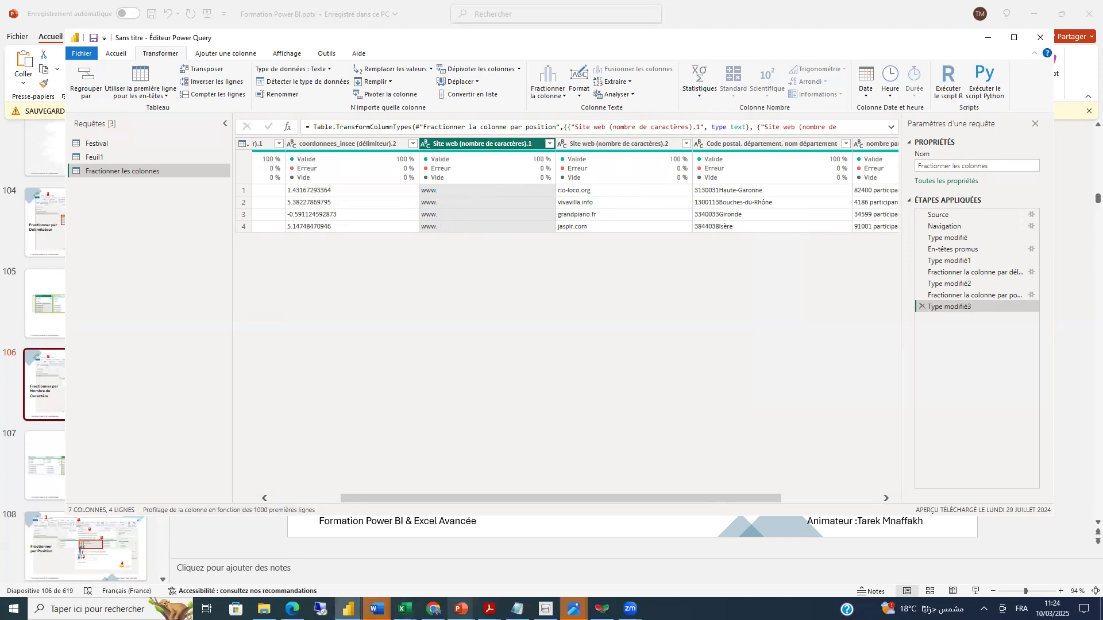
- Switch to the Formation Power BI.pptx presentation and show slide 108 on splitting by position
mouse_move(461, 609)
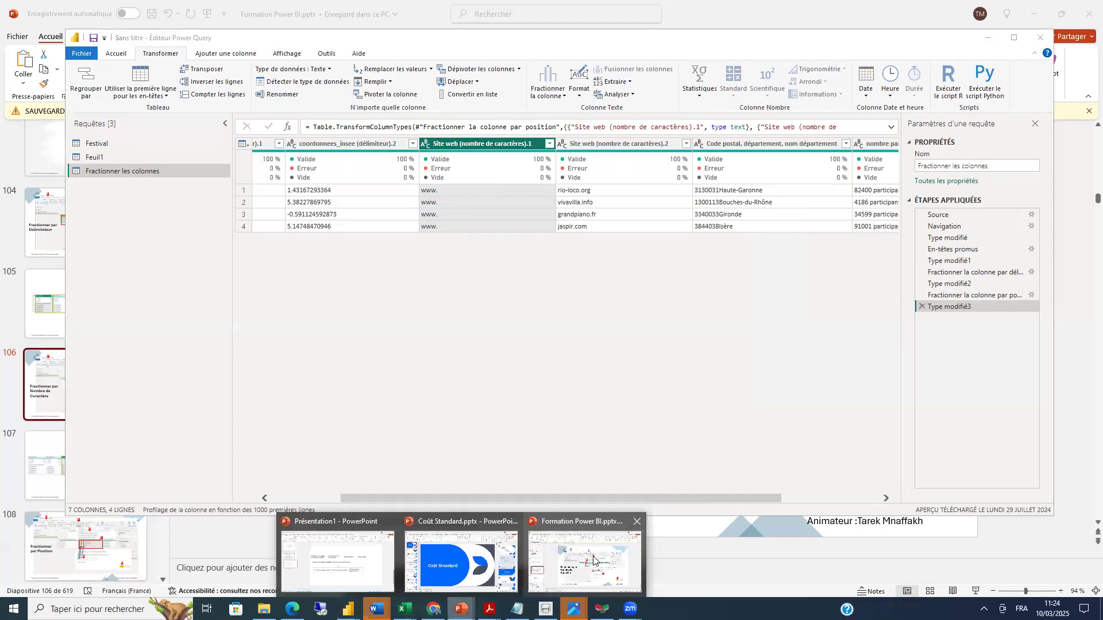
left_click(576, 549)
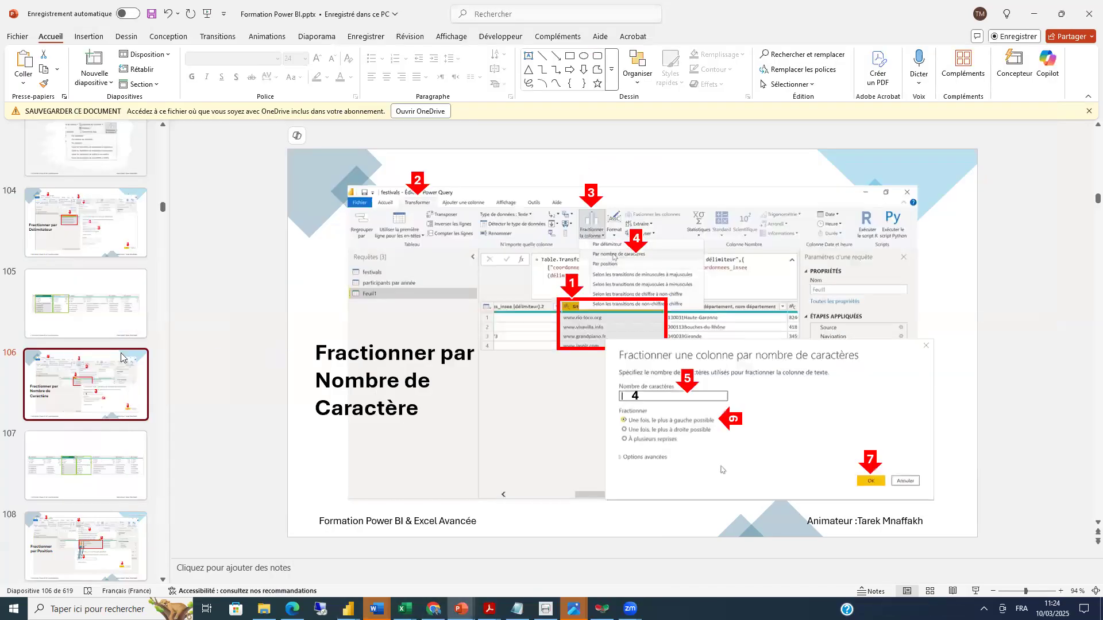
left_click(109, 475)
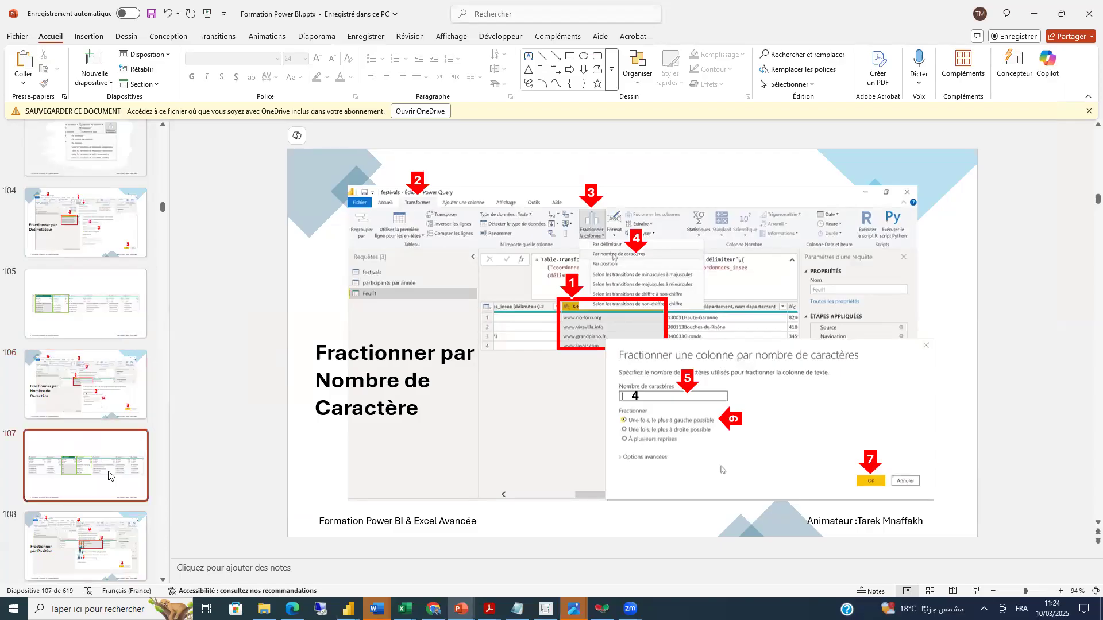
left_click(58, 520)
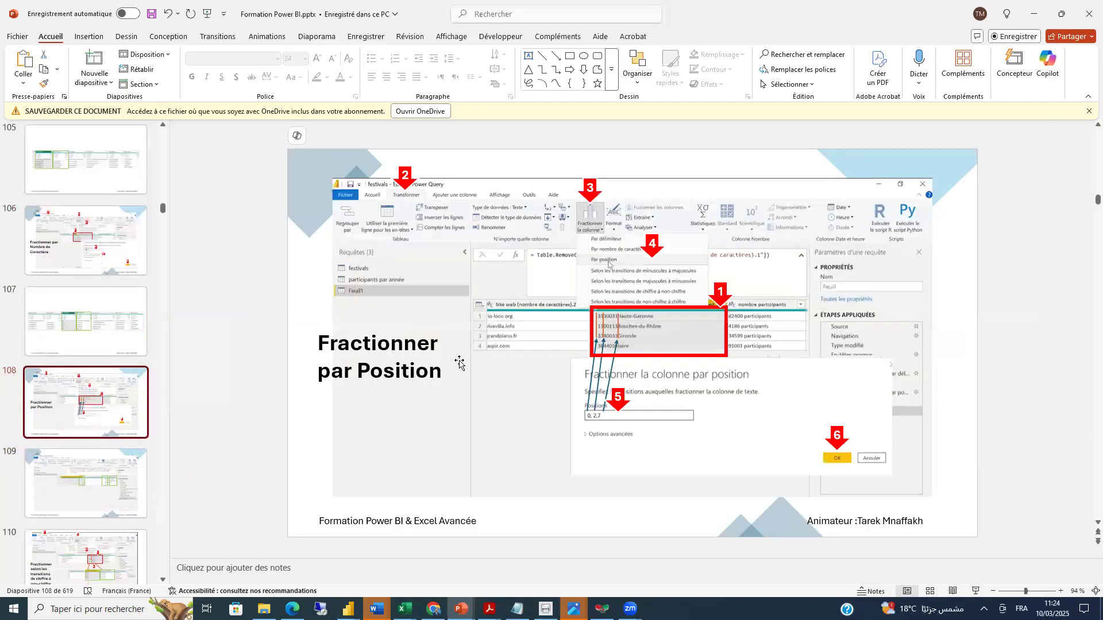
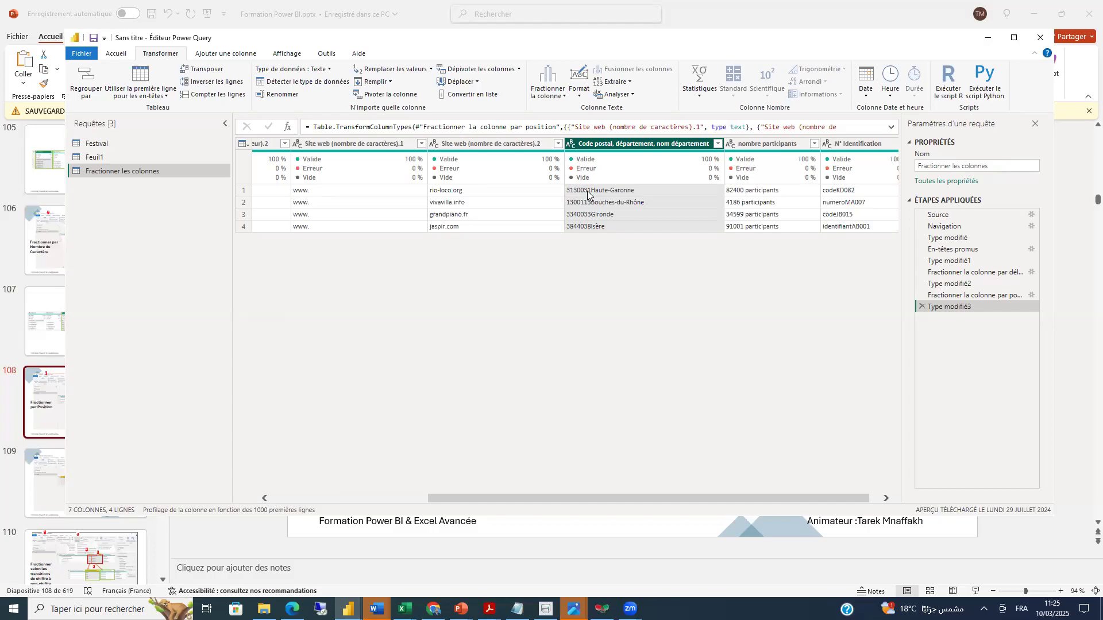
- In the Power Query editor, try splitting Code postal, département, nom département at positions 0,2,7, and delete the resulting split and type-change steps
left_click(563, 96)
left_click(445, 133)
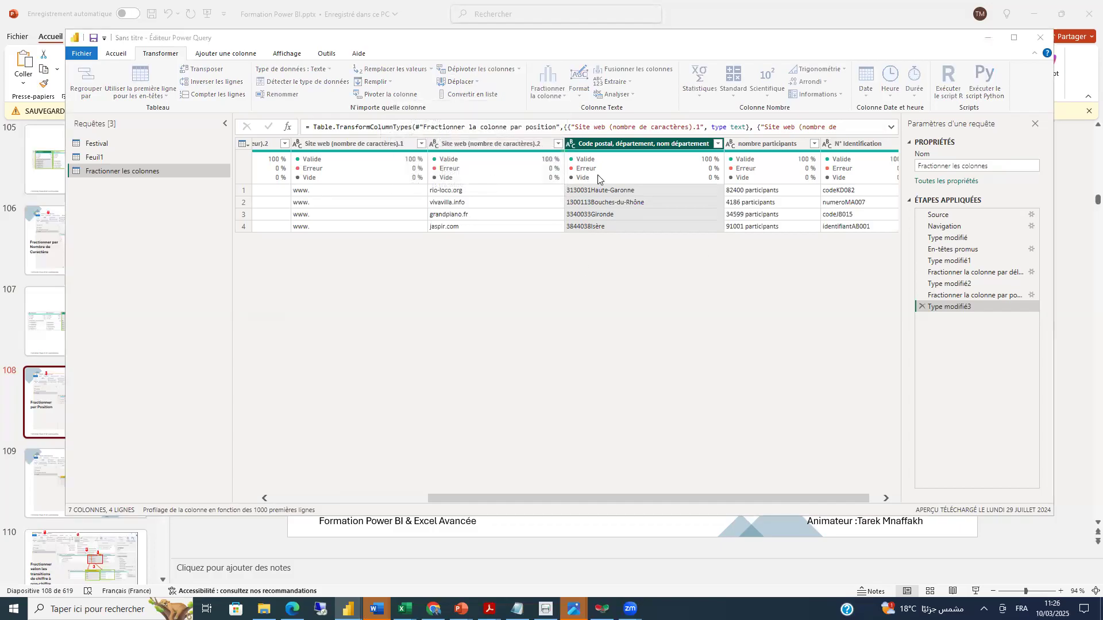
left_click(406, 289)
key("BackSpace")
type("7")
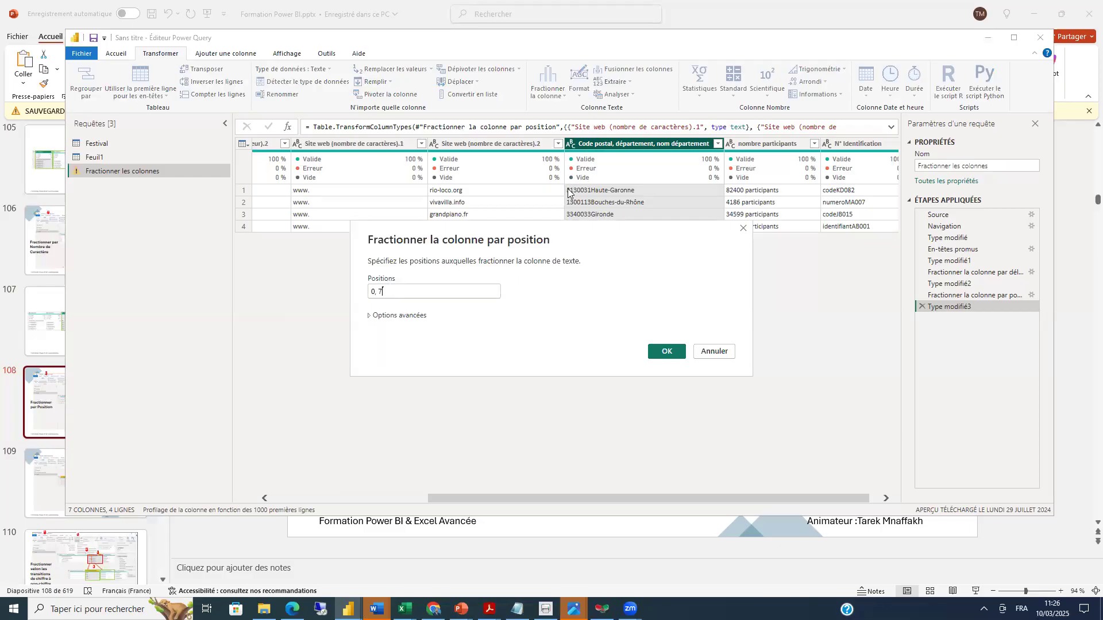
double_click(385, 290)
key("BackSpace")
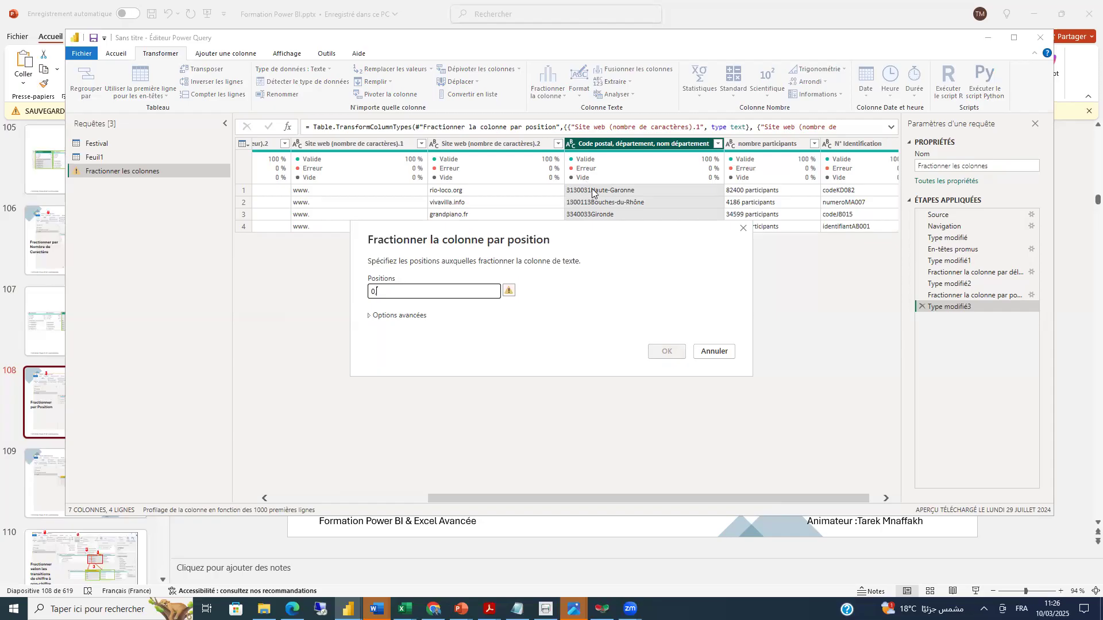
type("2")
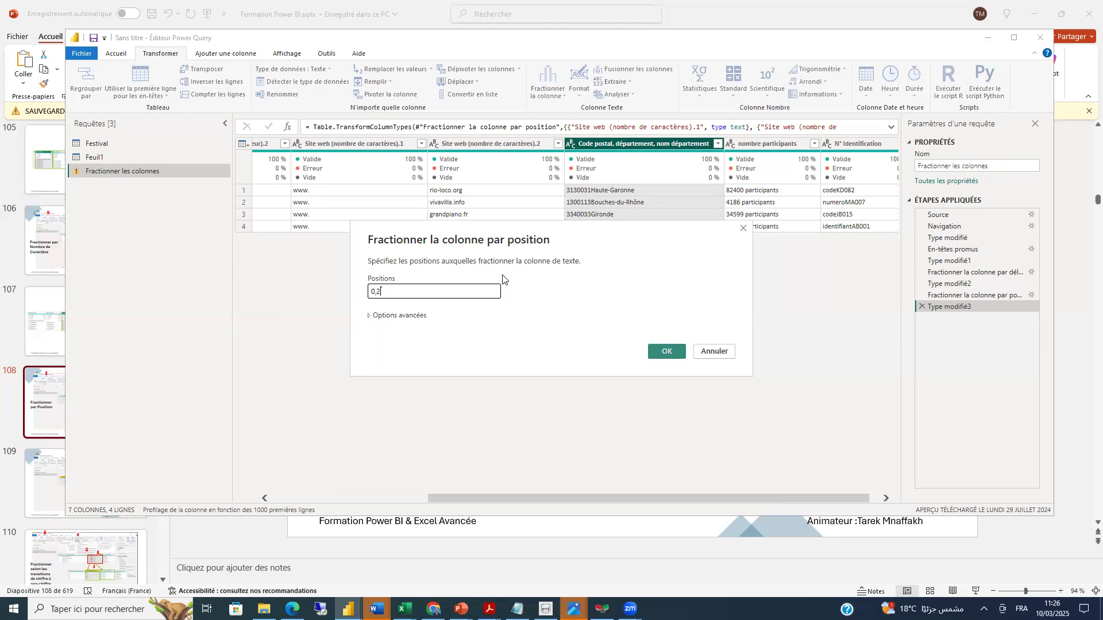
type("7")
key("BackSpace")
key("BackSpace")
type("2,7")
left_click(660, 351)
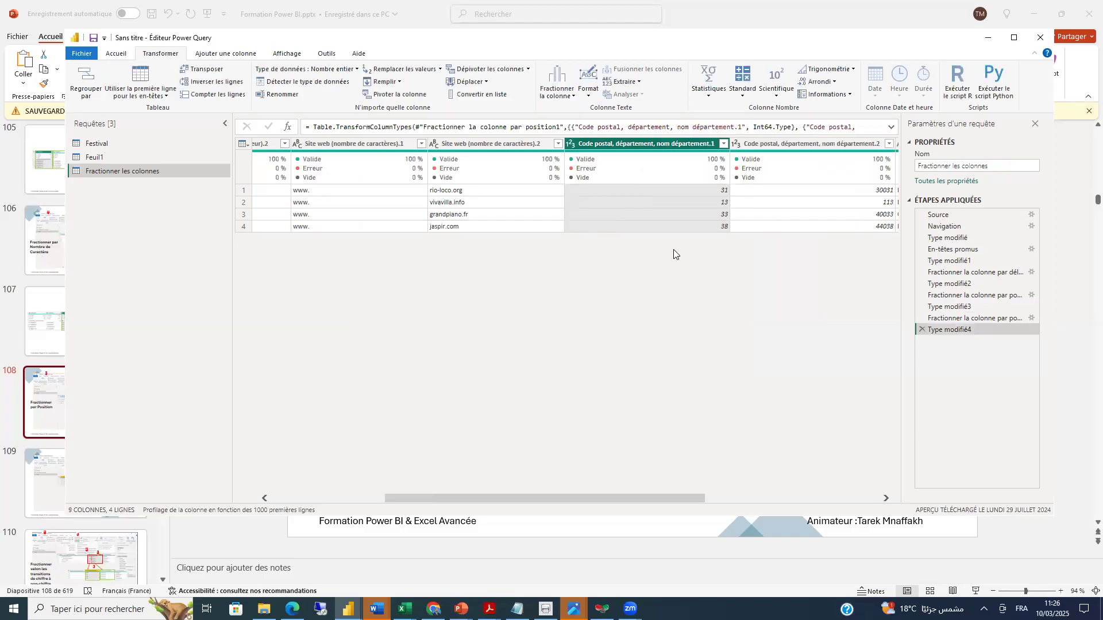
left_click_drag(475, 496, 637, 496)
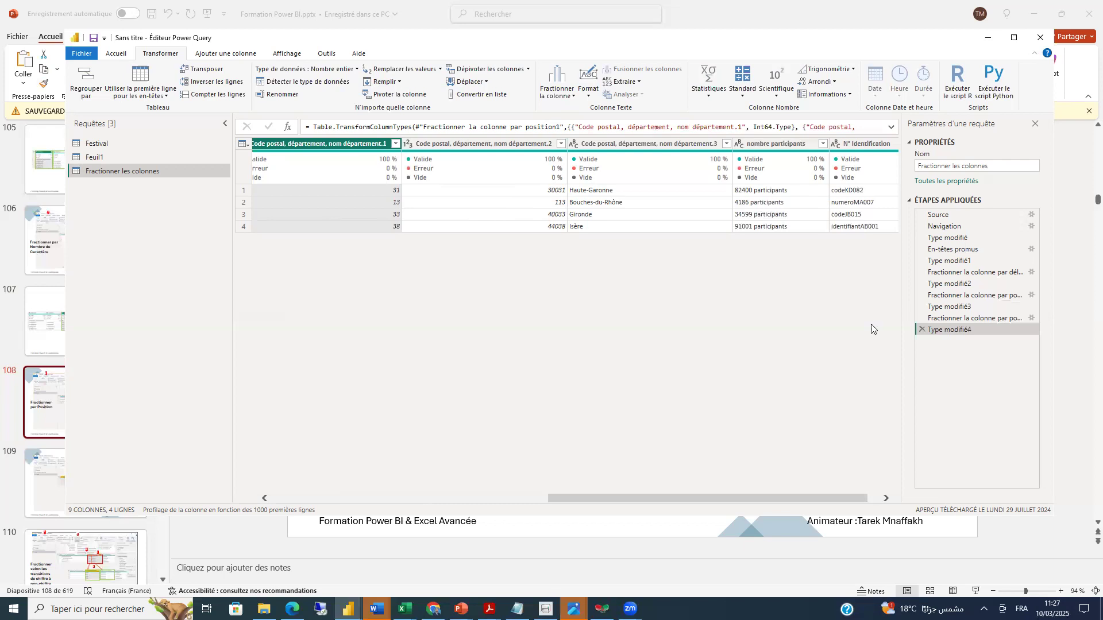
left_click(922, 330)
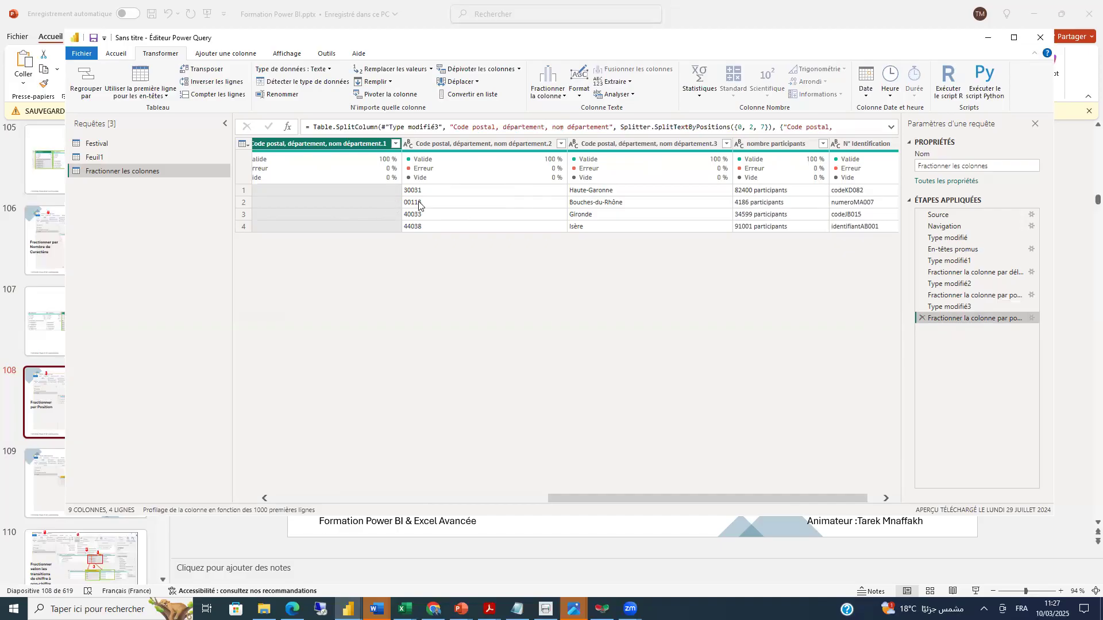
left_click(921, 318)
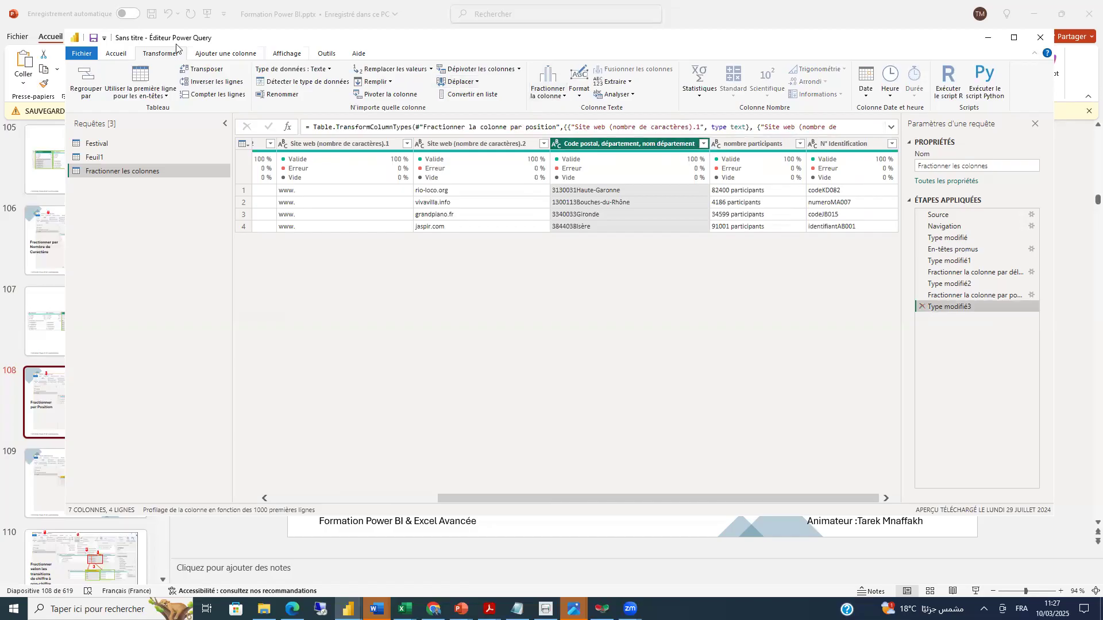
- Split the Code postal, département, nom département column by position at 0,2,7,9
left_click(563, 94)
left_click(423, 134)
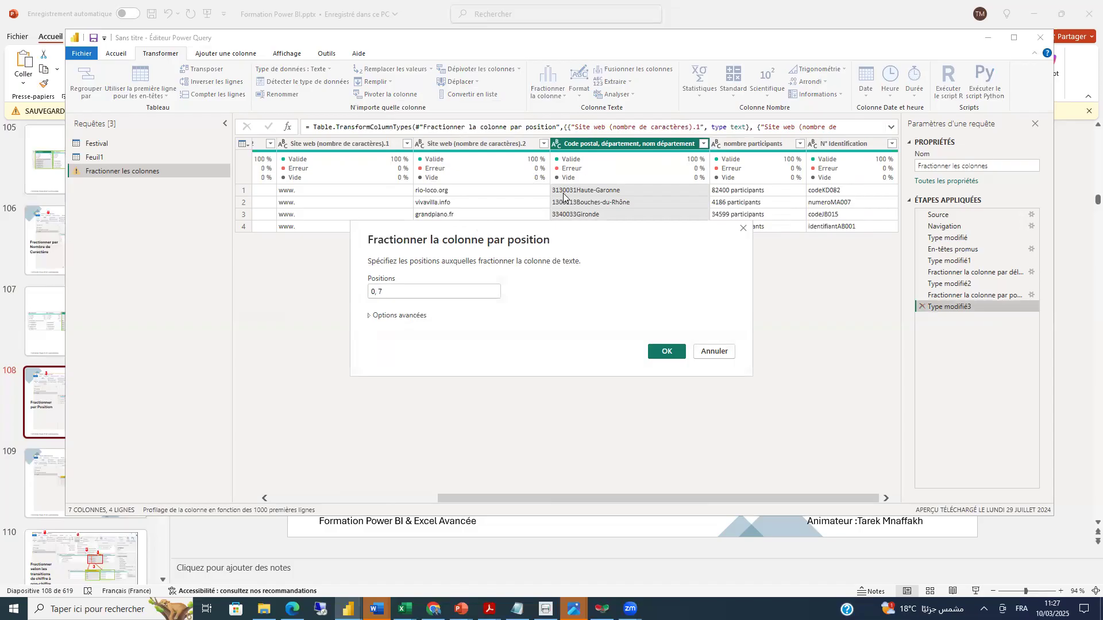
key("BackSpace")
key("BackSpace")
type("2,")
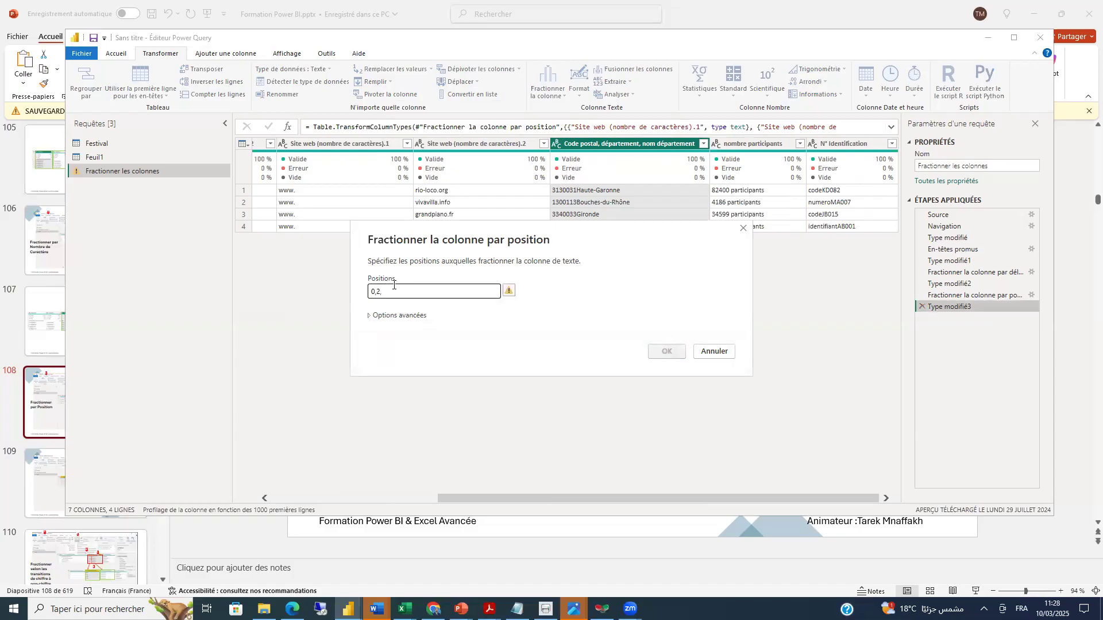
type("7,")
left_click(400, 298)
type("9")
key("BackSpace")
type(",")
key("BackSpace")
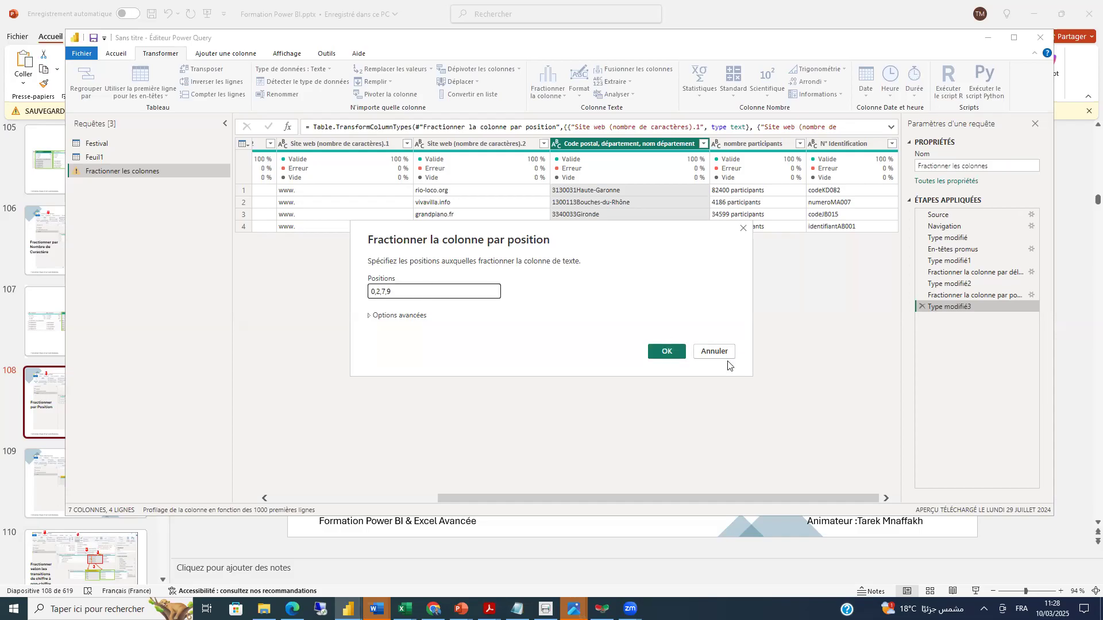
left_click(665, 352)
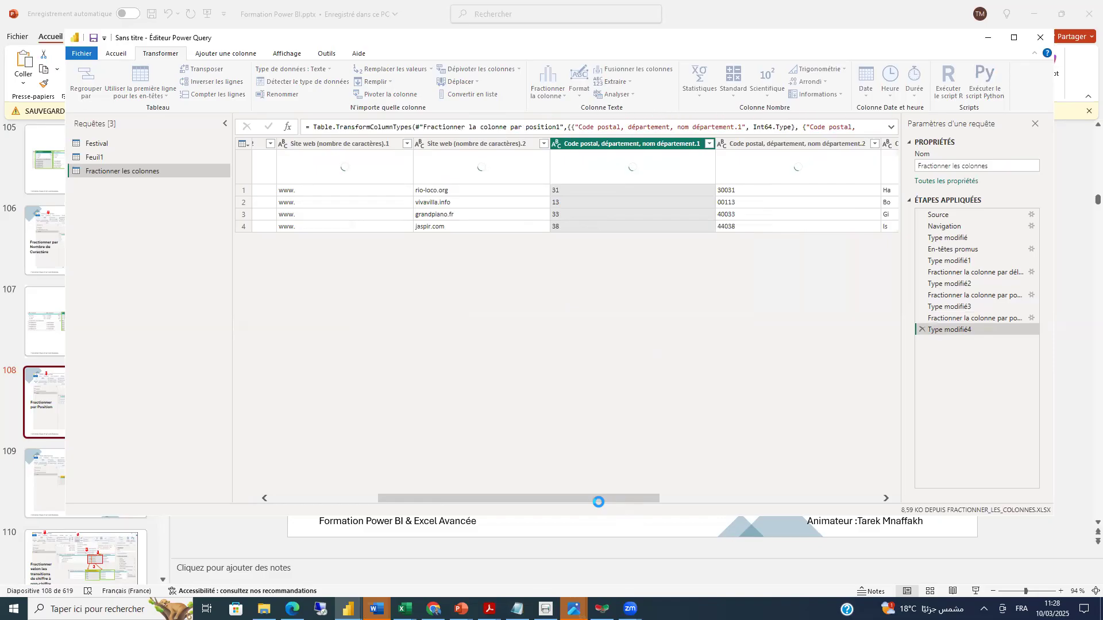
- Review the split postal code columns, show slides 109 and 110 of Formation Power BI.pptx, and return to the Power Query editor
left_click_drag(599, 499, 725, 503)
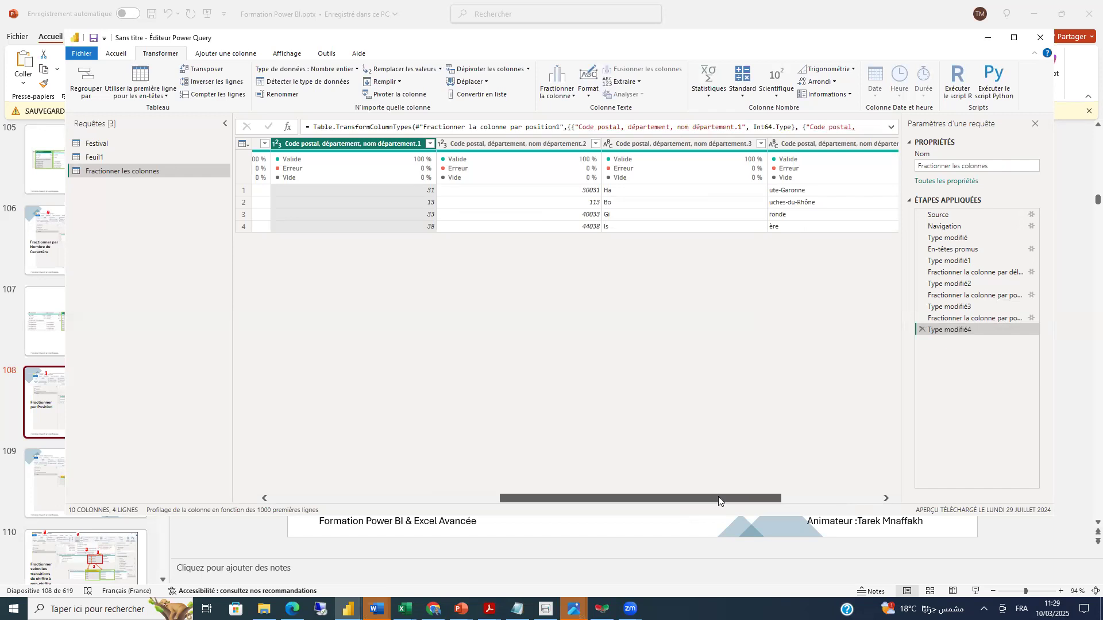
left_click_drag(718, 497, 815, 498)
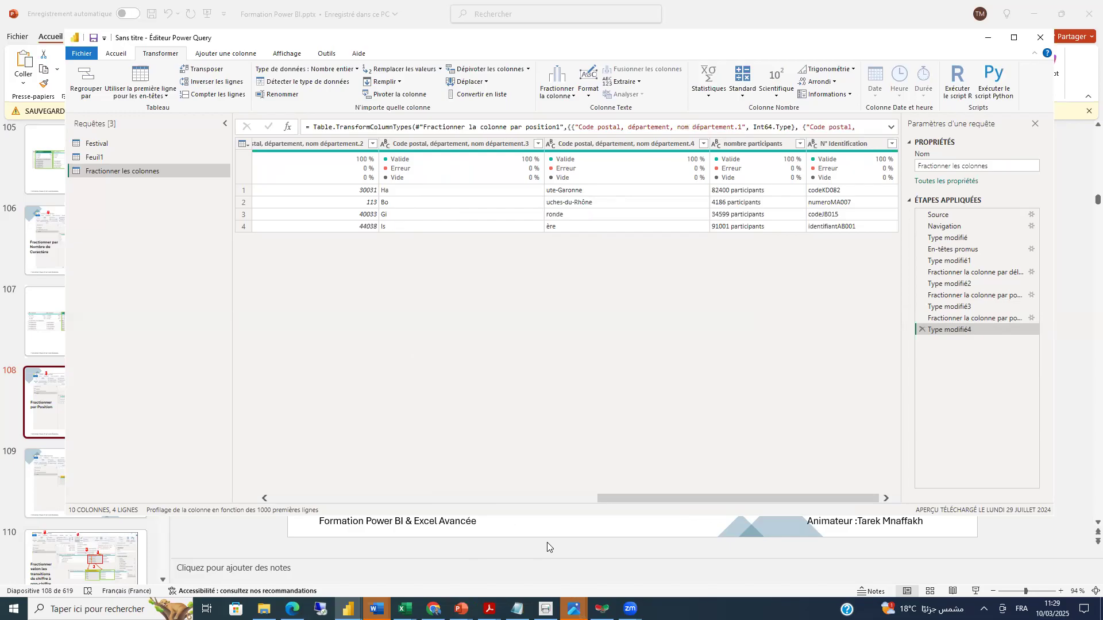
left_click(461, 608)
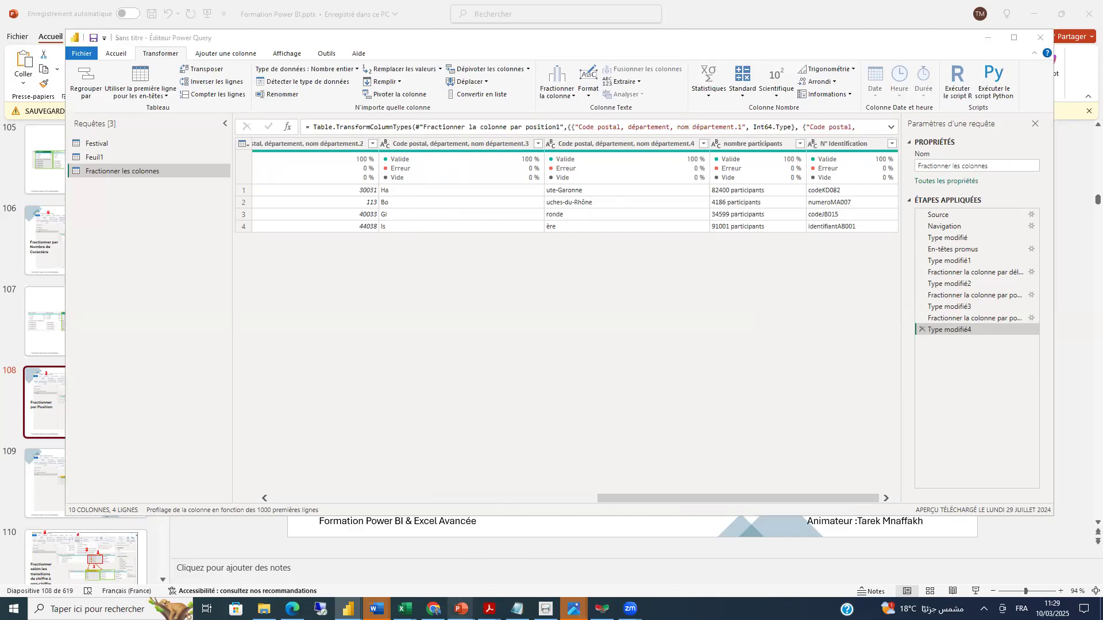
left_click(607, 569)
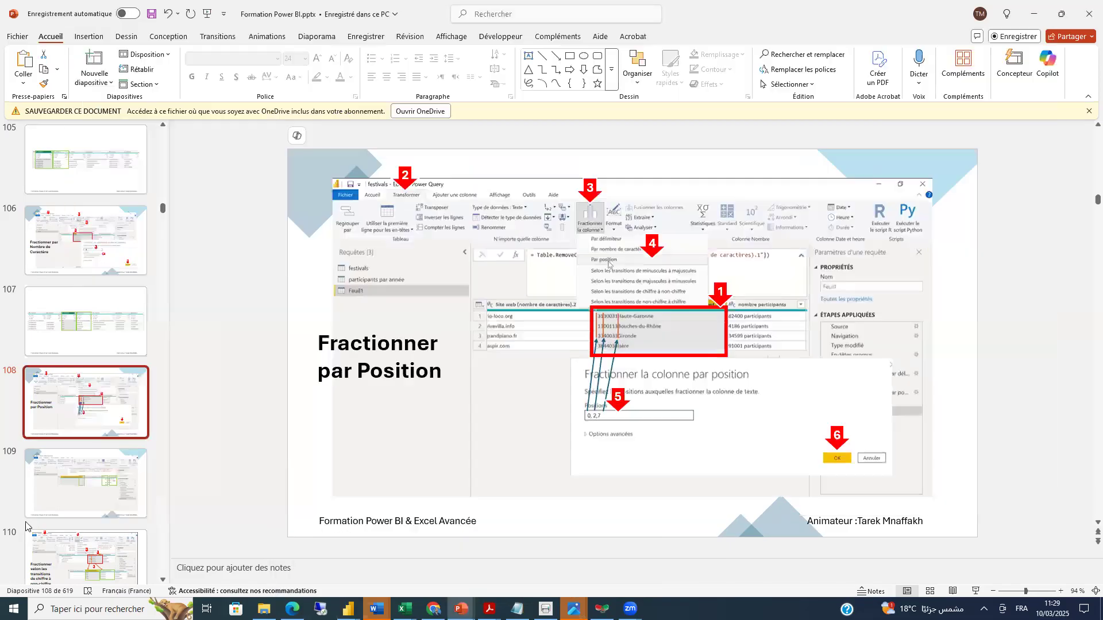
scroll(46, 448, "down", 1)
left_click(53, 424)
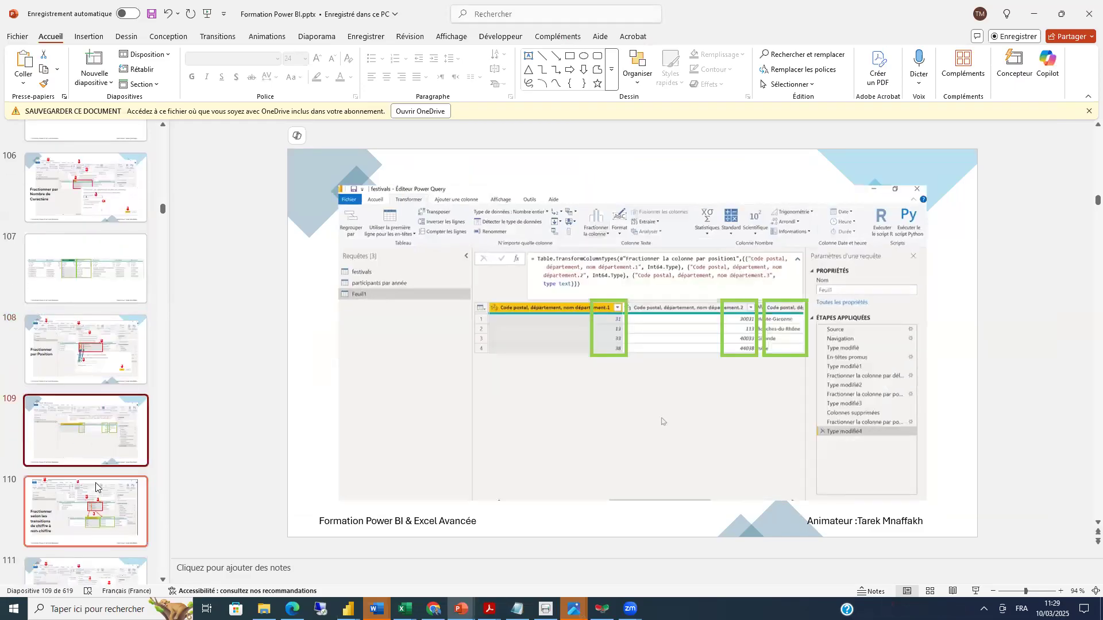
scroll(46, 443, "down", 1)
left_click(44, 451)
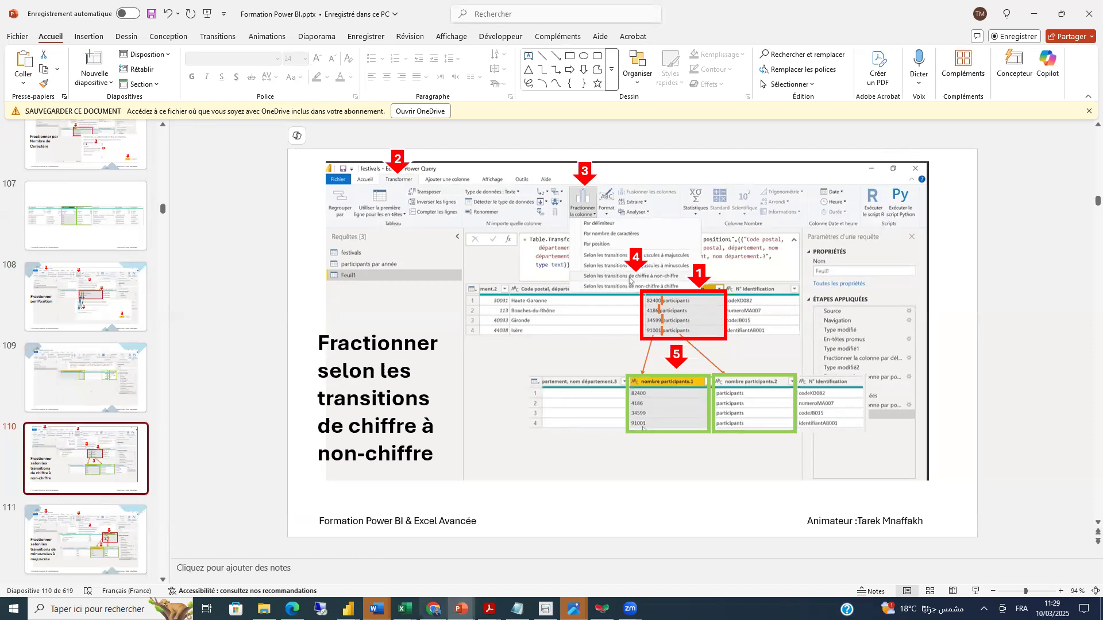
mouse_move(347, 609)
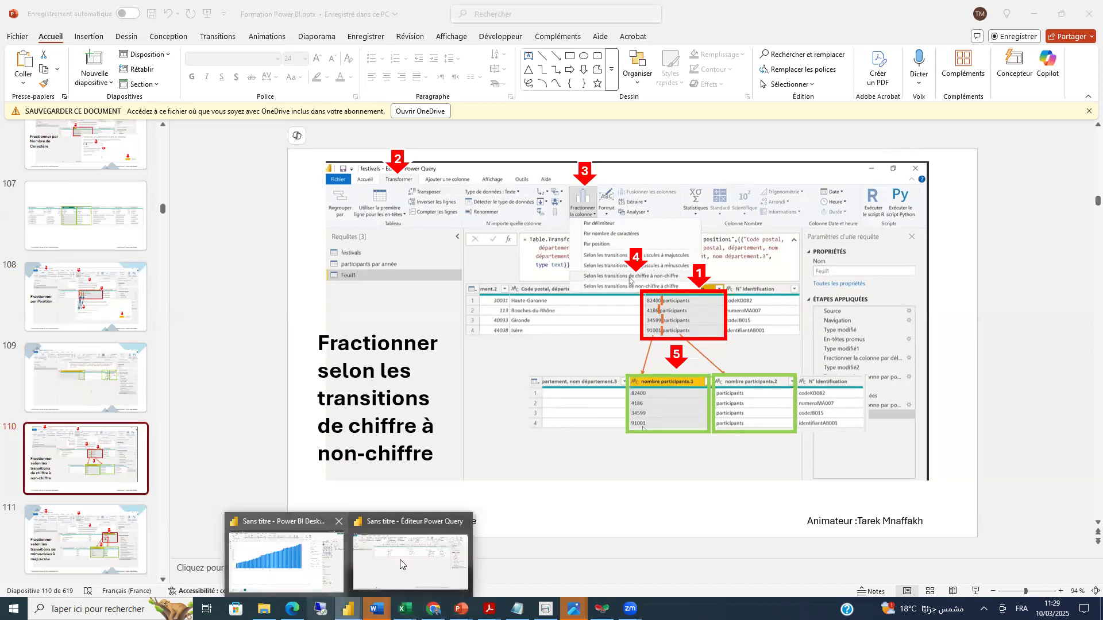
left_click(406, 560)
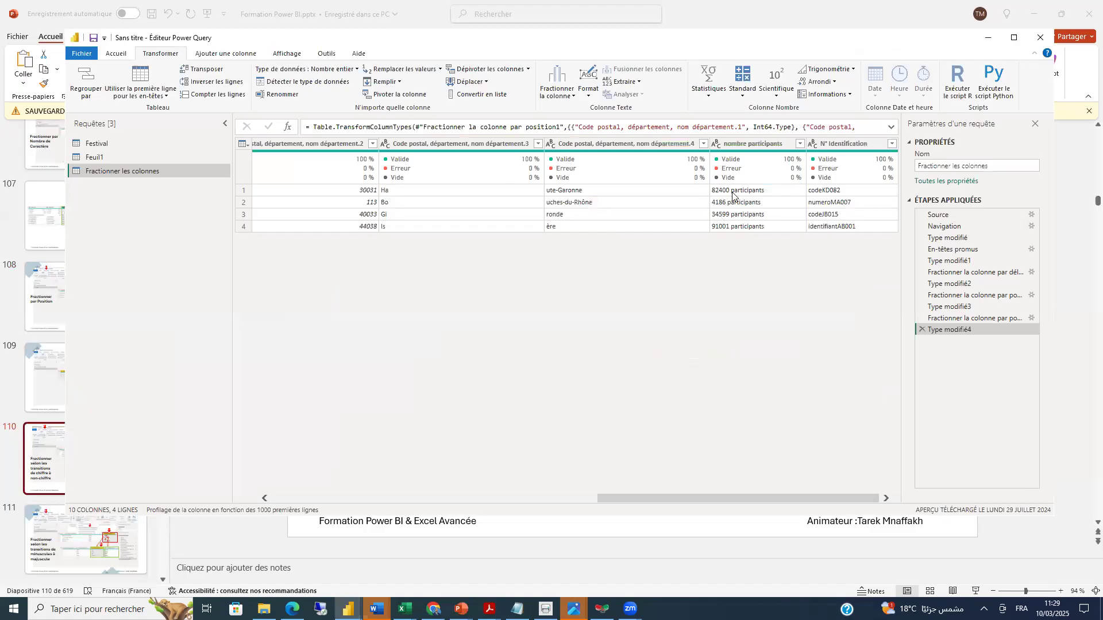
- Try splitting the nombre participants column by digit to non-digit transitions, and delete the resulting applied step
left_click(737, 142)
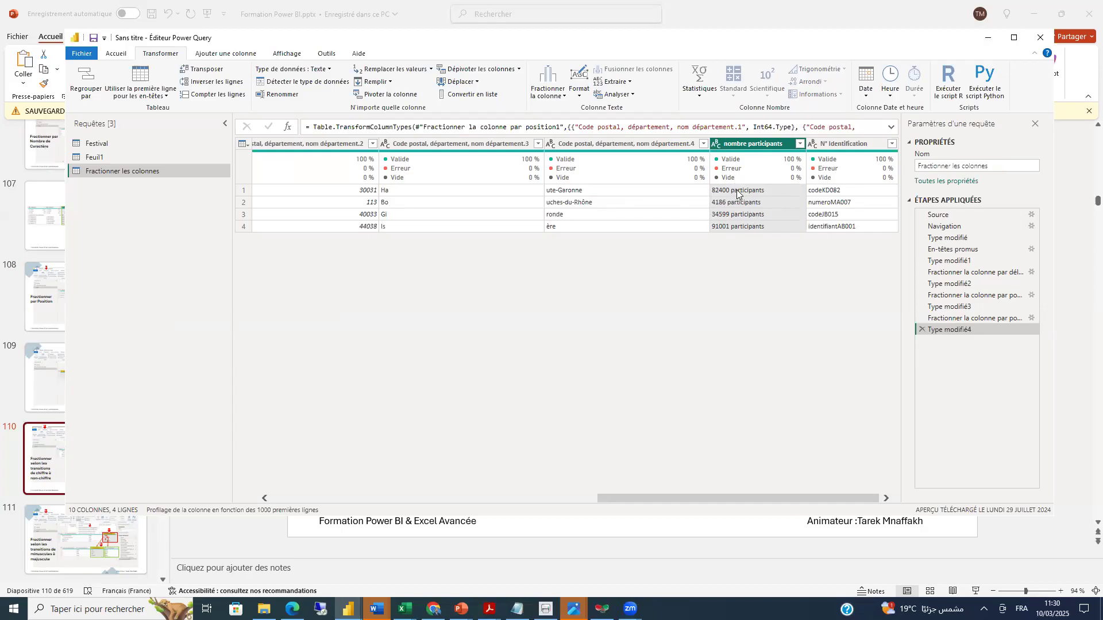
mouse_move(733, 168)
left_click(549, 86)
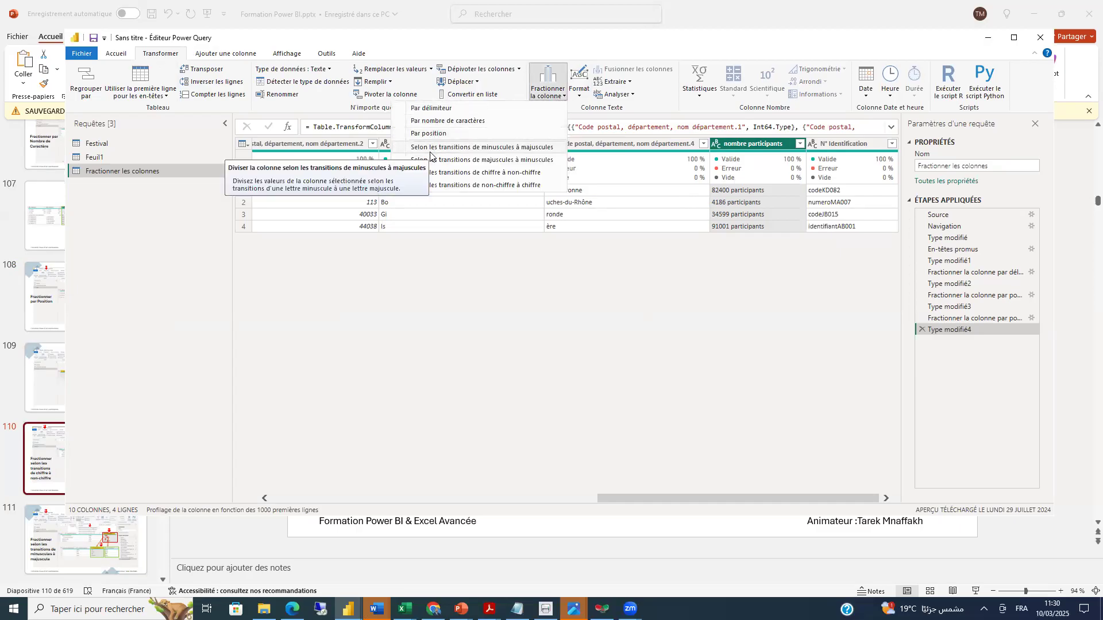
left_click(443, 172)
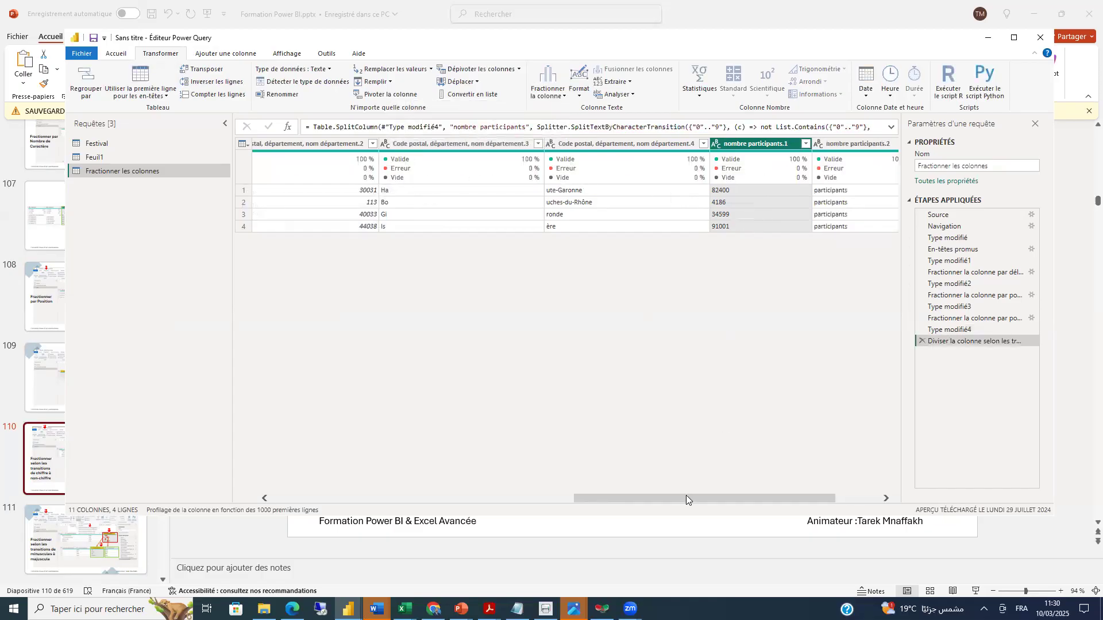
left_click_drag(686, 495, 764, 489)
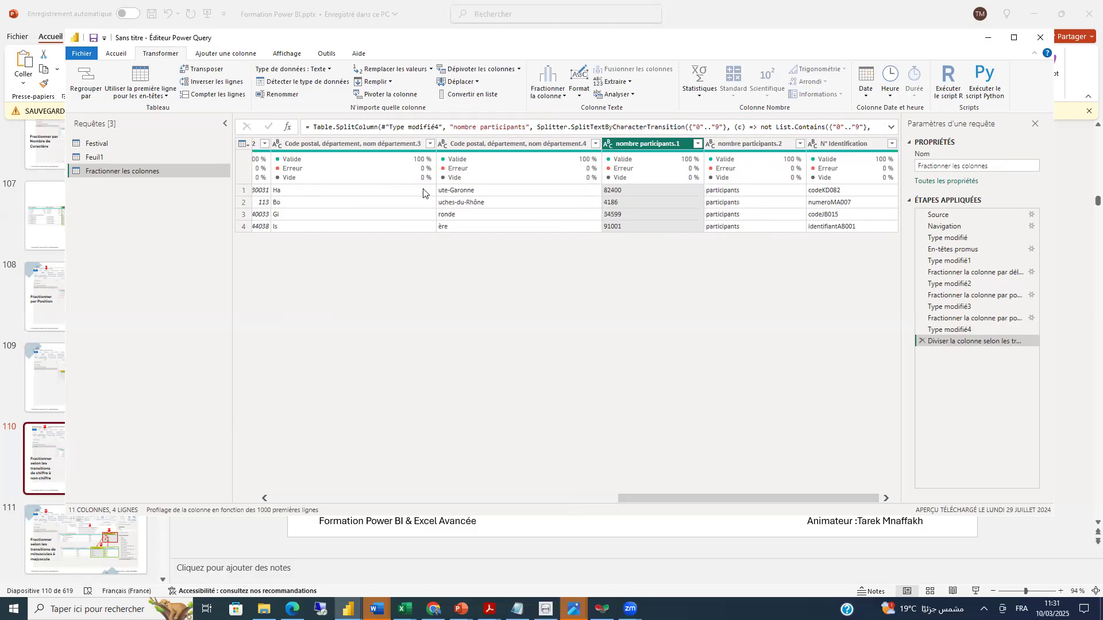
left_click(922, 342)
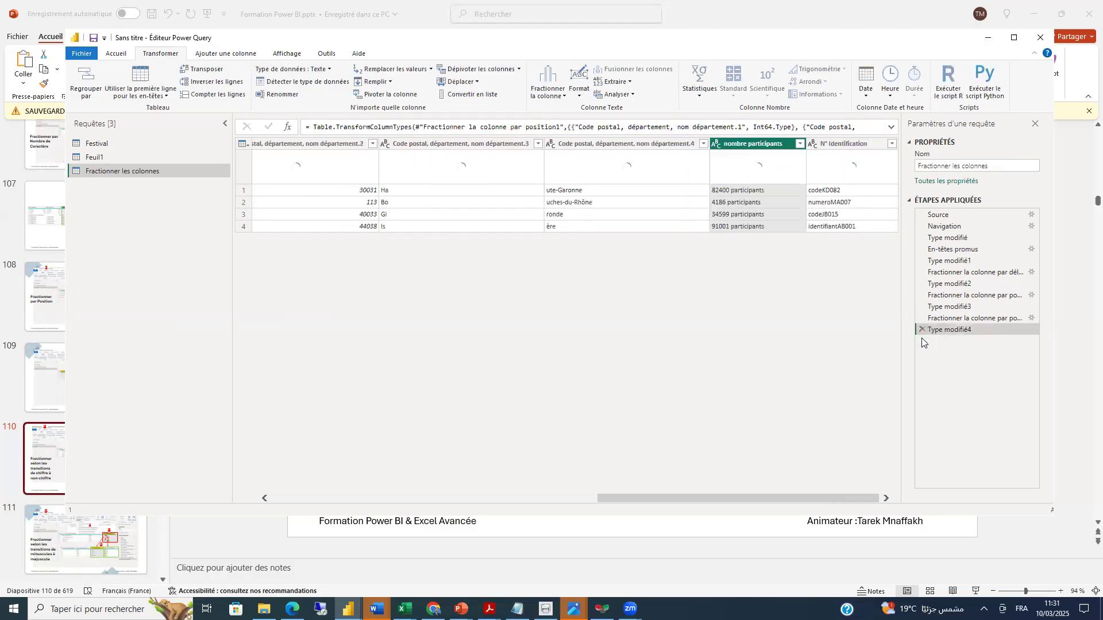
- Delete the Type modifié4 step and split the nombre participants column by digit to non-digit transitions
left_click(922, 330)
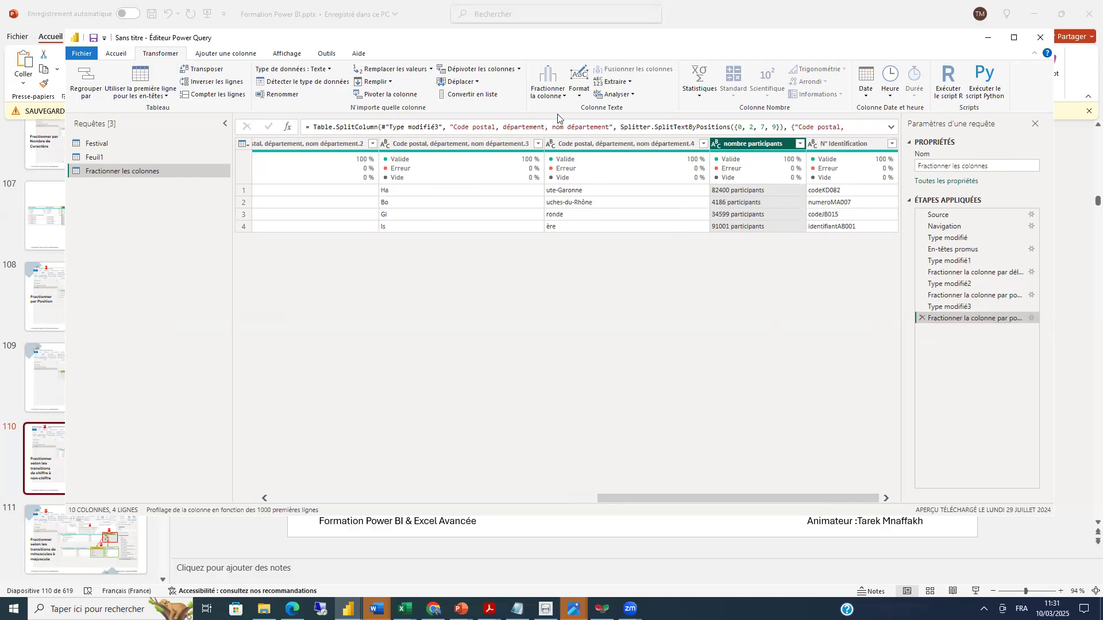
left_click(565, 95)
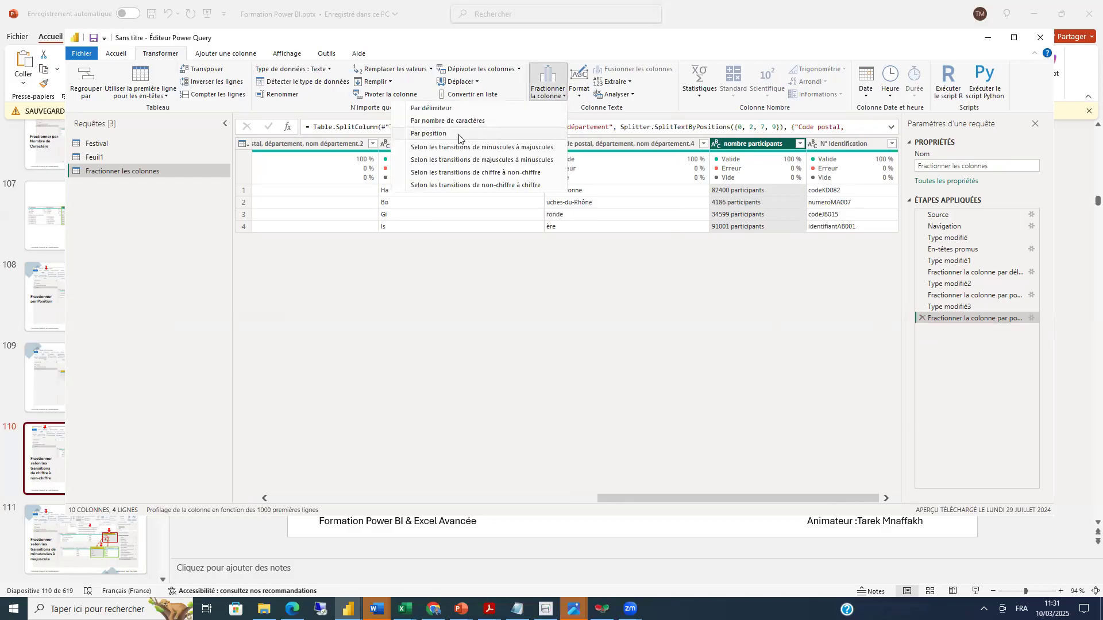
left_click(429, 173)
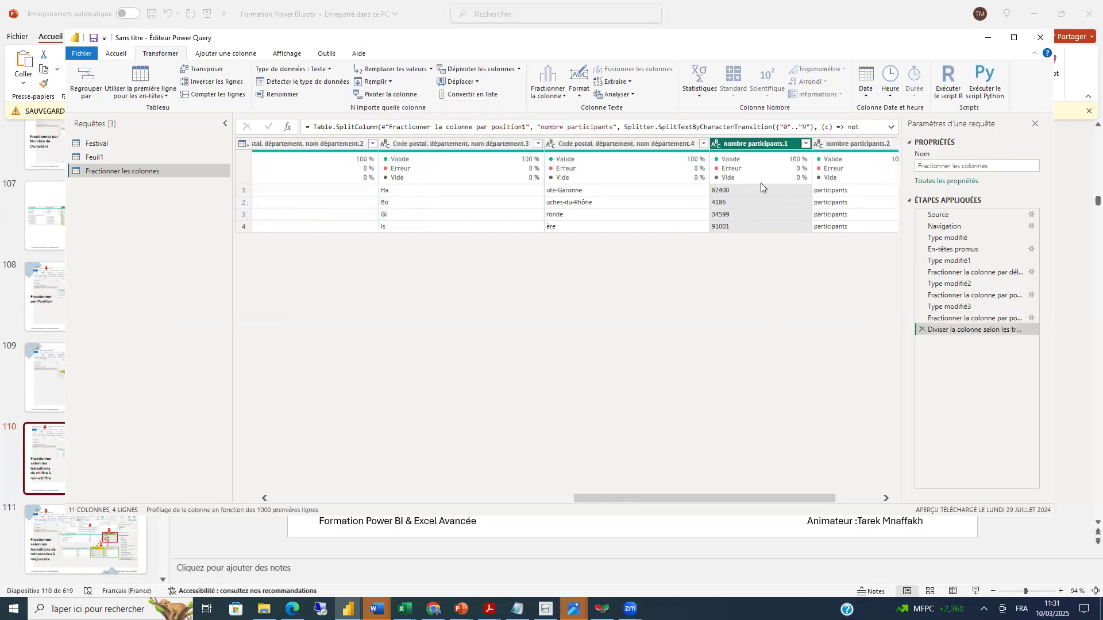
left_click_drag(682, 498, 812, 505)
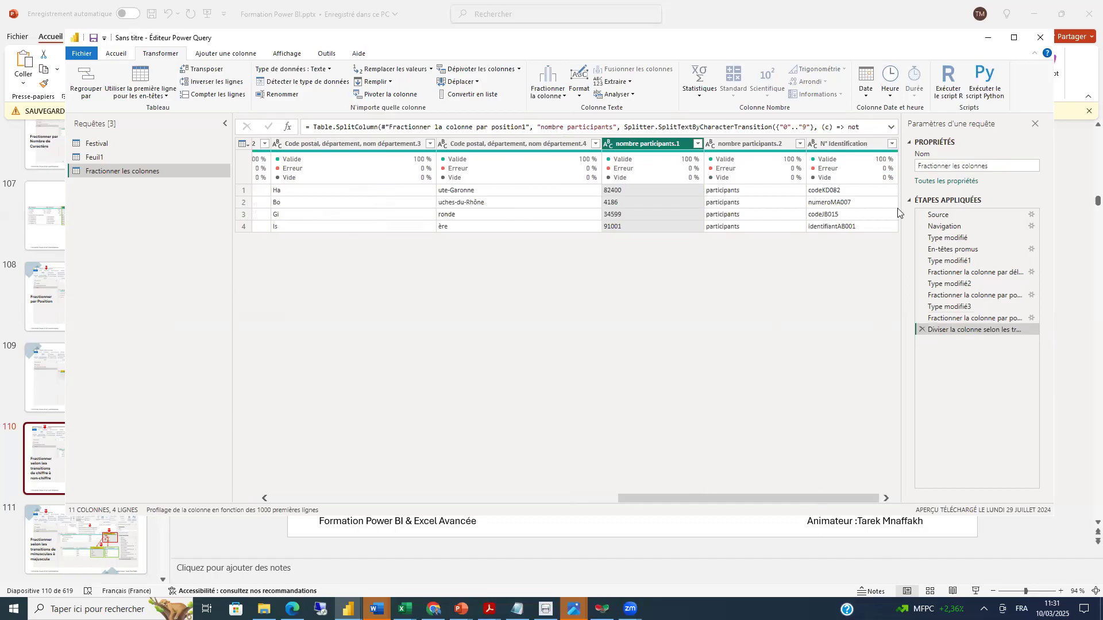
- Try splitting the N° Identification column by lowercase to uppercase transitions, and delete the resulting applied step
left_click(837, 143)
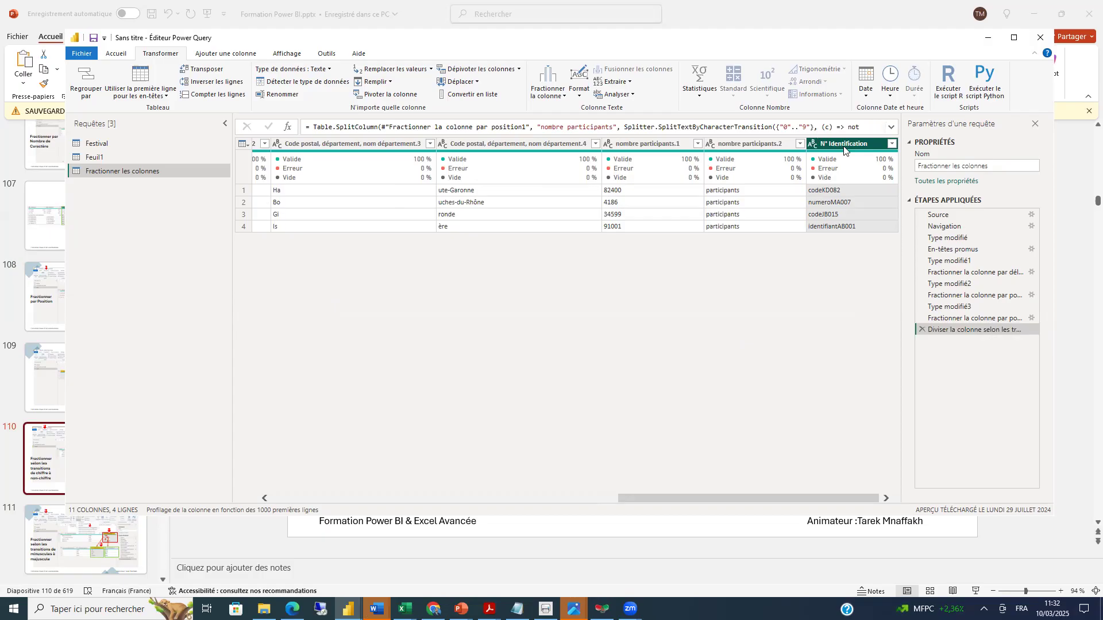
left_click(559, 97)
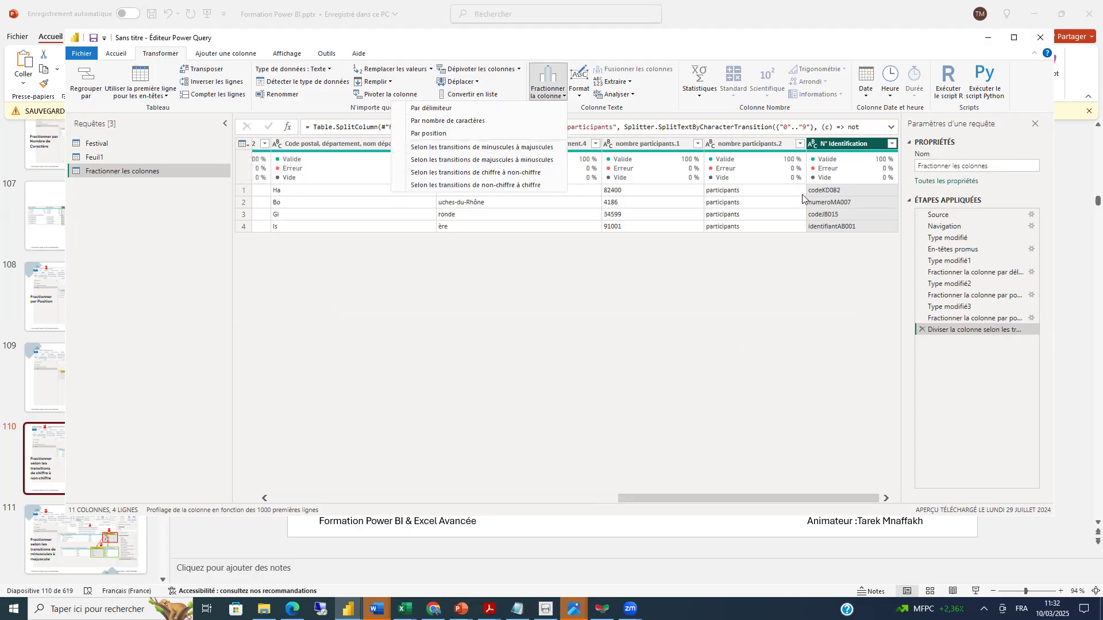
left_click(451, 148)
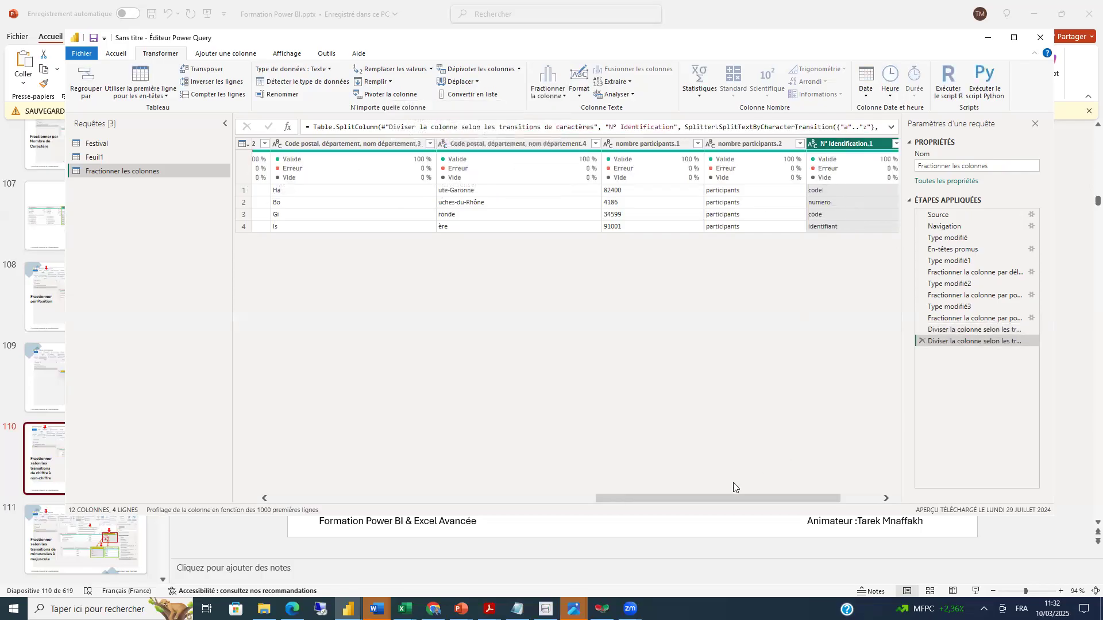
left_click_drag(734, 495, 831, 498)
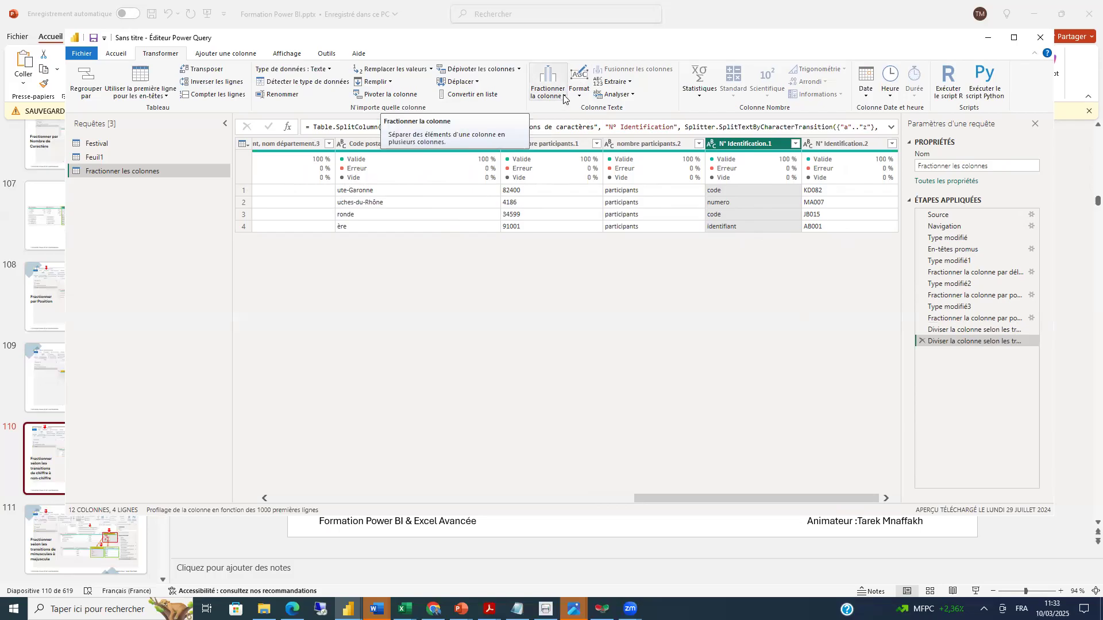
left_click(922, 341)
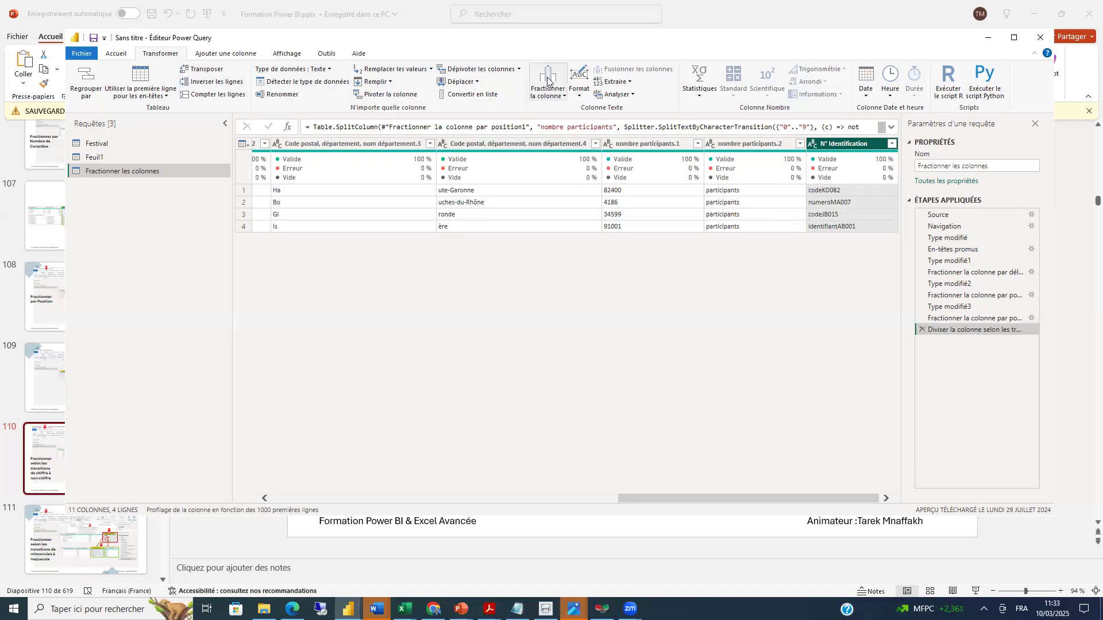
- Split the N° Identification column by lowercase to uppercase transitions
left_click(565, 97)
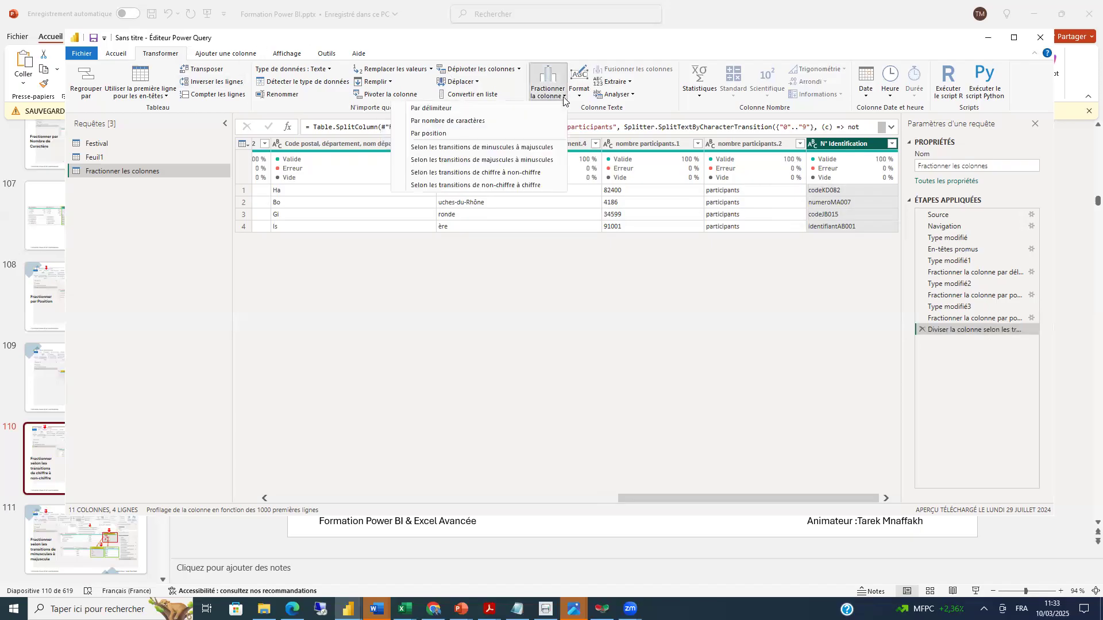
left_click(447, 148)
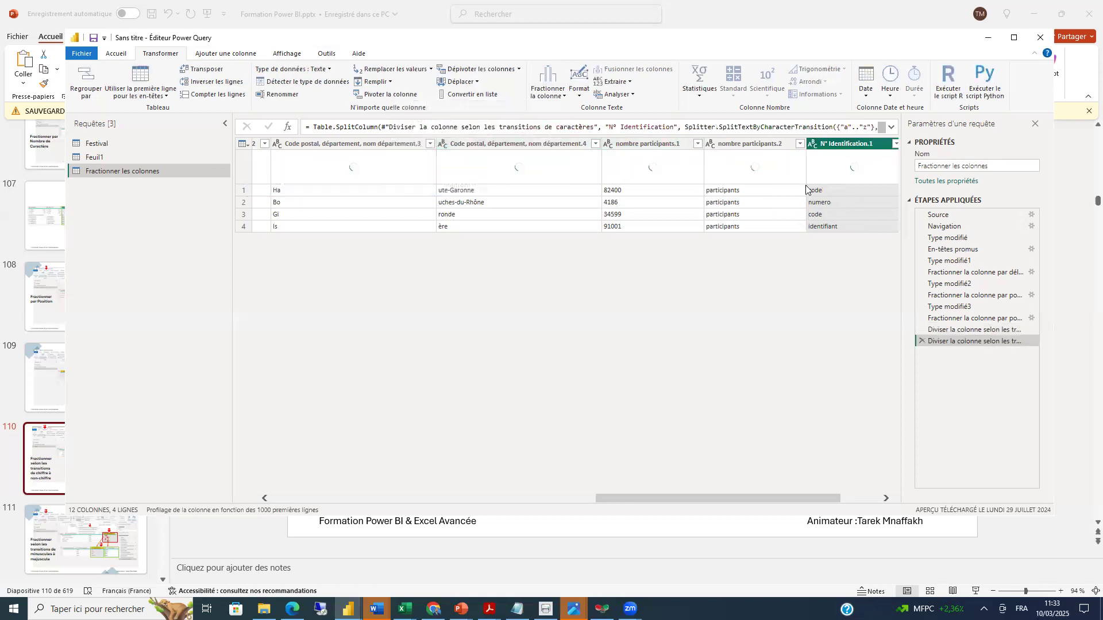
left_click_drag(711, 501, 806, 505)
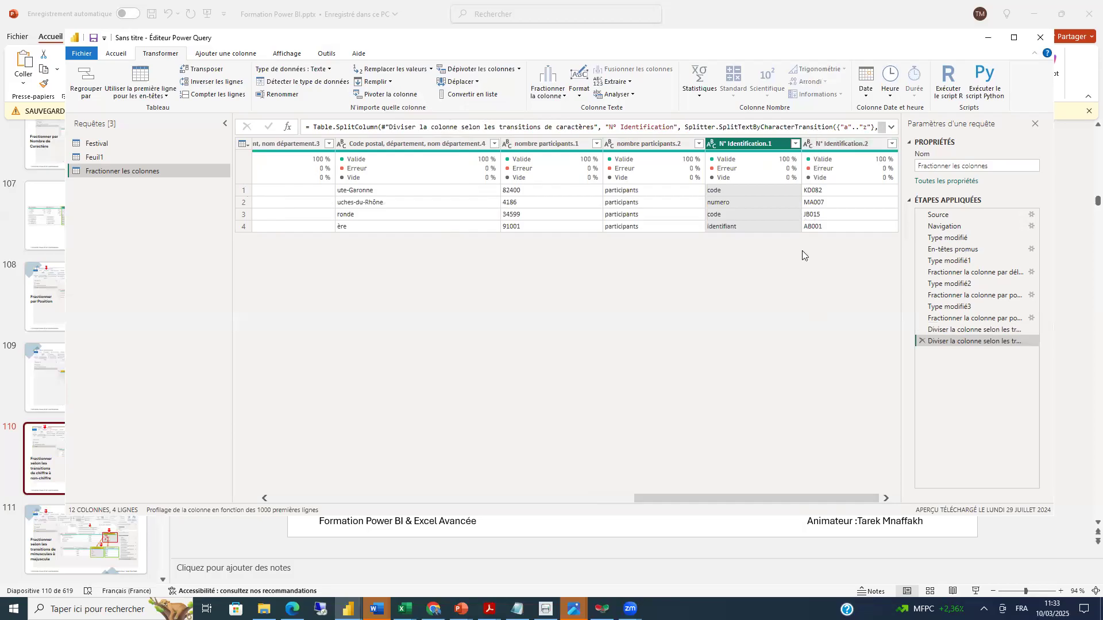
- Switch to the Formation Power BI.pptx presentation and show slides 111 to 113, from lowercase-uppercase splitting to changing text formats
left_click(462, 609)
left_click(600, 556)
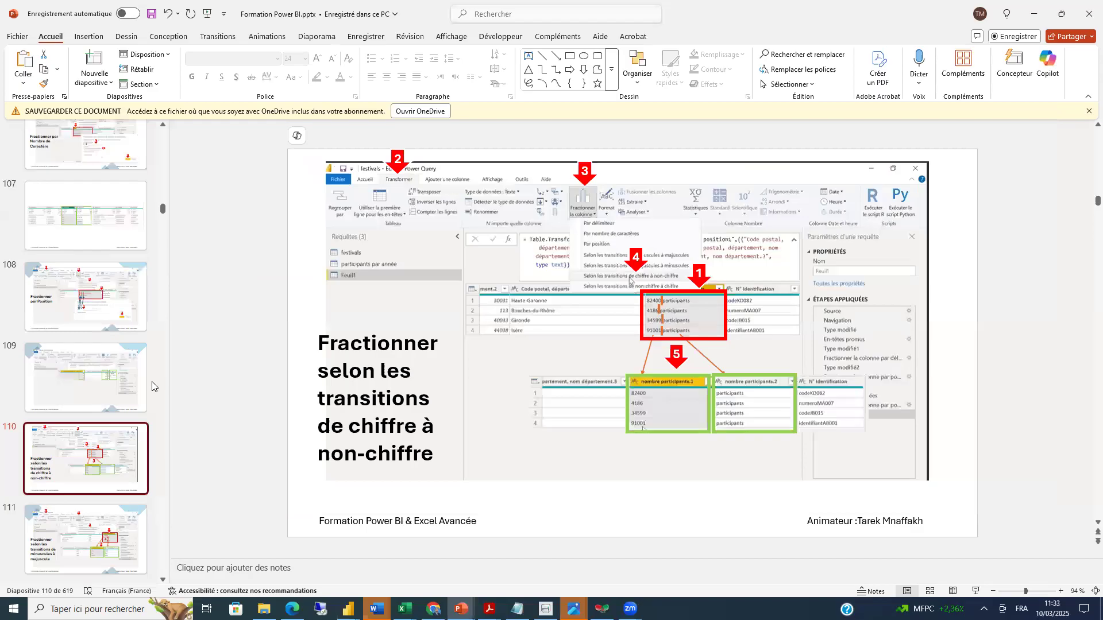
scroll(100, 524, "down", 1)
left_click(62, 486)
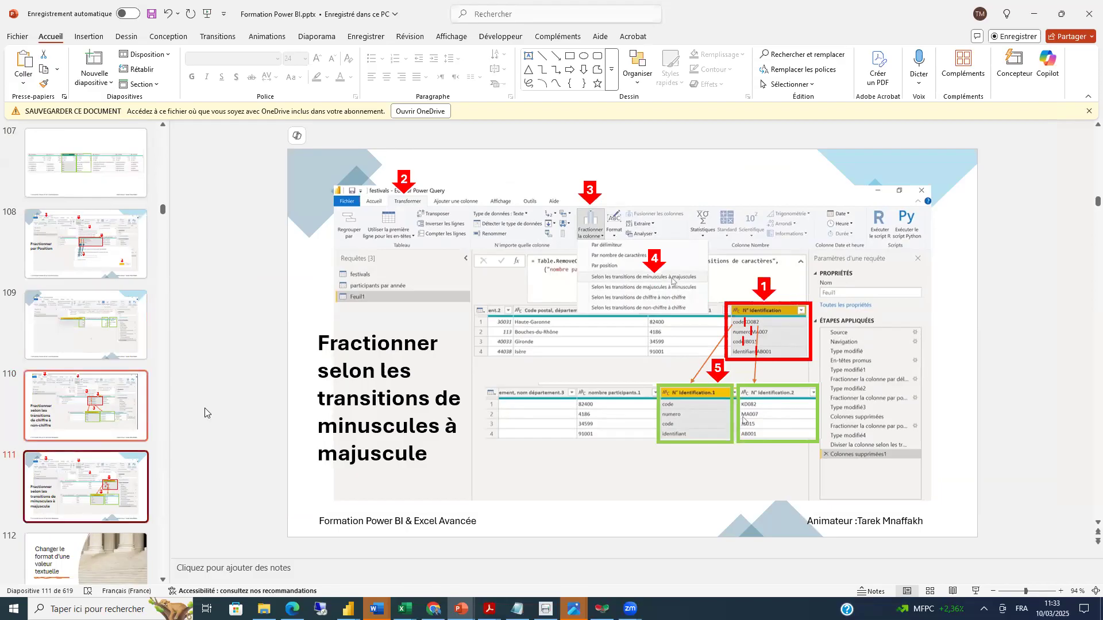
scroll(81, 513, "down", 2)
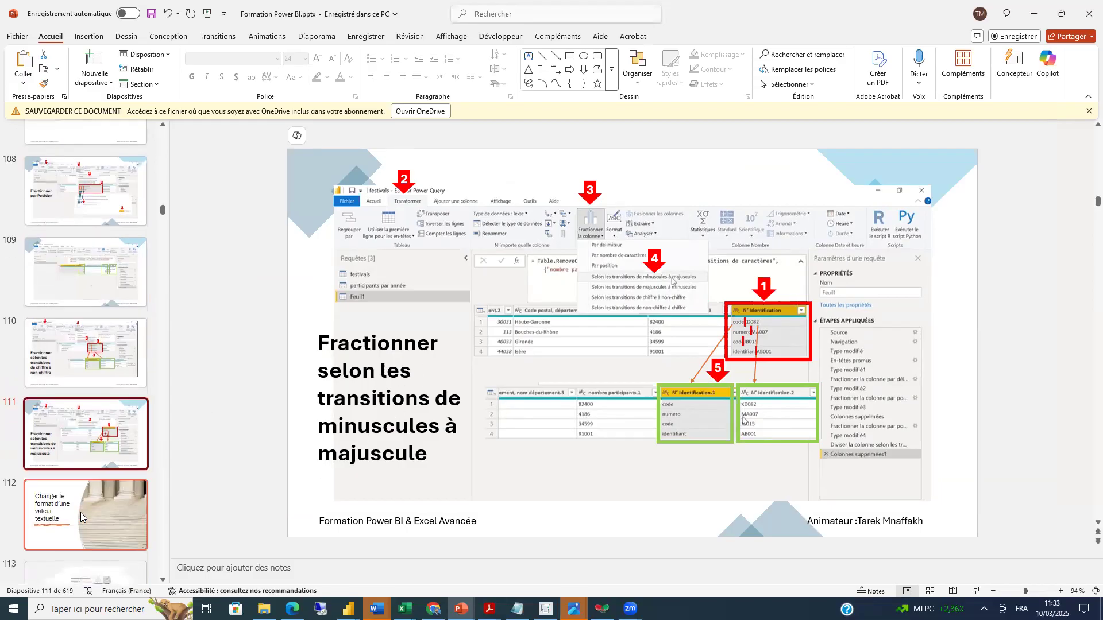
left_click(58, 469)
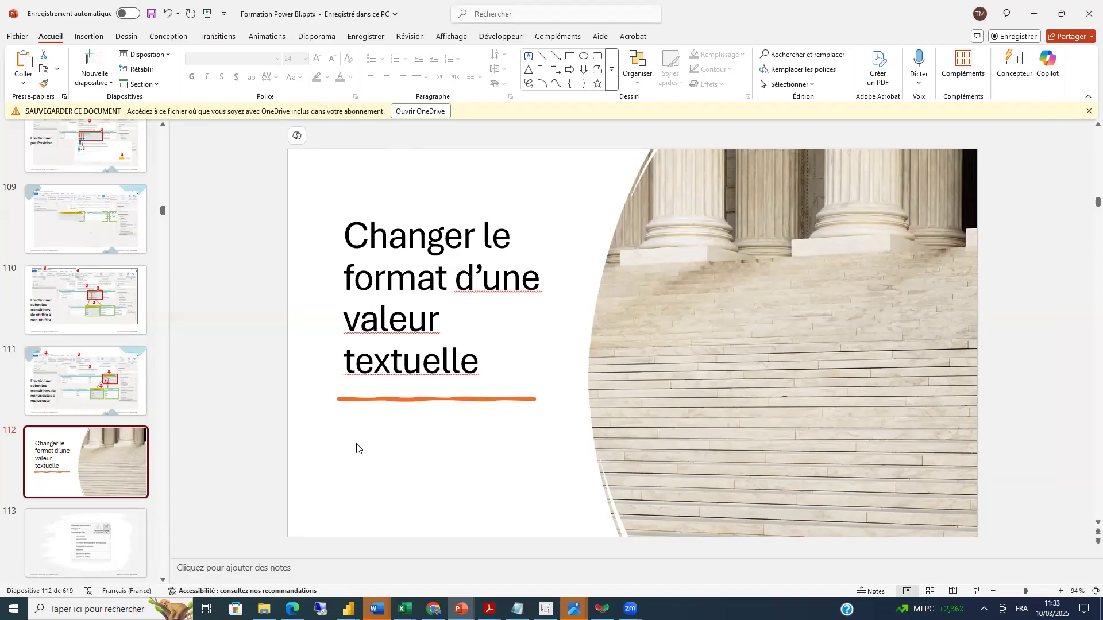
key("Page_Down")
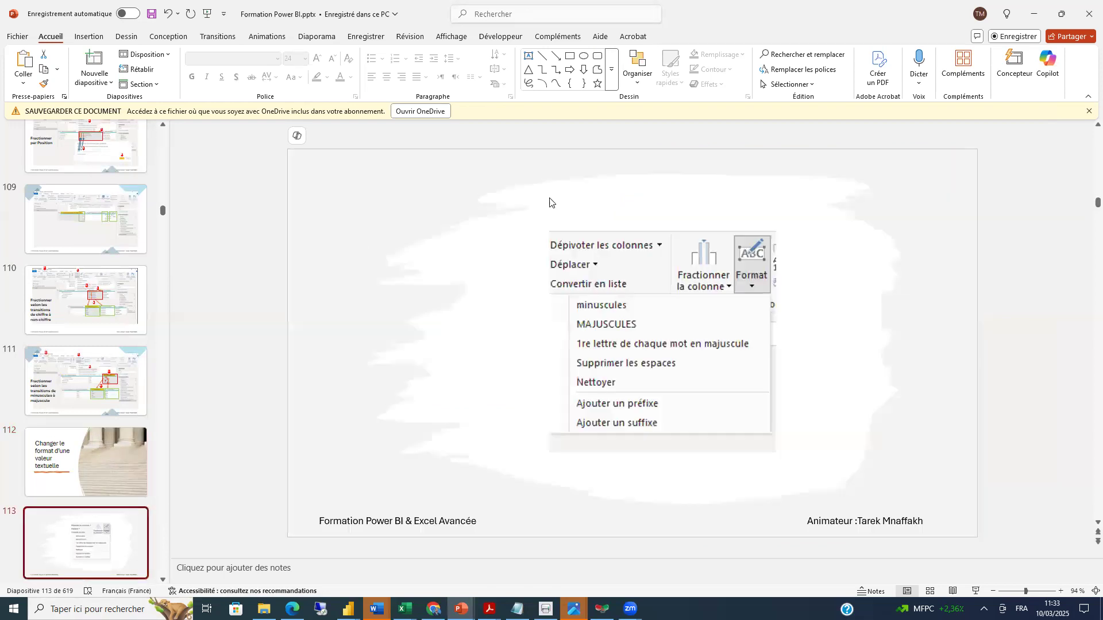
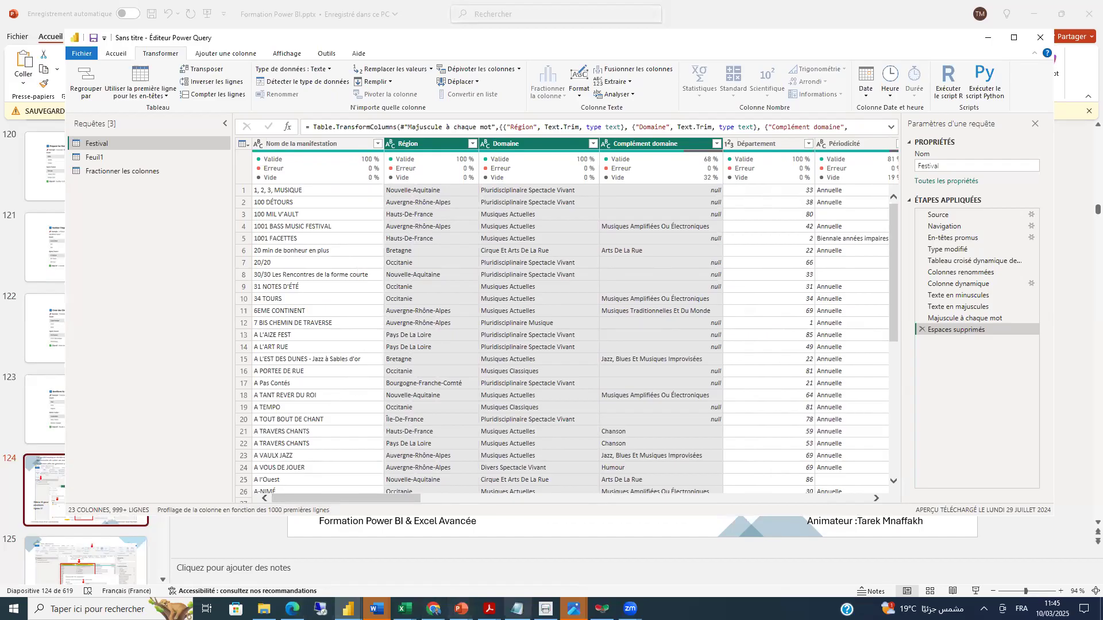
- Show slide 124 of Formation Power BI.pptx about repeated ID codes, and return to the Power Query Editor
left_click(461, 609)
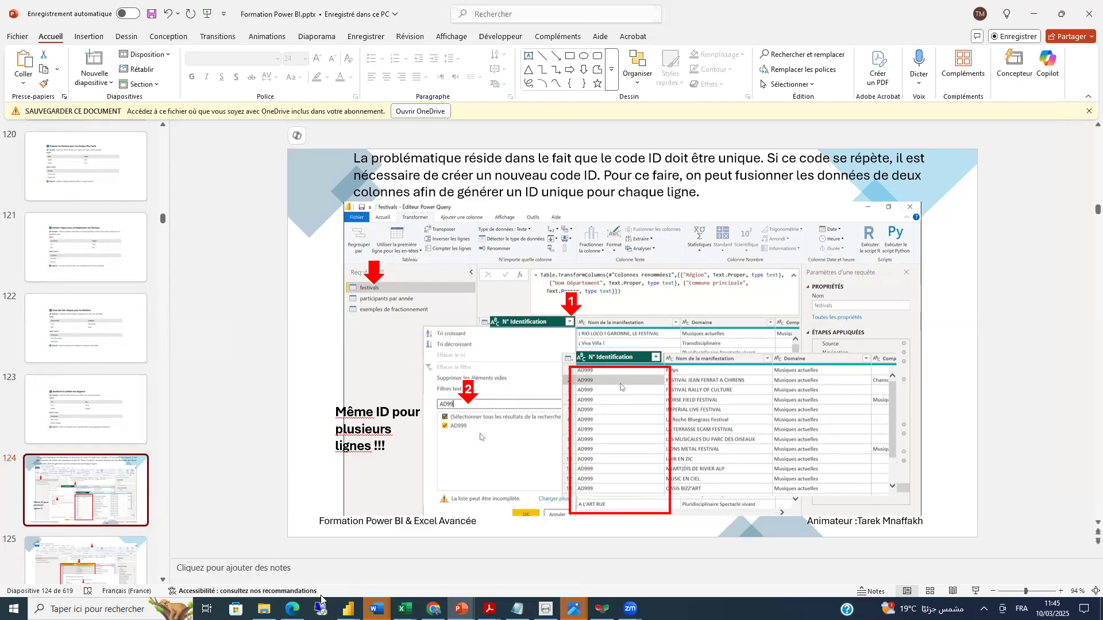
left_click(348, 609)
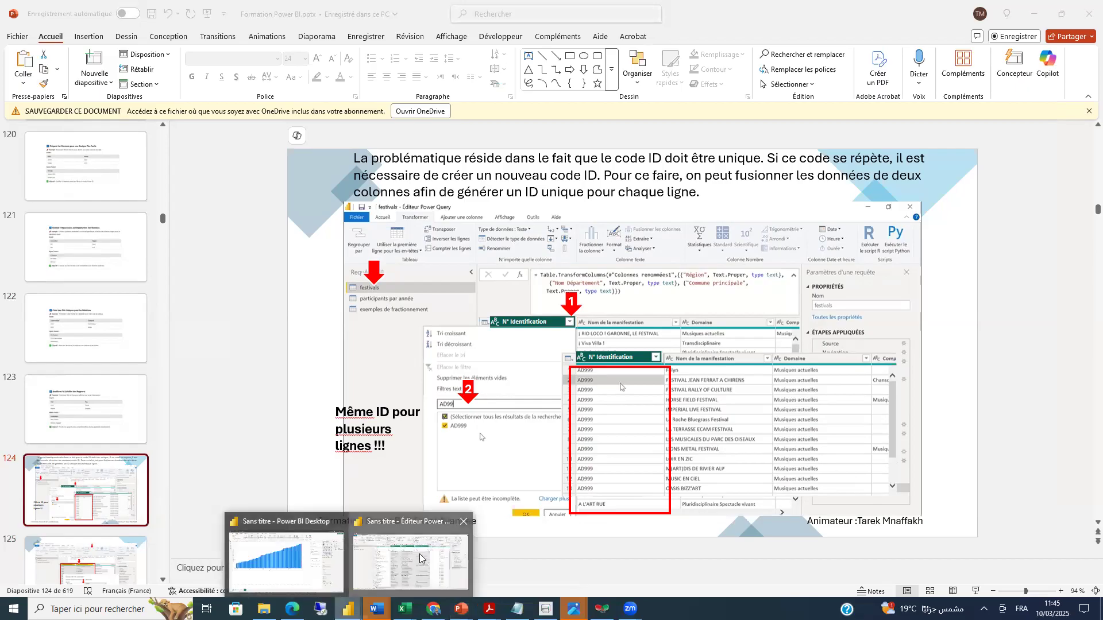
left_click(410, 560)
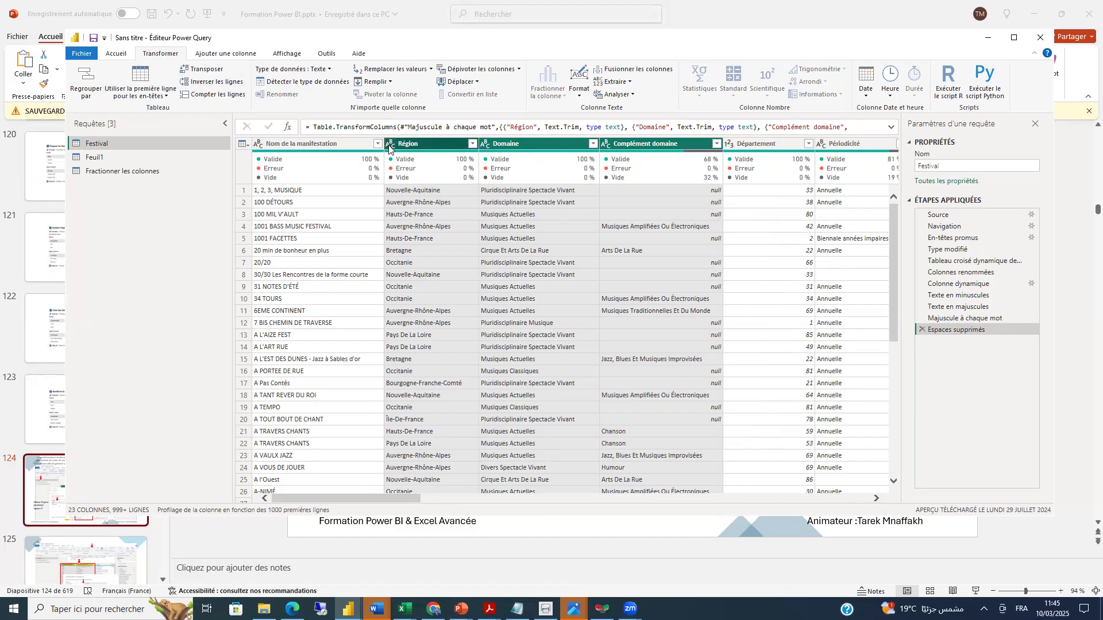
left_click(113, 55)
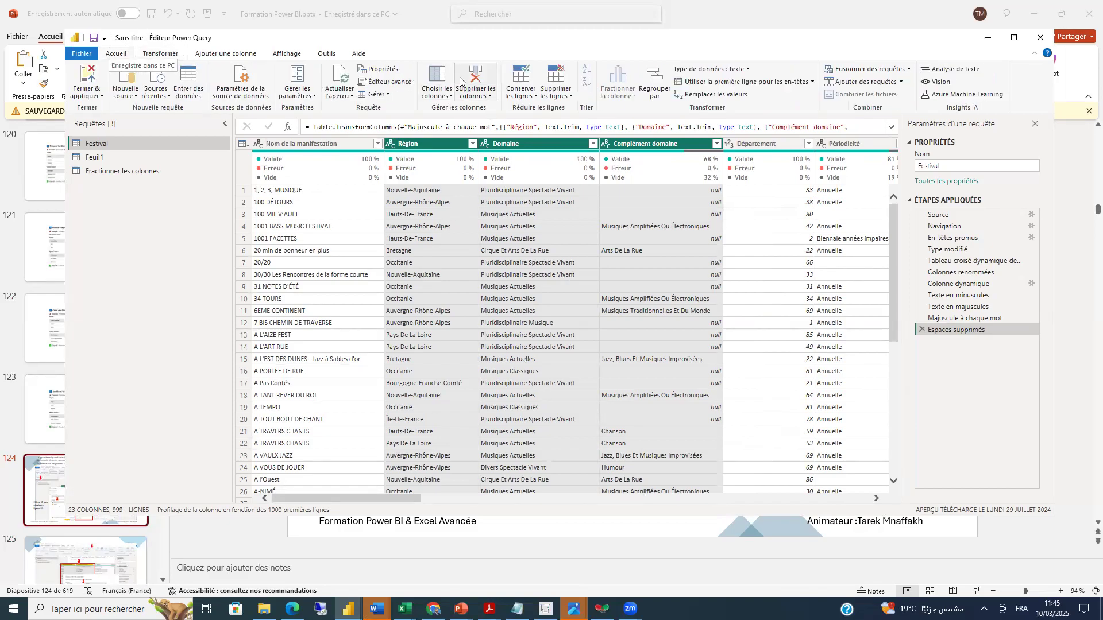
left_click(450, 96)
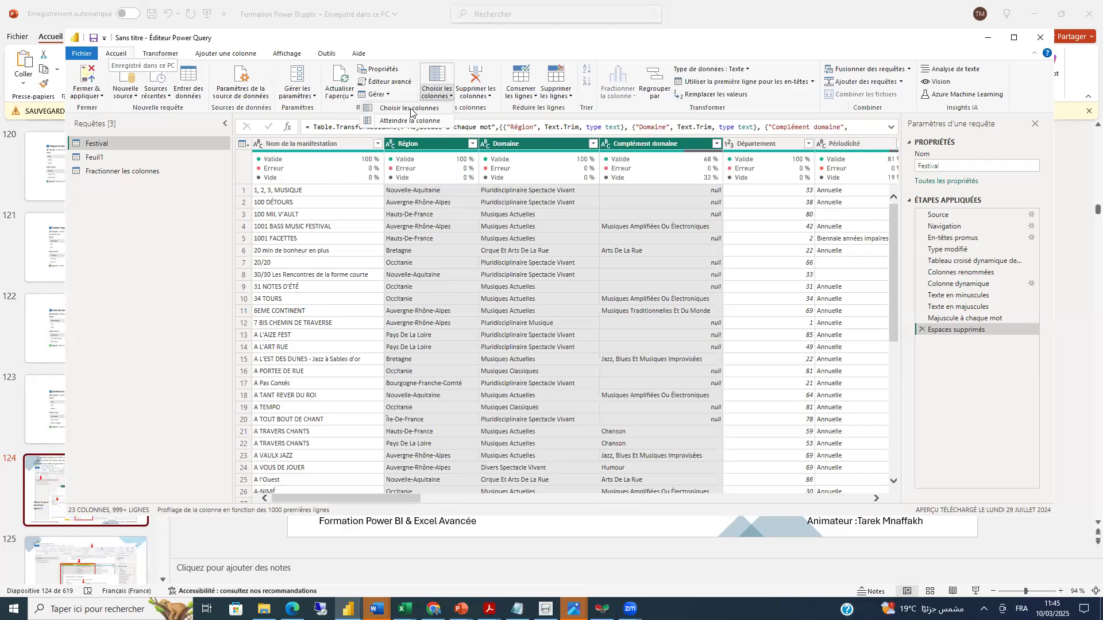
left_click(395, 121)
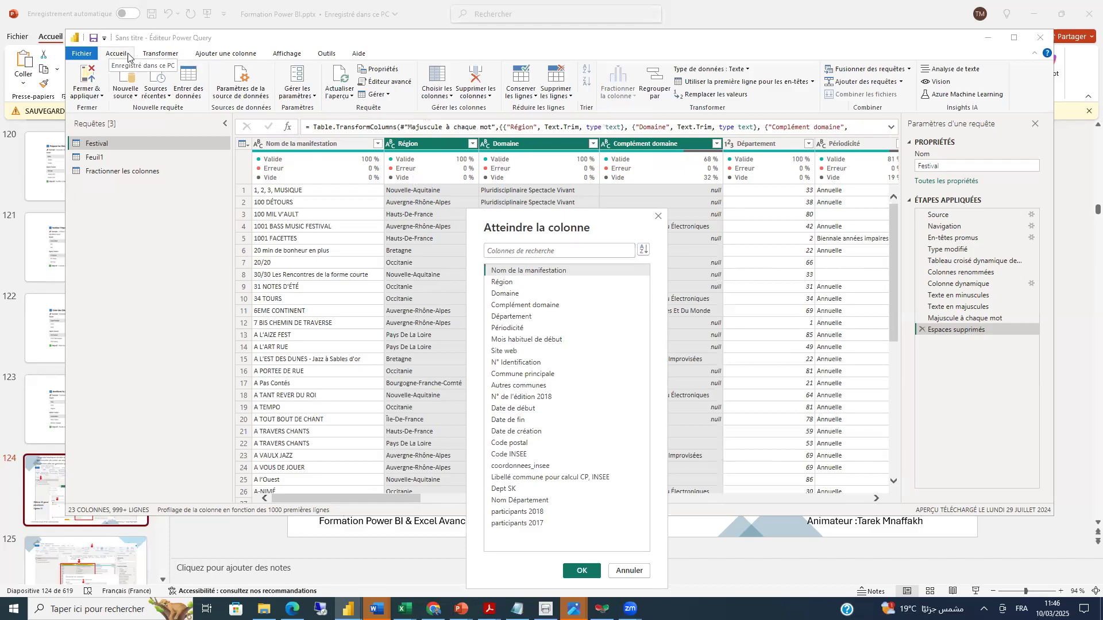
left_click(659, 219)
- Go to the N° Identification column by searching for "id", and move it to the first position of the Festival table
left_click(452, 97)
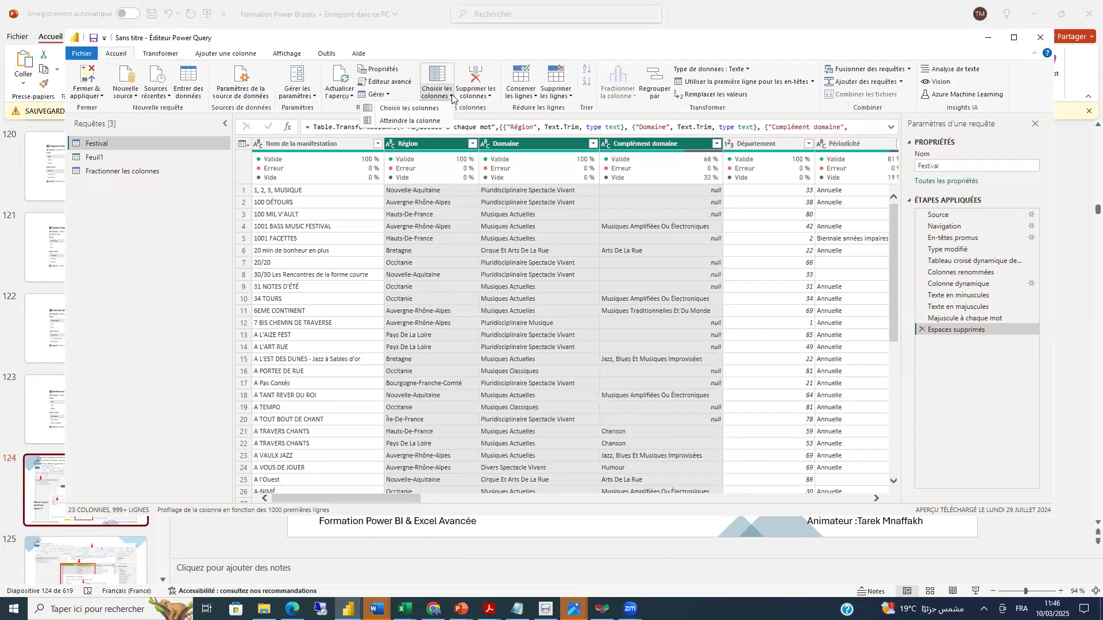
left_click(394, 122)
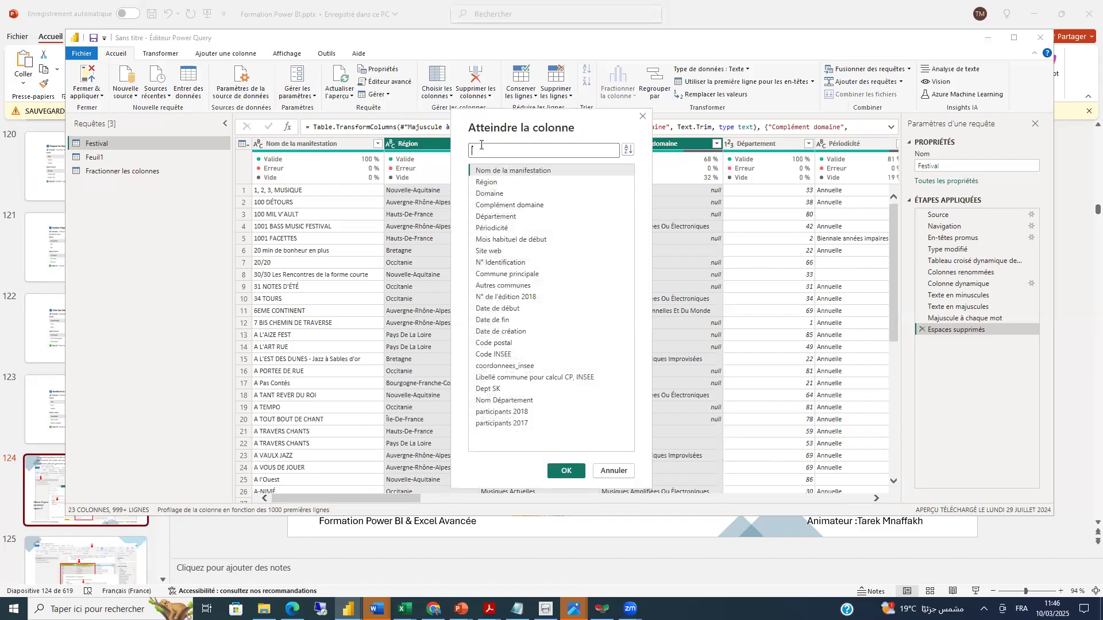
type("ident")
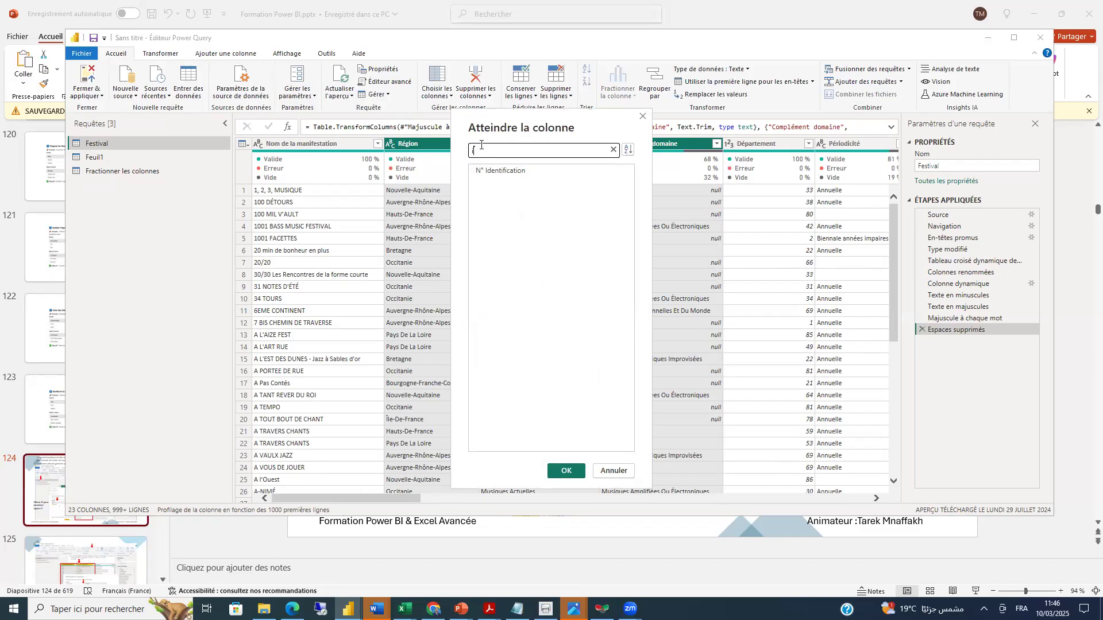
type("id")
left_click(504, 173)
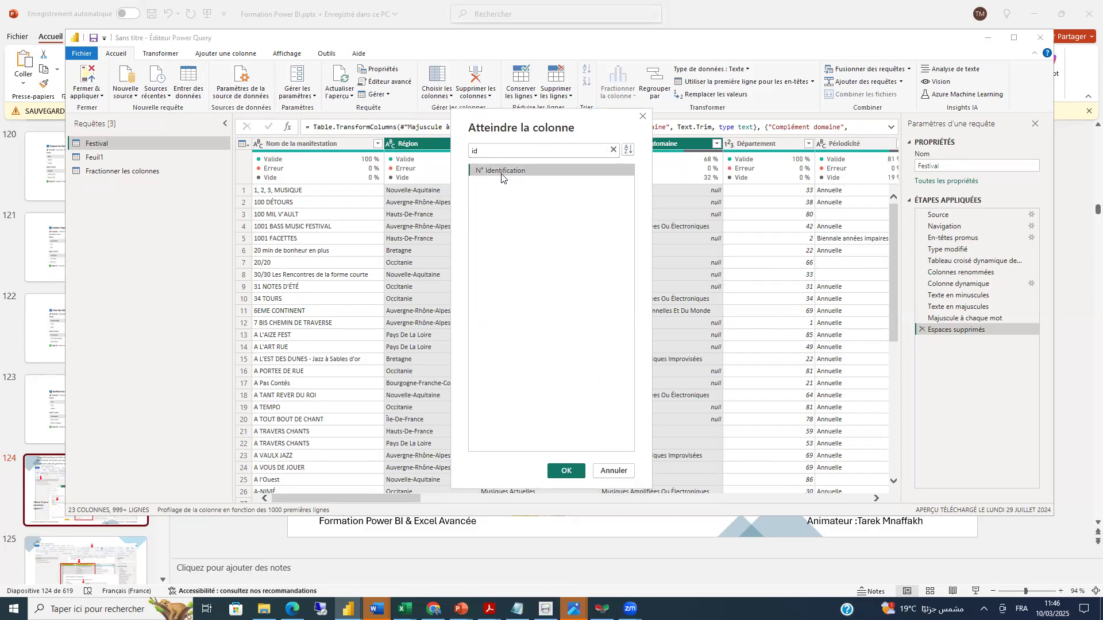
left_click(565, 471)
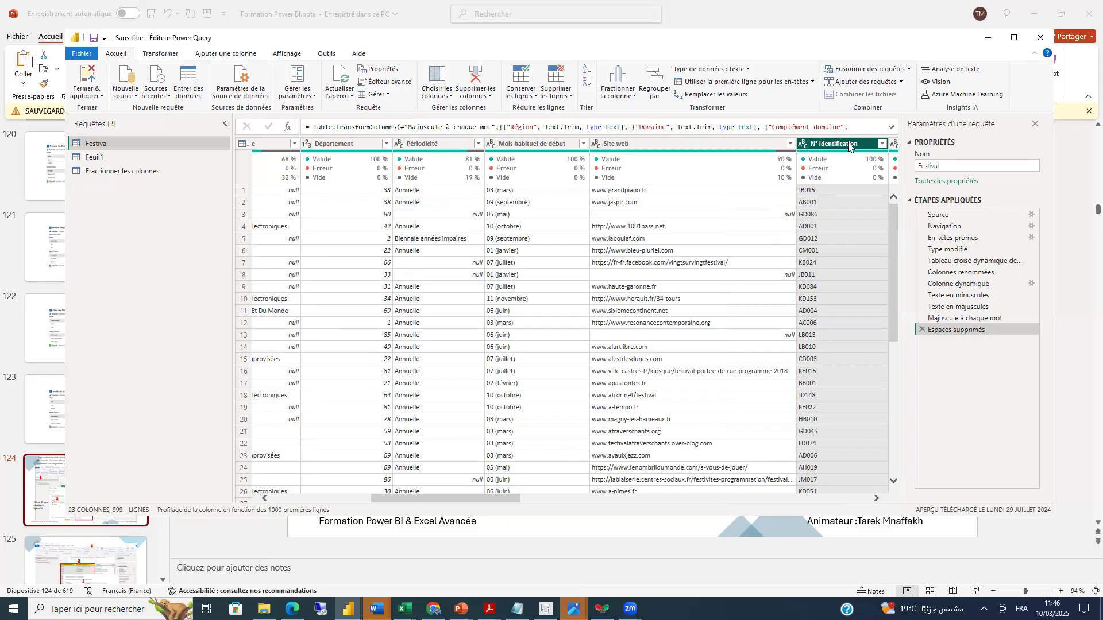
left_click_drag(857, 146, 240, 135)
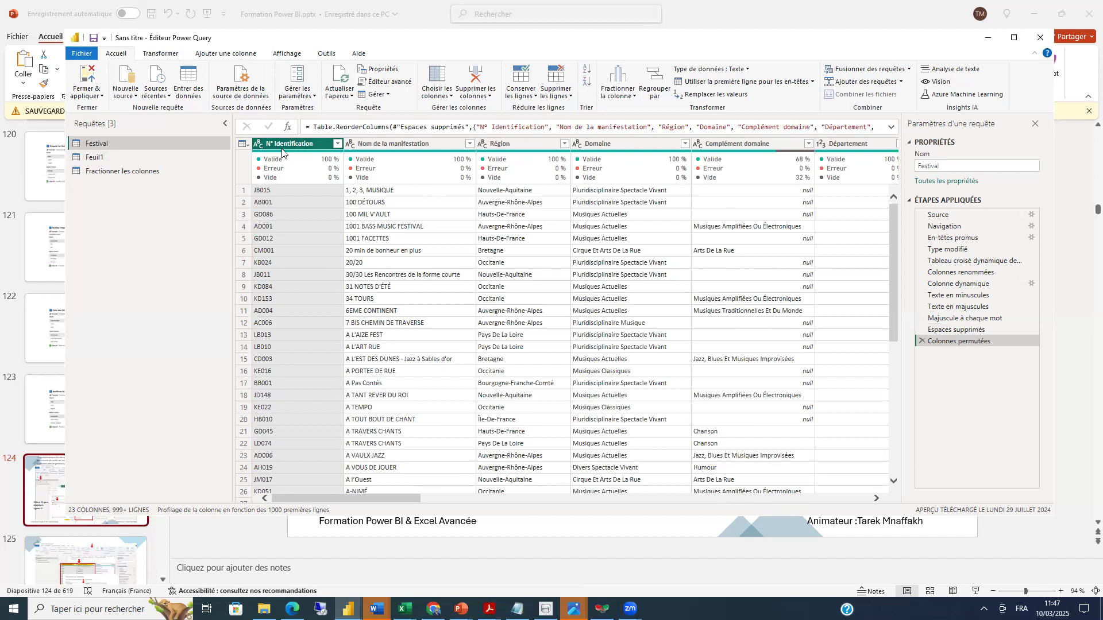
- Filter the N° Identification column to the code AD999 to examine its rows, and clear the filter
left_click(338, 144)
left_click(185, 248)
type("ad999")
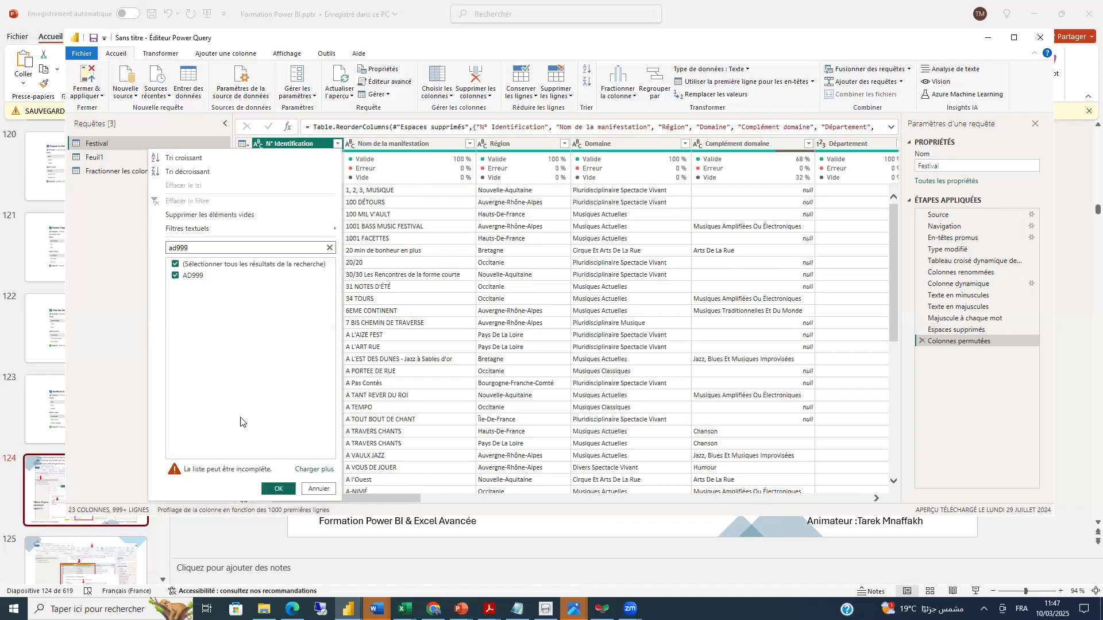
key("Return")
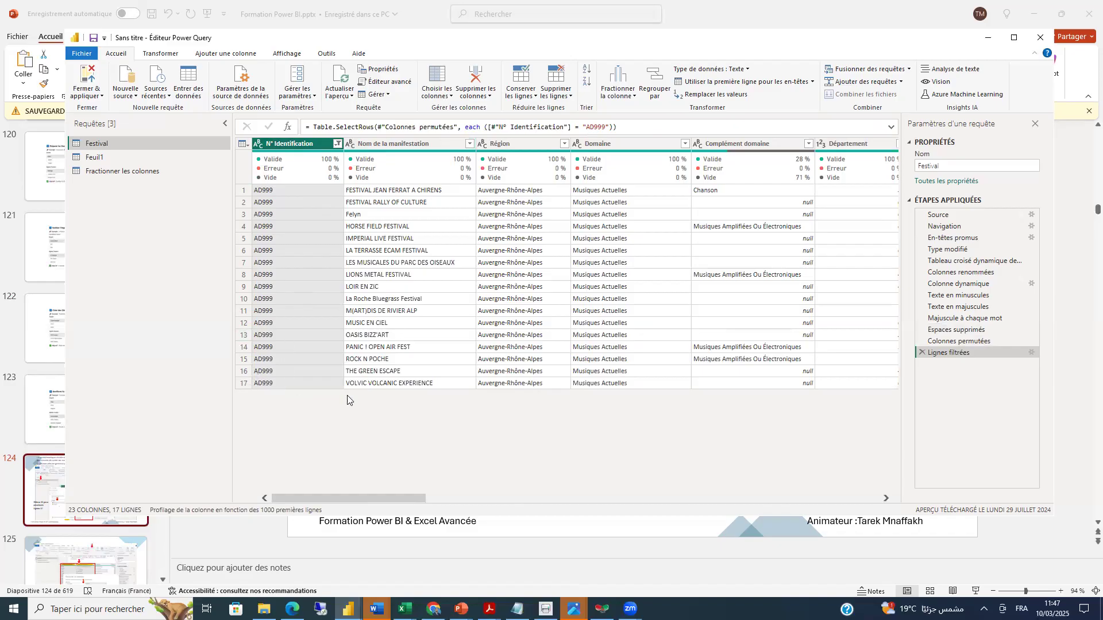
left_click(337, 144)
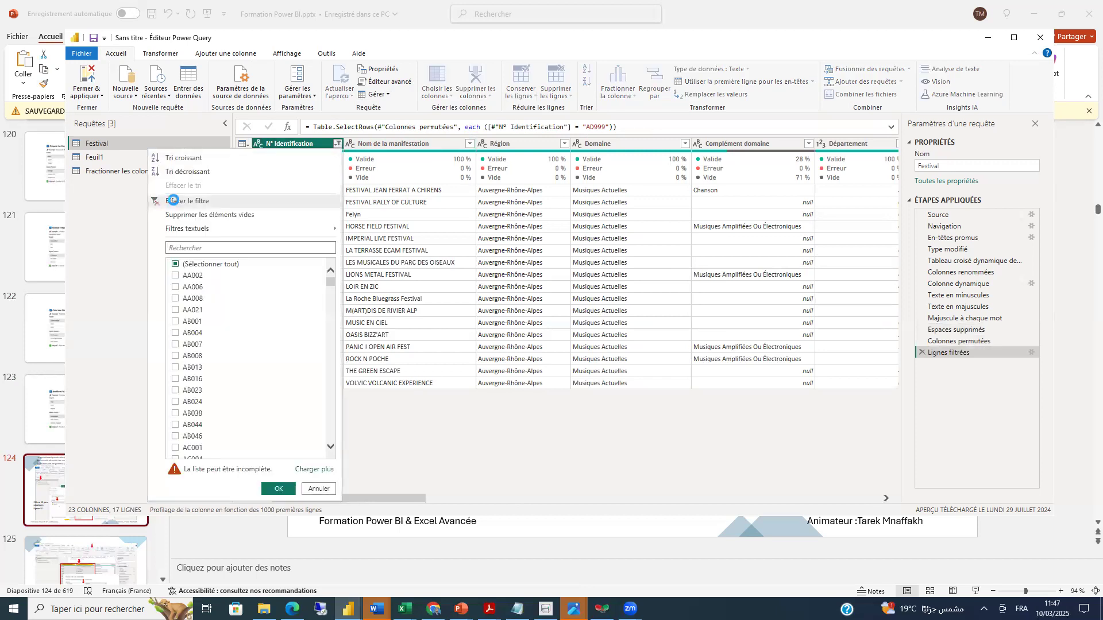
left_click(190, 203)
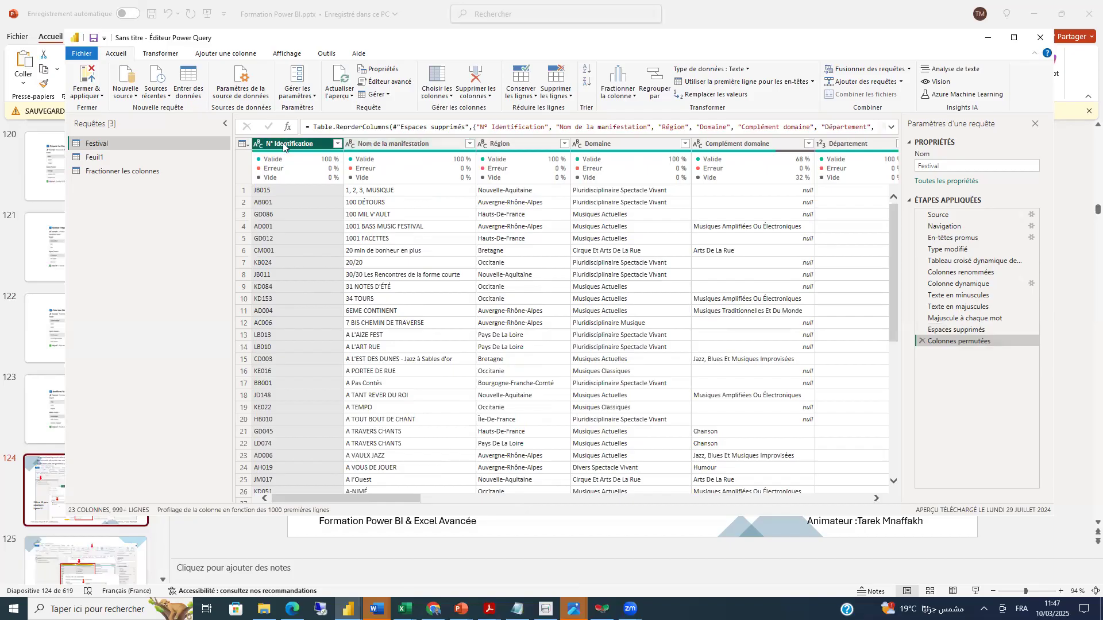
- Merge the N° Identification and Nom de la manifestation columns as ID with the custom separator "--", and delete that applied step
left_click(373, 144, "ctrl")
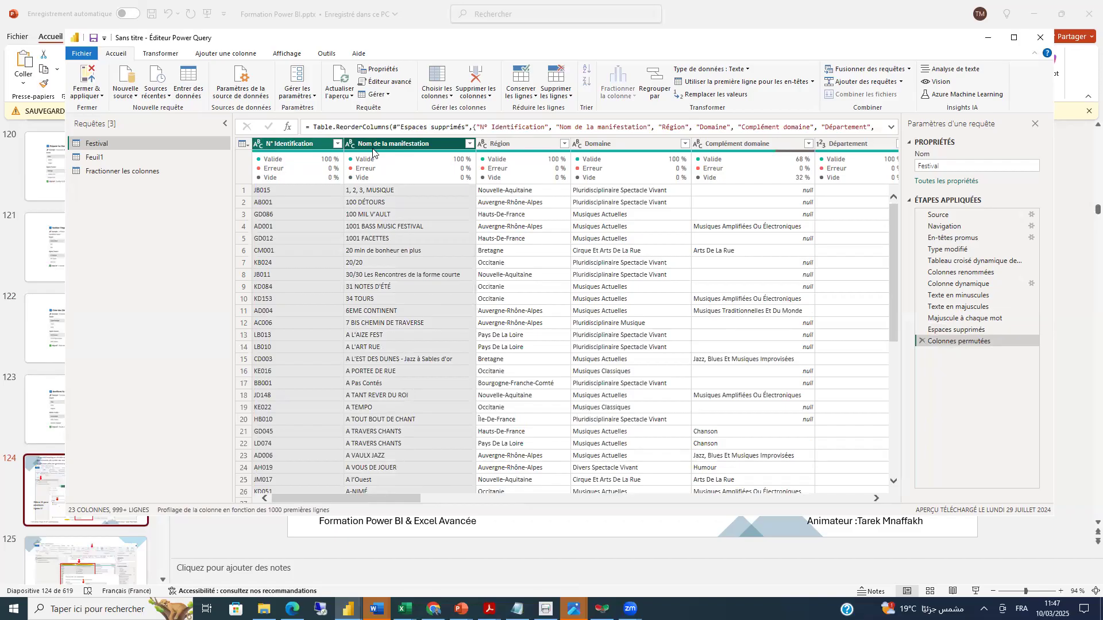
left_click(160, 53)
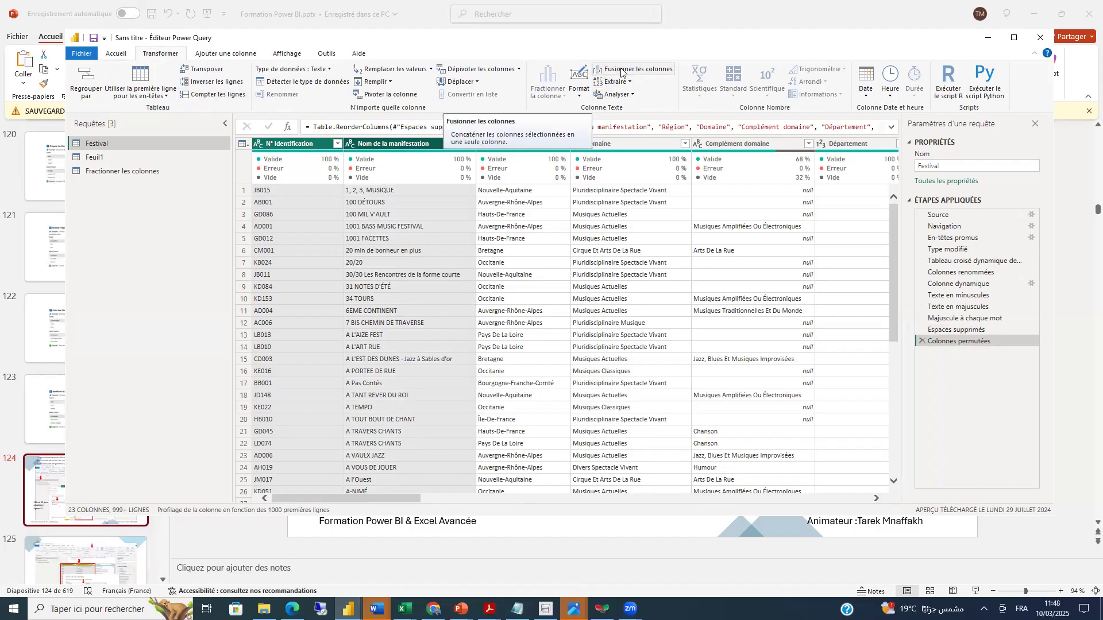
left_click(637, 74)
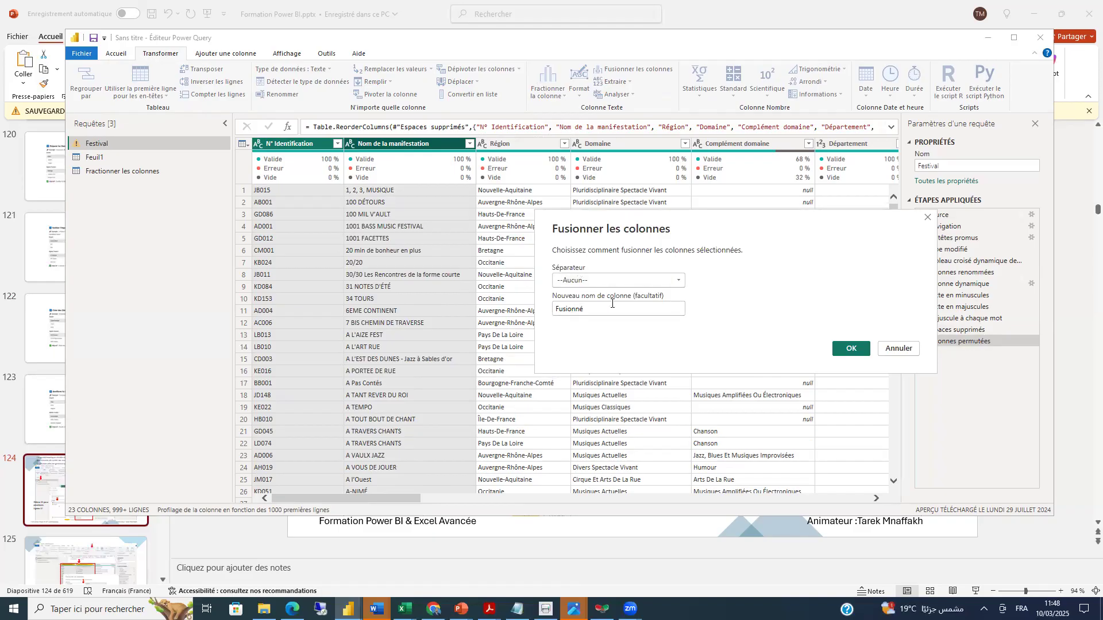
double_click(573, 306)
type("ID")
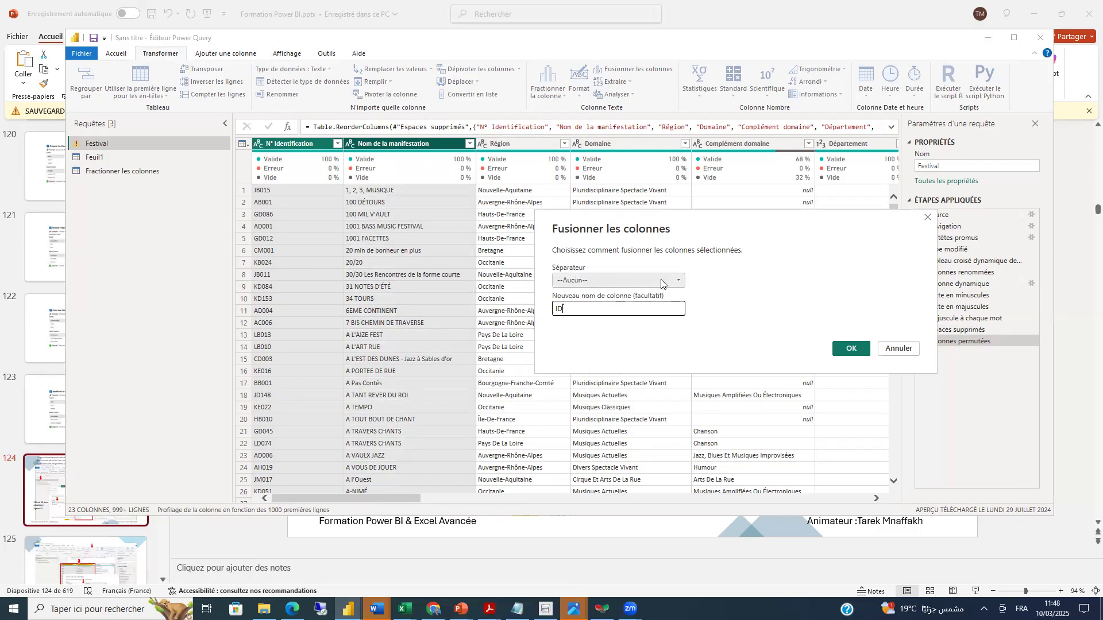
left_click(679, 282)
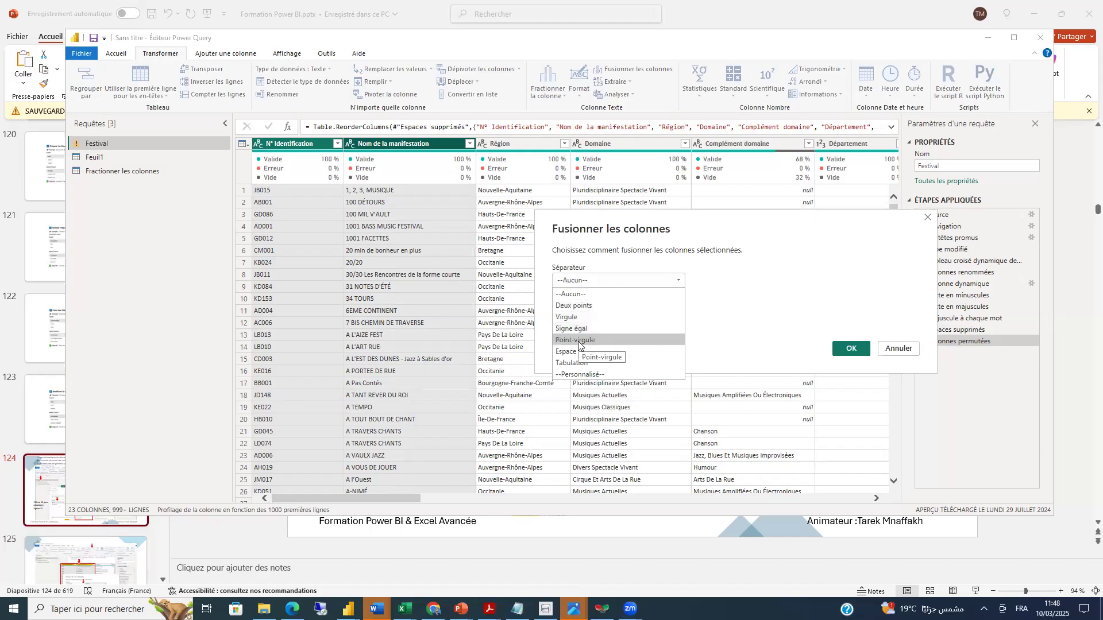
left_click(574, 375)
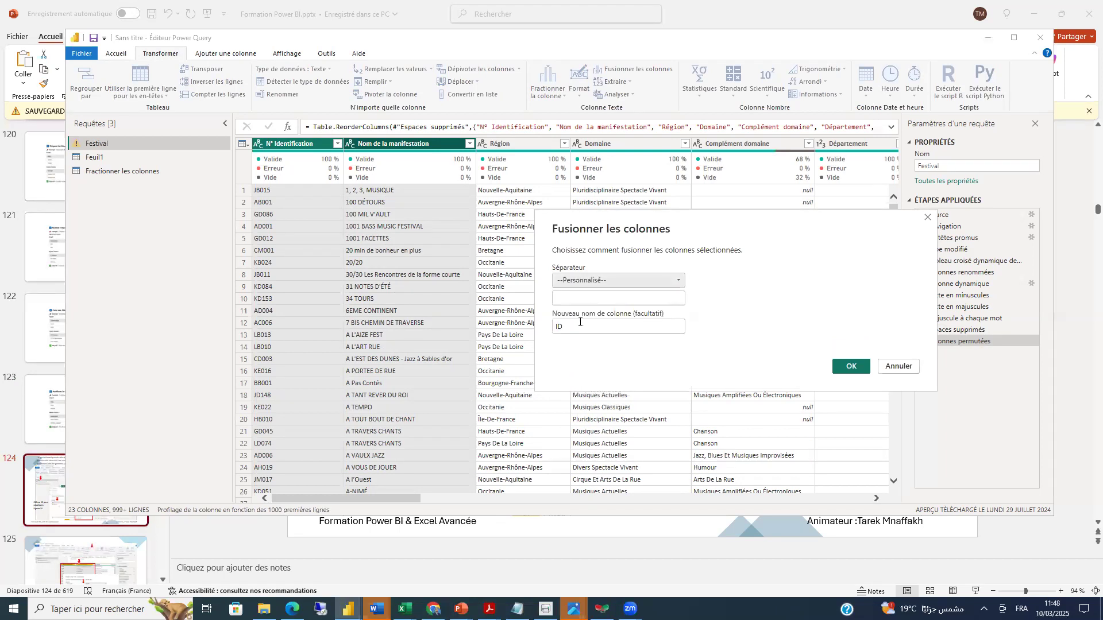
left_click(566, 301)
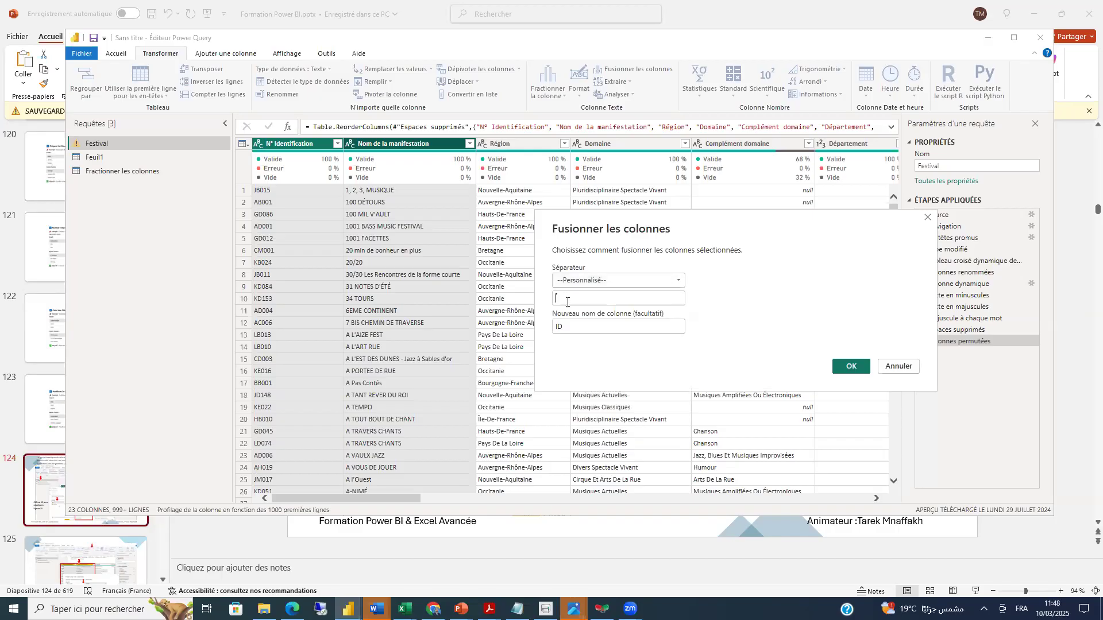
type("--")
left_click(852, 367)
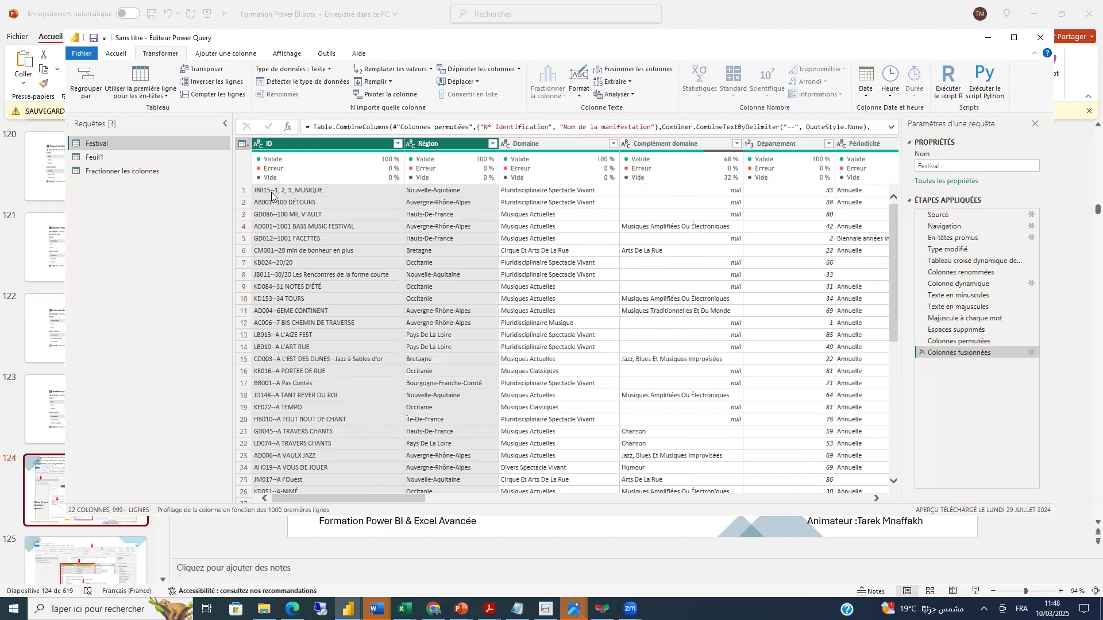
left_click(922, 353)
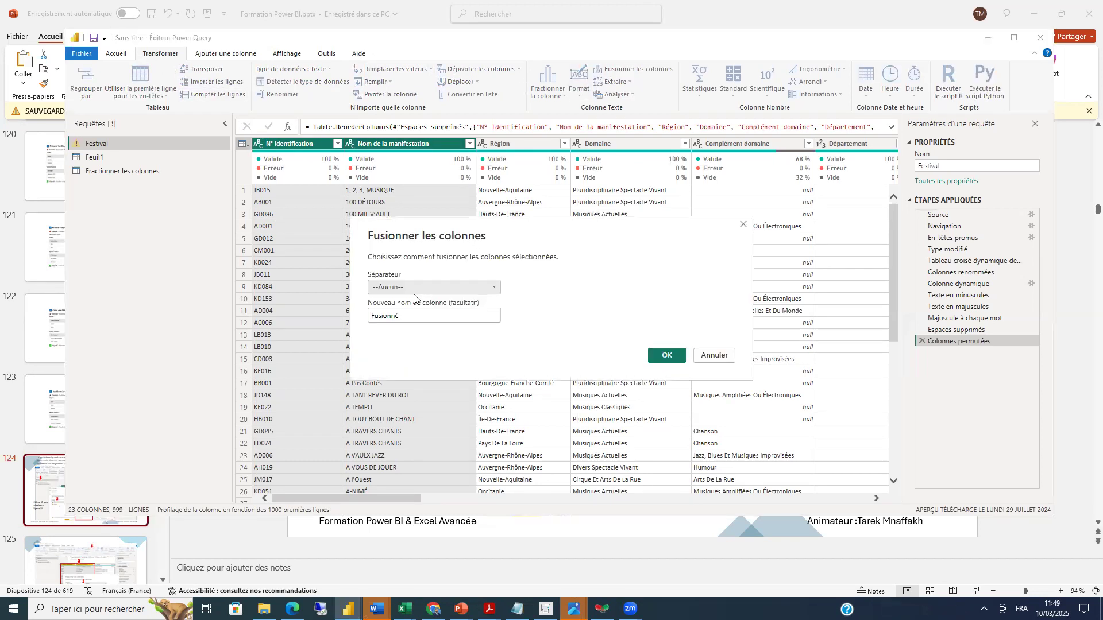
- Merge the N° Identification and Nom de la manifestation columns into a column named ID with the custom separator "-------"
left_click(493, 287)
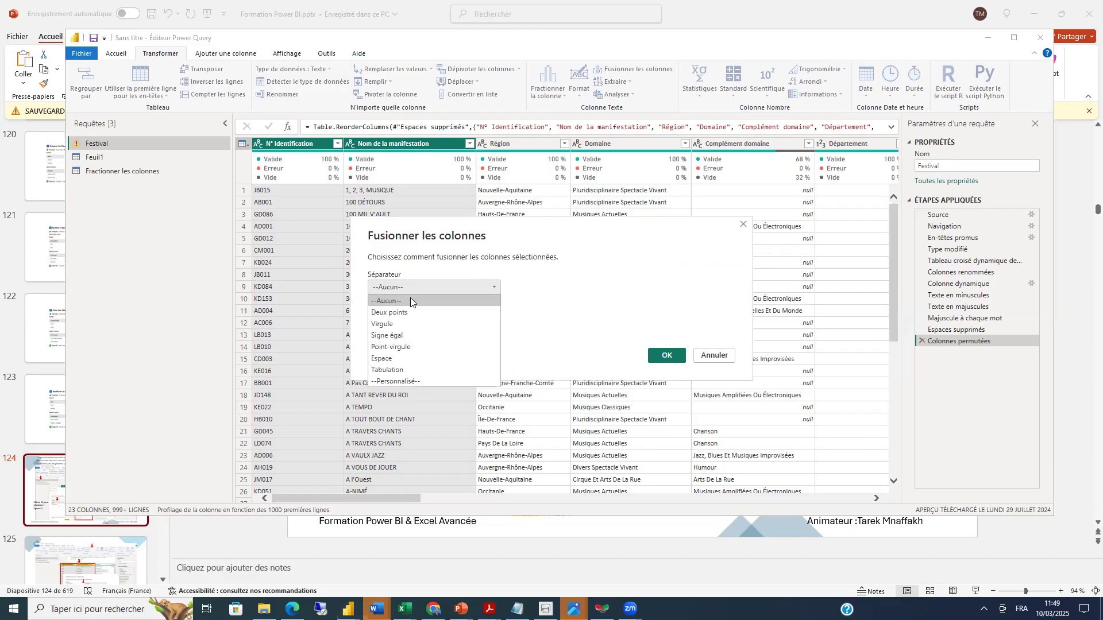
left_click(389, 382)
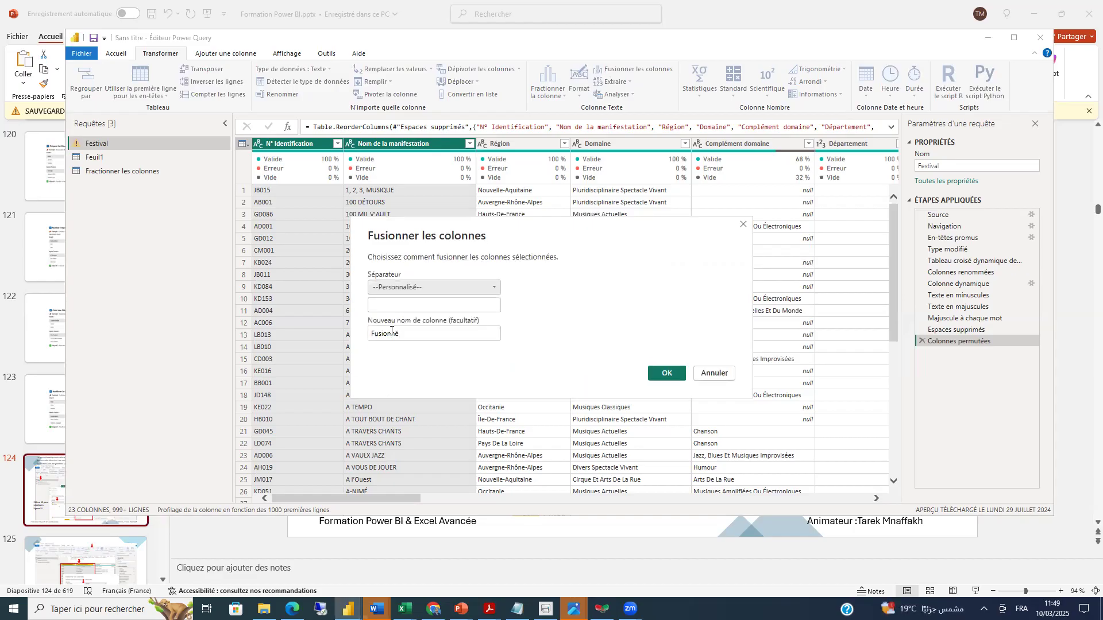
left_click(385, 306)
type("-------")
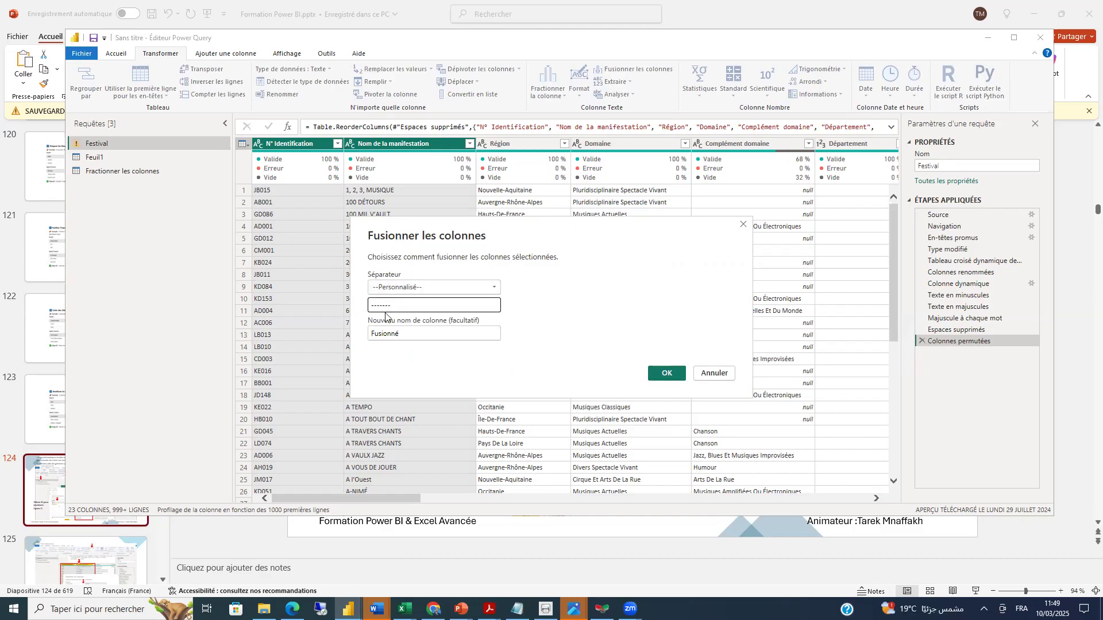
key("Tab")
type("l")
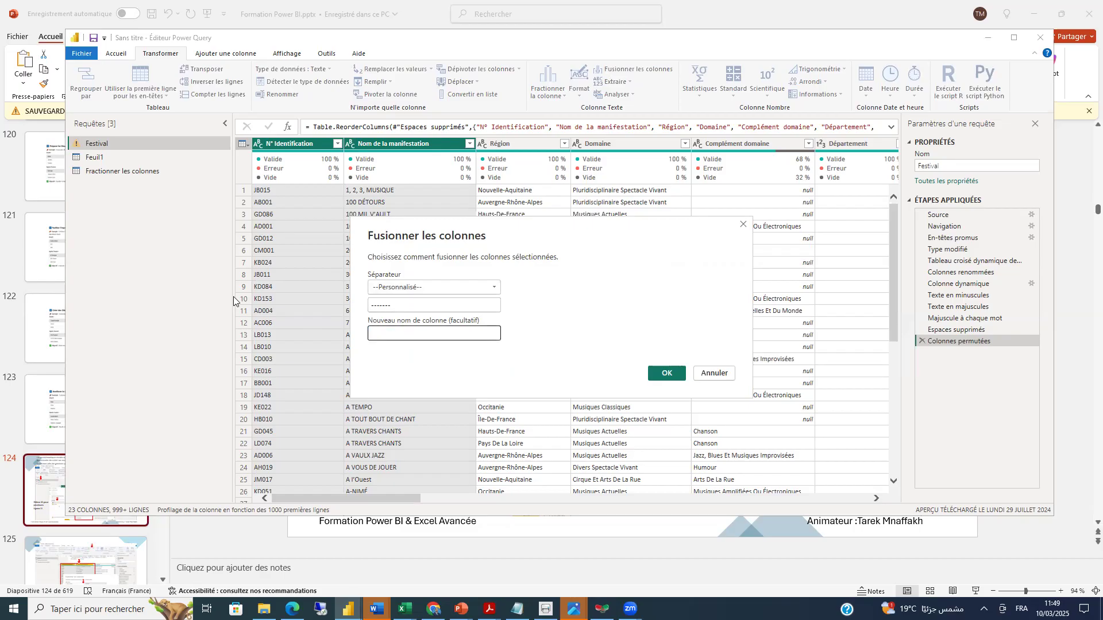
left_click(665, 373)
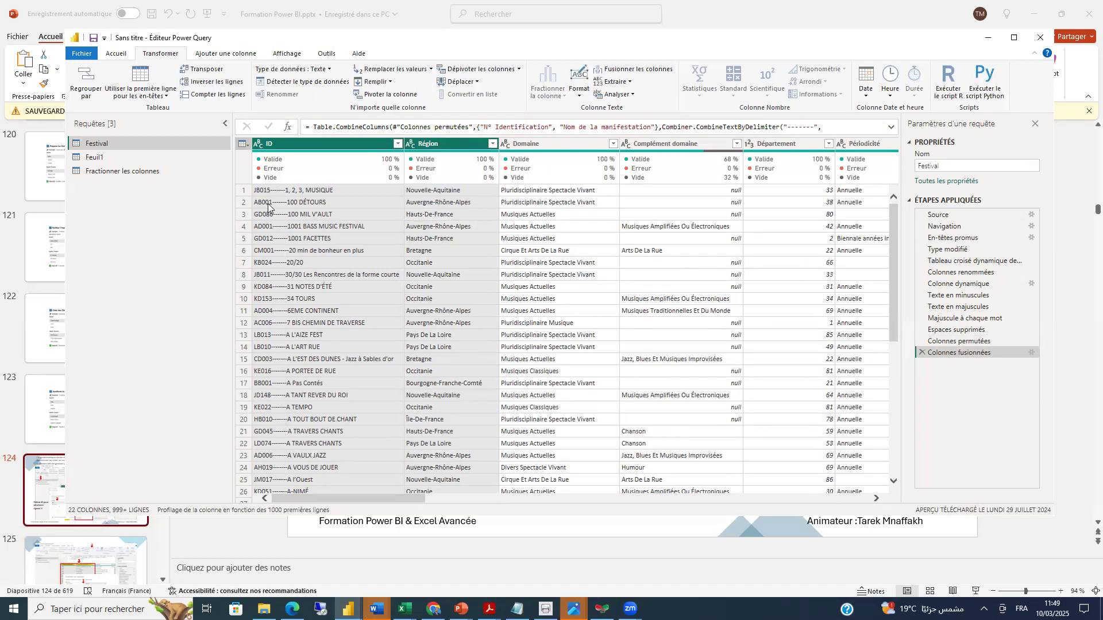
- Look through the merged ID column of the Festival table, and filter it to the values matching AD99
scroll(274, 330, "down", 7)
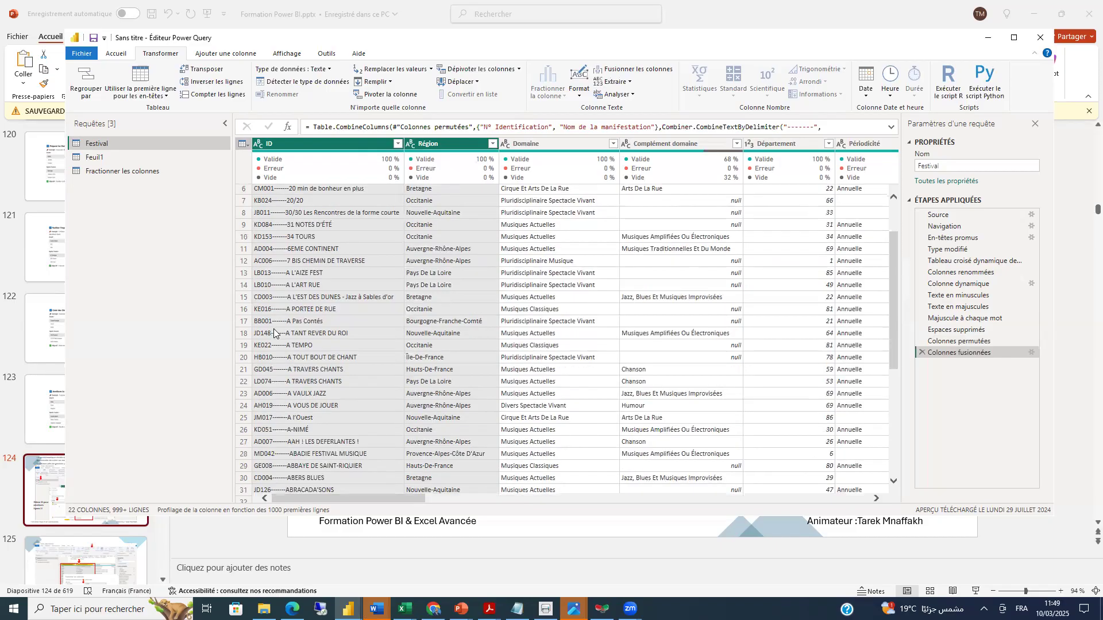
scroll(274, 331, "down", 11)
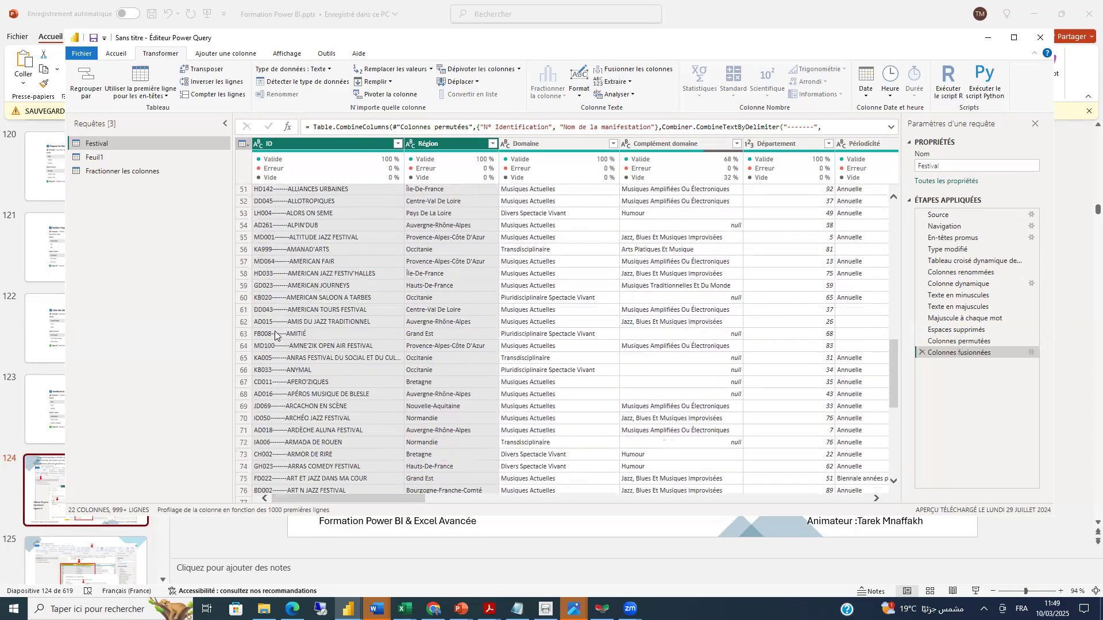
scroll(275, 333, "up", 18)
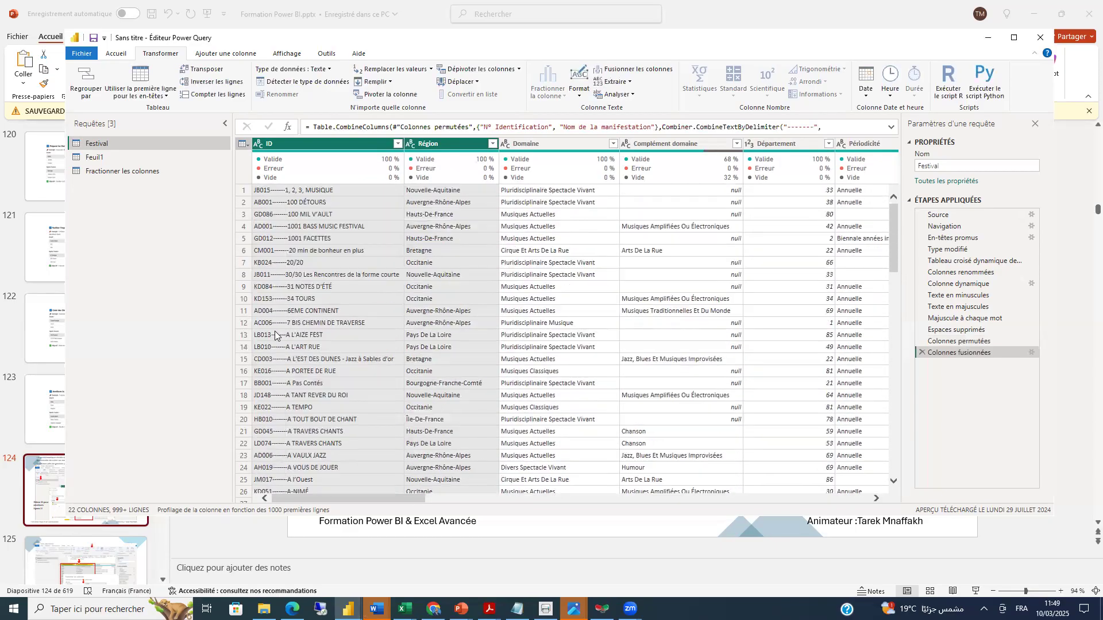
left_click(398, 144)
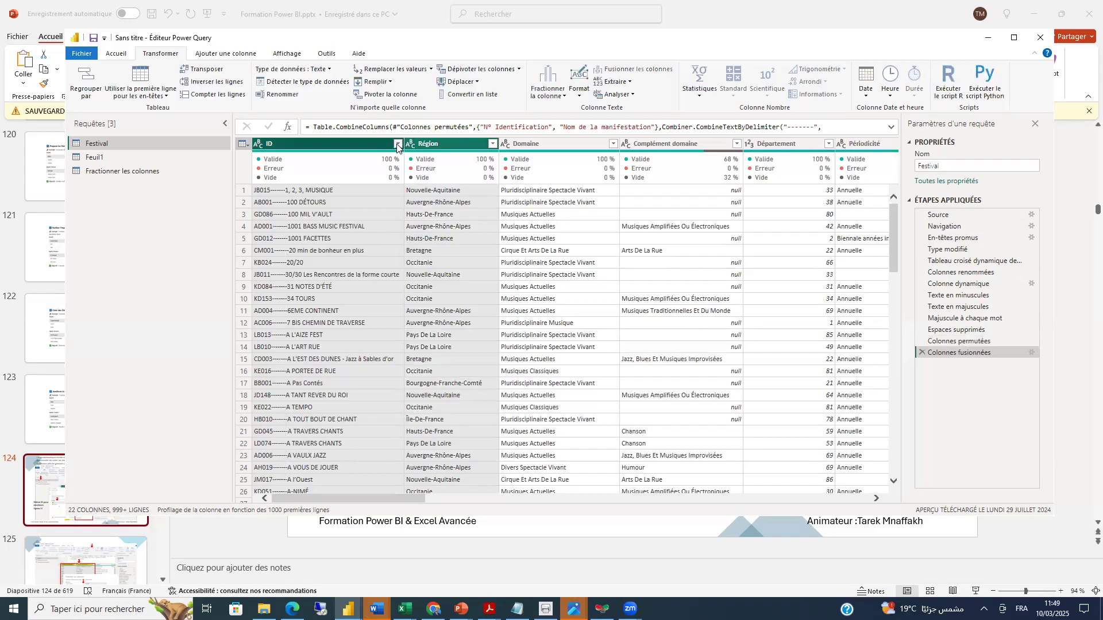
type("AD99")
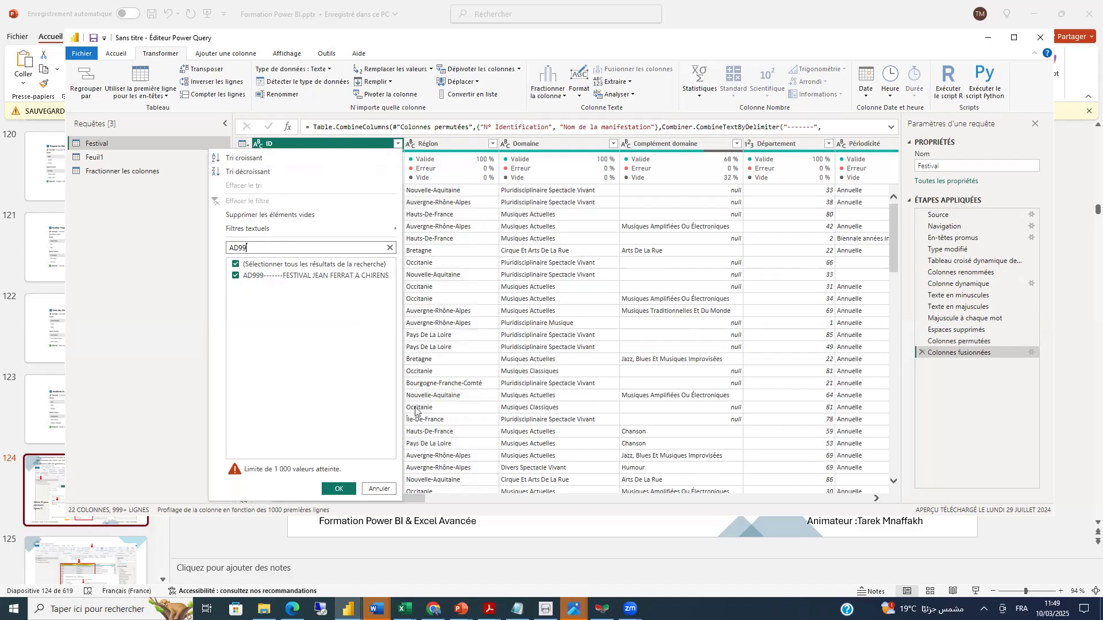
left_click(334, 488)
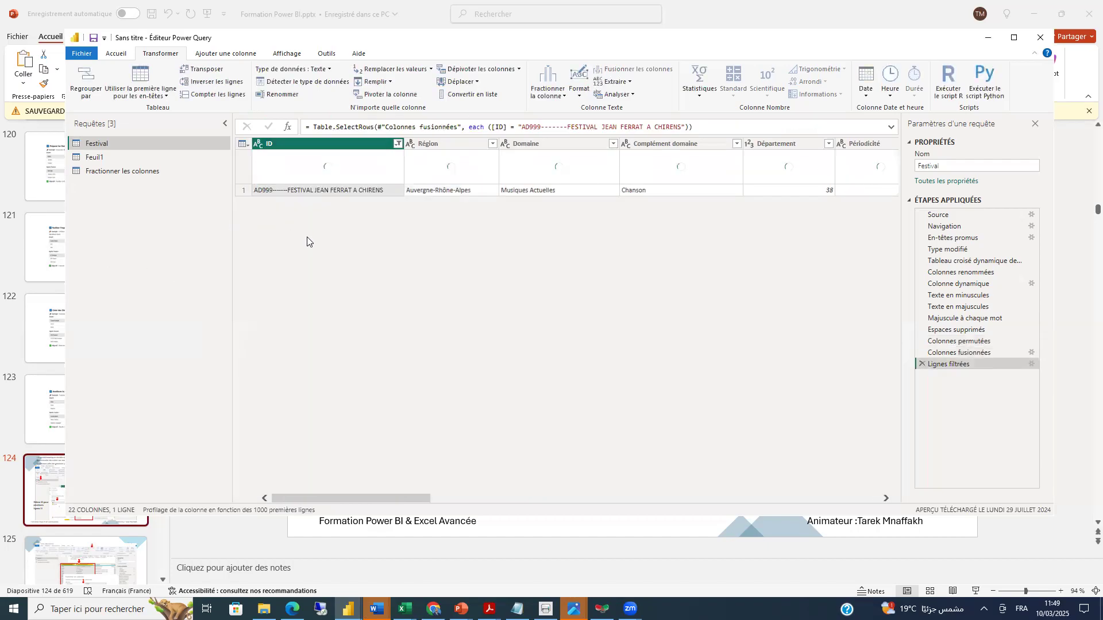
- Reapply the ID column filter with the search text AD99, and delete the Lignes filtrées applied step
left_click(398, 143)
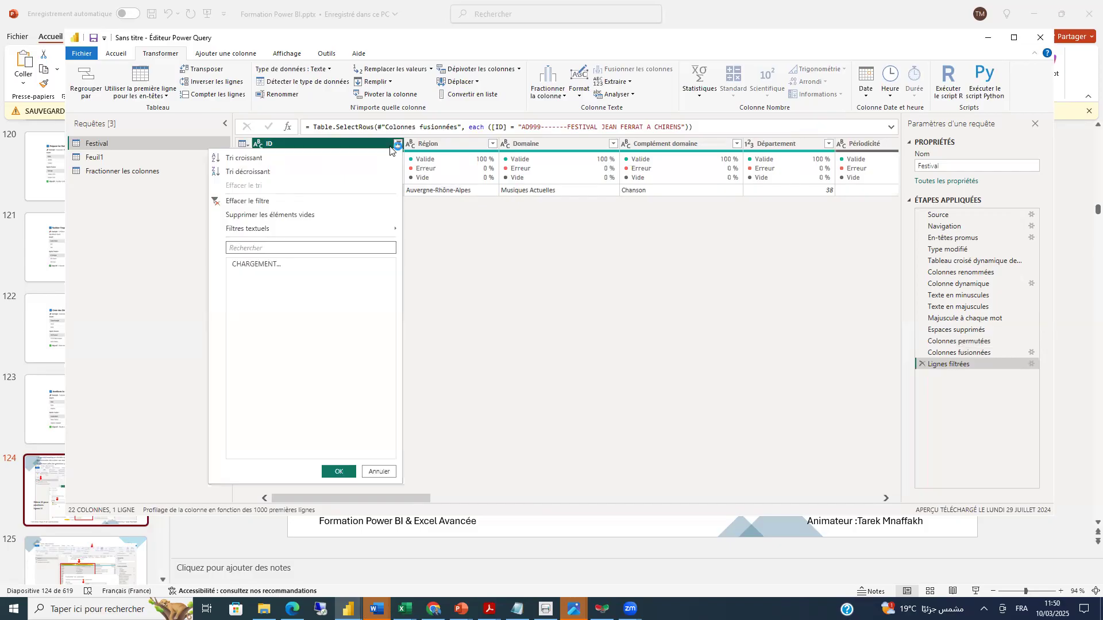
left_click(255, 247)
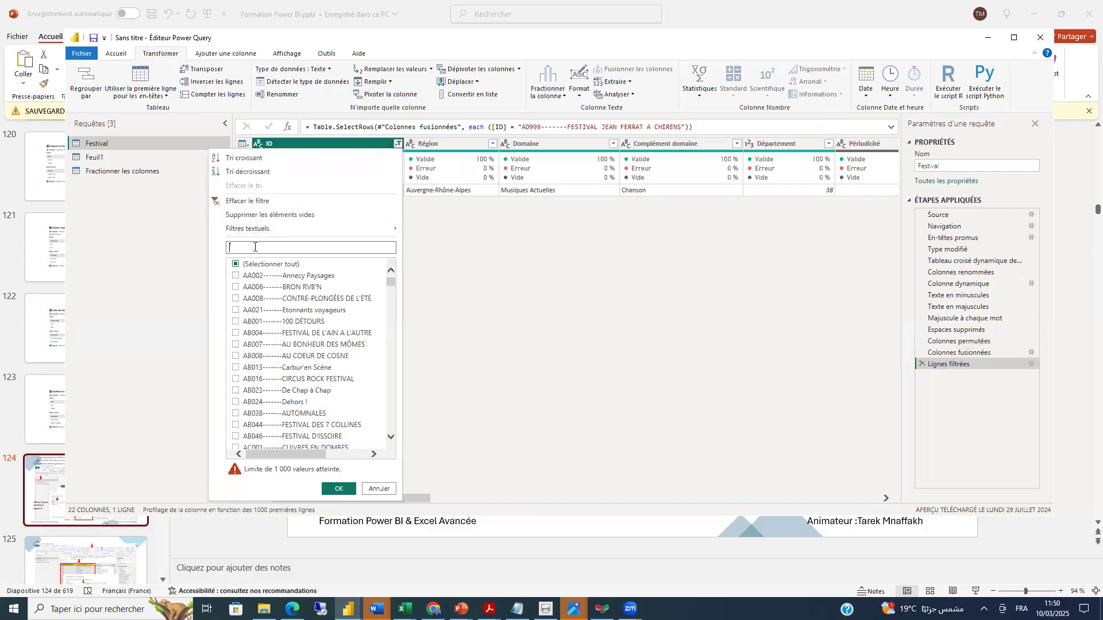
type("AD99")
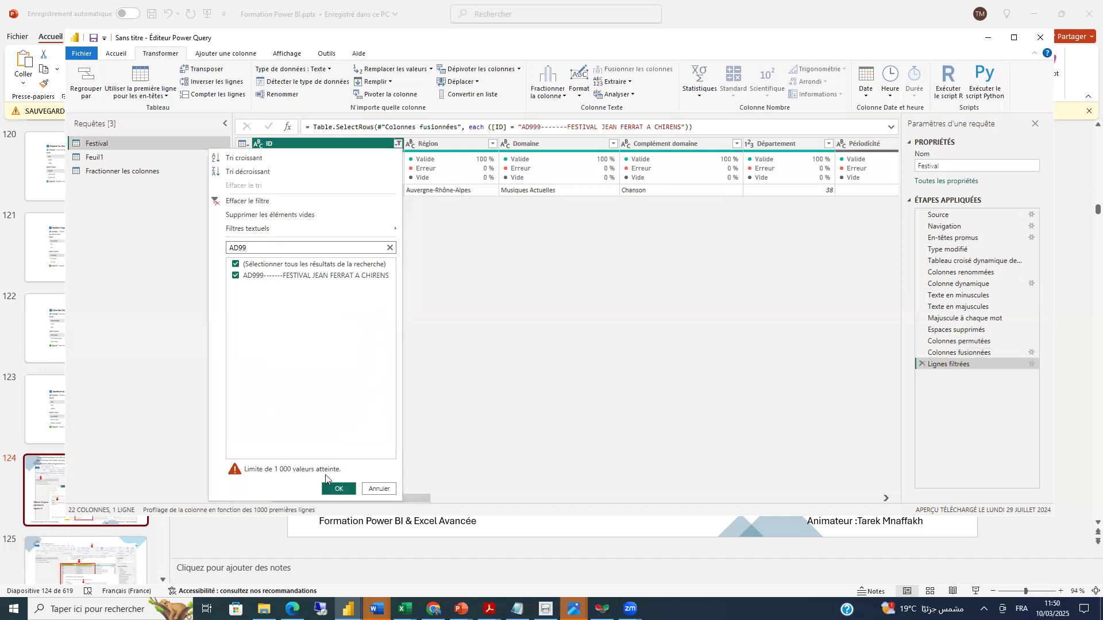
left_click(338, 489)
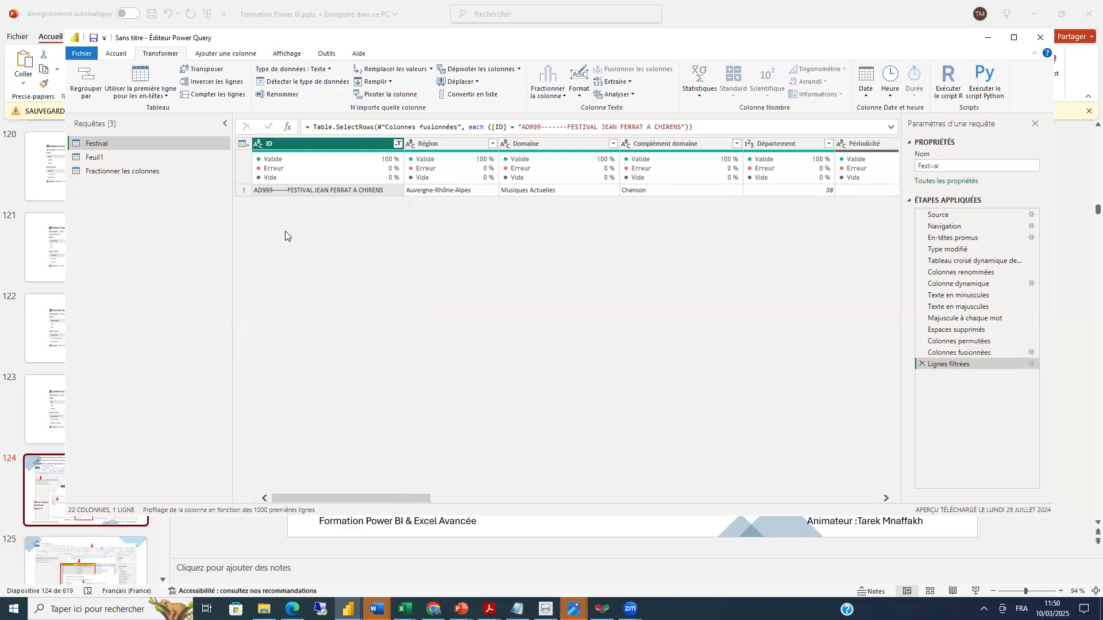
left_click(398, 144)
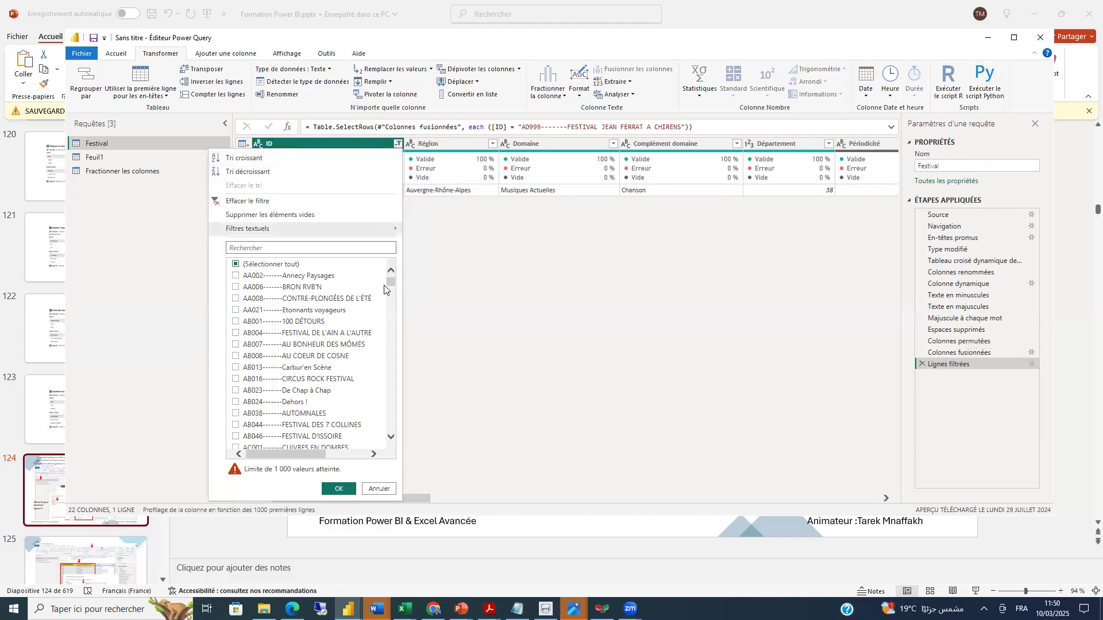
left_click(375, 492)
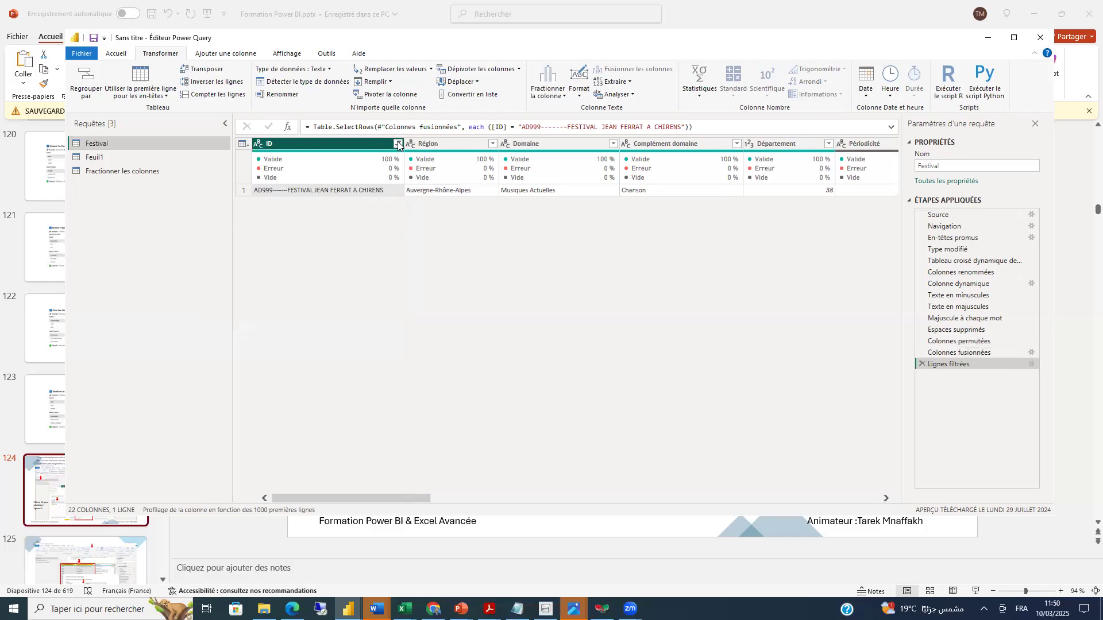
left_click(922, 365)
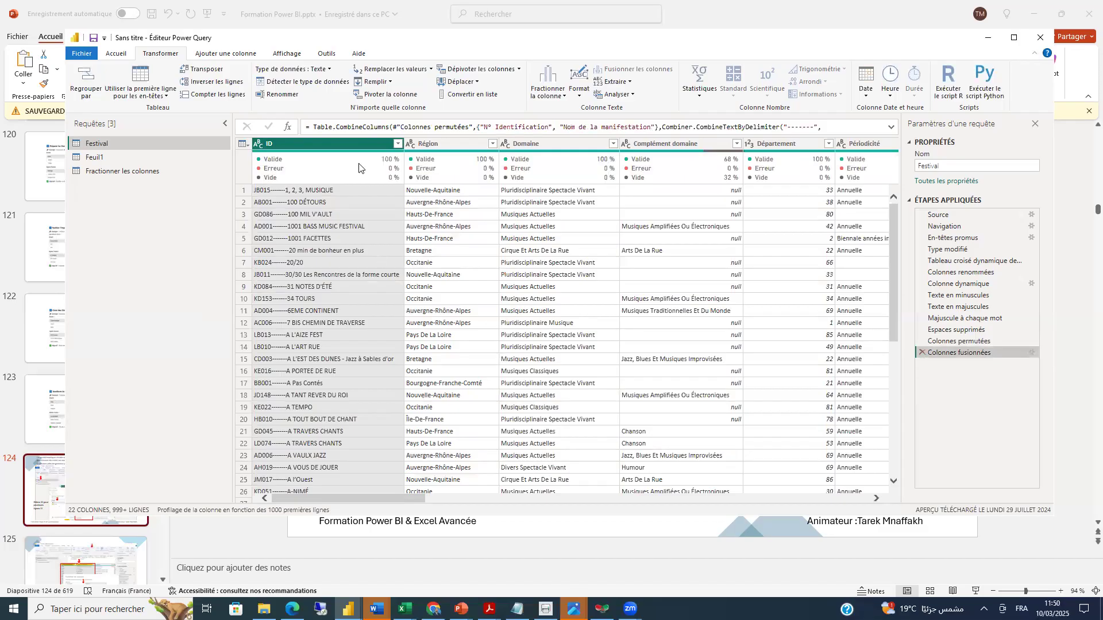
- Search the ID column's filter values for AD99 again, and cancel without filtering
left_click(398, 145)
left_click(252, 248)
type("AD99")
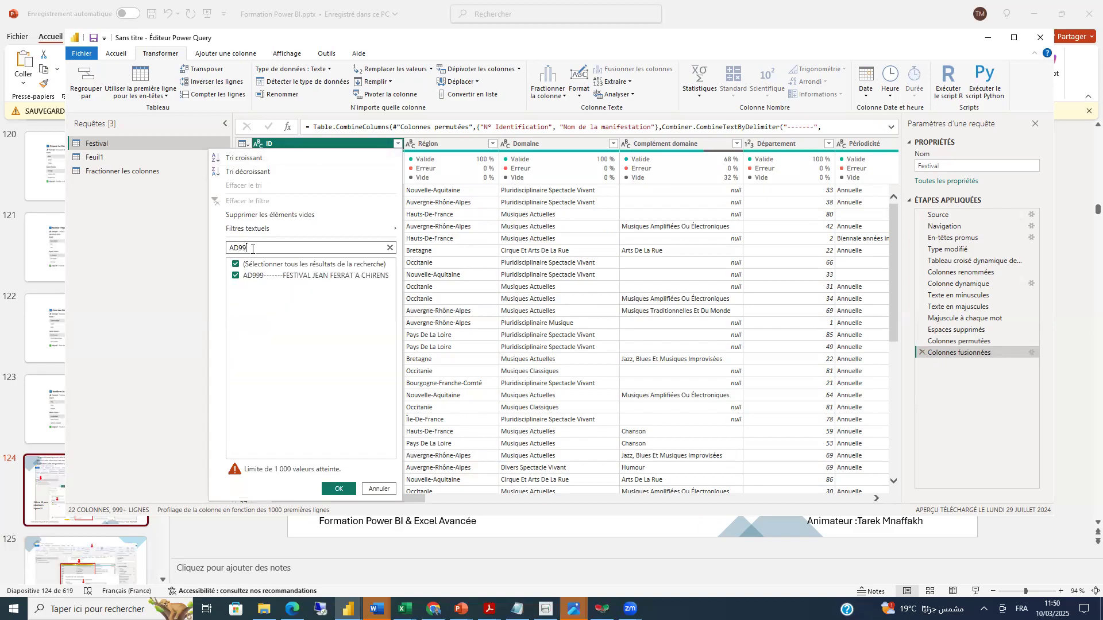
left_click(379, 489)
left_click(390, 273)
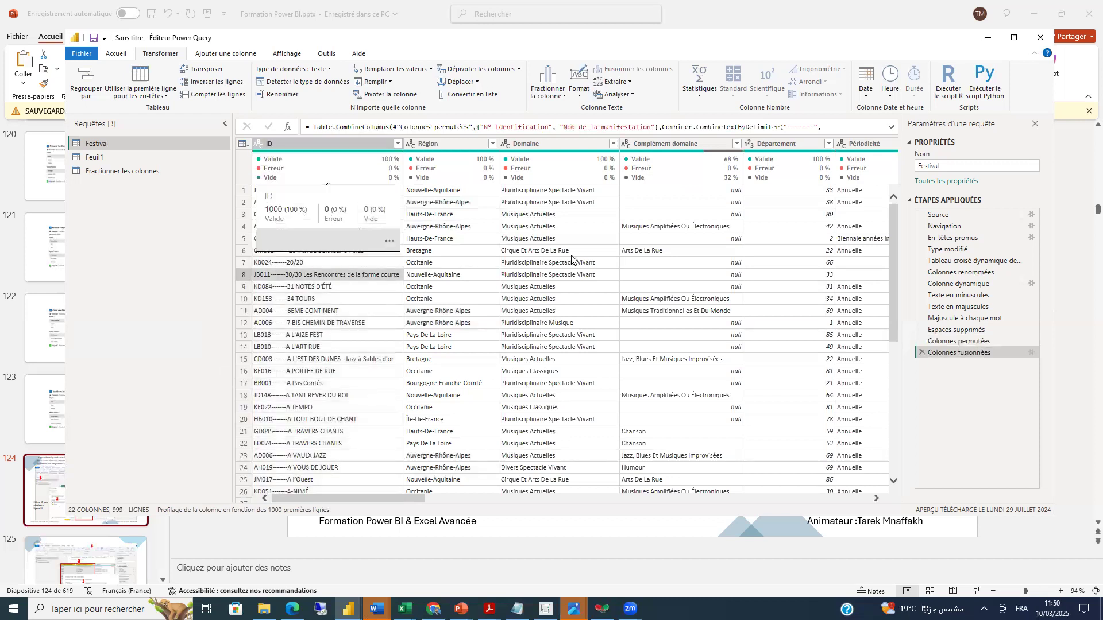
- Delete the Colonnes fusionnées step, and set up a new merge of N° Identification and Nom de la manifestation with the custom separator "//////"
left_click(923, 353)
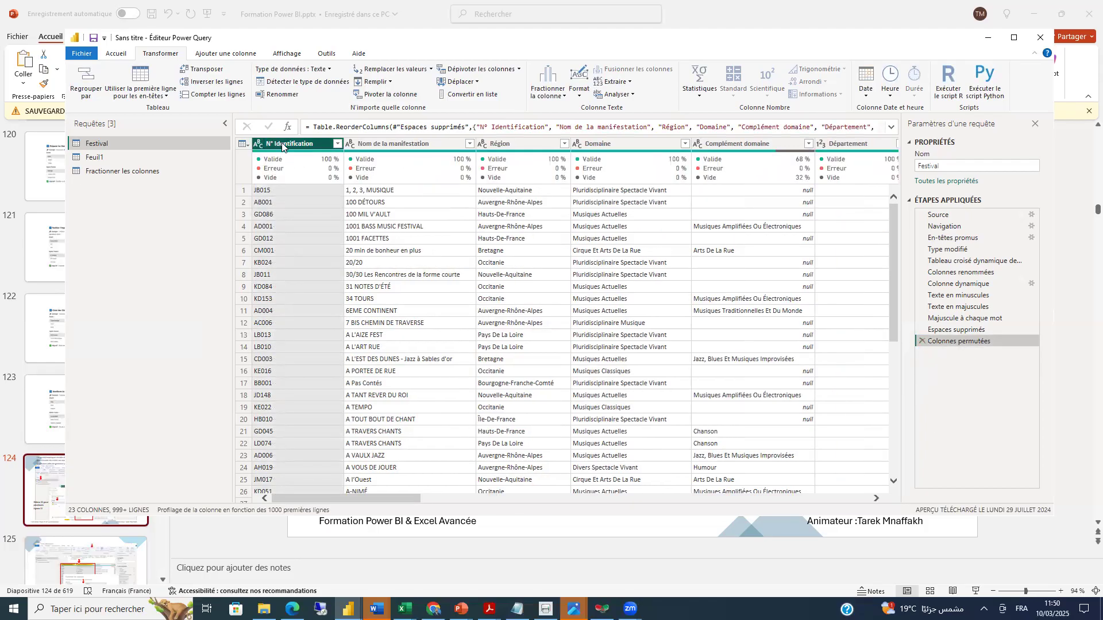
left_click(380, 143, "ctrl")
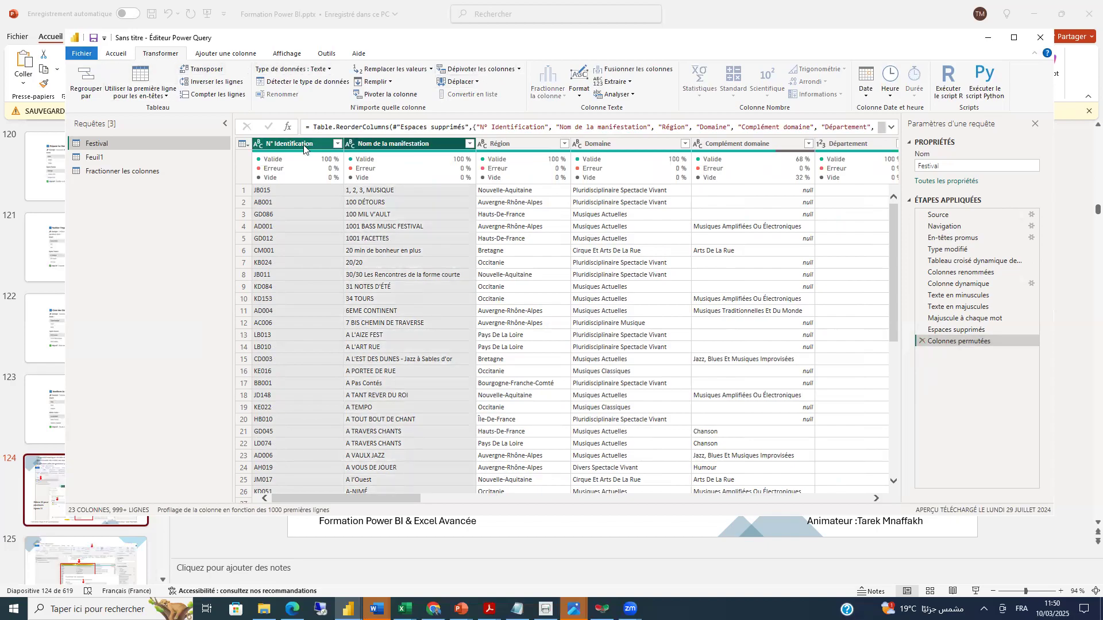
left_click(618, 70)
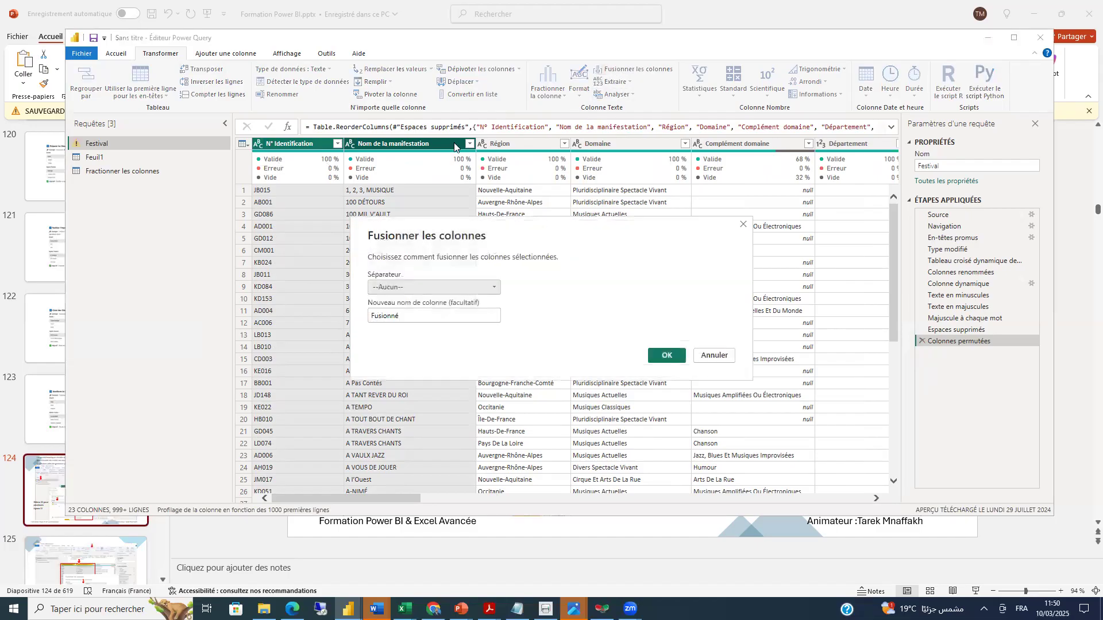
left_click(494, 289)
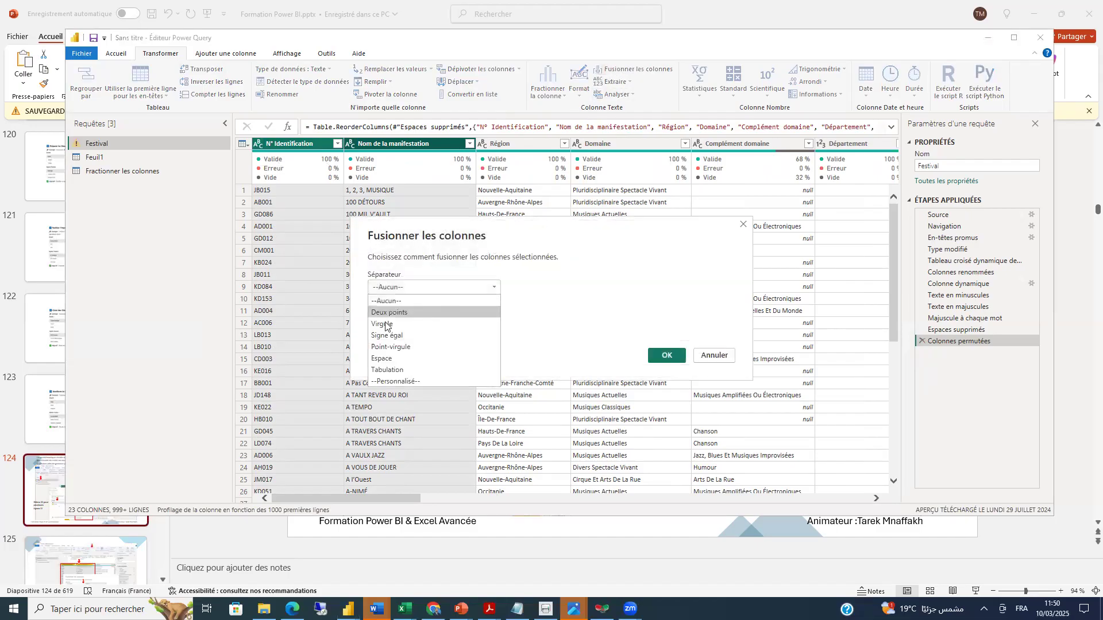
left_click(391, 381)
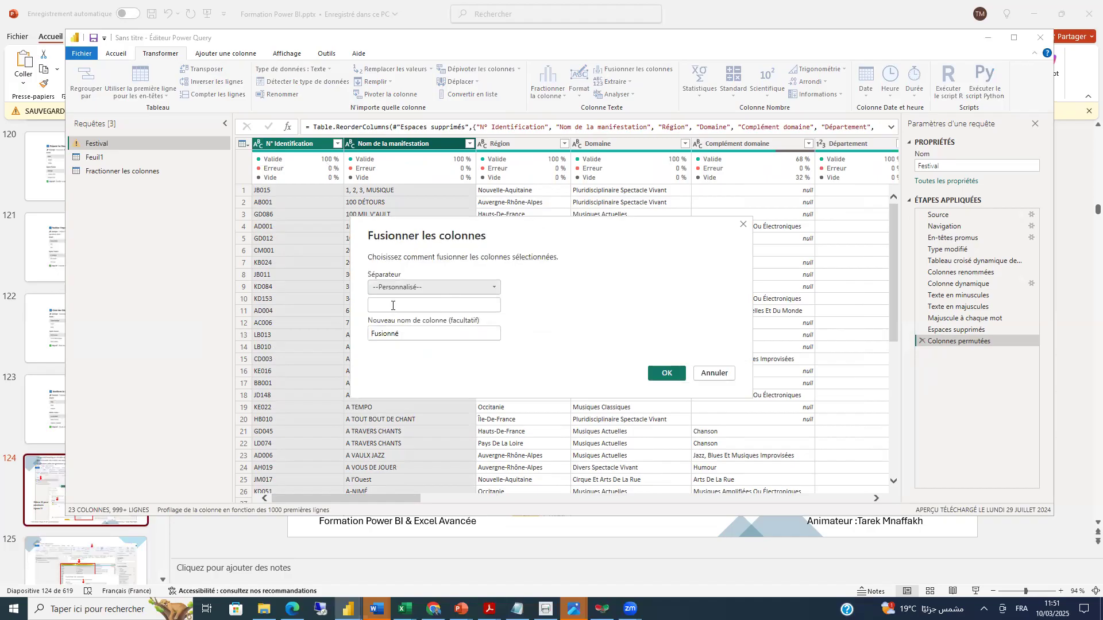
left_click(392, 306)
type("//////")
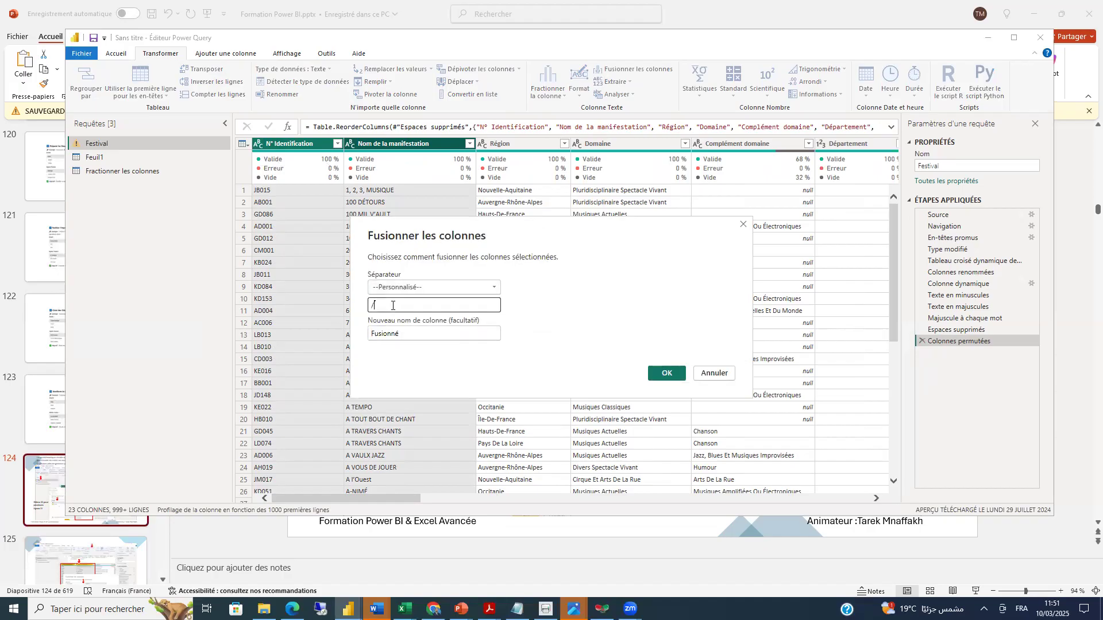
- Name the merged column "ID unique" and apply the column merge
double_click(410, 330)
key("BackSpace")
type("id")
key("BackSpace")
key("BackSpace")
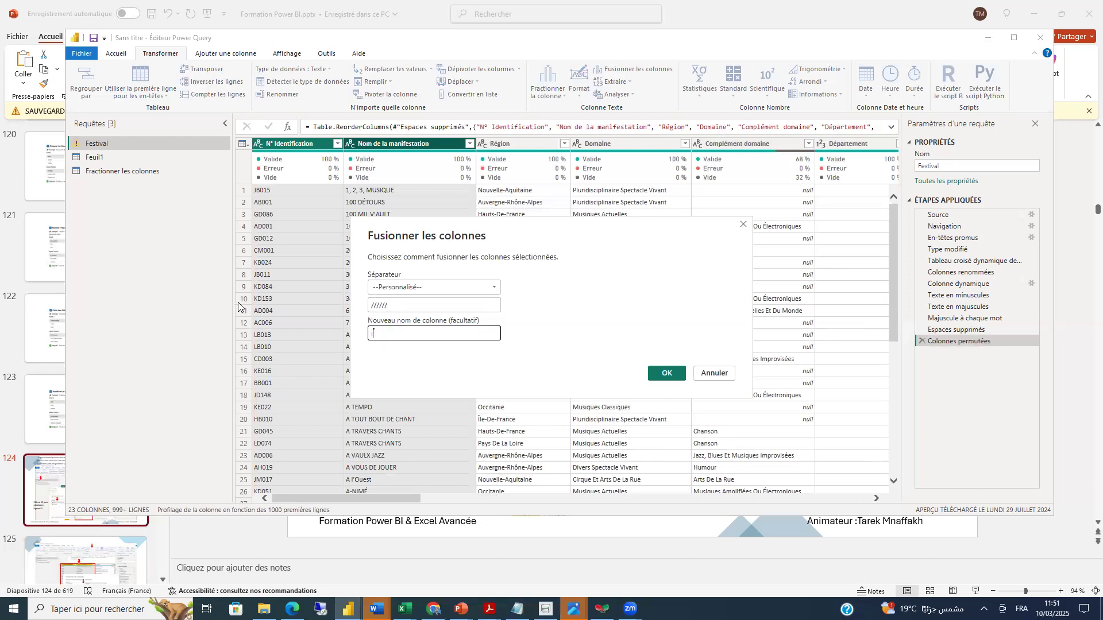
type("IDunique")
left_click(378, 334)
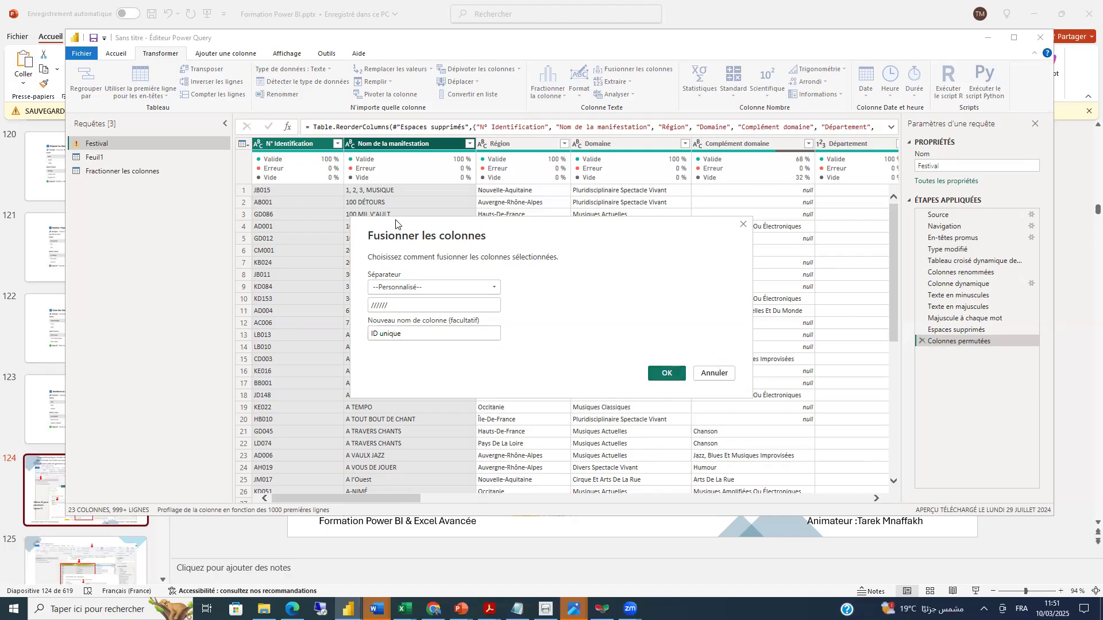
left_click(666, 374)
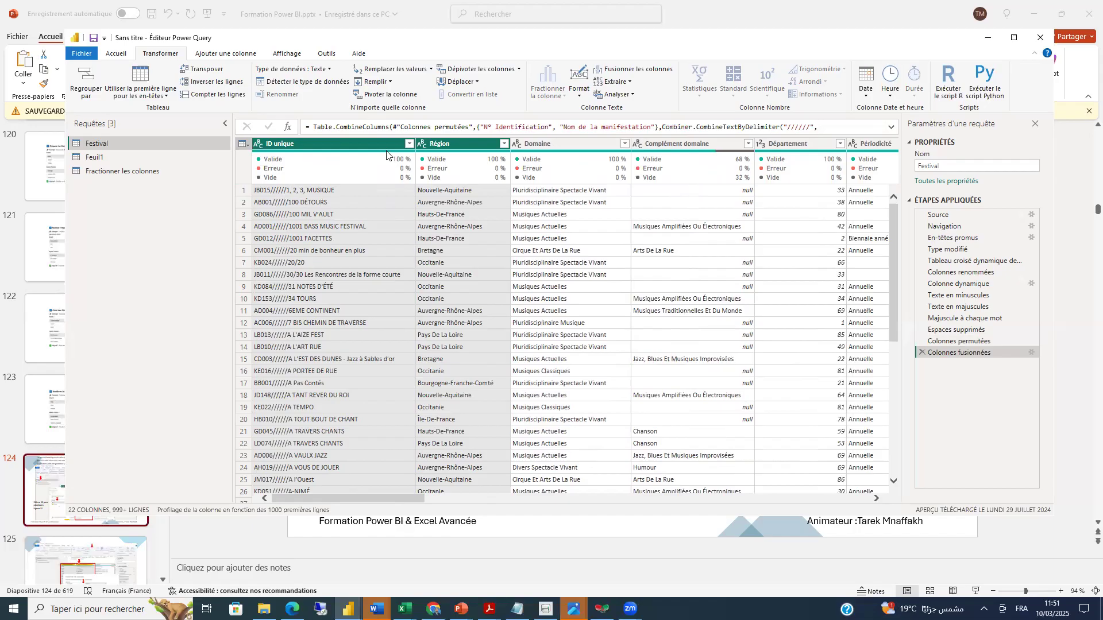
- Search the ID unique column's filter values for bd999, and cancel without filtering
left_click(408, 144)
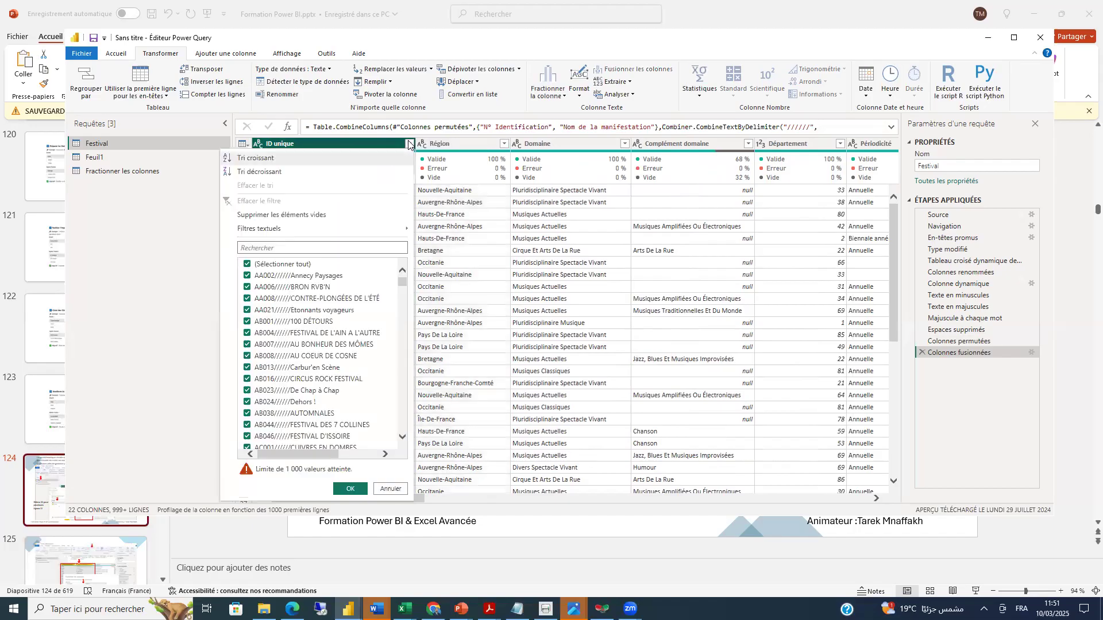
left_click(254, 246)
type("a")
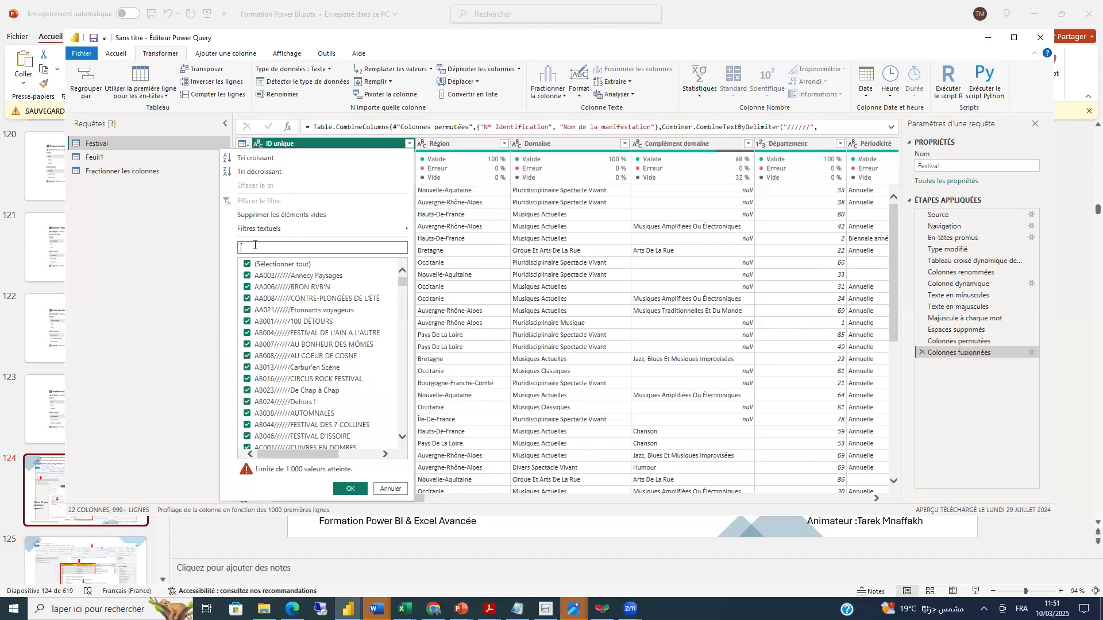
type("bd999")
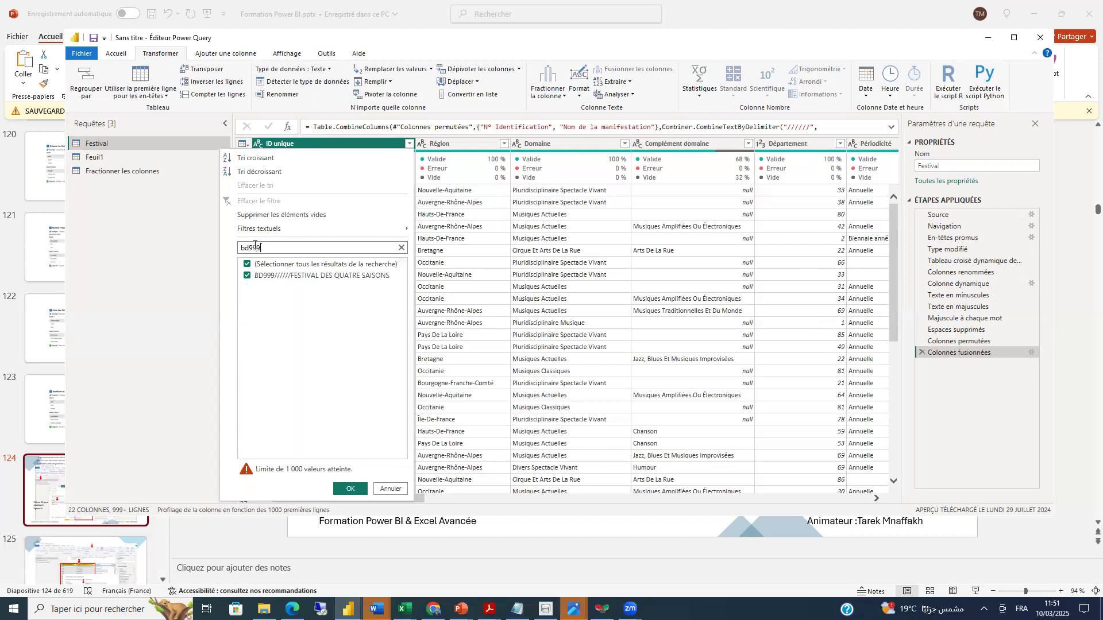
key("BackSpace")
key("BackSpace")
key("BackSpace")
key("BackSpace")
key("BackSpace")
left_click(386, 492)
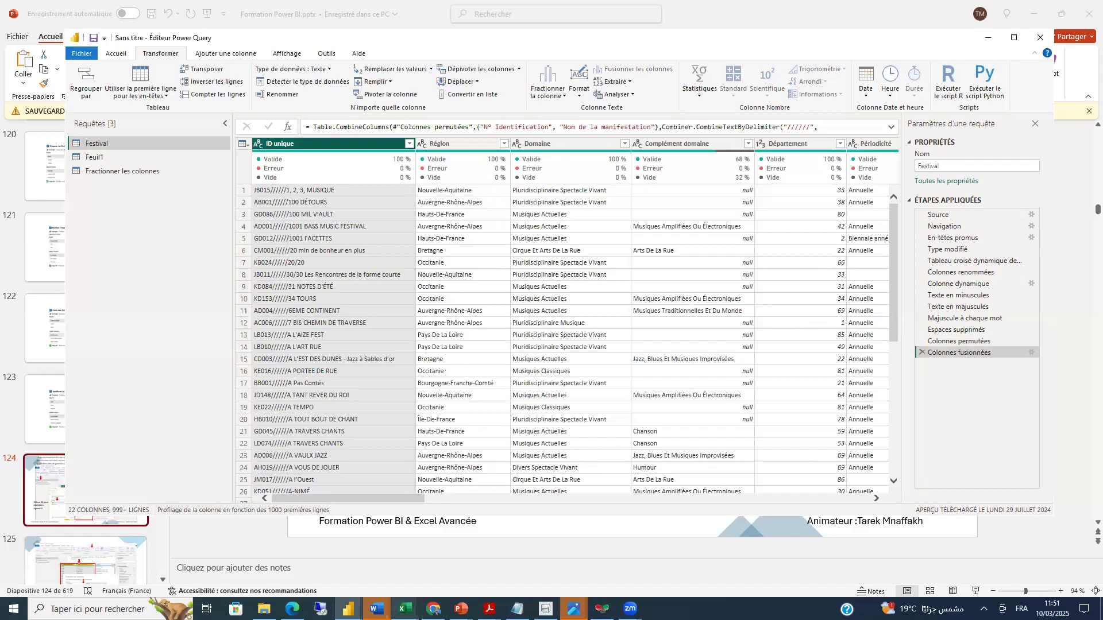
- Switch to the Formation Power BI presentation to review the slide on unique IDs, and return to Power Query to examine the ID unique column
mouse_move(461, 609)
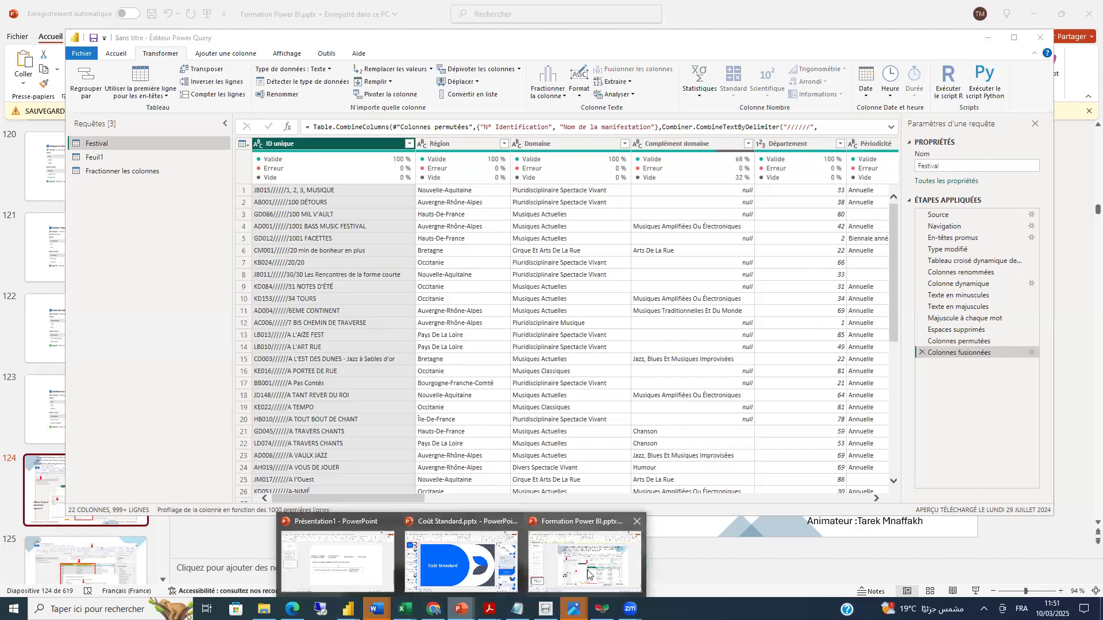
left_click(585, 552)
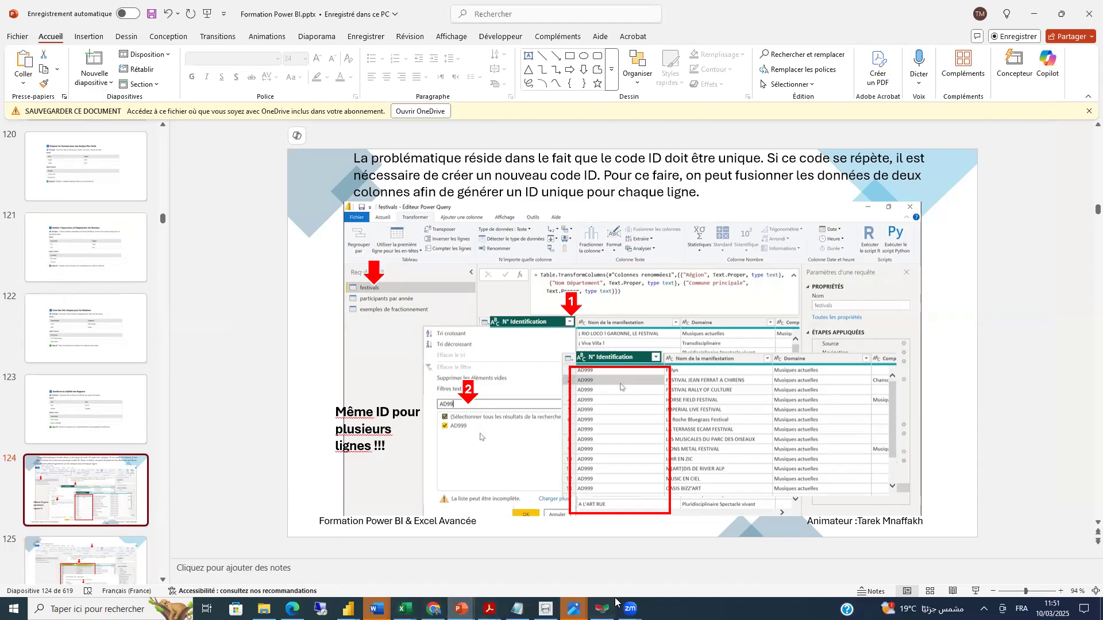
left_click(348, 609)
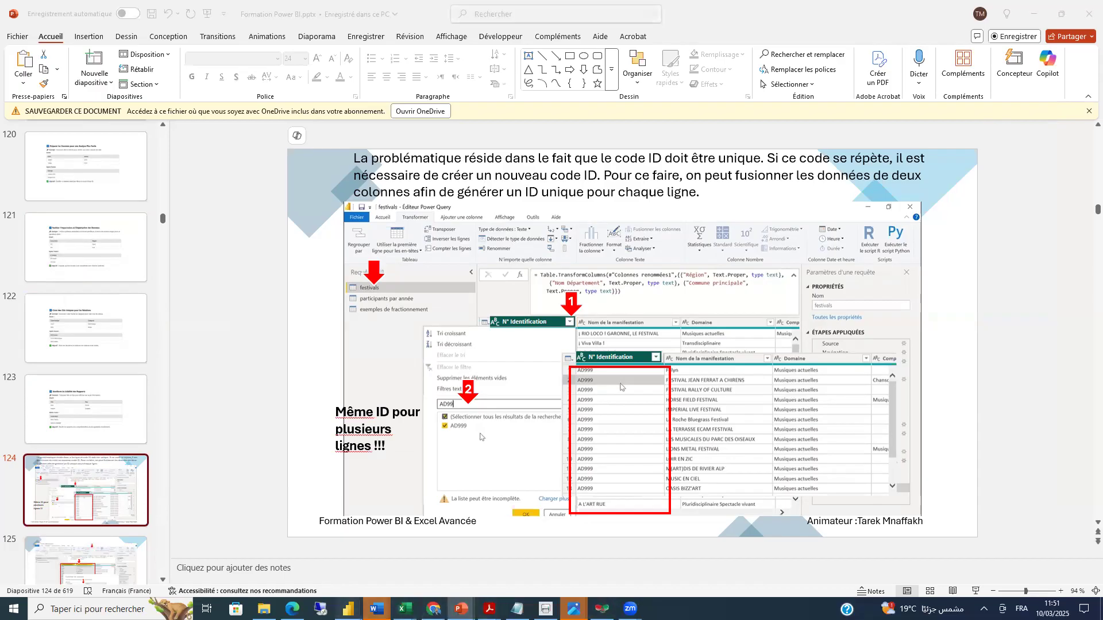
left_click(422, 554)
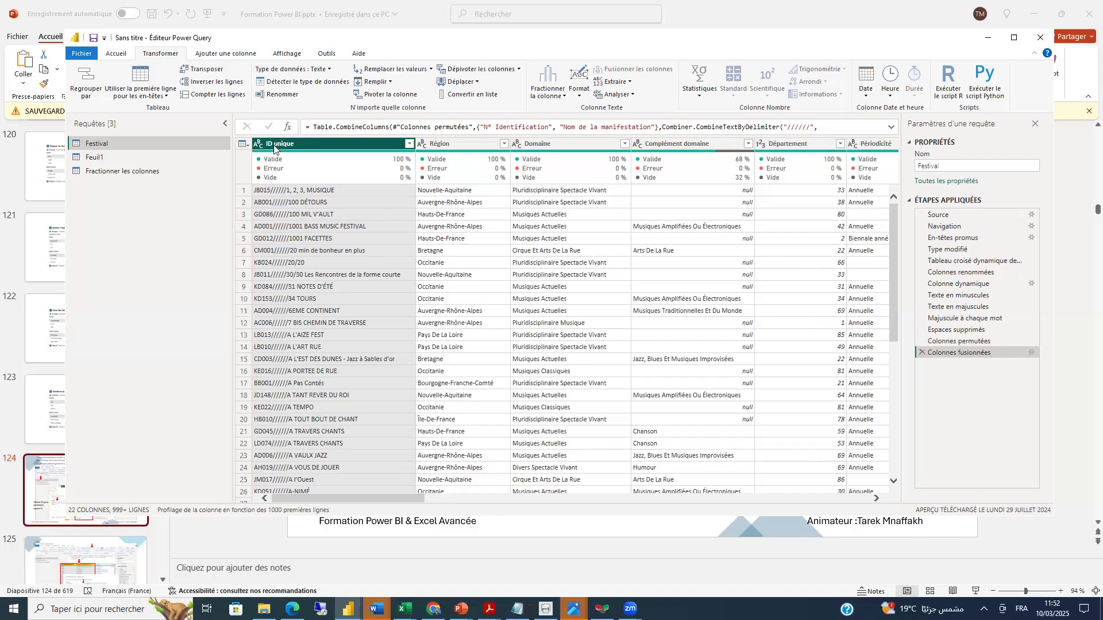
mouse_move(307, 180)
mouse_move(266, 168)
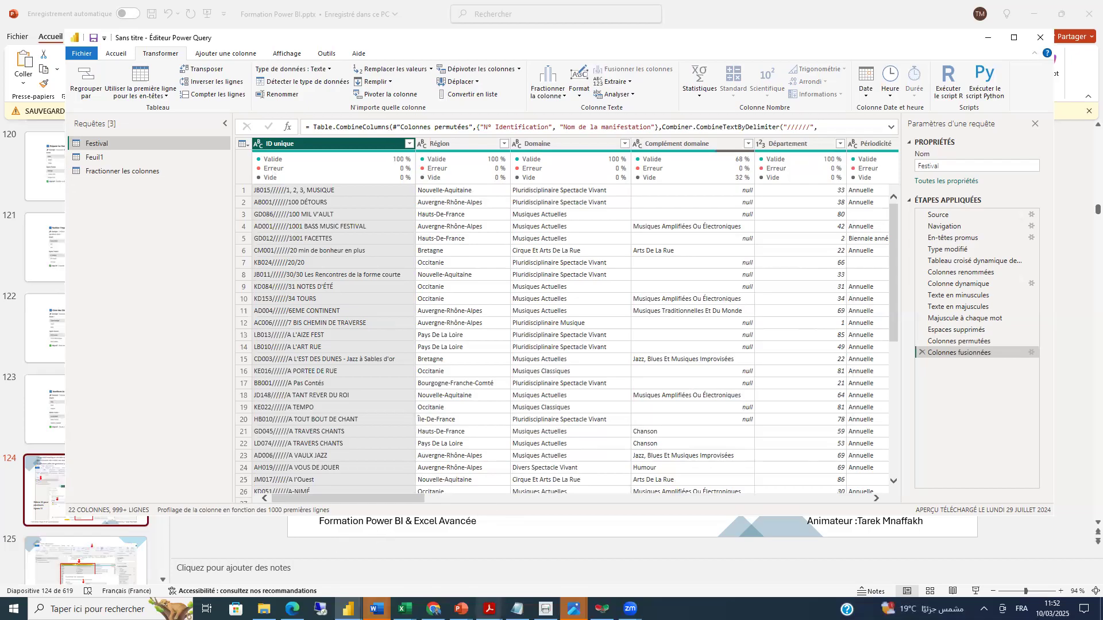
- Switch back to the Formation Power BI presentation in PowerPoint
left_click(462, 609)
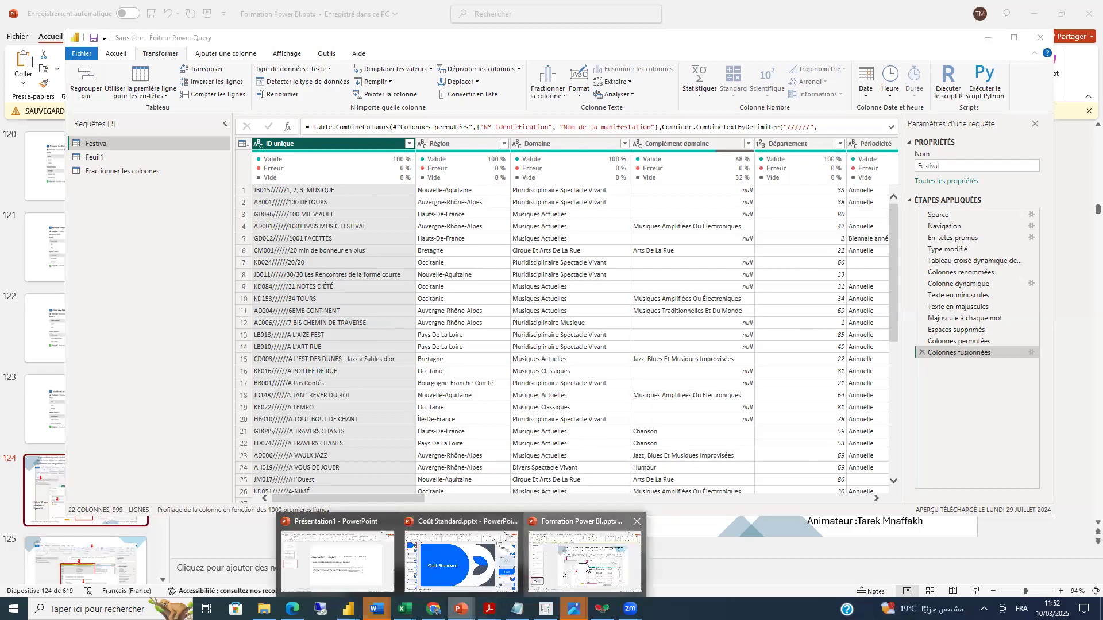
left_click(586, 567)
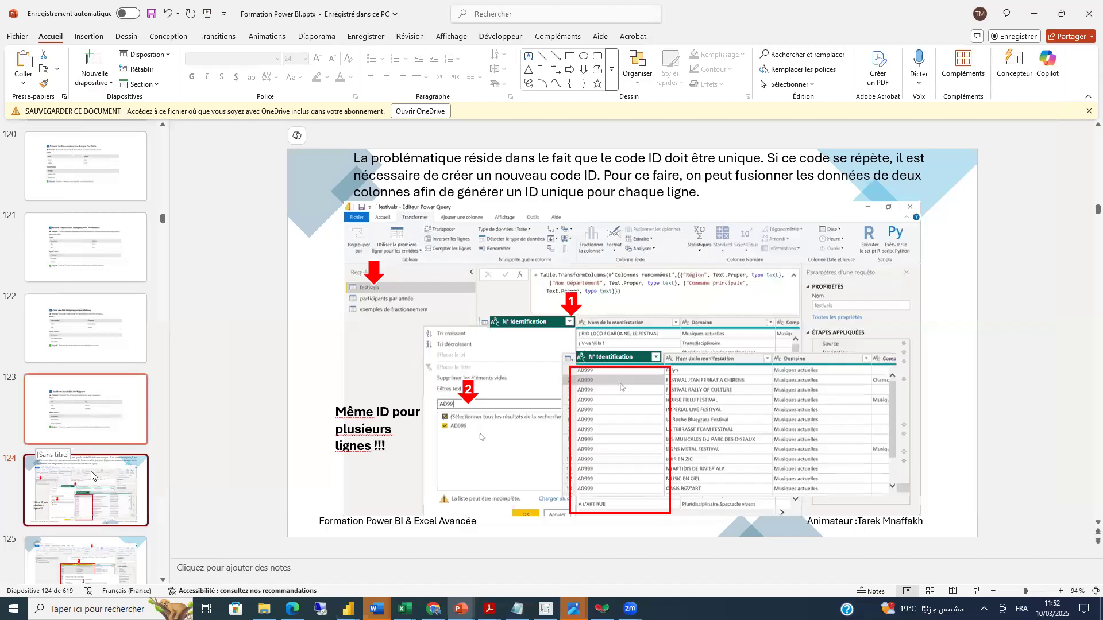
- Review the slides from the merged-column example through "Extraire des valeurs d'une Colonne" to the list of Extraire options on slide 128
scroll(95, 479, "down", 1)
left_click(98, 497)
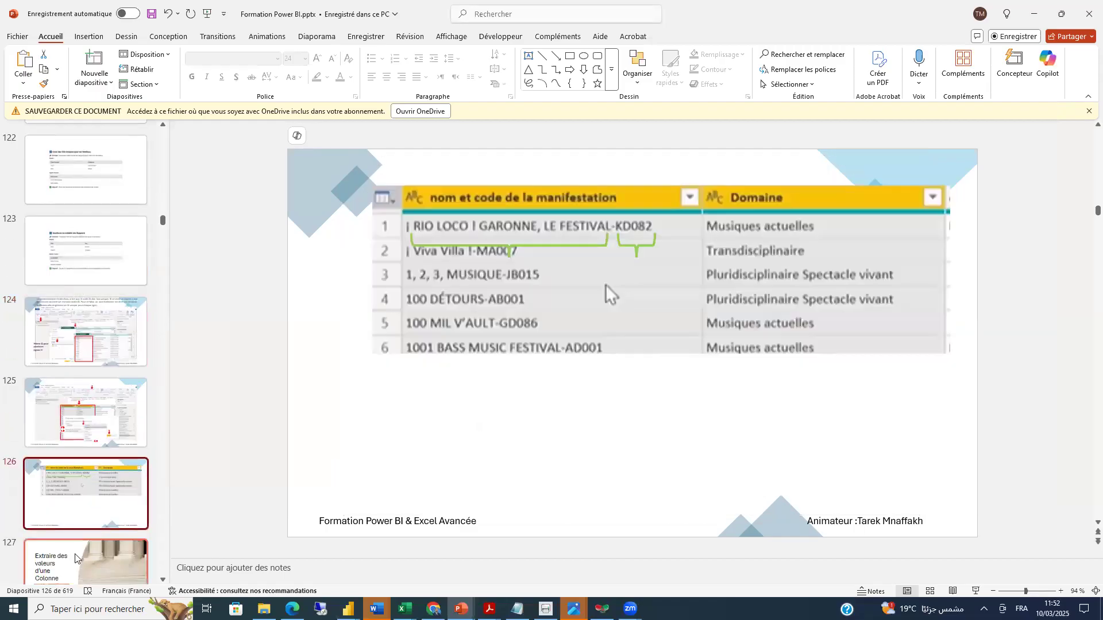
scroll(93, 539, "down", 1)
left_click(87, 465)
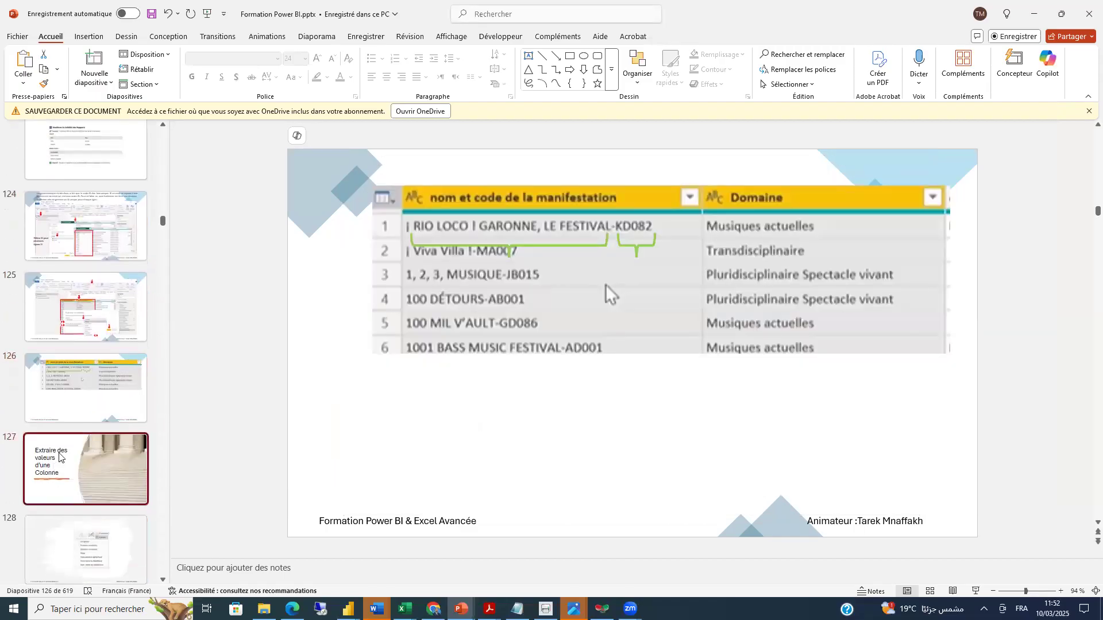
left_click(66, 390)
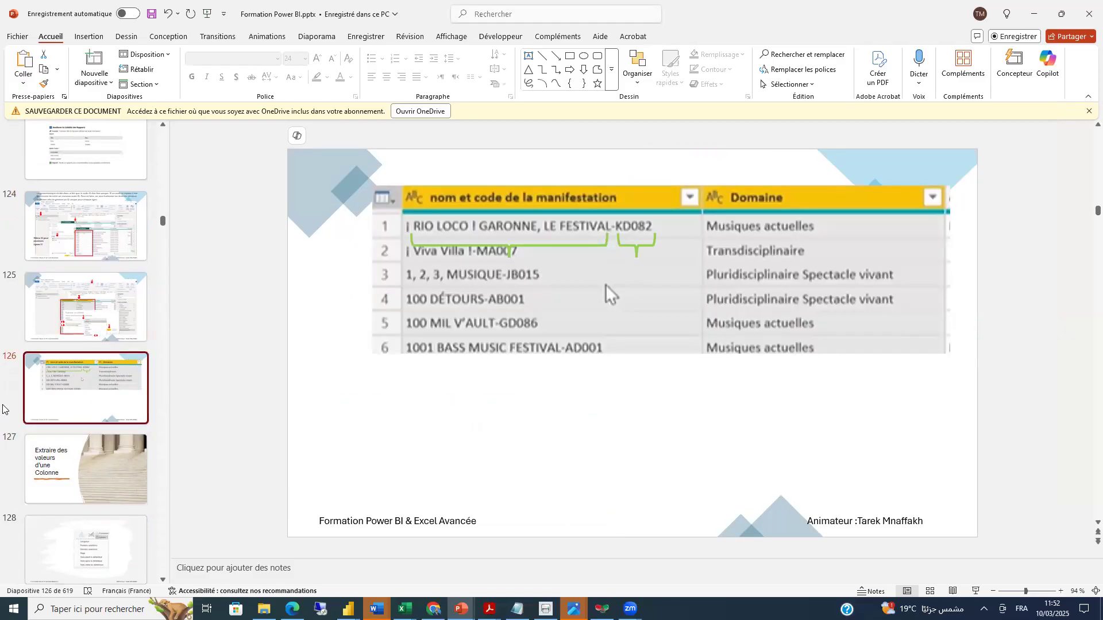
left_click(52, 458)
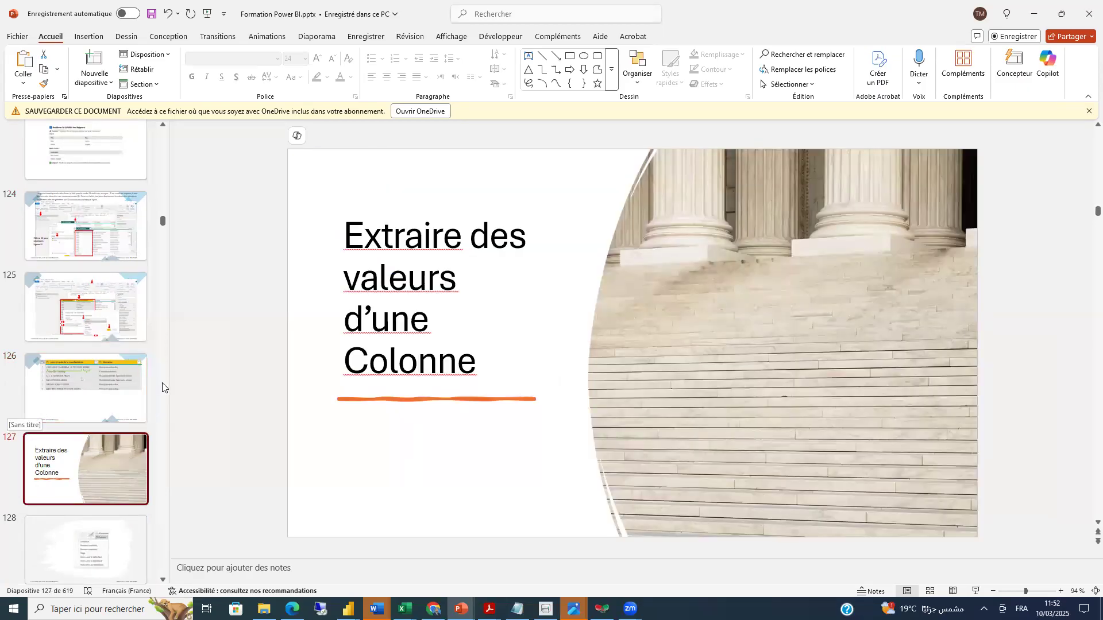
scroll(108, 483, "down", 3)
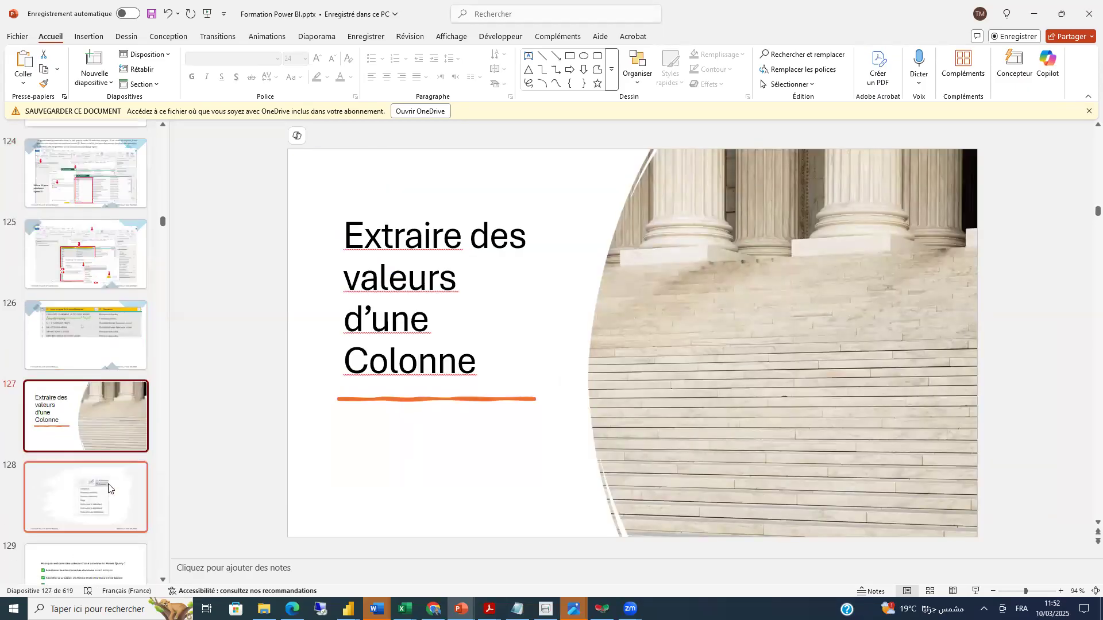
scroll(108, 488, "down", 1)
left_click(63, 325)
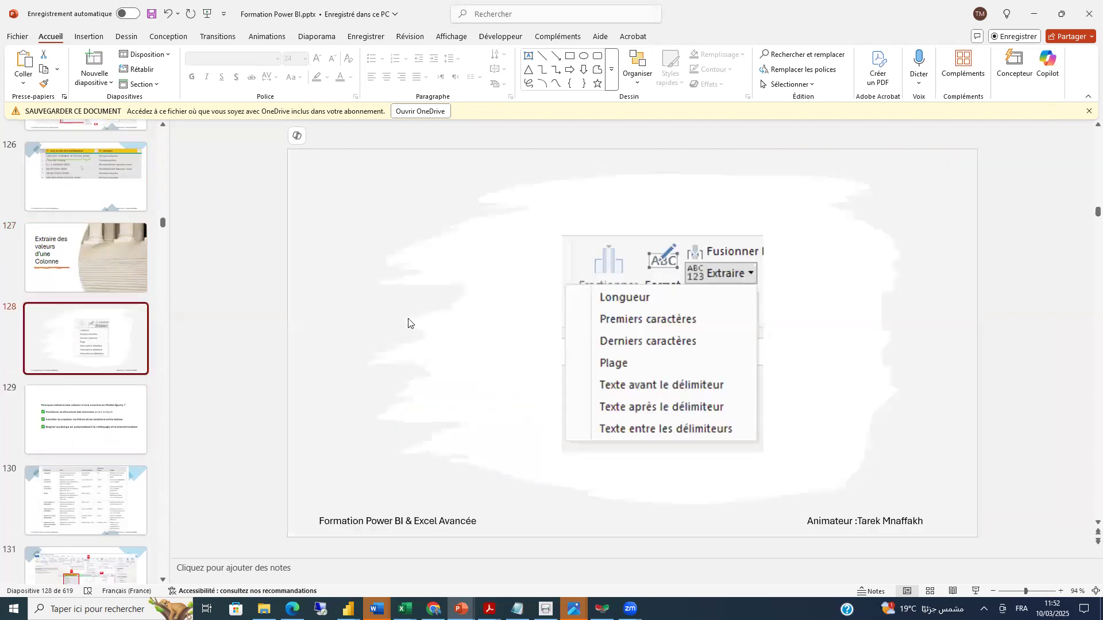
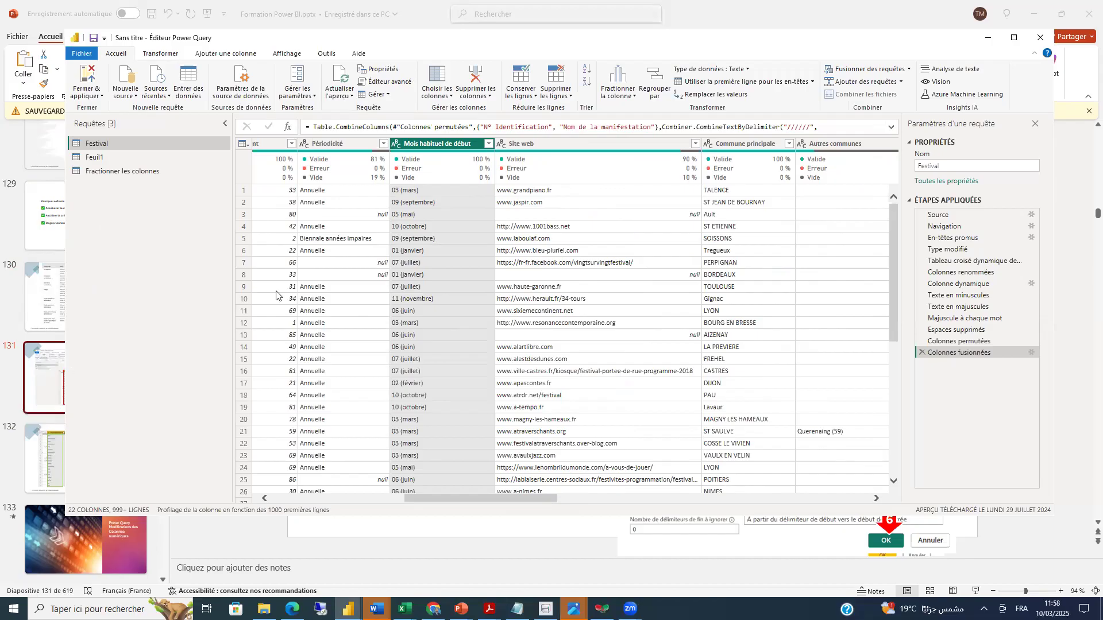
left_click(857, 546)
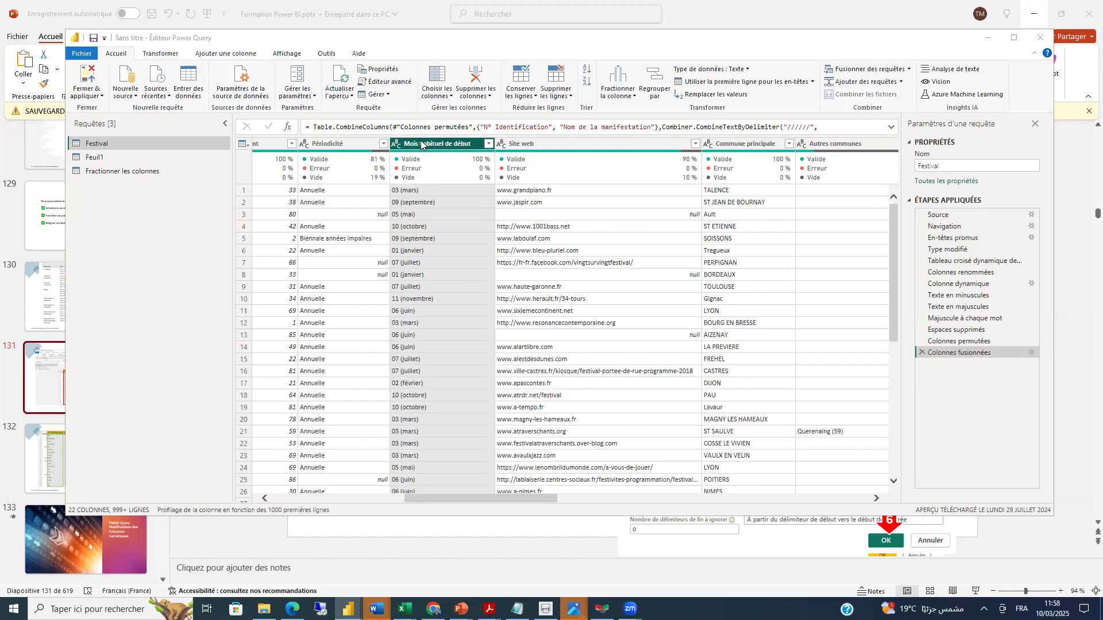
left_click(151, 53)
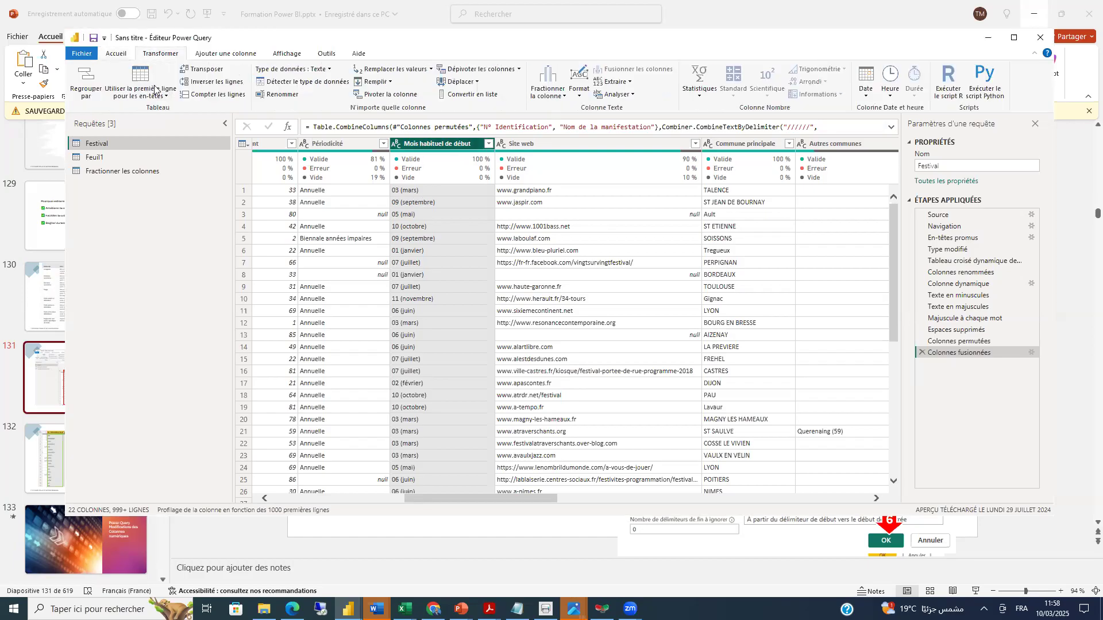
left_click(631, 83)
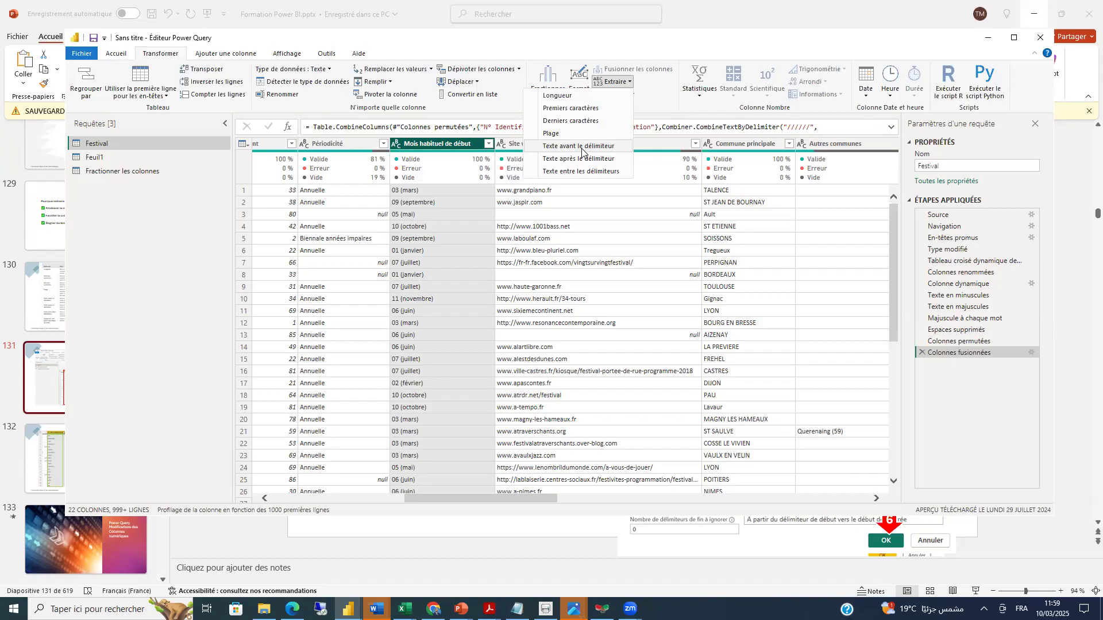
left_click(582, 149)
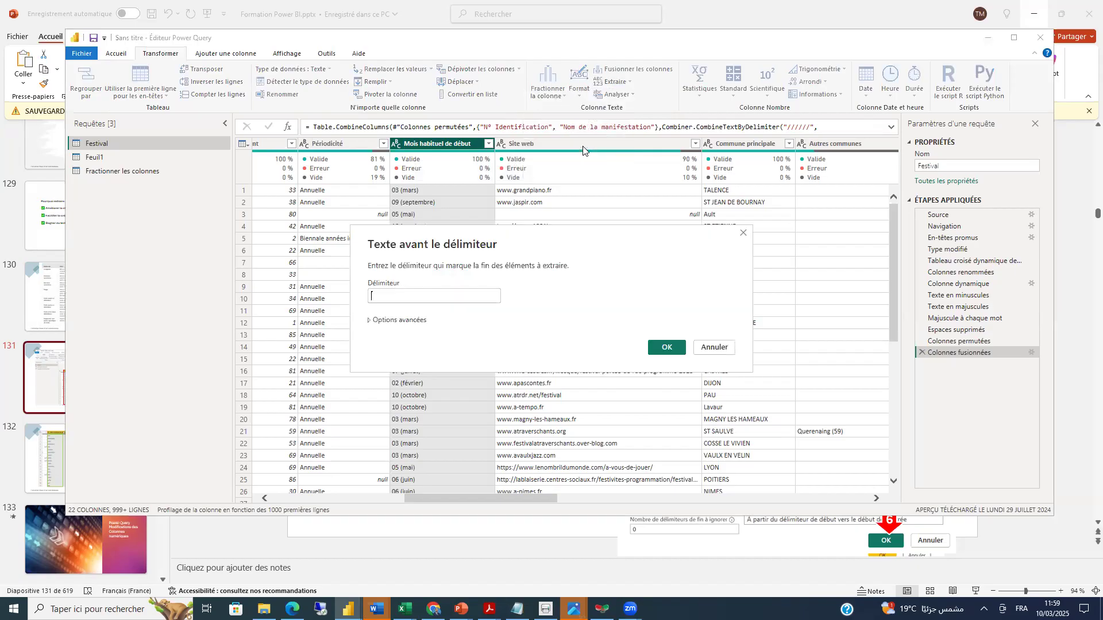
left_click(743, 234)
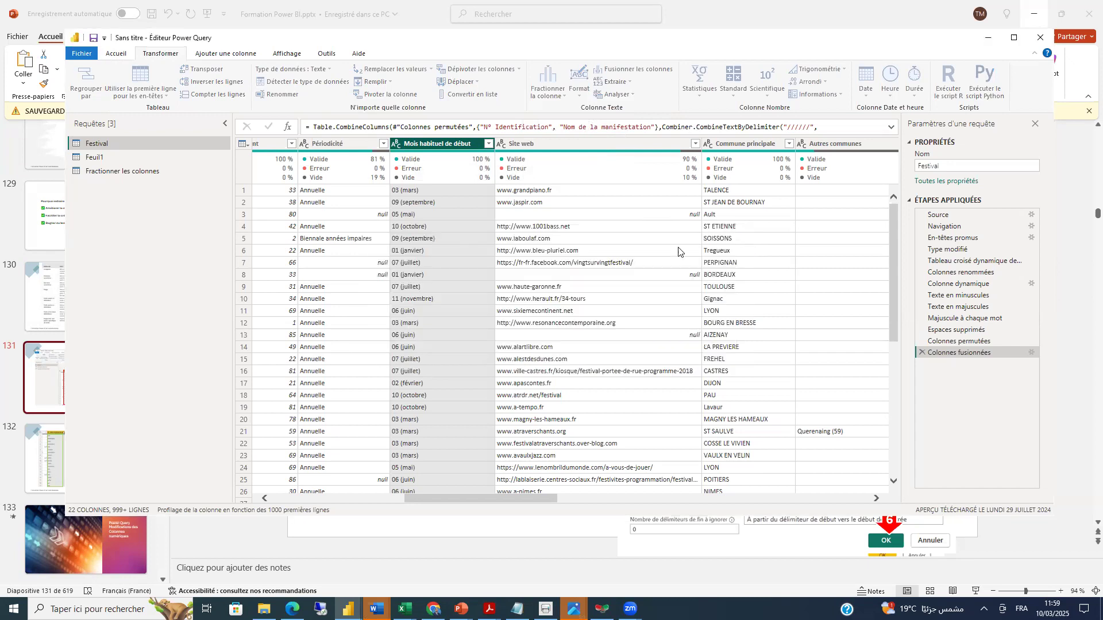
- Extract the text before the "." delimiter in the Site web column, and delete that extraction from the applied steps
left_click(537, 145)
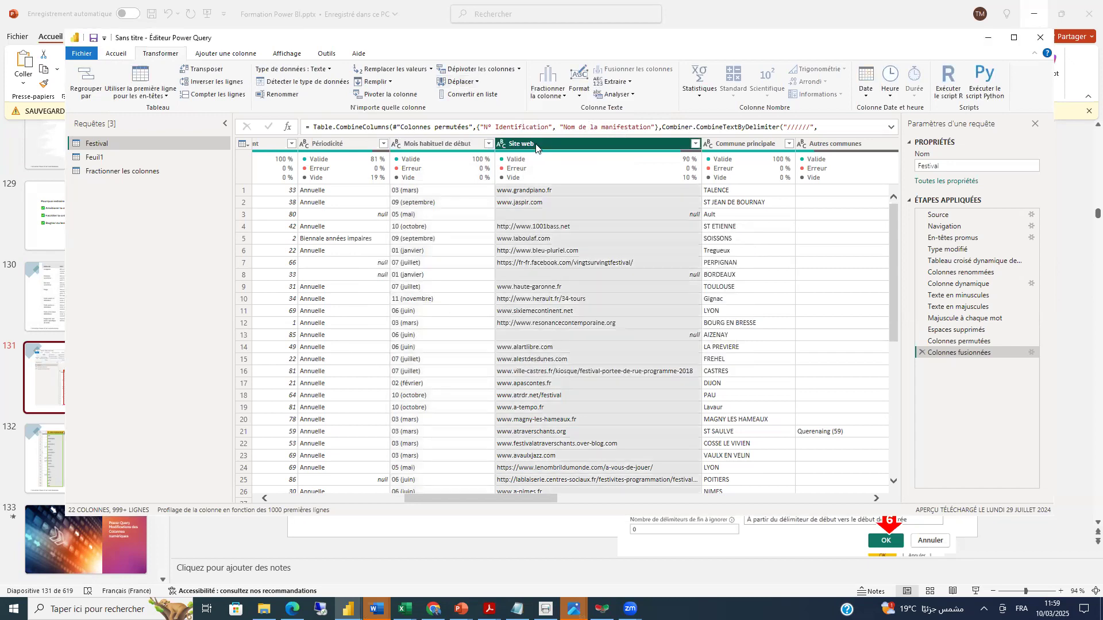
left_click(629, 83)
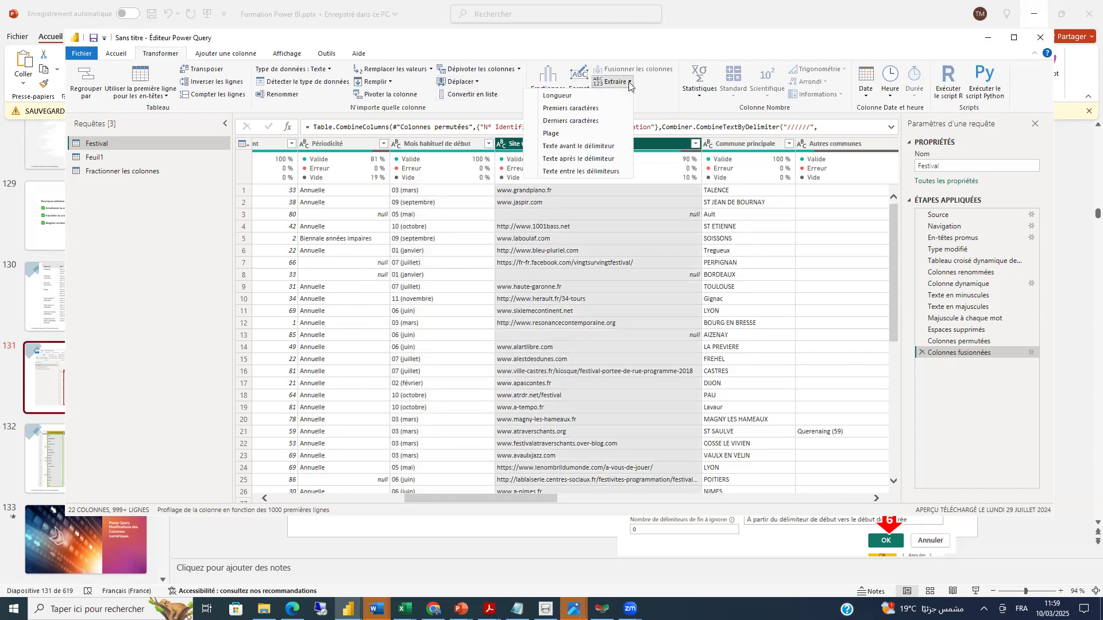
left_click(578, 147)
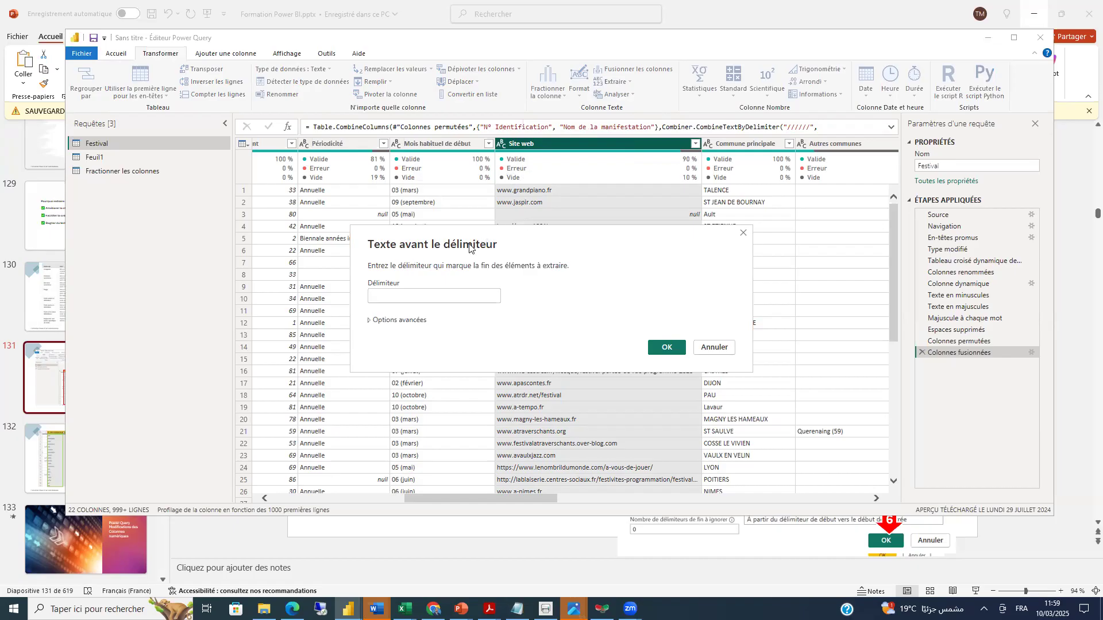
left_click(388, 303)
type(".")
left_click(664, 348)
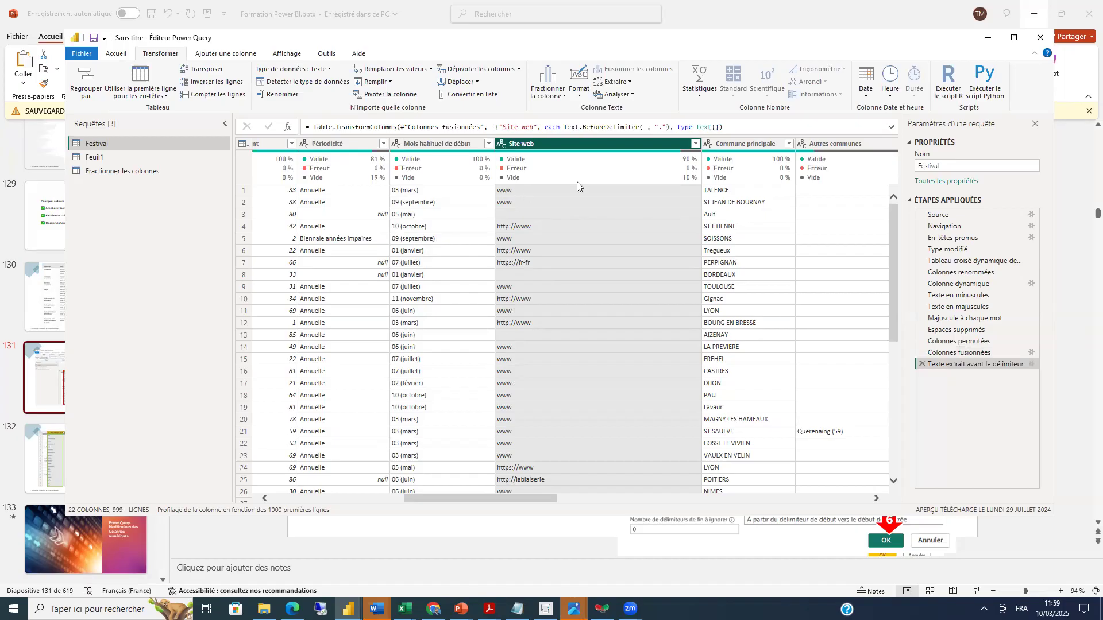
left_click(922, 365)
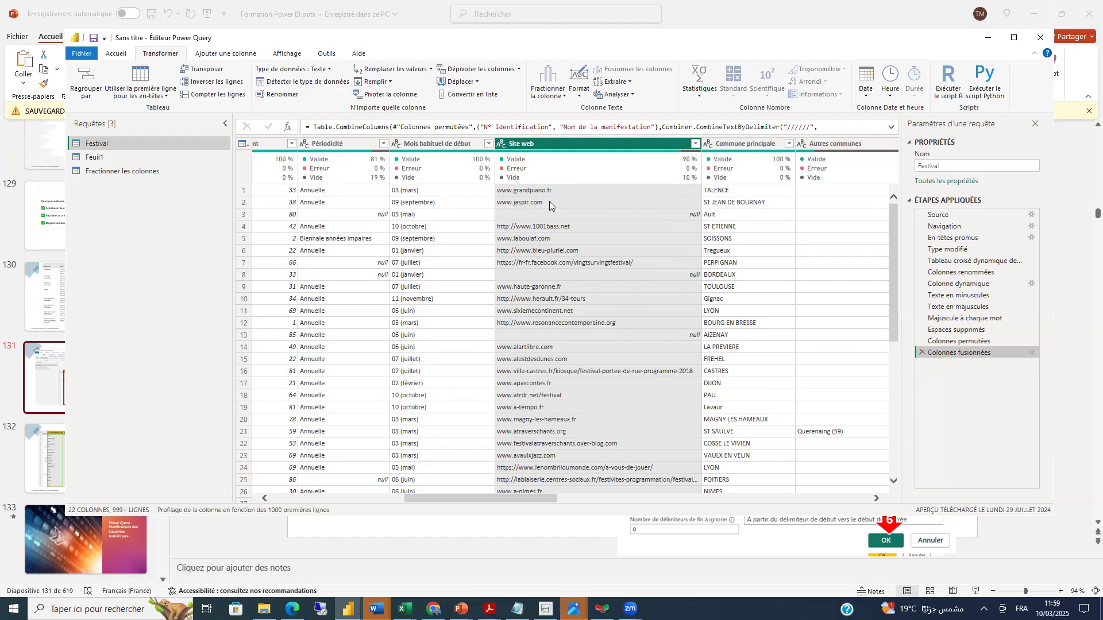
- Extract the text after the "." delimiter in the Site web column, searching from the start of the entry, and delete that applied step
left_click(631, 85)
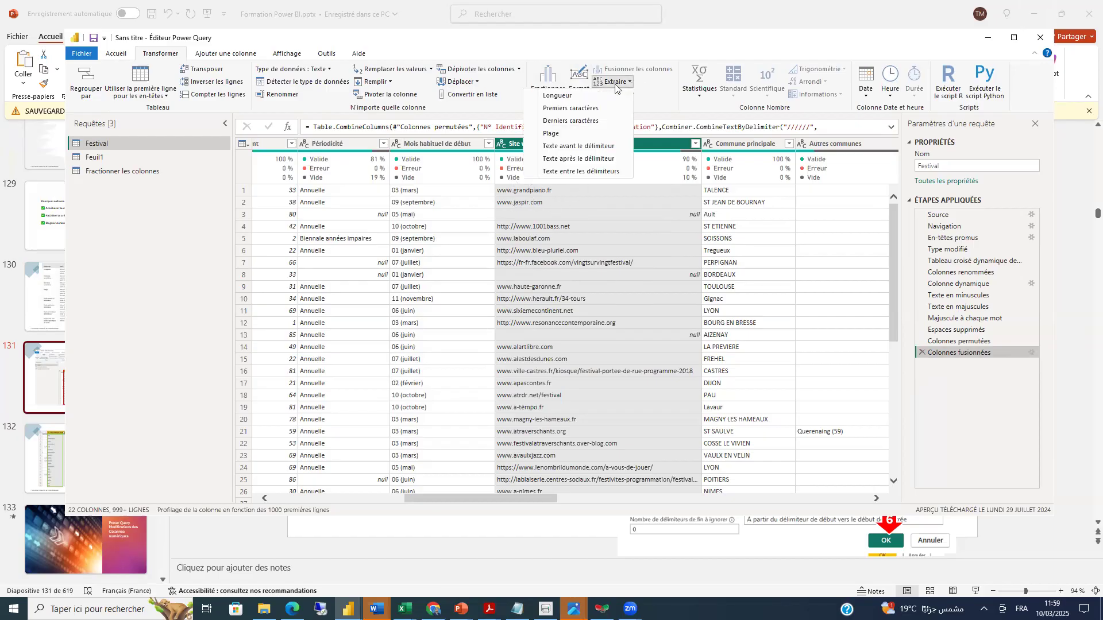
left_click(561, 159)
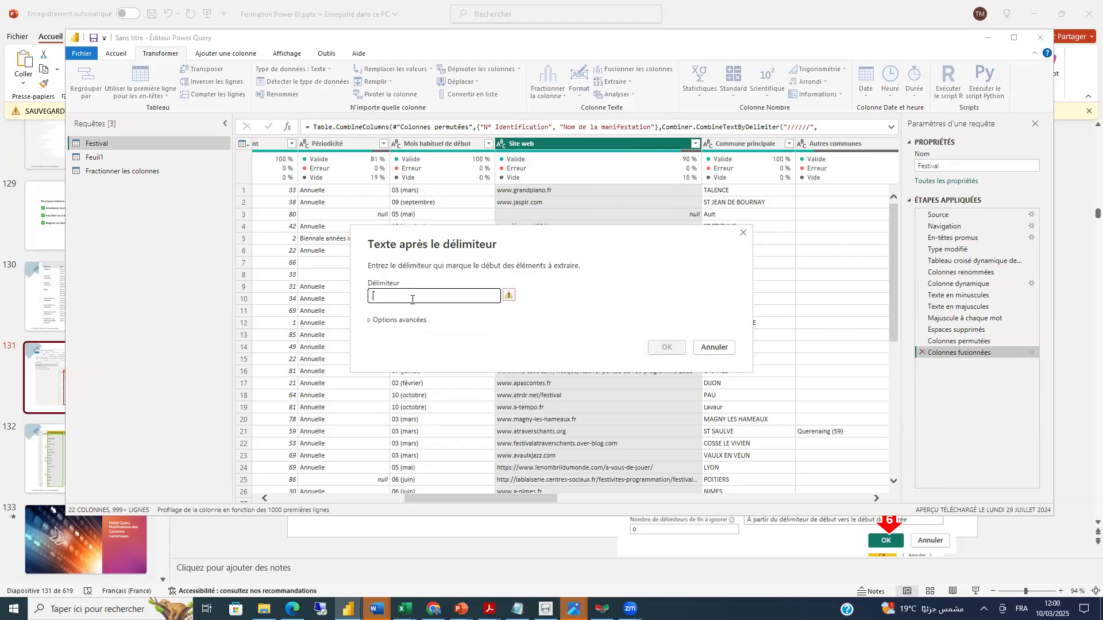
type(".")
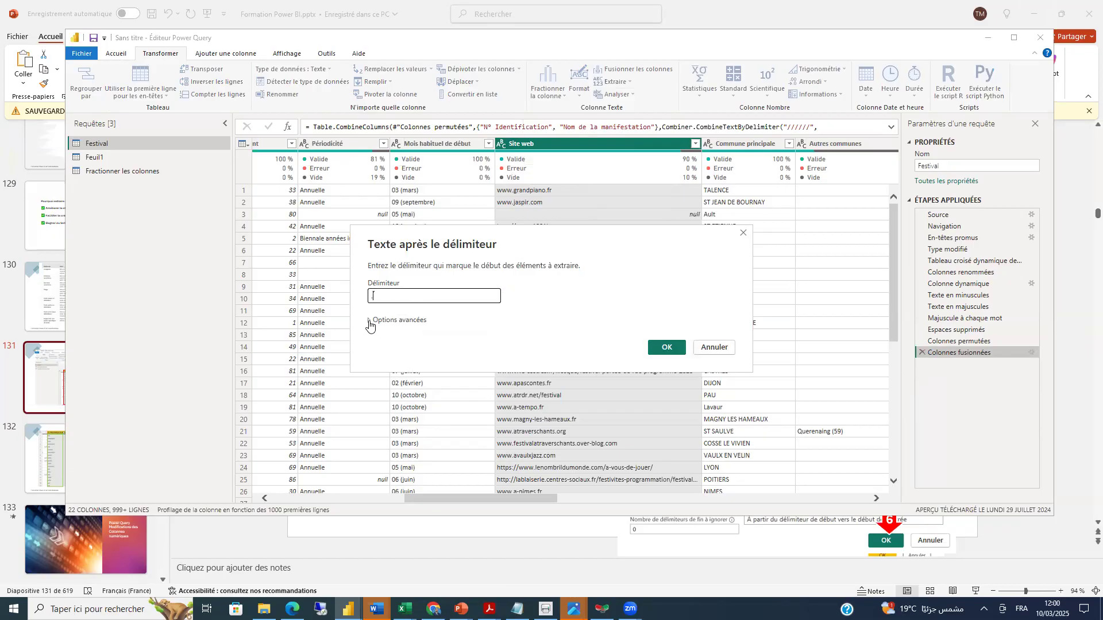
left_click(370, 321)
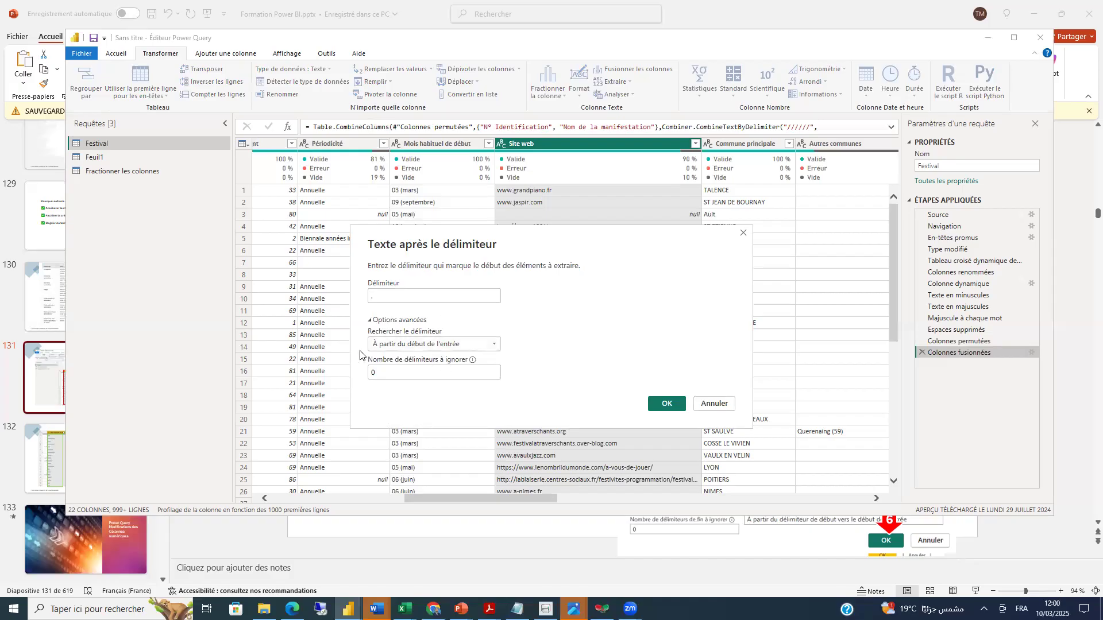
left_click(493, 347)
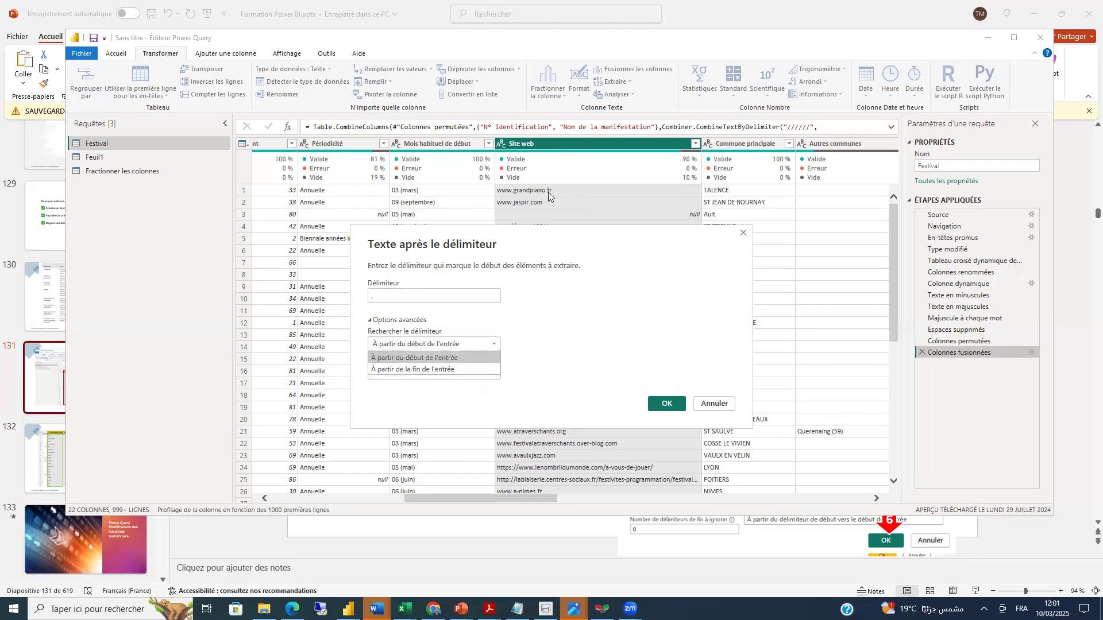
left_click(667, 403)
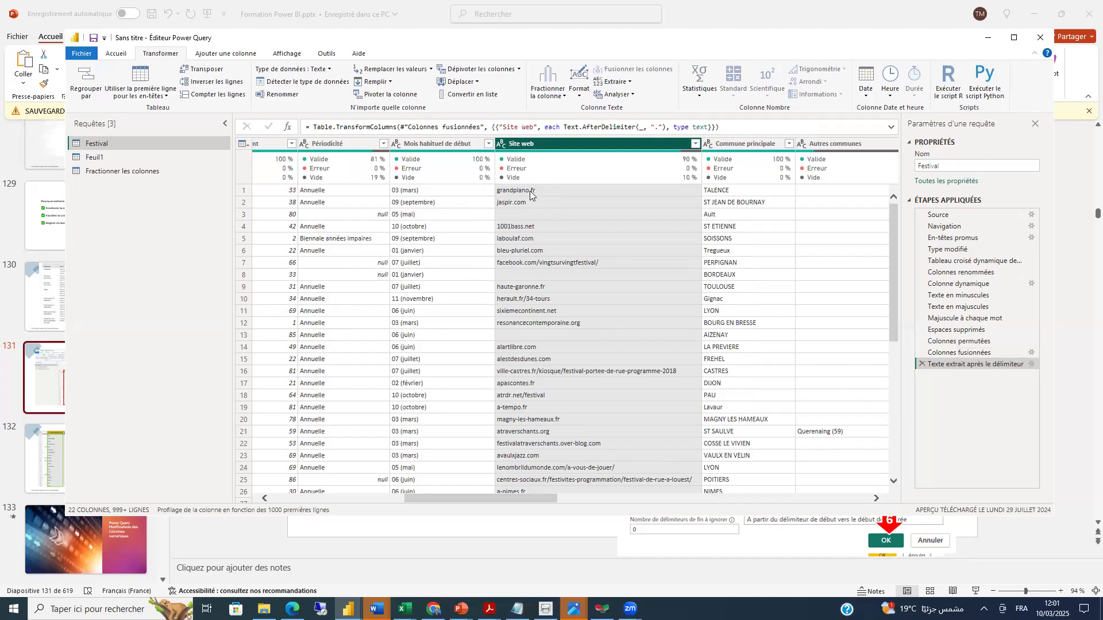
left_click(922, 364)
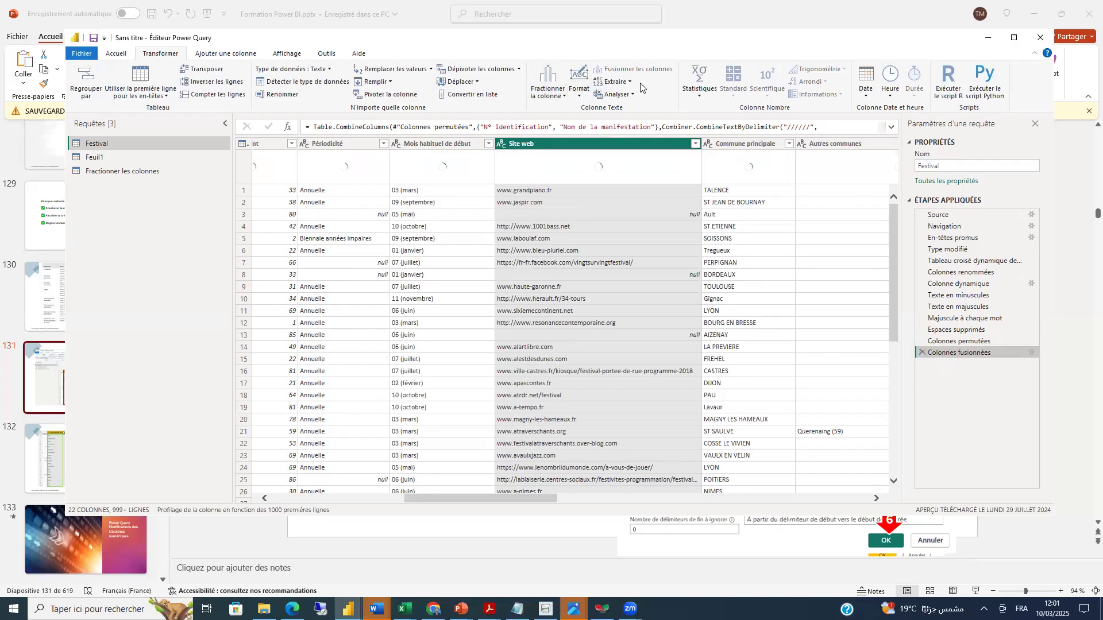
- Extract the text after the "." delimiter in the Site web column, searching from the end of the entry, and delete that applied step
left_click(614, 81)
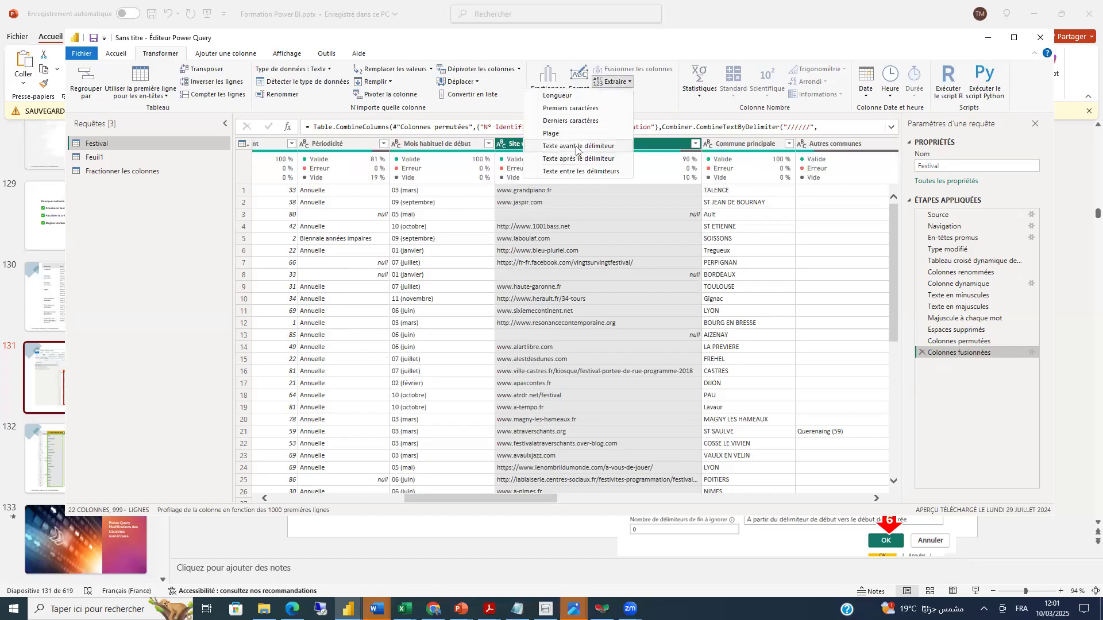
left_click(566, 159)
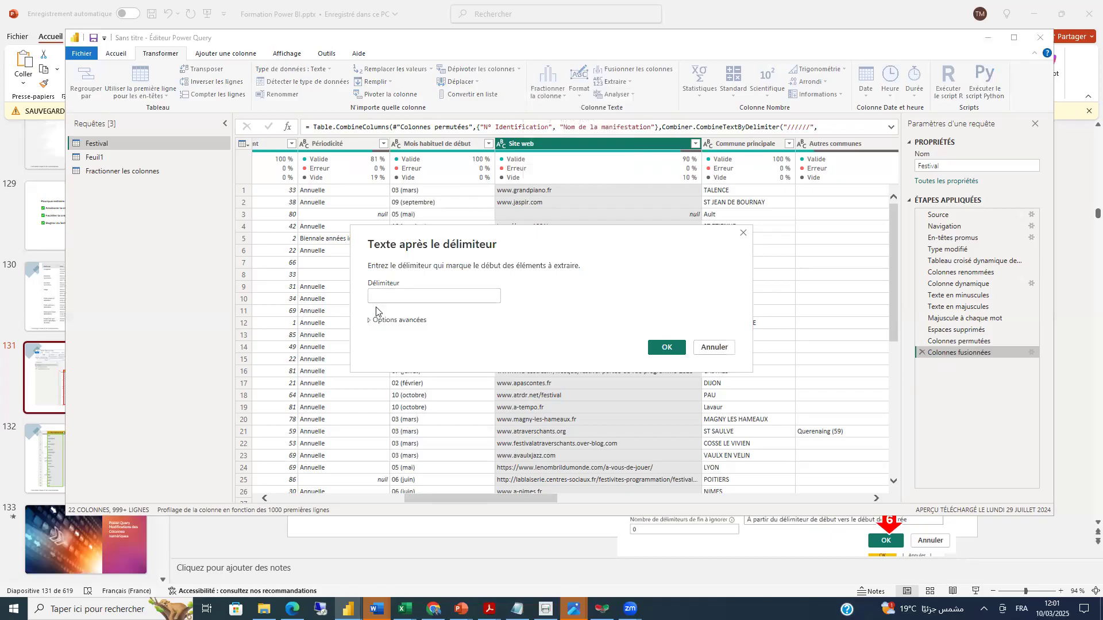
type(".")
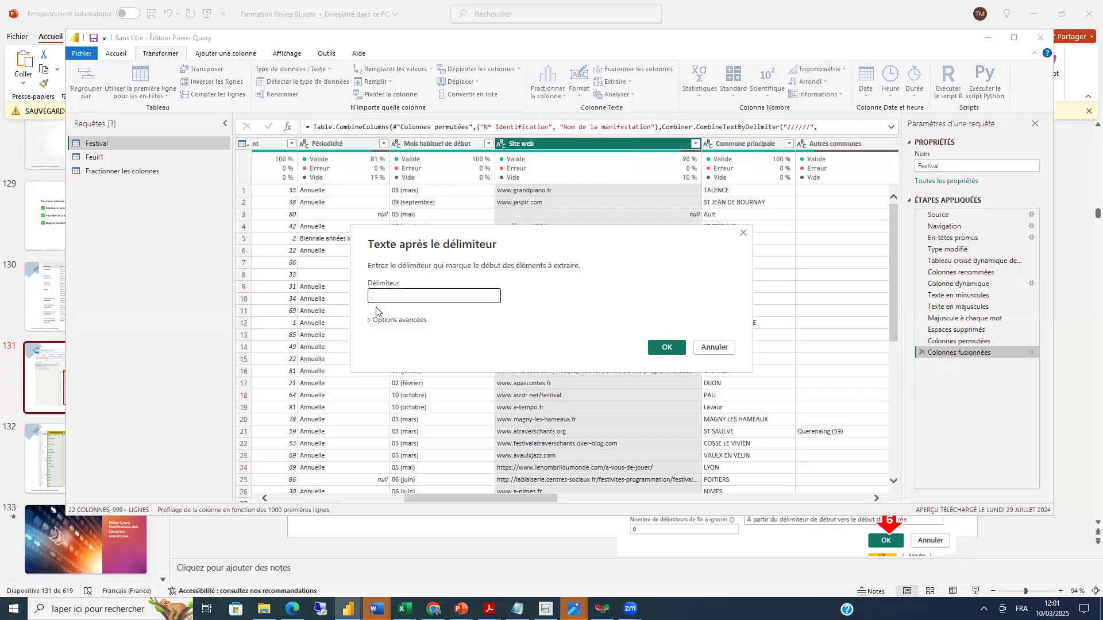
left_click(370, 320)
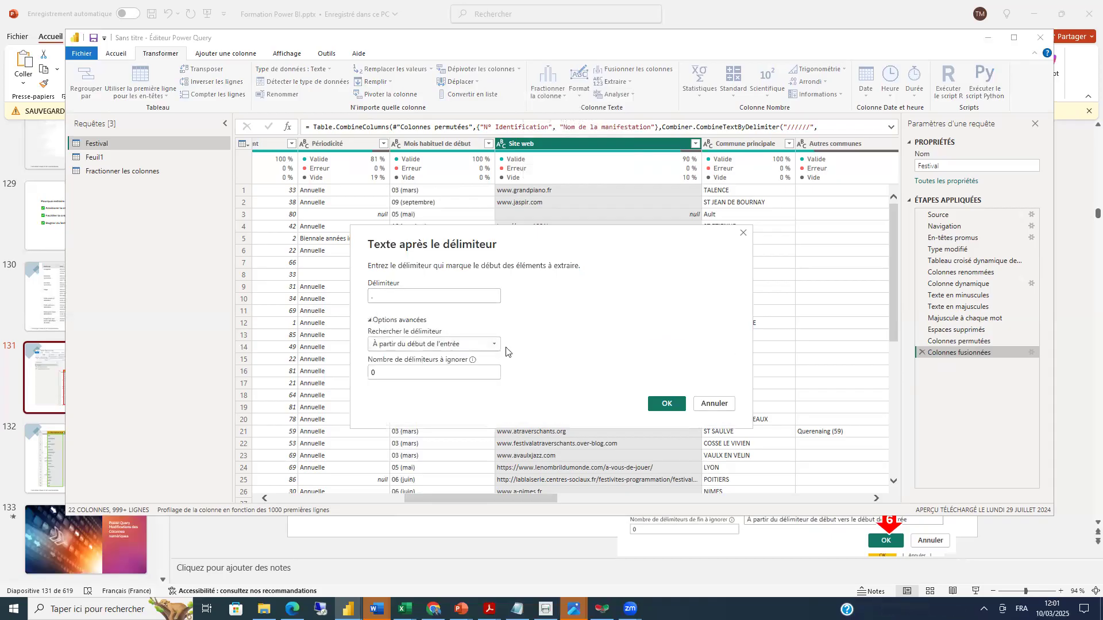
left_click(460, 344)
left_click(384, 369)
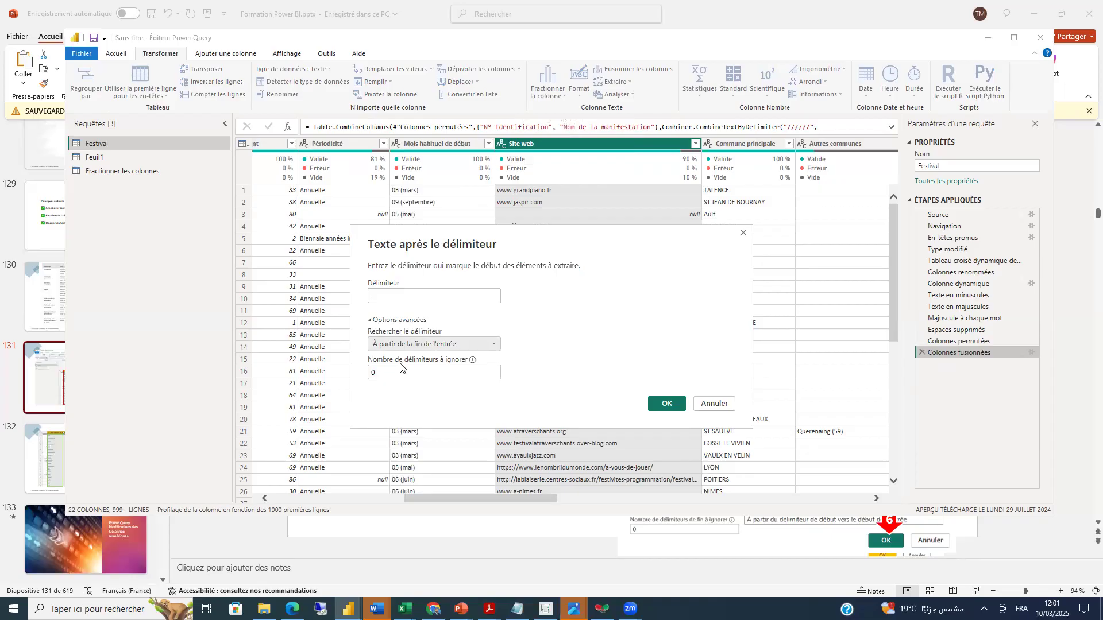
left_click(665, 404)
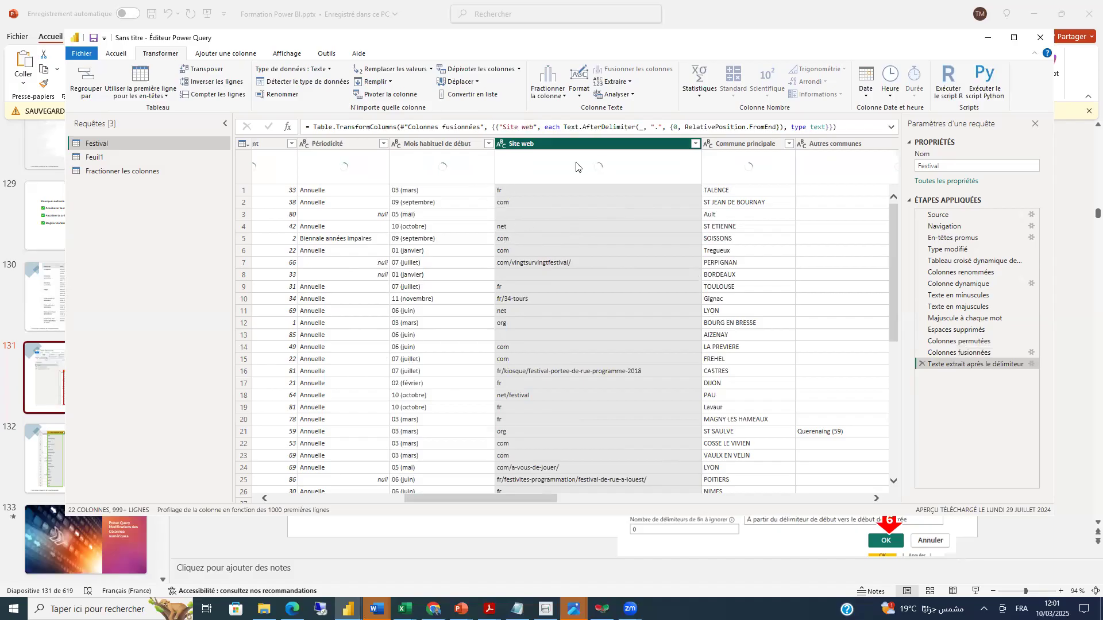
left_click(922, 364)
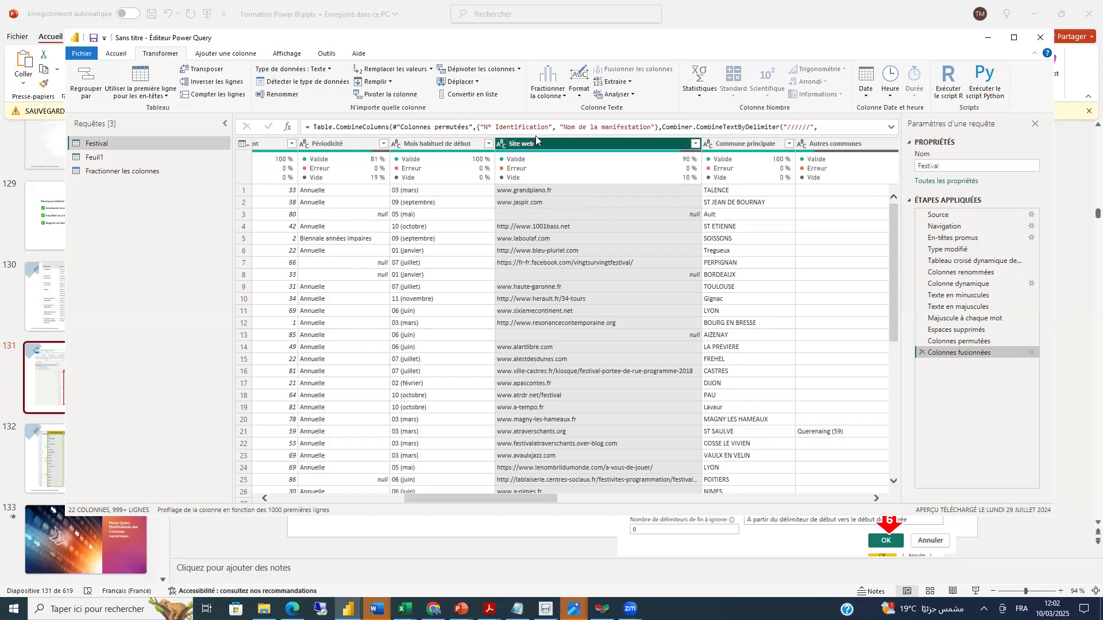
- Extract the text after the "." delimiter in the Site web column from the start of the entry, skipping 1 delimiter, and delete that applied step
left_click(626, 82)
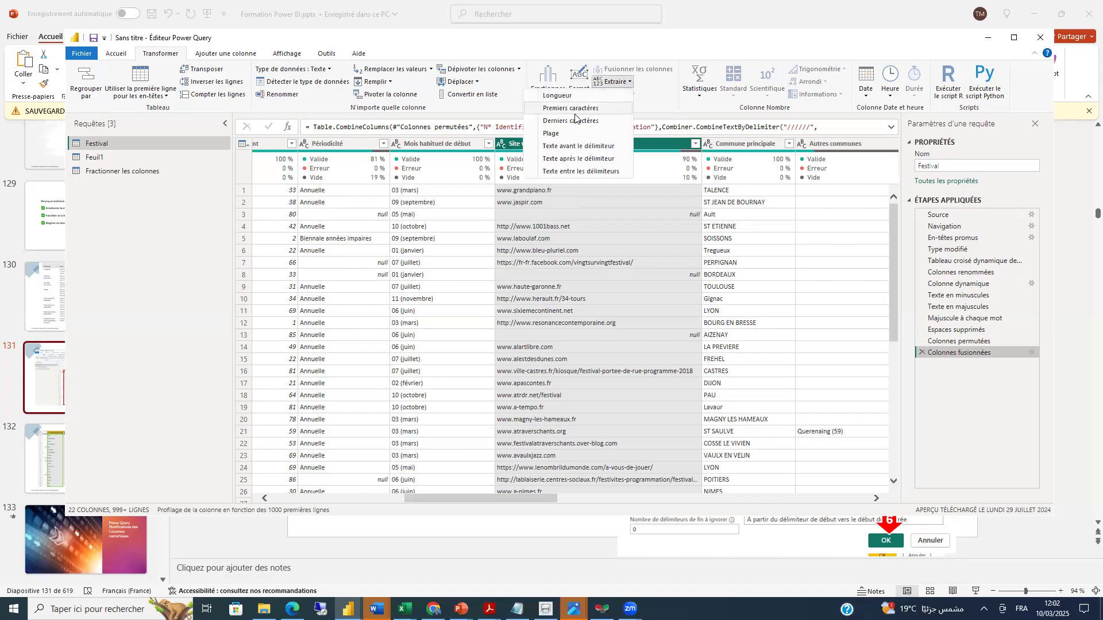
left_click(566, 159)
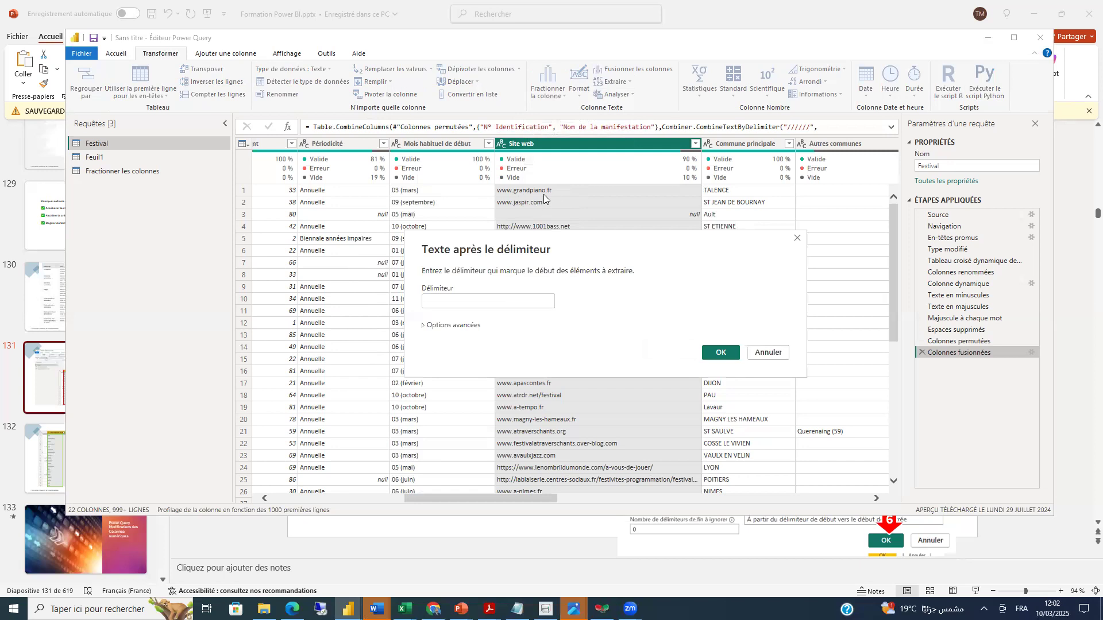
left_click(439, 298)
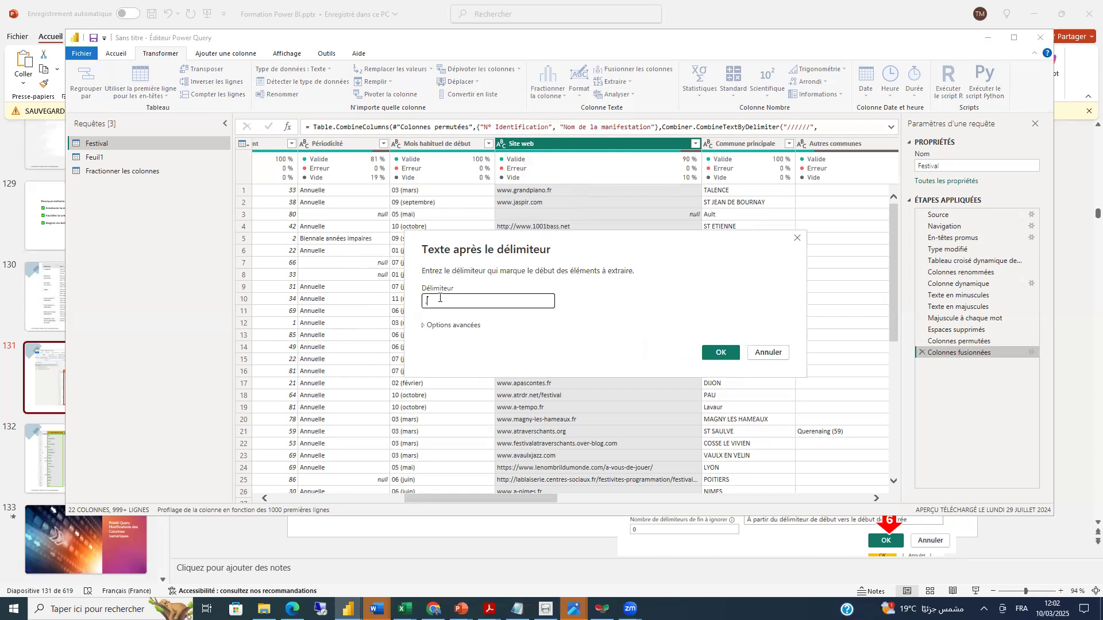
left_click(425, 325)
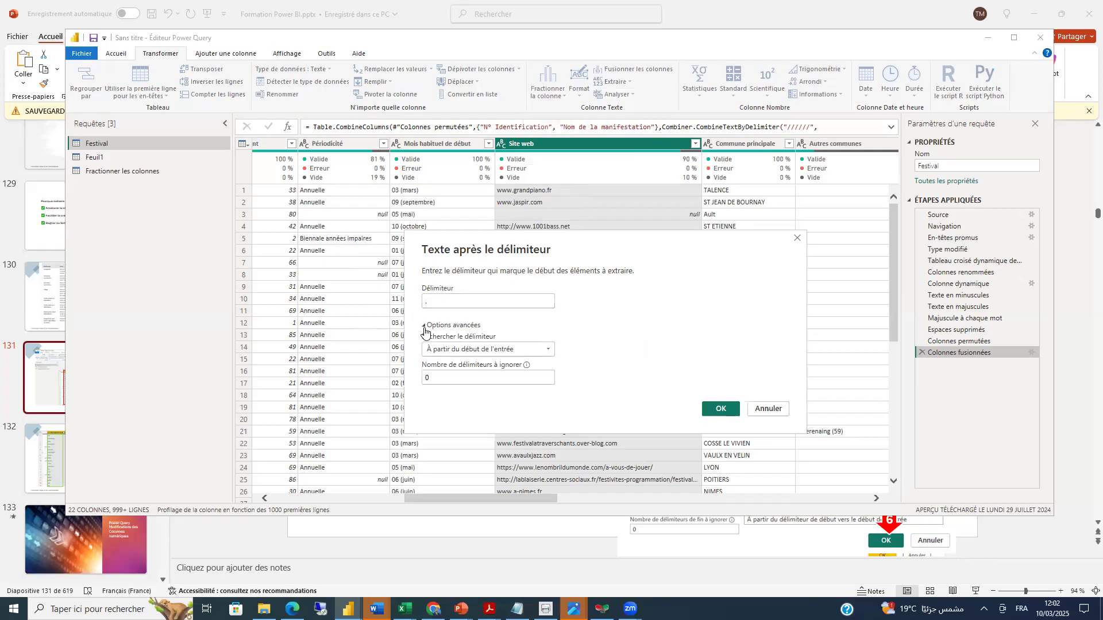
left_click(547, 353)
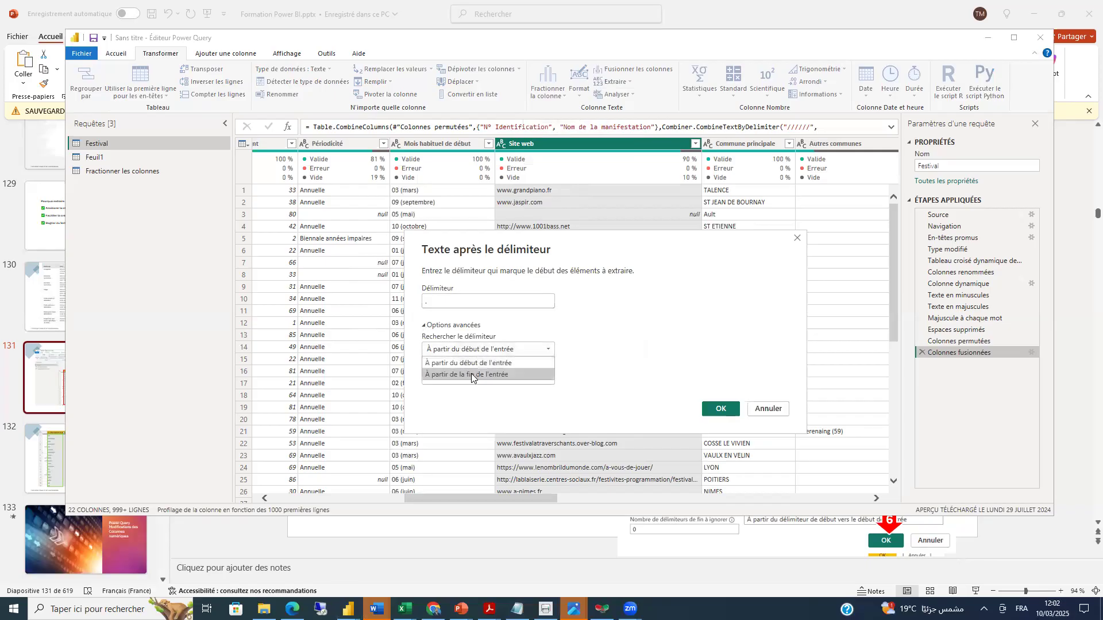
left_click(625, 320)
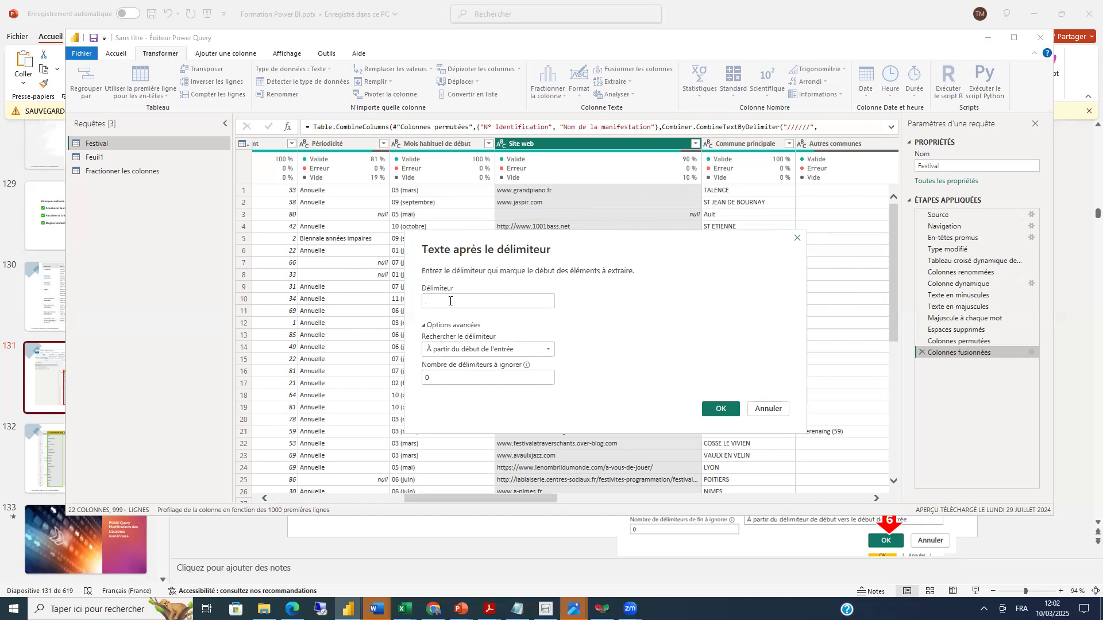
left_click(533, 349)
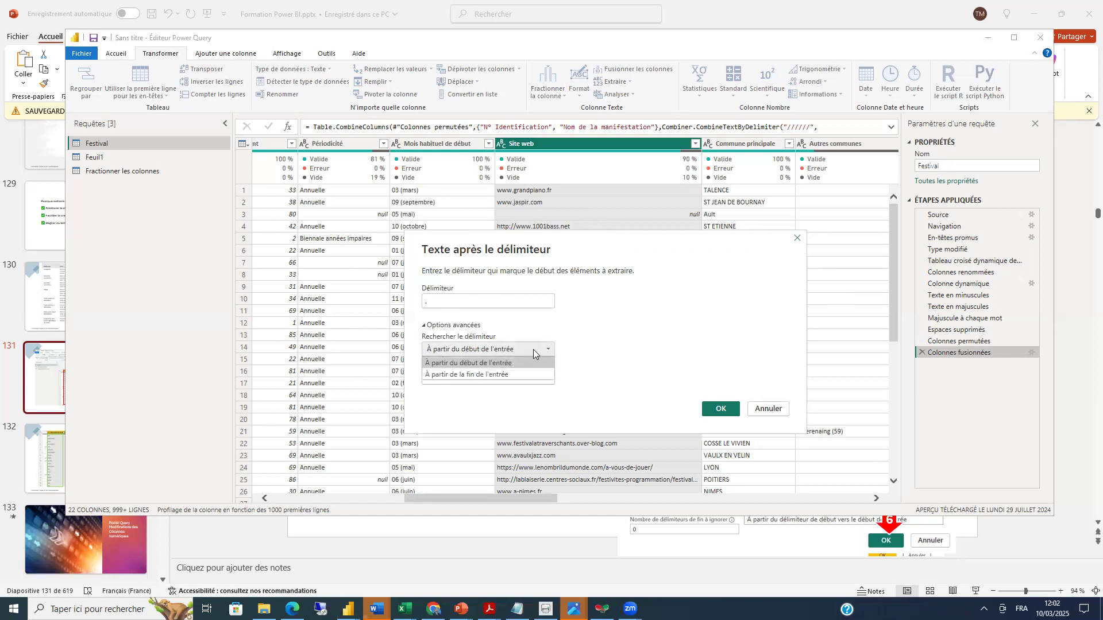
left_click(471, 363)
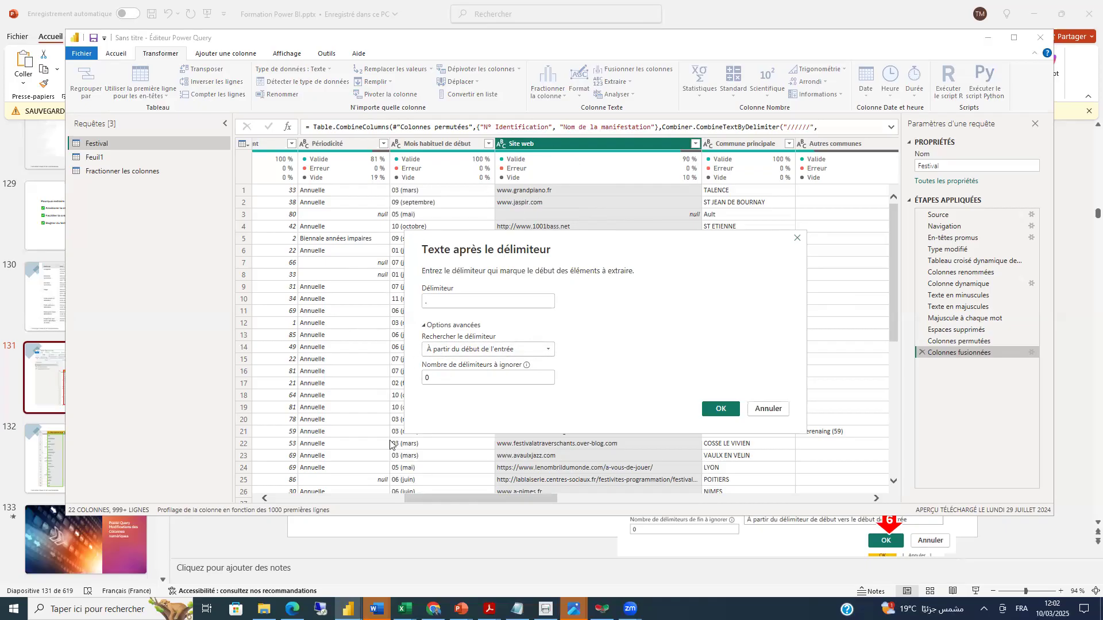
left_click_drag(430, 378, 382, 381)
type("1")
left_click(726, 409)
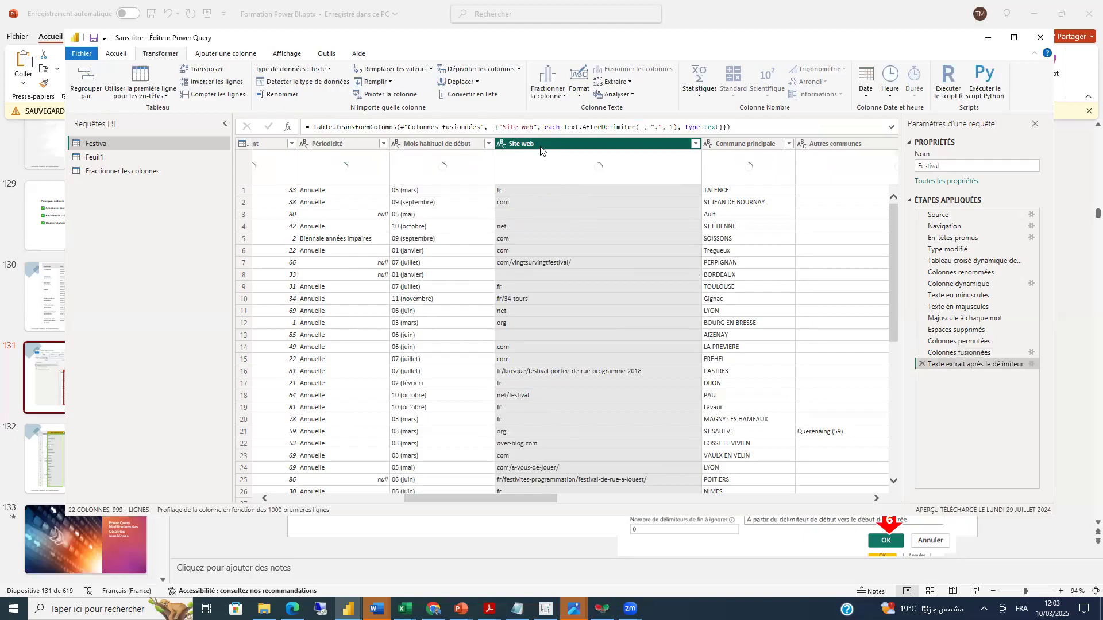
left_click(922, 364)
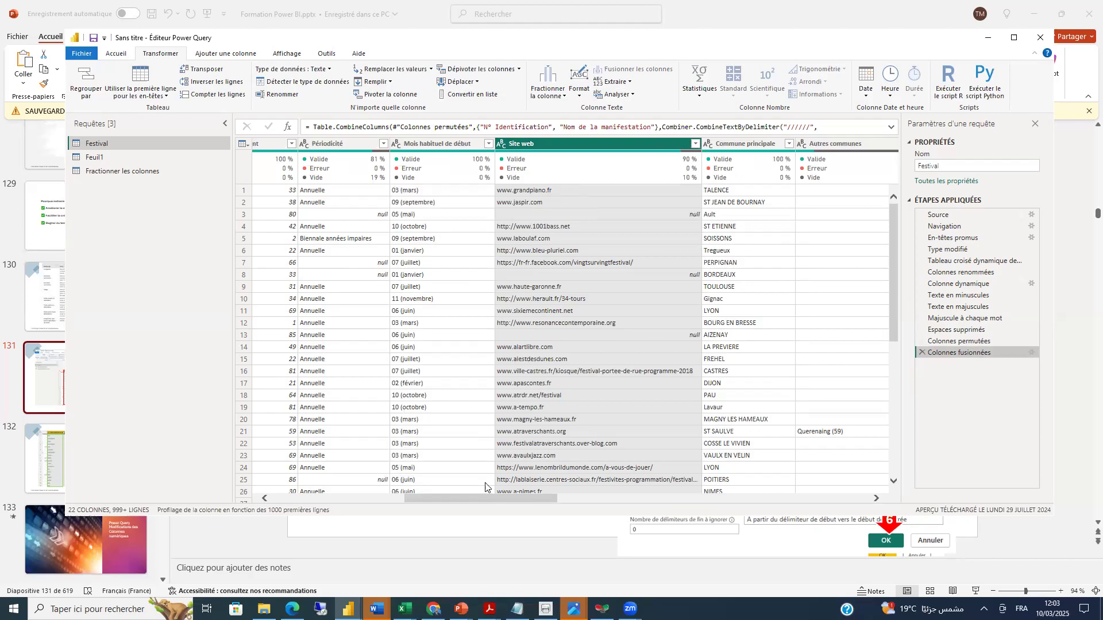
- Look through the Festival table's columns for another extraction example and select the coordonnees_insee column
left_click_drag(481, 498, 380, 483)
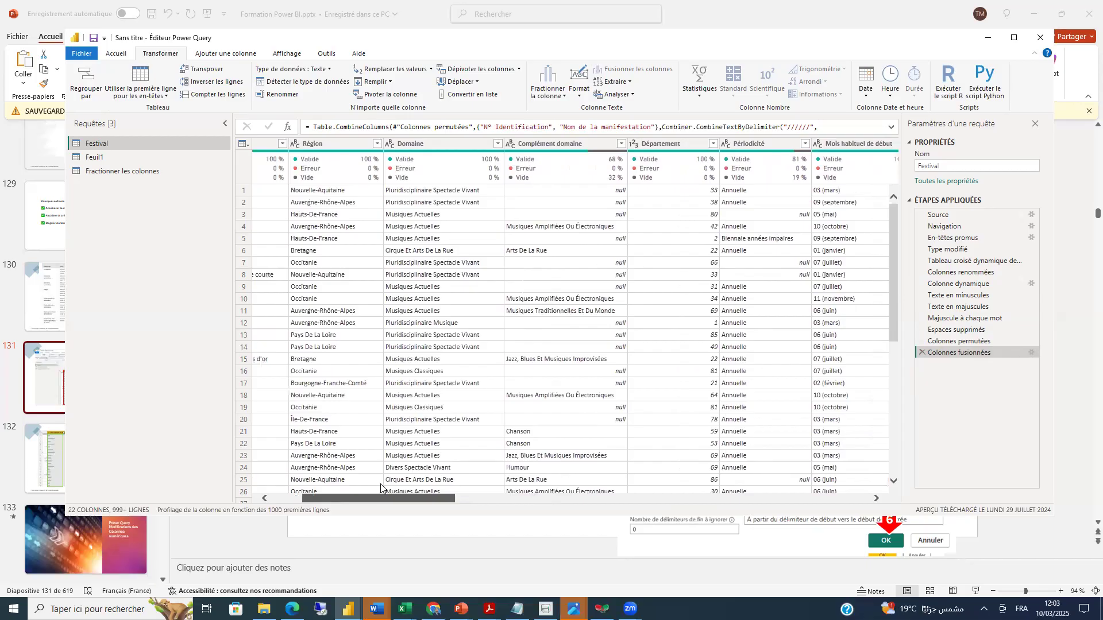
left_click_drag(380, 484, 333, 480)
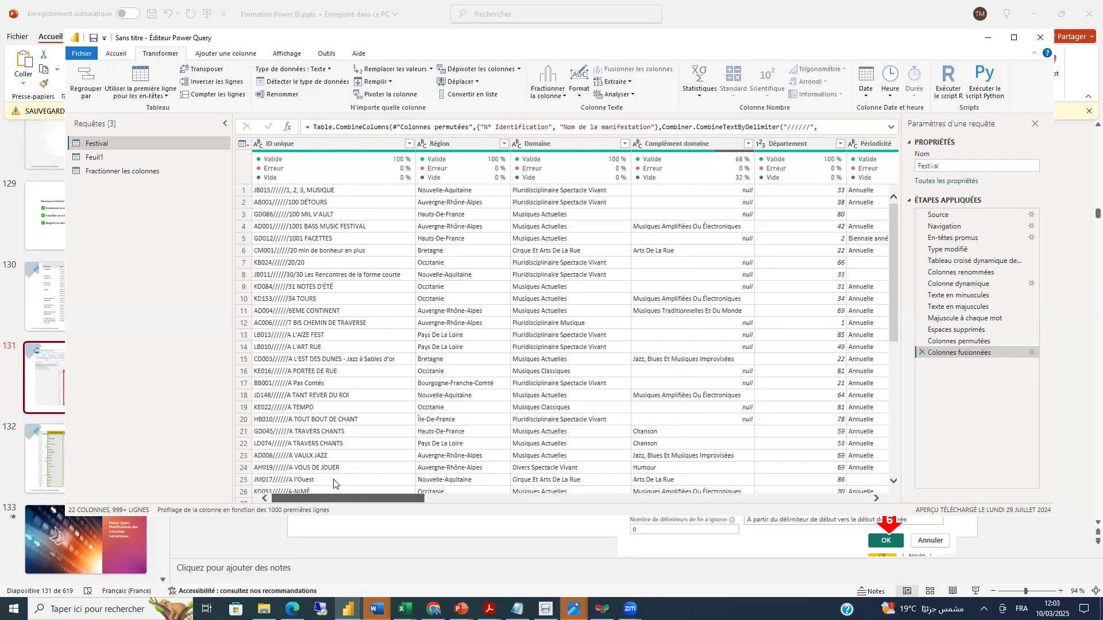
left_click_drag(337, 485, 694, 502)
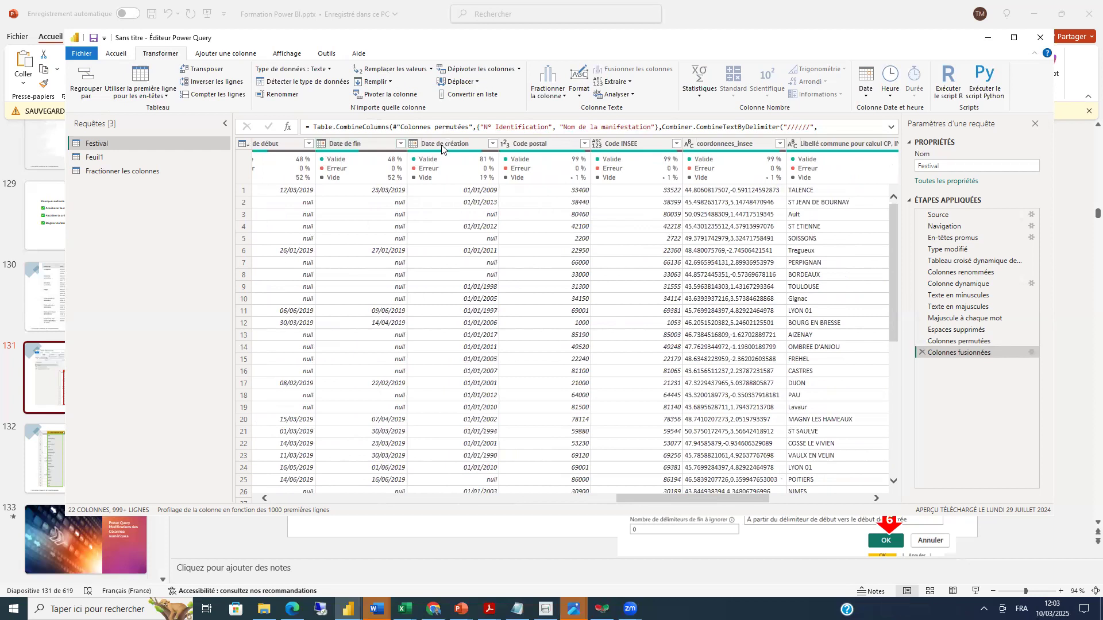
left_click(414, 163)
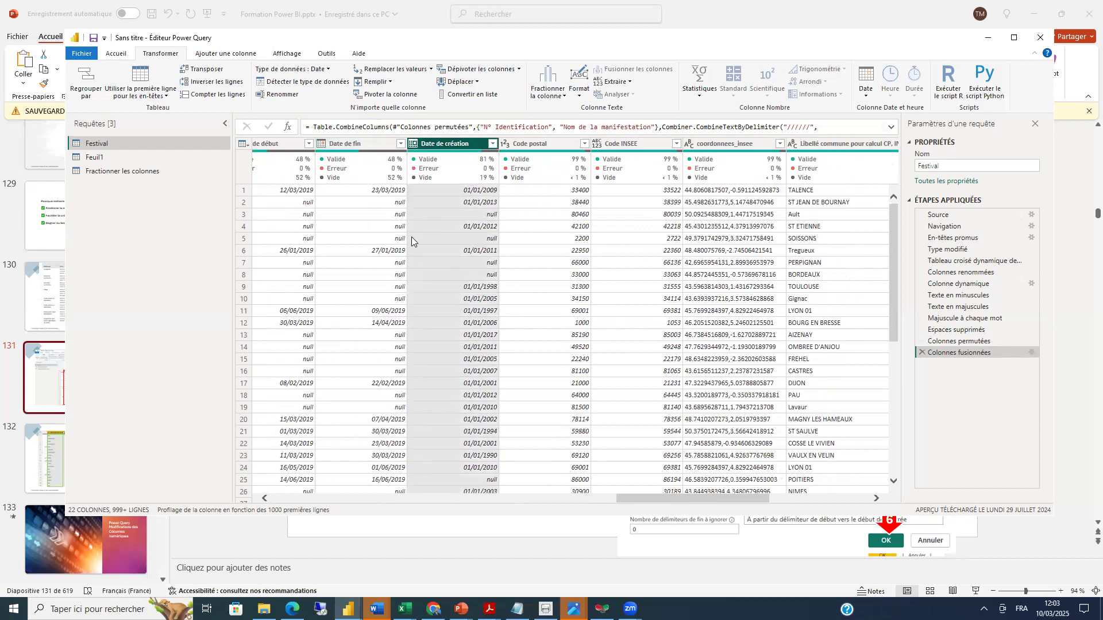
mouse_move(434, 147)
left_click(720, 144)
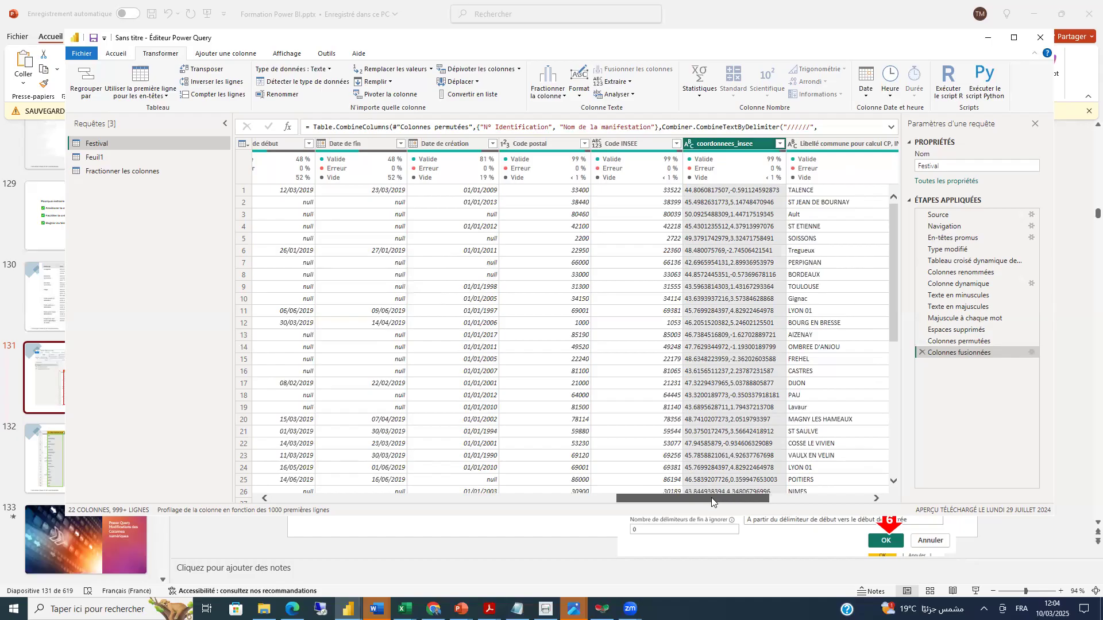
scroll(711, 497, "left", 2)
left_click_drag(711, 500, 746, 498)
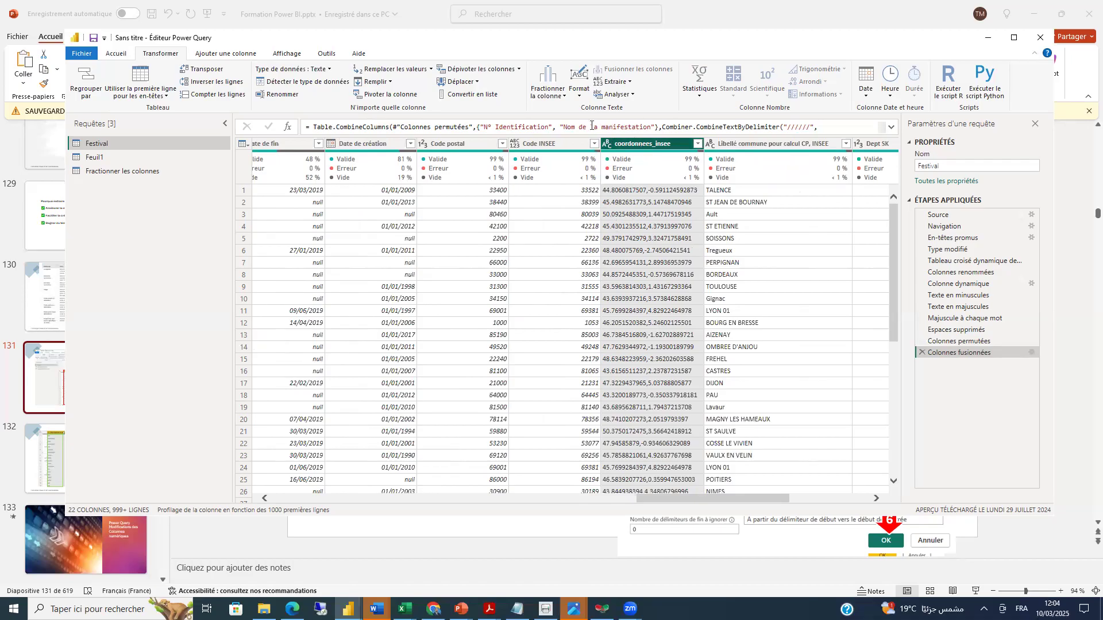
- Extract the text after the "." delimiter in coordonnees_insee, skipping 1 delimiter from the start of the entry, and delete that applied step
left_click(623, 81)
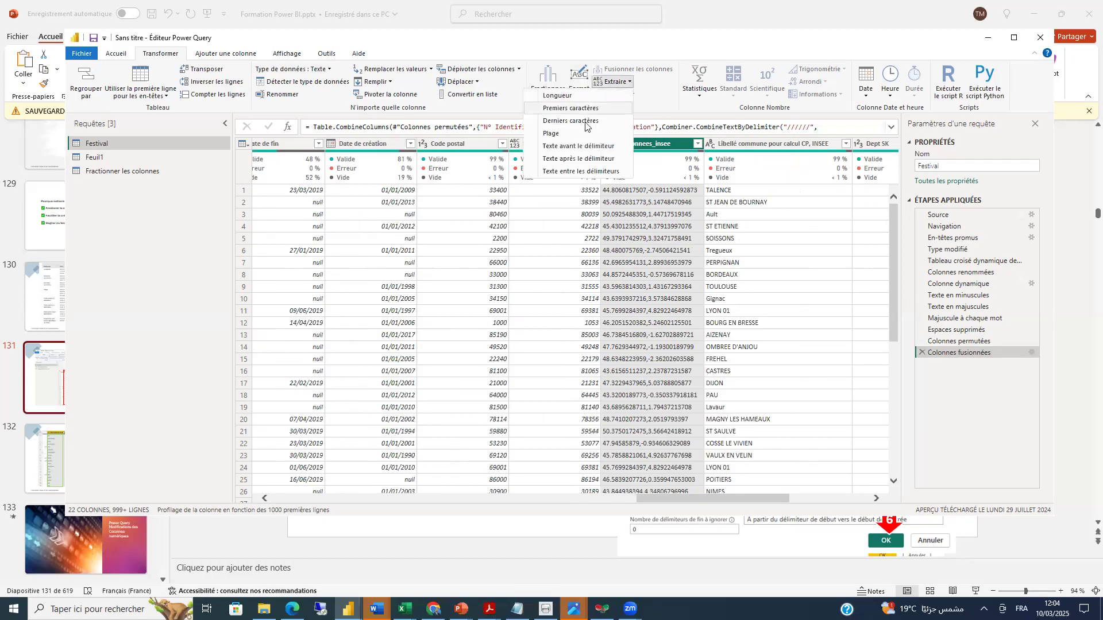
left_click(565, 170)
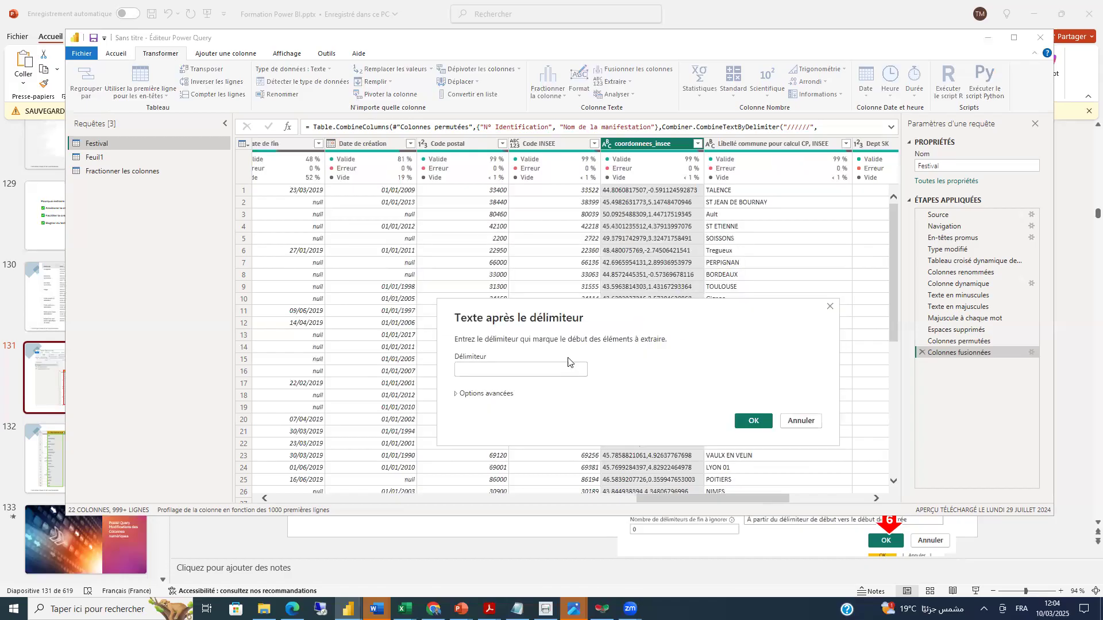
left_click(471, 373)
left_click(457, 395)
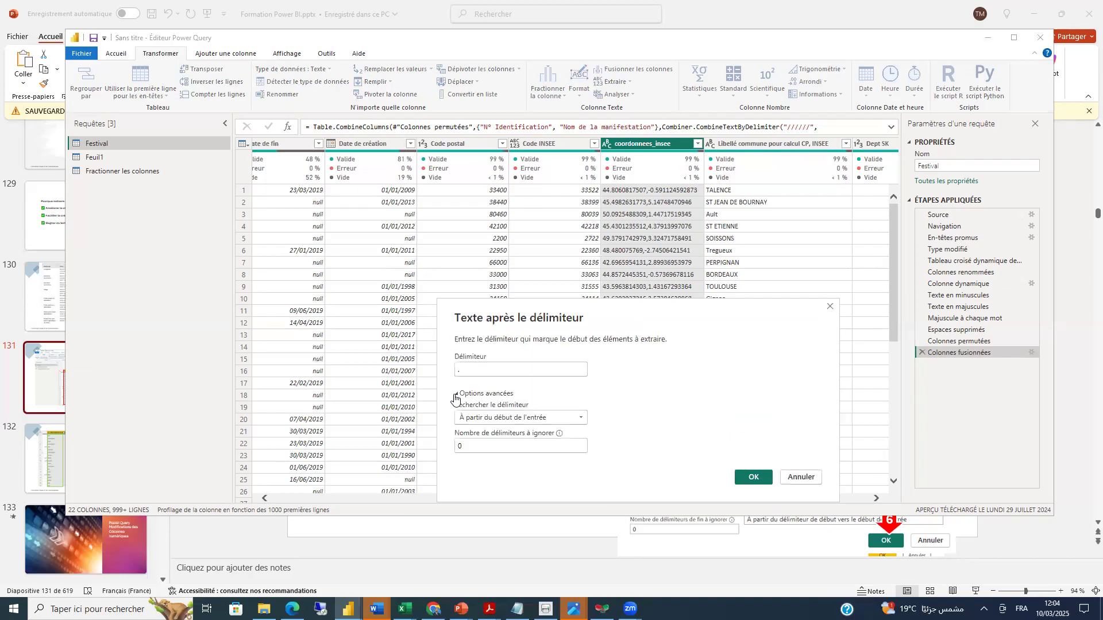
double_click(466, 444)
type("1")
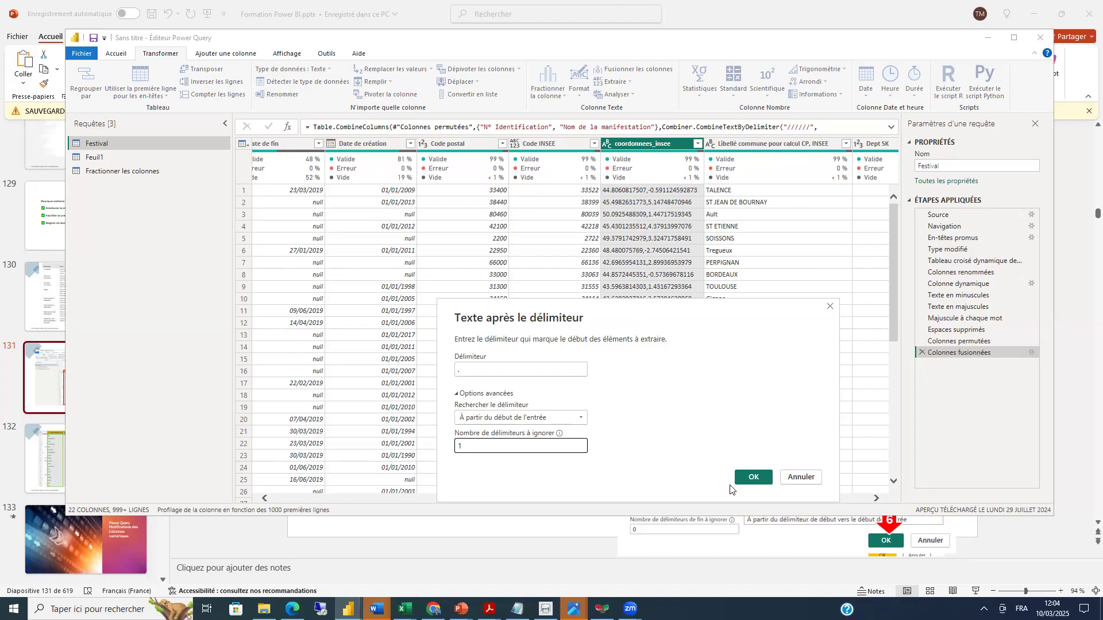
left_click(756, 478)
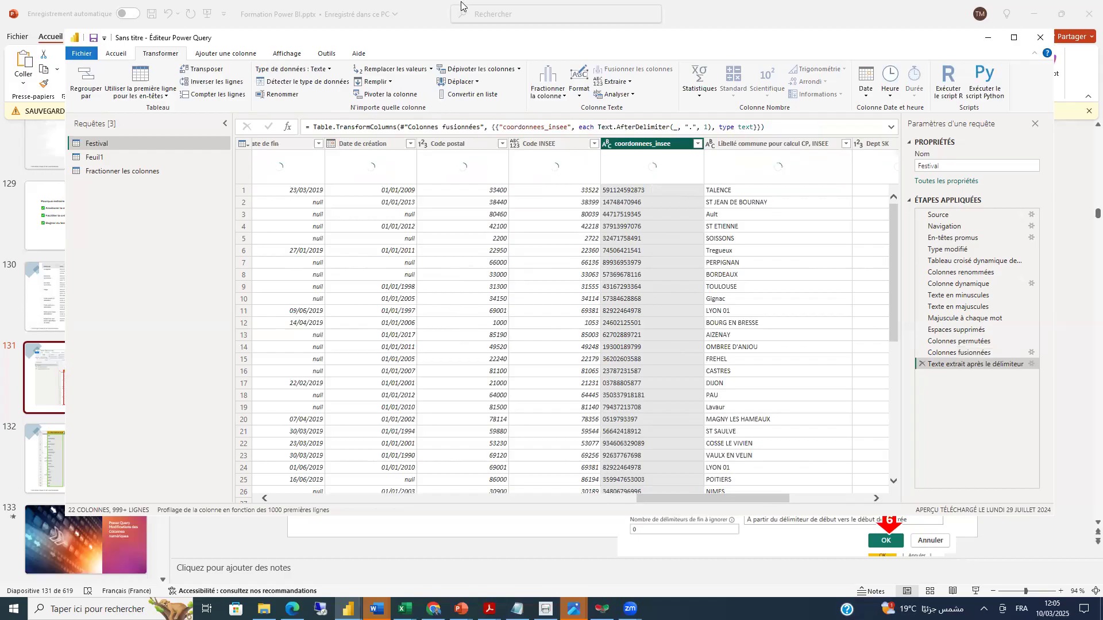
left_click(921, 364)
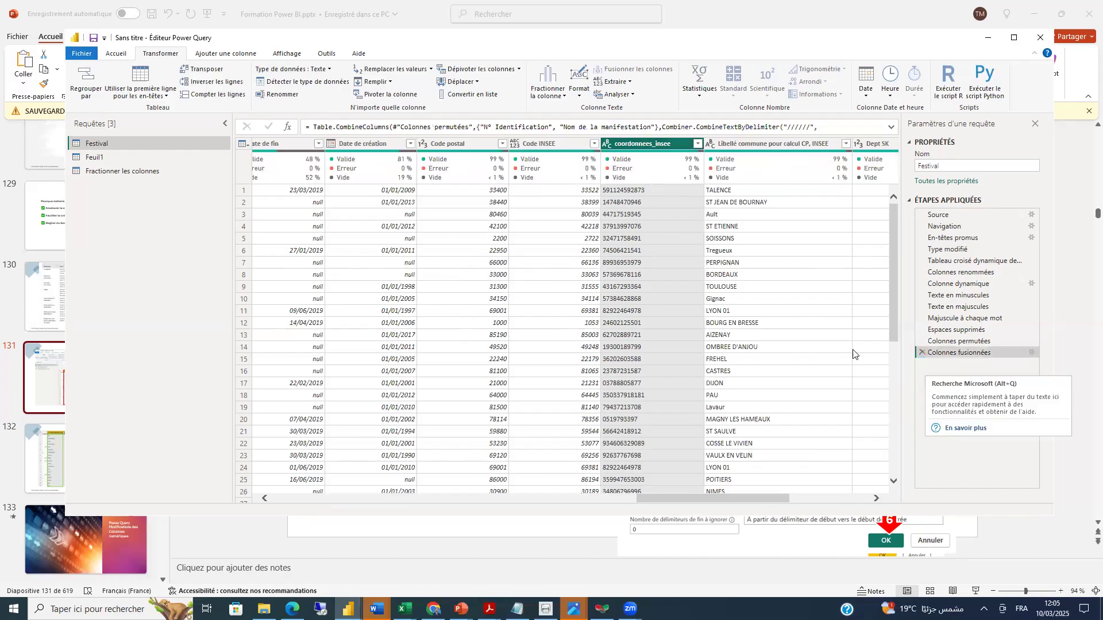
- Delete the Colonnes fusionnées step from the Festival query and select the restored N° Identification column
left_click(921, 353)
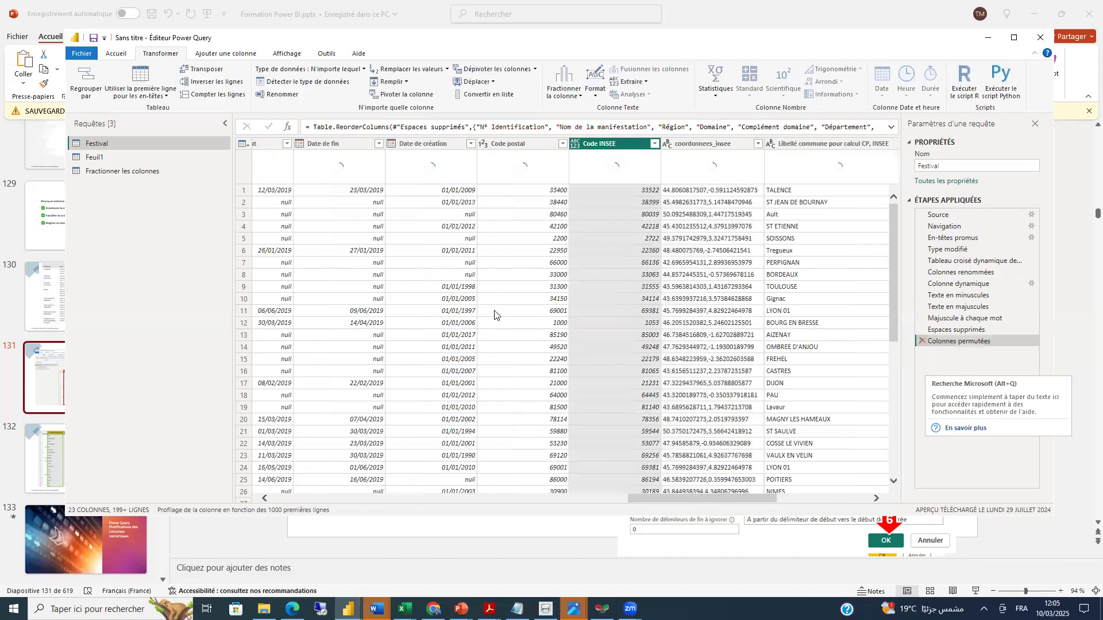
left_click_drag(666, 498, 215, 498)
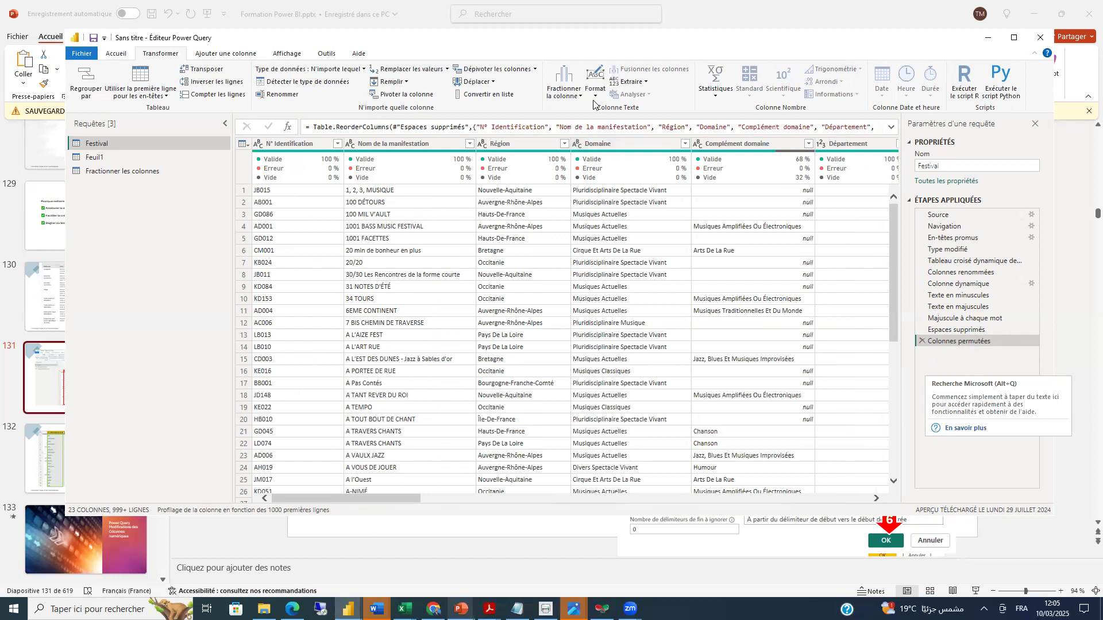
left_click(645, 85)
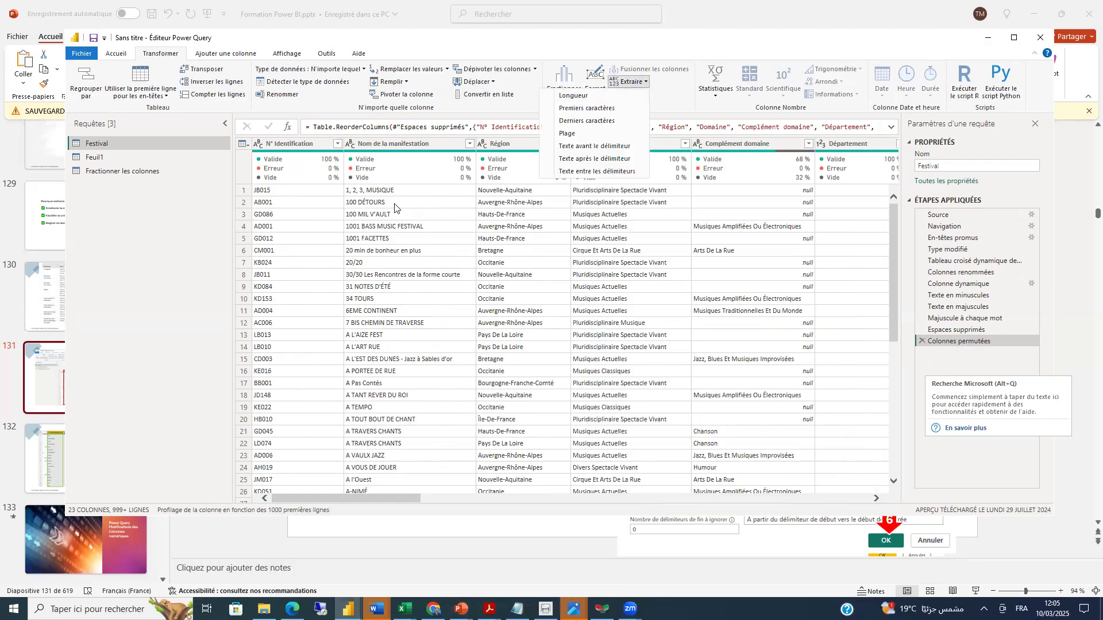
left_click(286, 142)
left_click(286, 143)
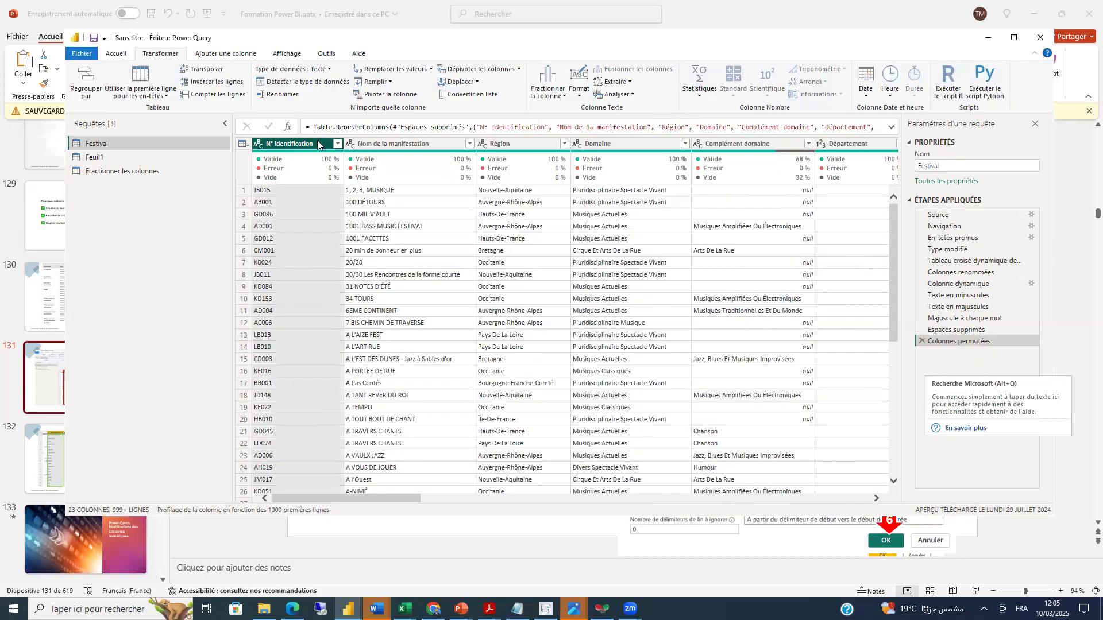
- Convert N° Identification to its text length, check the distinct values through its filter list, and delete the resulting filter and length steps
left_click(628, 83)
left_click(556, 95)
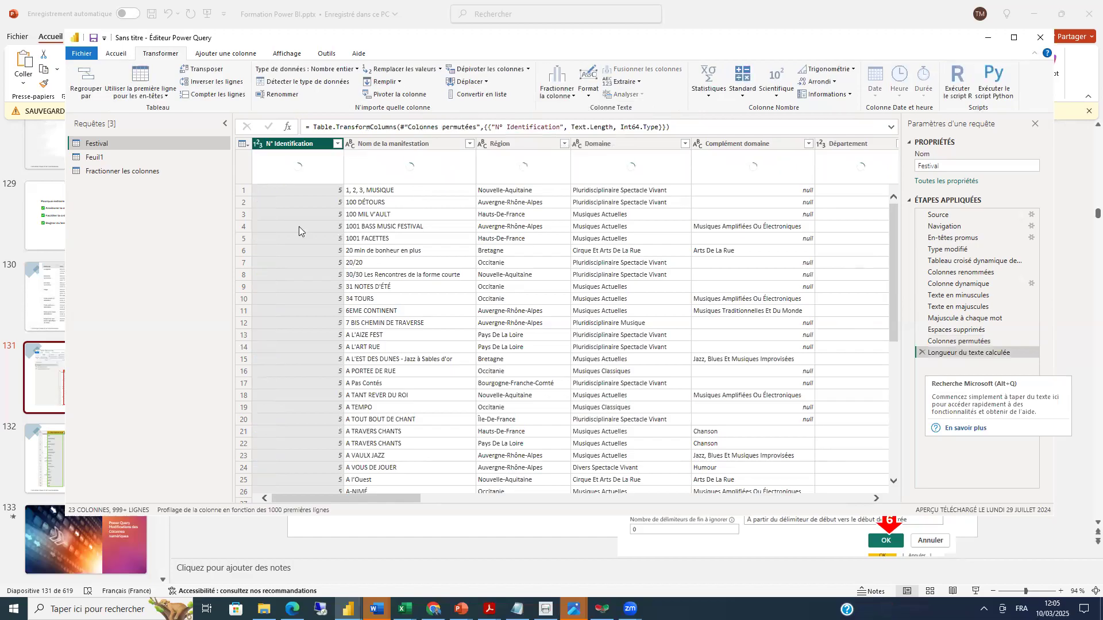
left_click(338, 144)
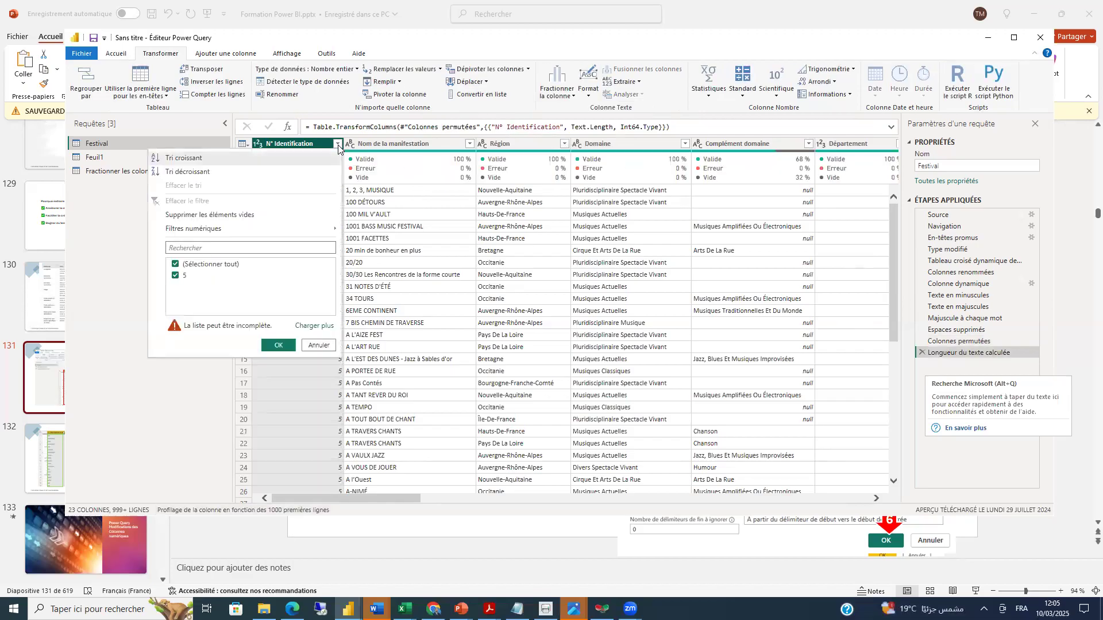
left_click(282, 348)
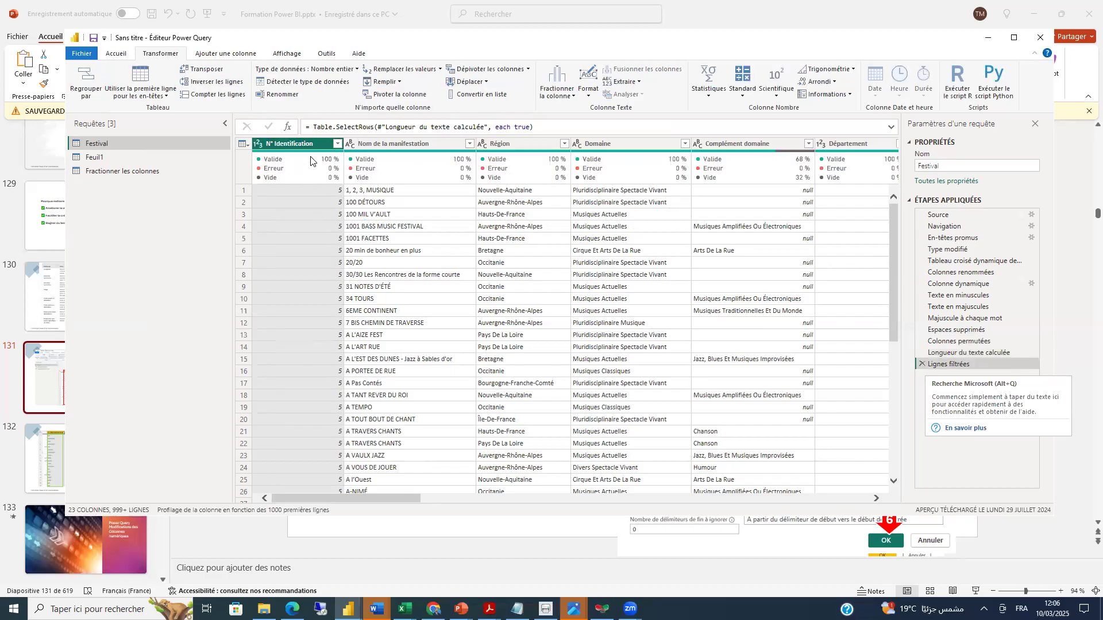
left_click(922, 364)
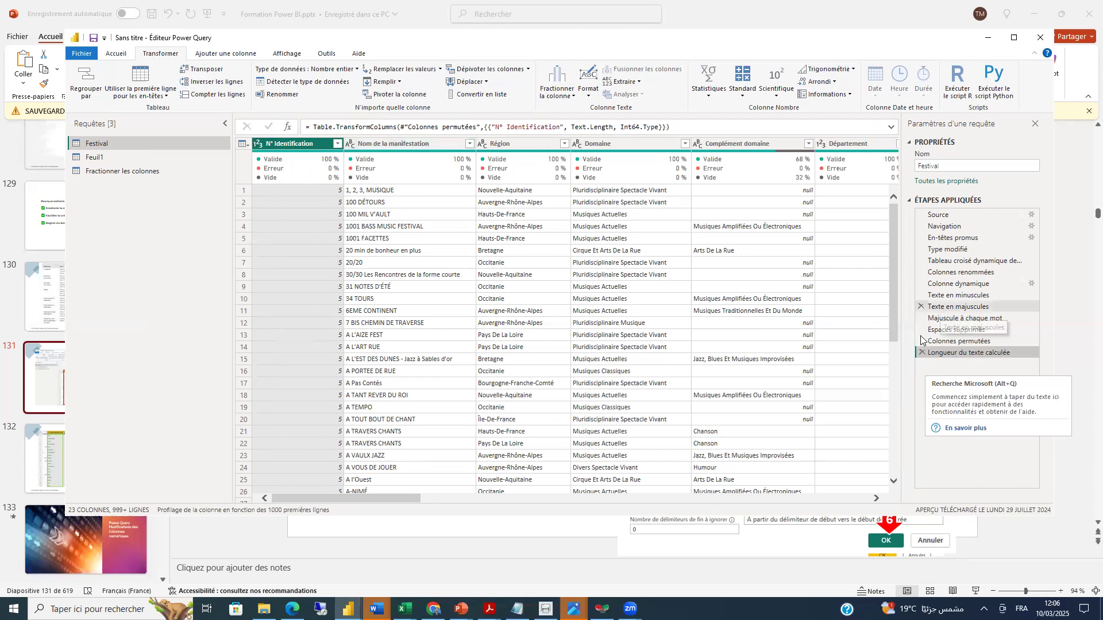
left_click(922, 354)
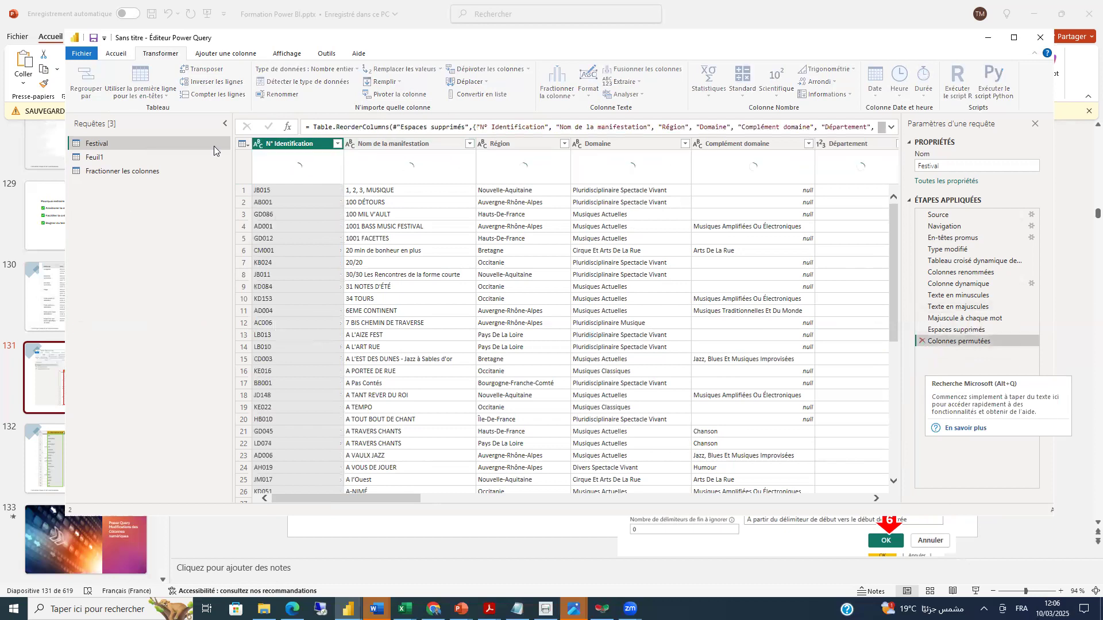
- Extract the first 2 characters of each value in the N° Identification column
left_click(630, 85)
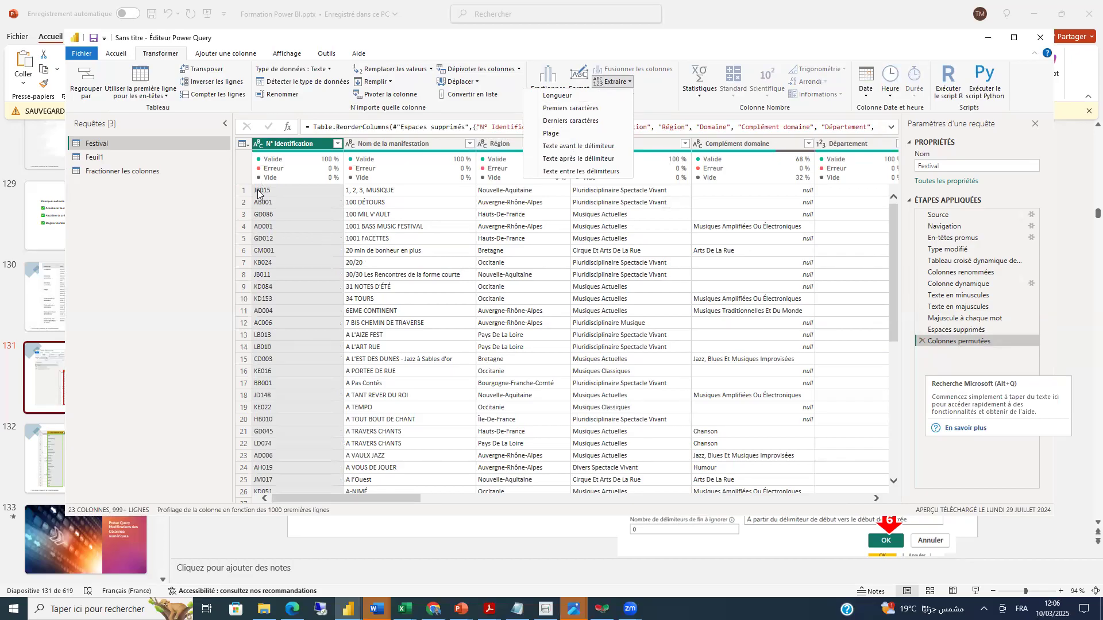
left_click(557, 110)
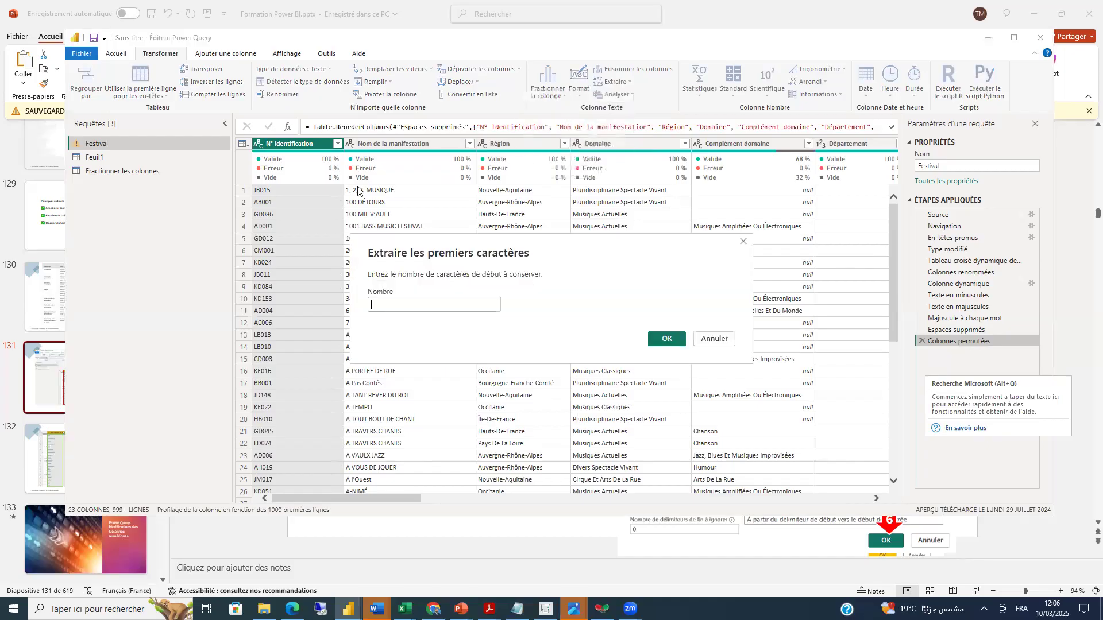
type("2")
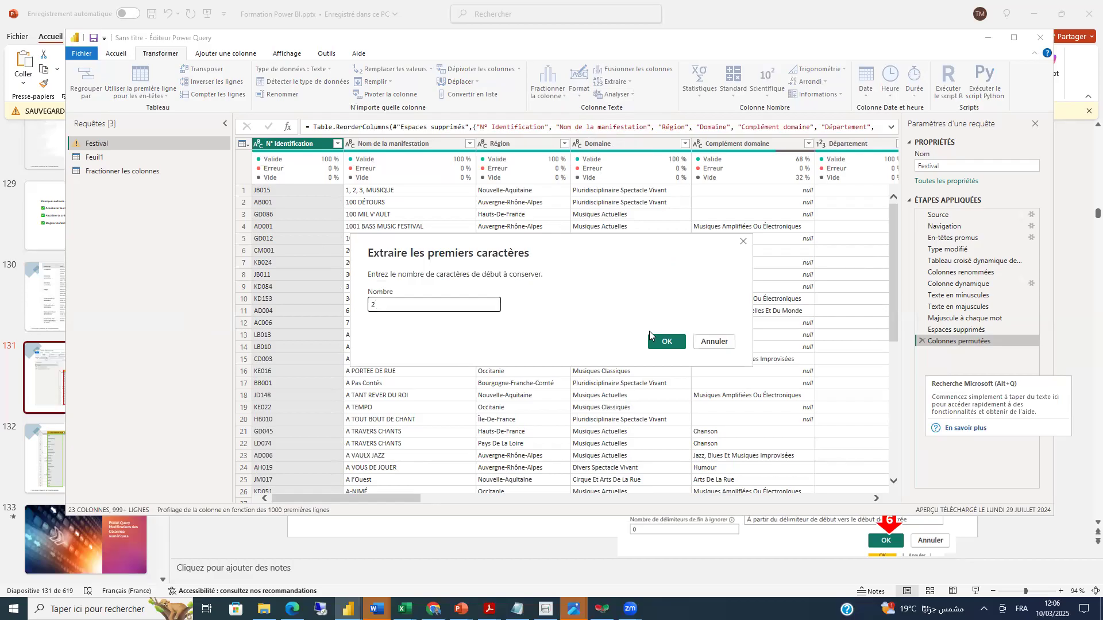
left_click(663, 342)
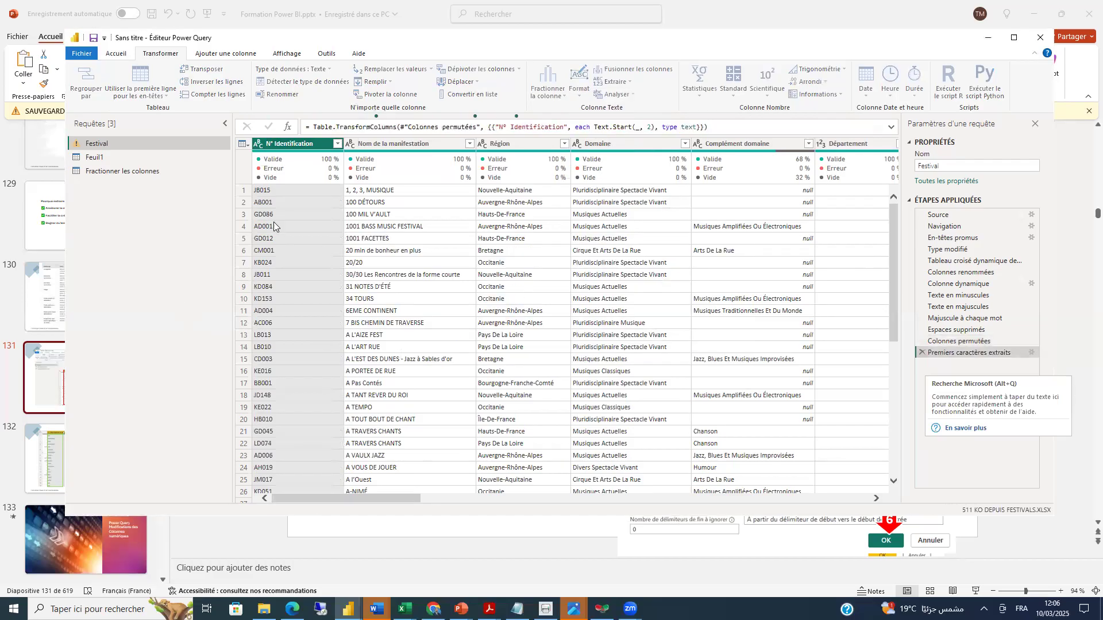
- Delete the Premiers caractères extraits step and extract the last 3 characters of each value in the N° Identification column
left_click(920, 350)
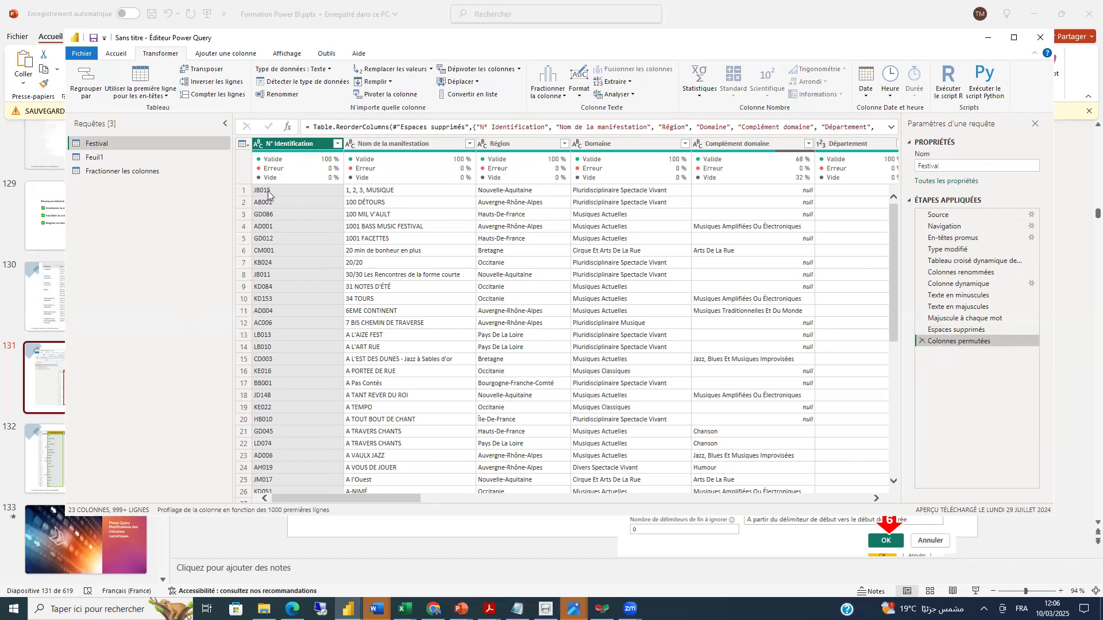
left_click(630, 81)
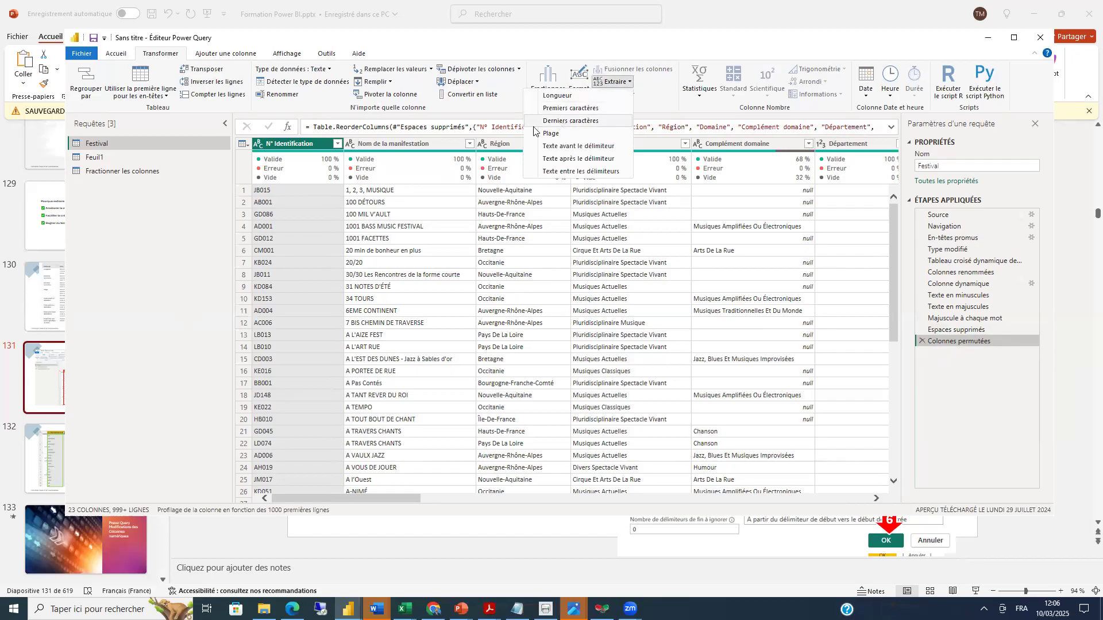
left_click(562, 122)
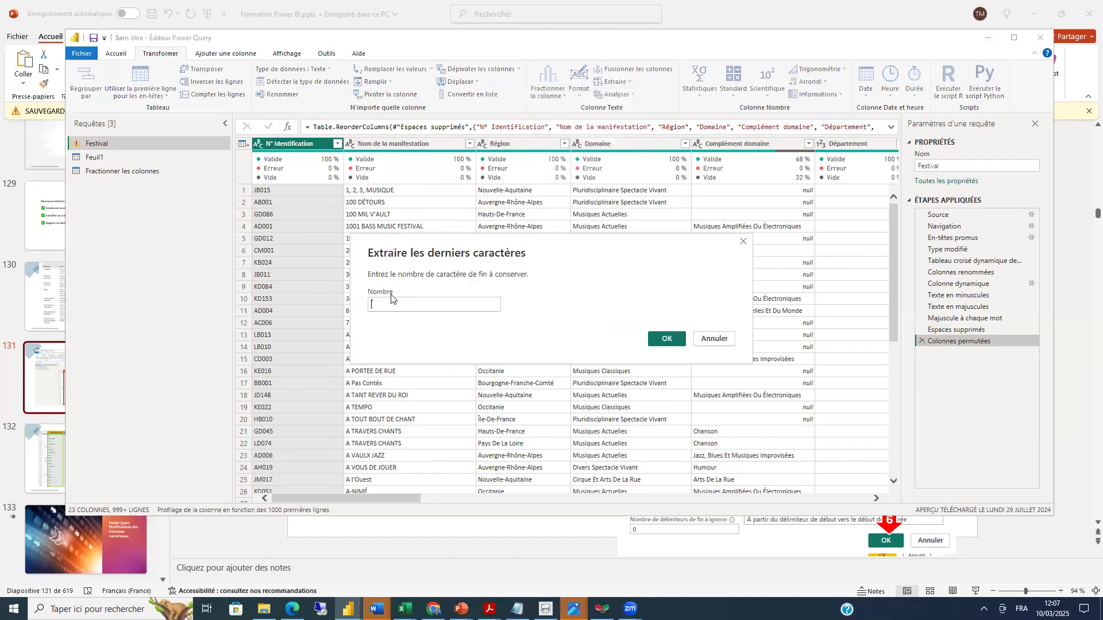
type("3")
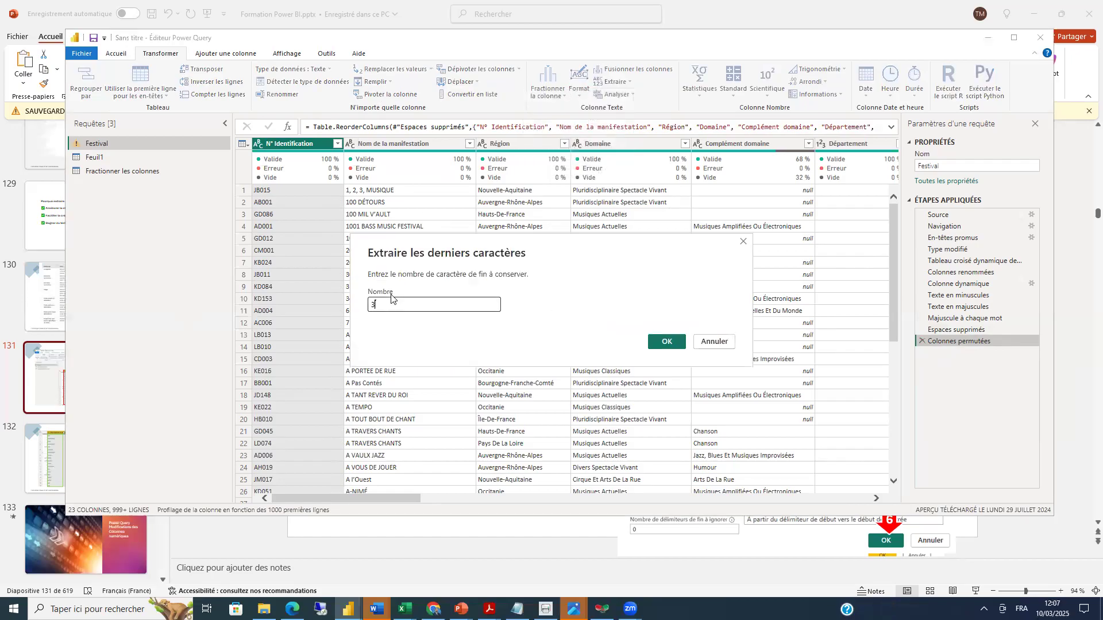
left_click(667, 343)
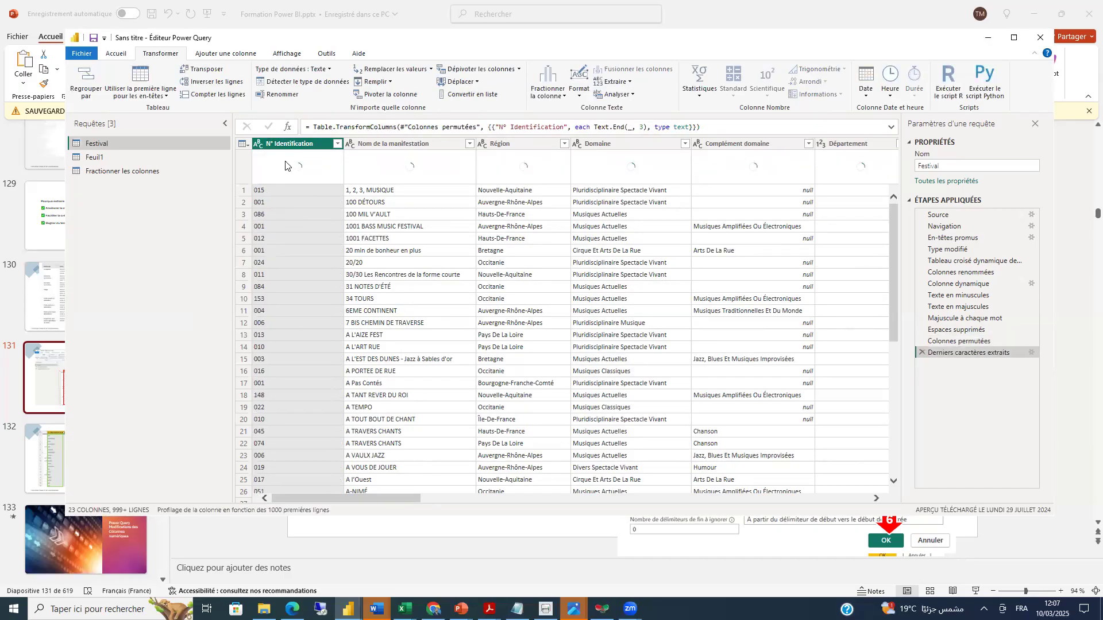
- Delete the Derniers caractères extraits step and extract a text range from N° Identification with start index 2 and 2 characters
left_click(921, 352)
left_click(628, 83)
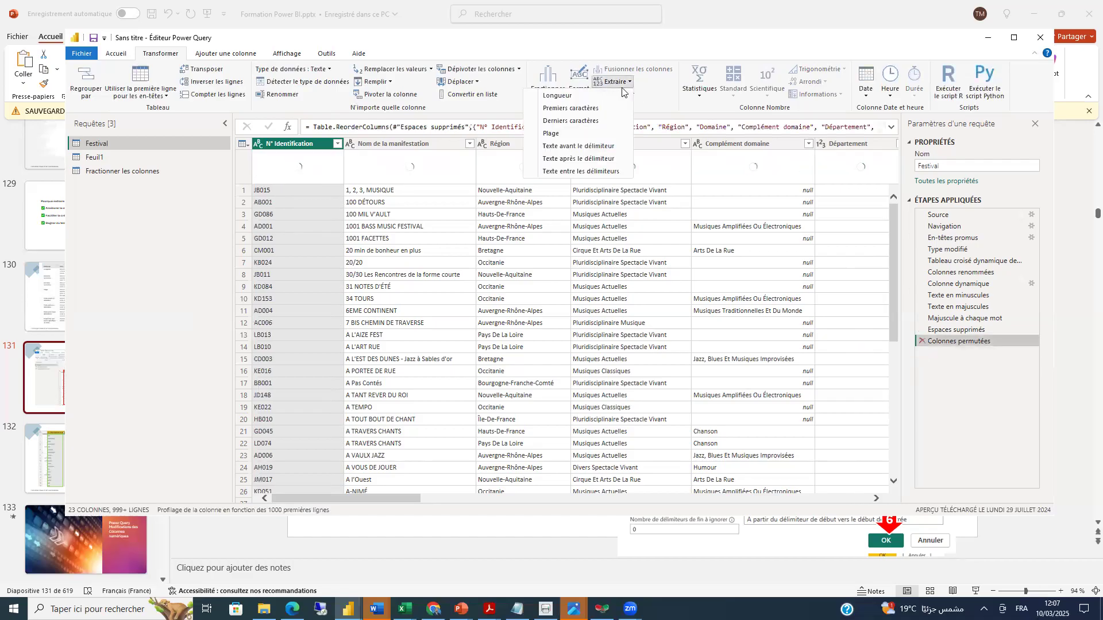
left_click(560, 135)
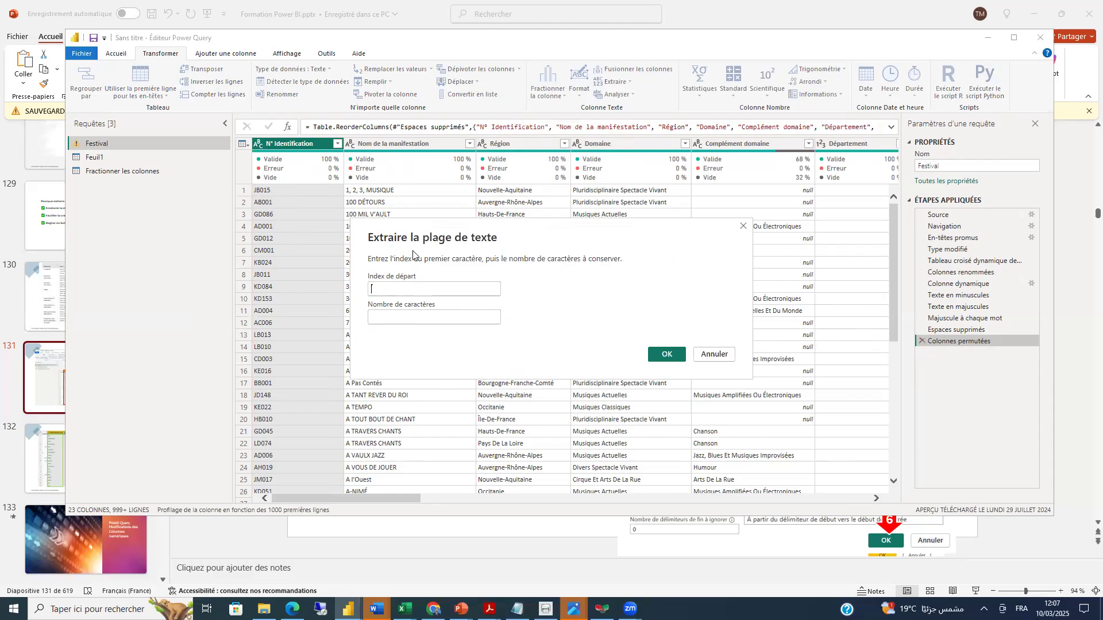
type("2")
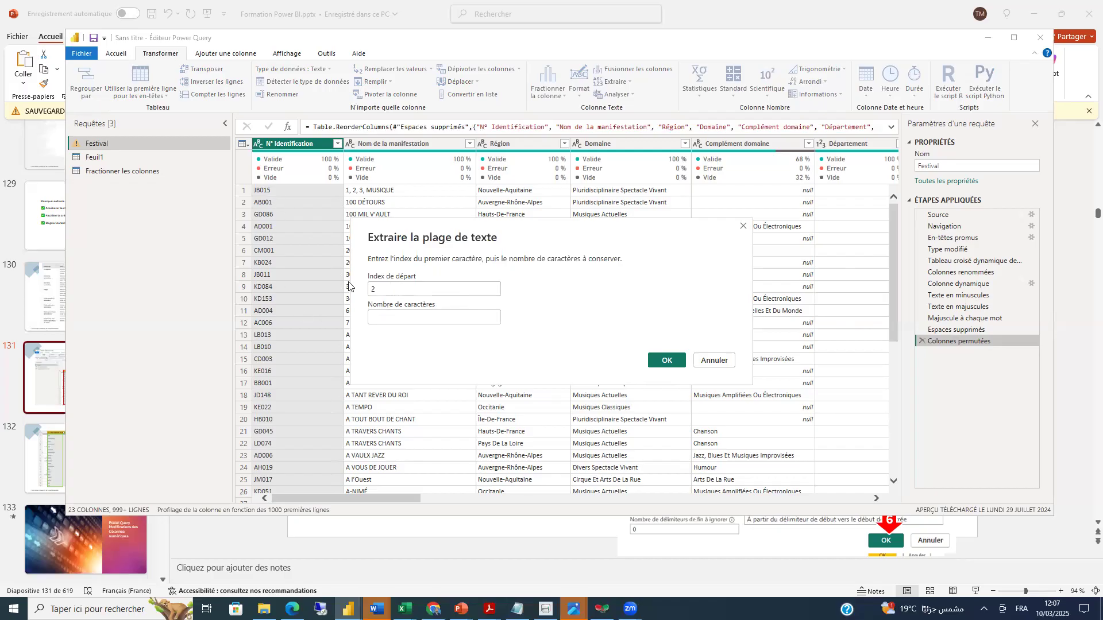
type("2")
left_click(666, 361)
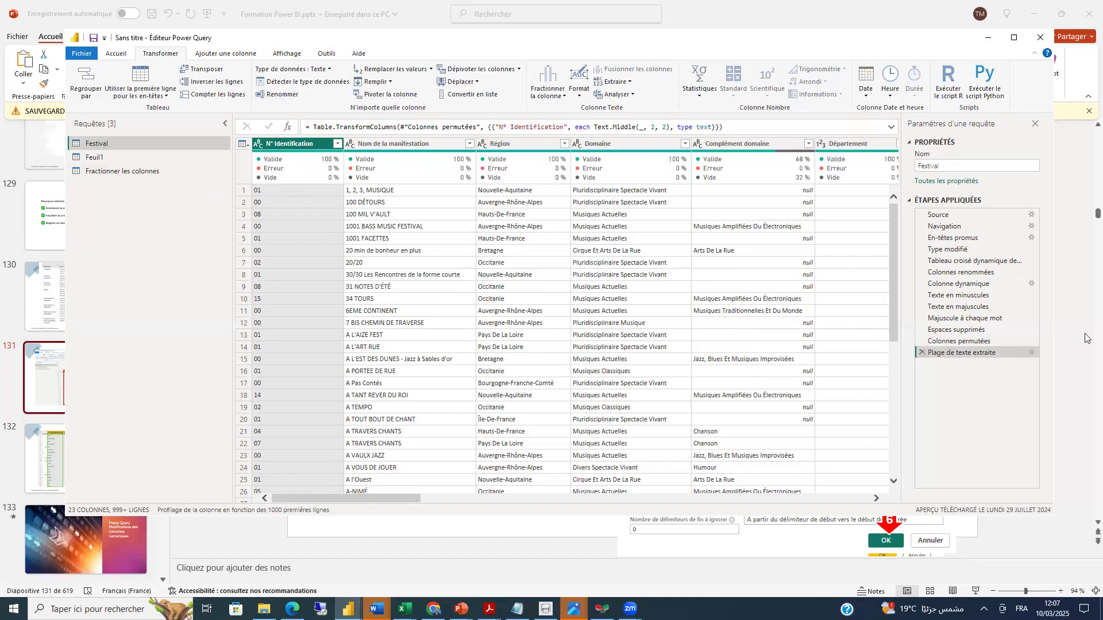
- Remove the applied text range step and extract a new range from N° Identification with start index 1 and 3 characters
left_click(921, 353)
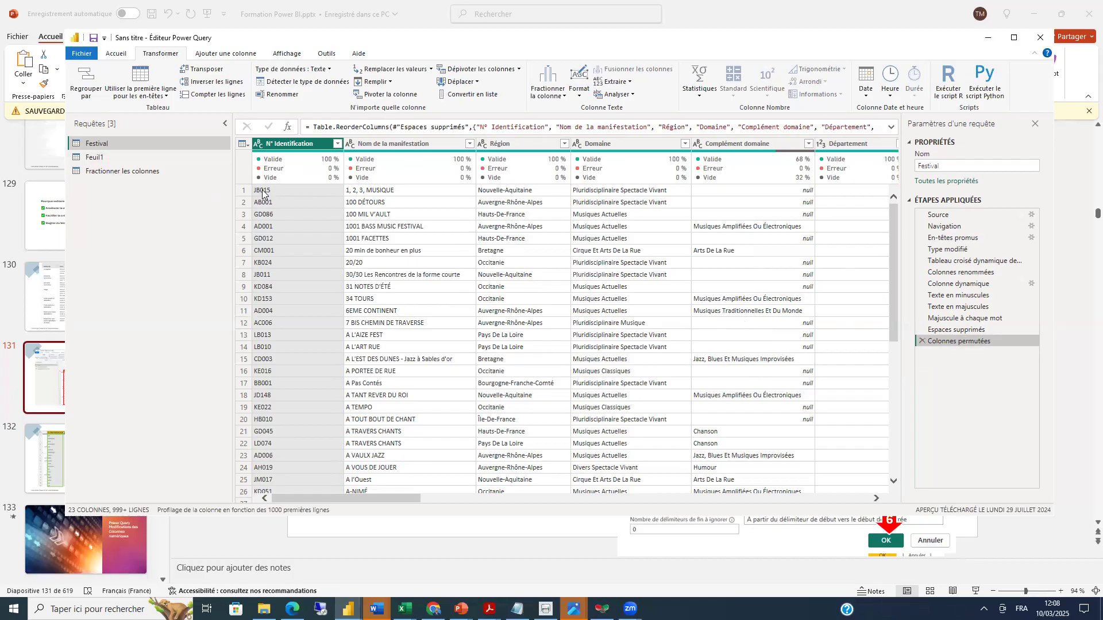
left_click(612, 82)
left_click(551, 133)
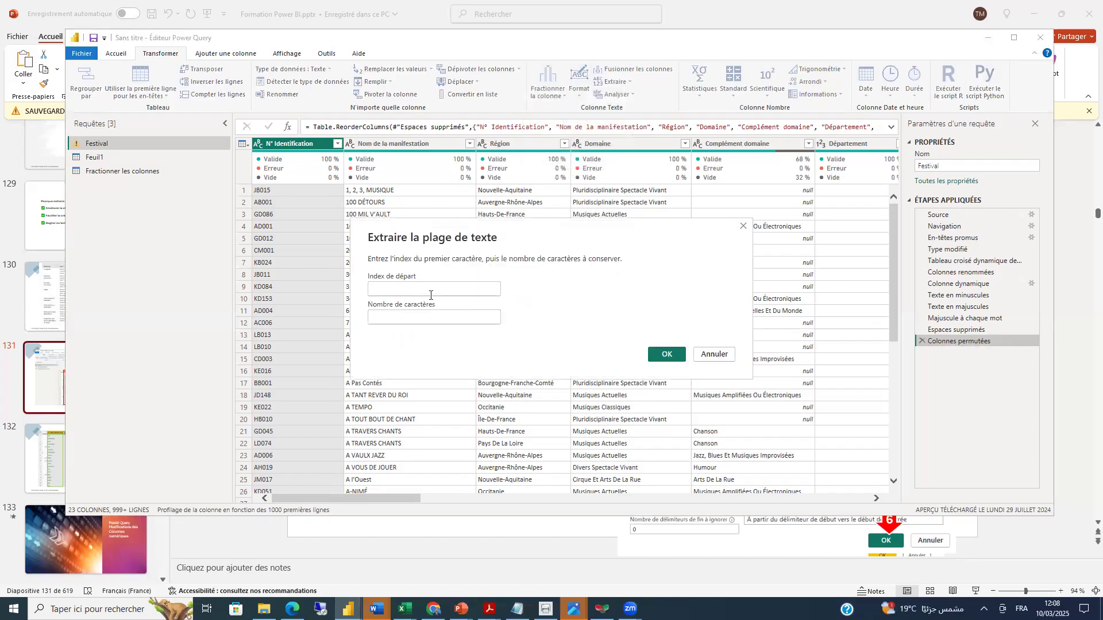
type("1")
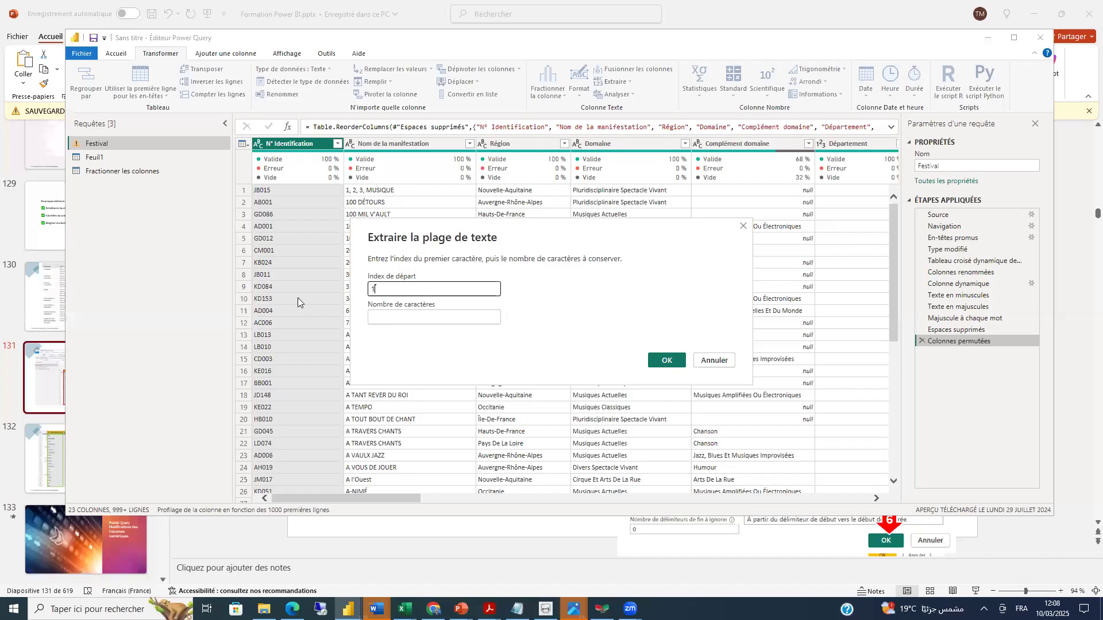
left_click(384, 319)
type("3")
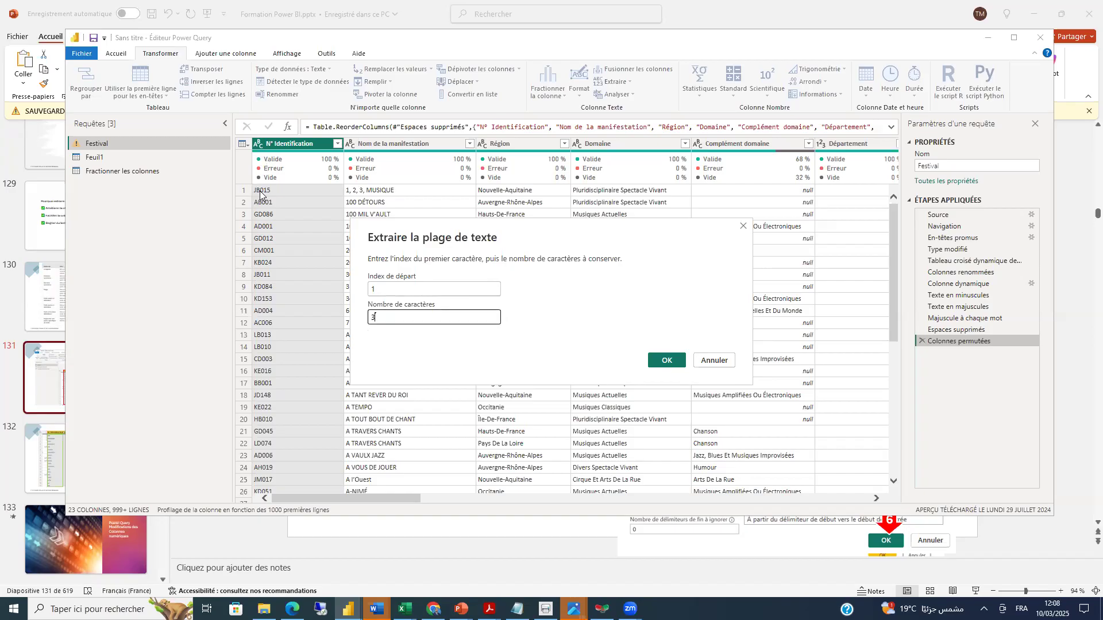
left_click(667, 360)
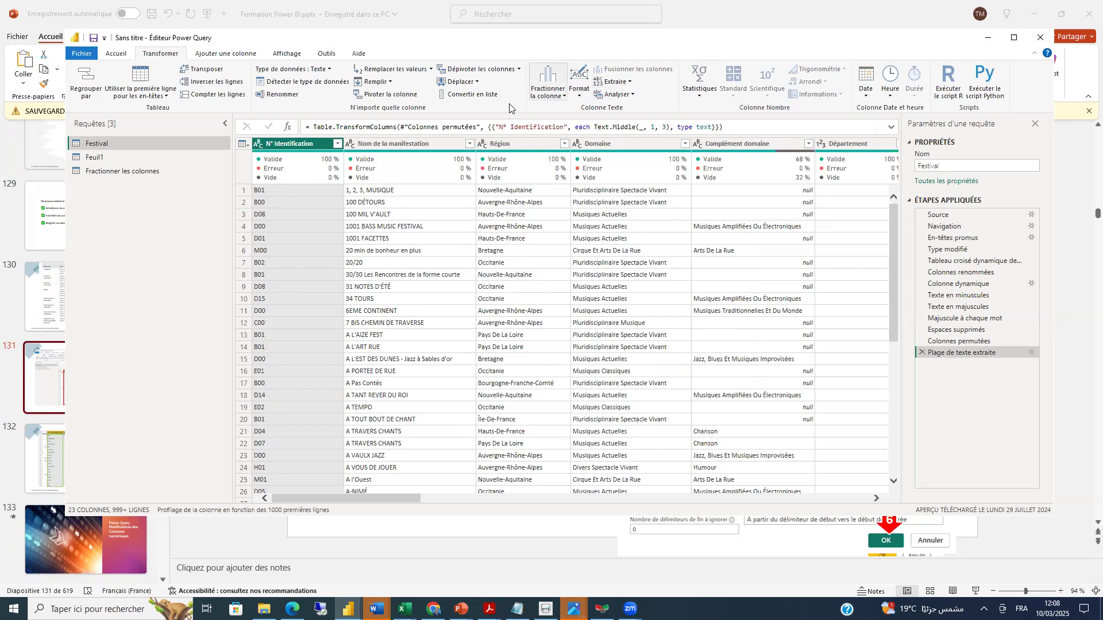
- Delete the Plage de texte extraite step and switch to PowerPoint to show slide 133, Power Query Modifications des Colonnes numériques
left_click(922, 353)
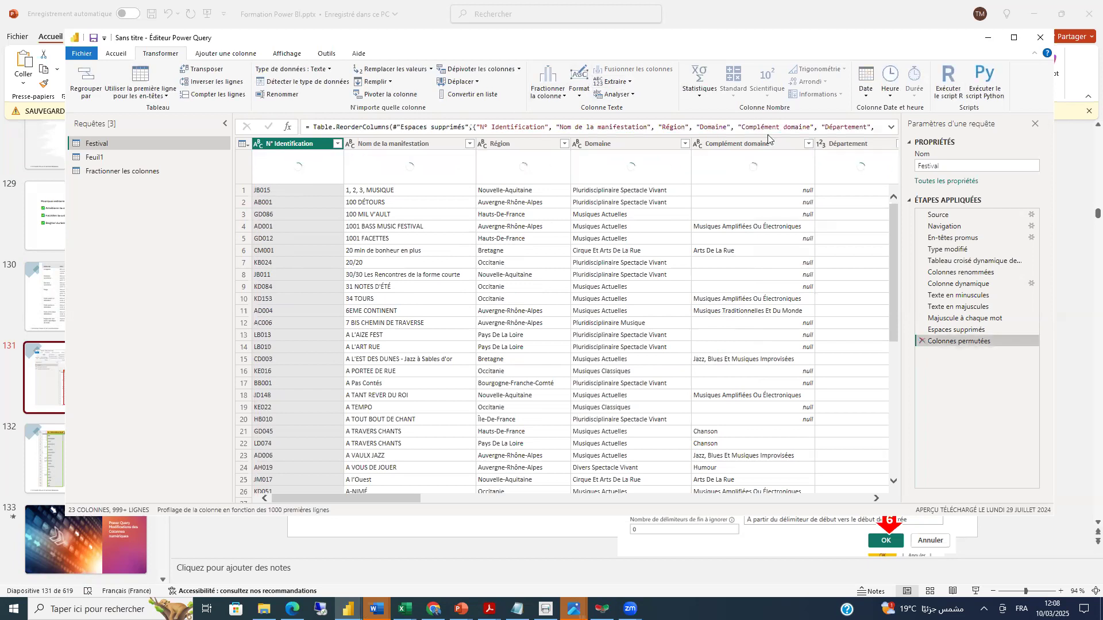
left_click(630, 84)
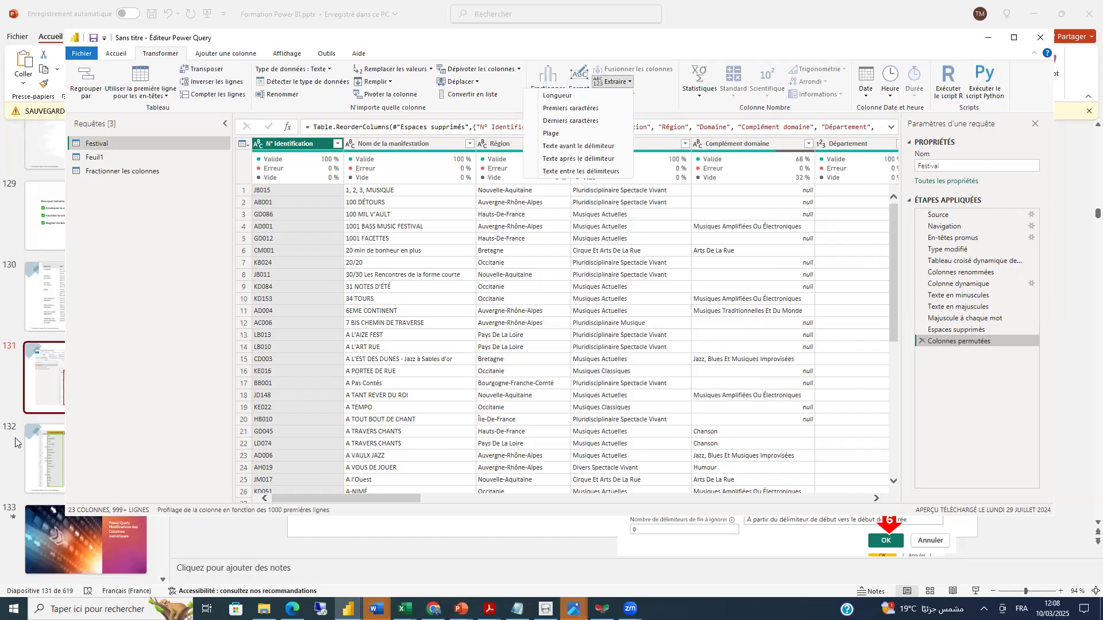
left_click(58, 536)
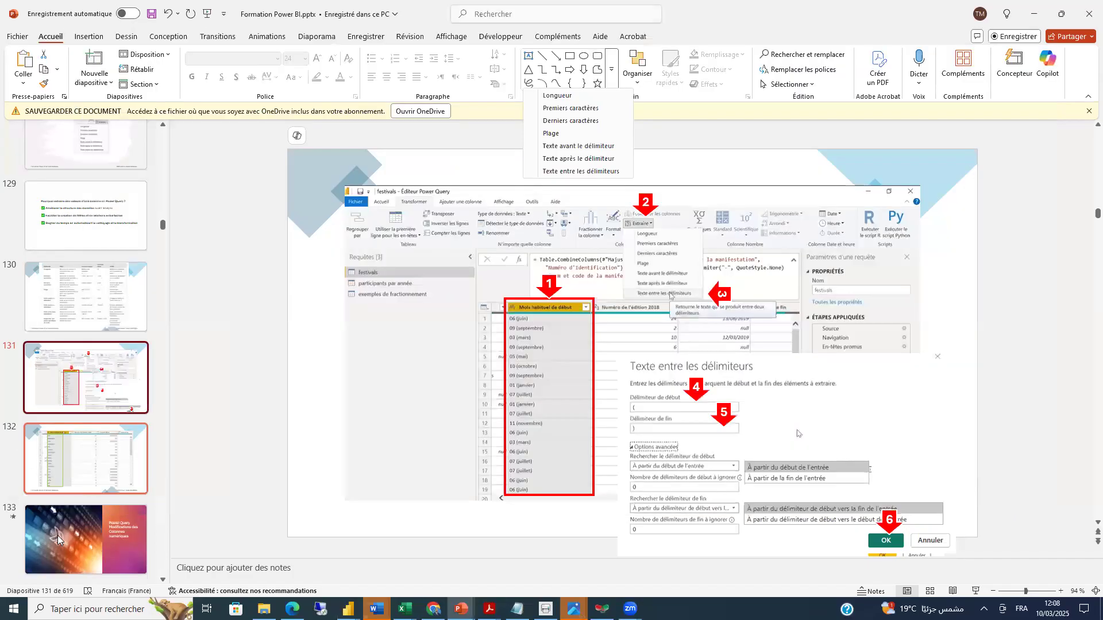
left_click(57, 536)
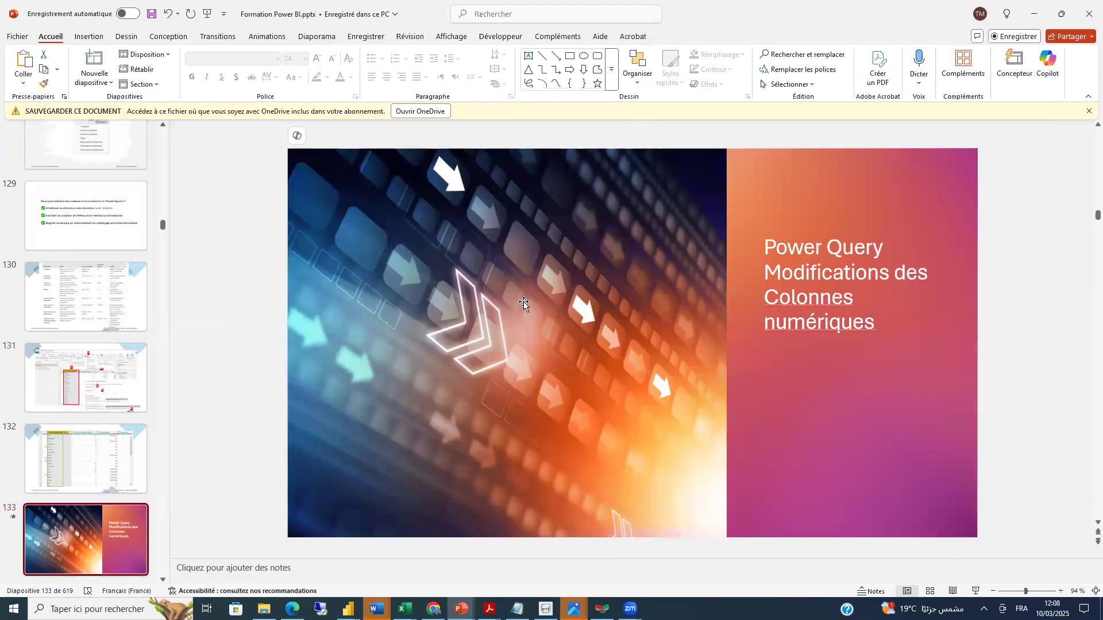